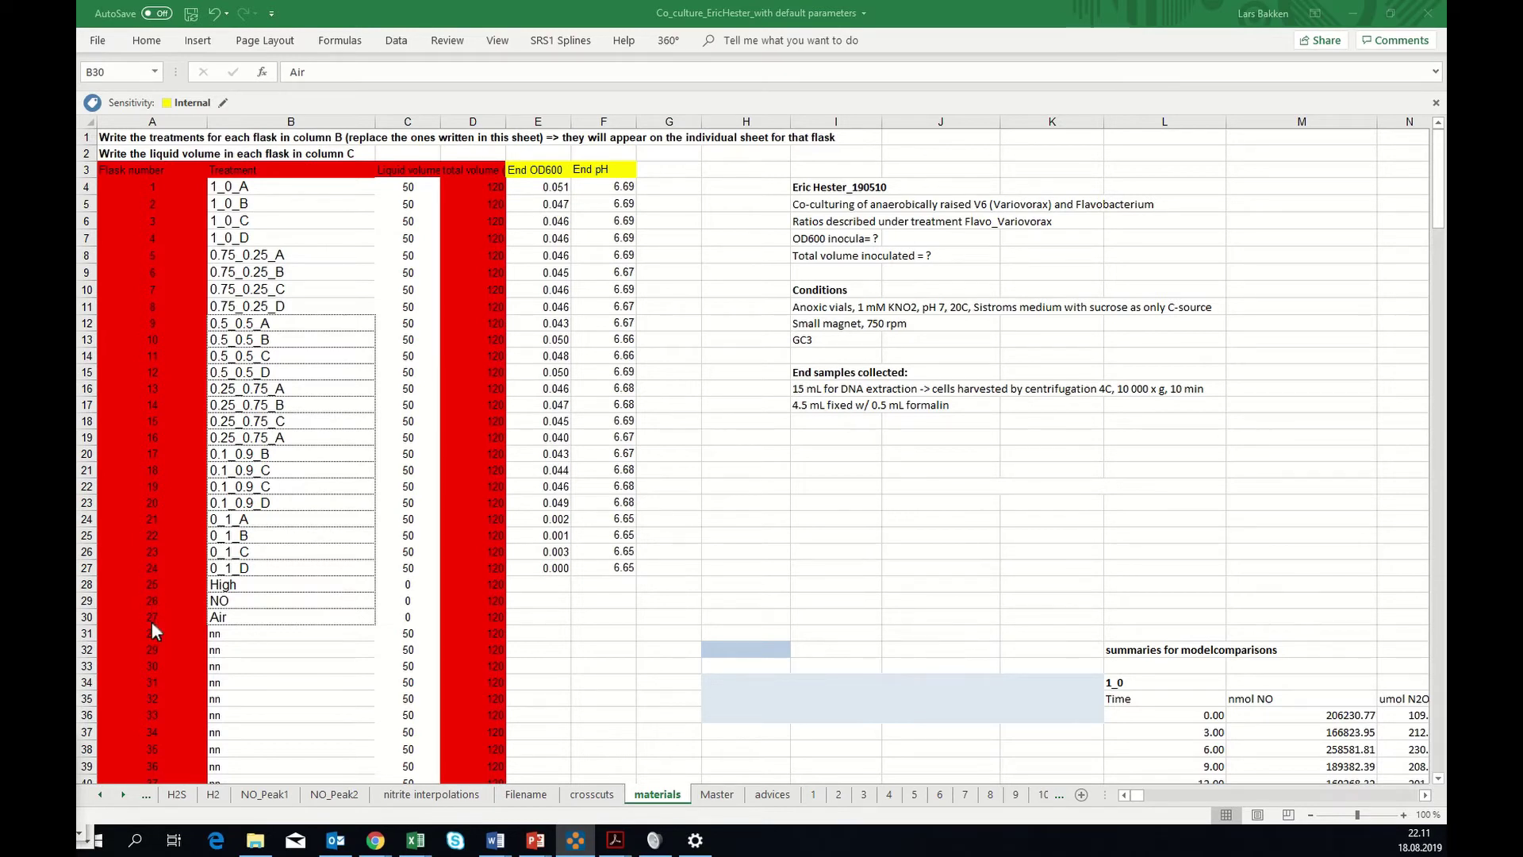
- Open the Master sheet and inspect the vial number cell and the O2 peak area column header
left_click(711, 795)
left_click(714, 795)
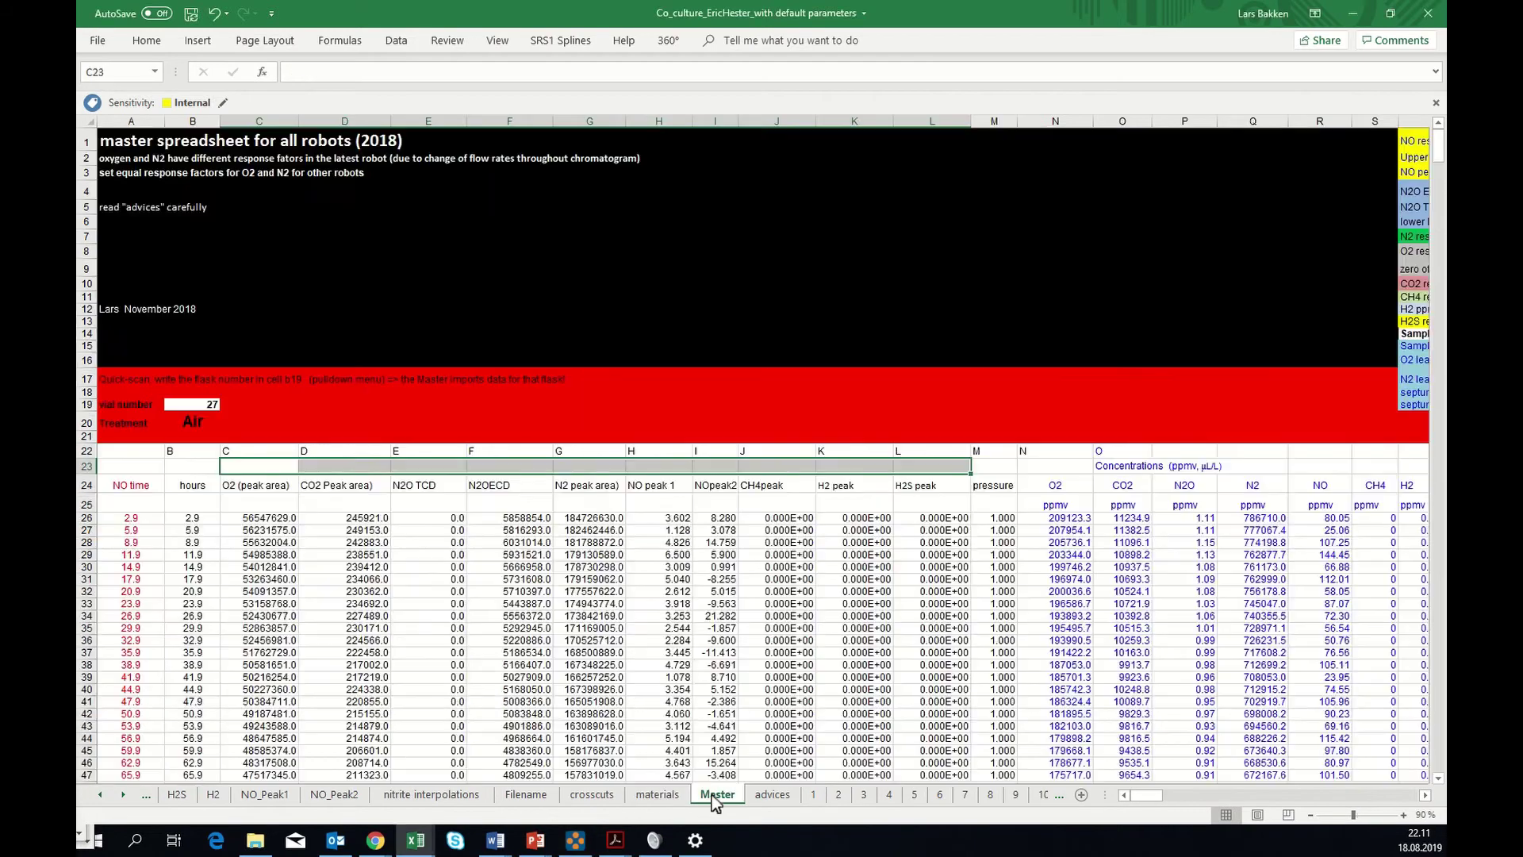
left_click(193, 405)
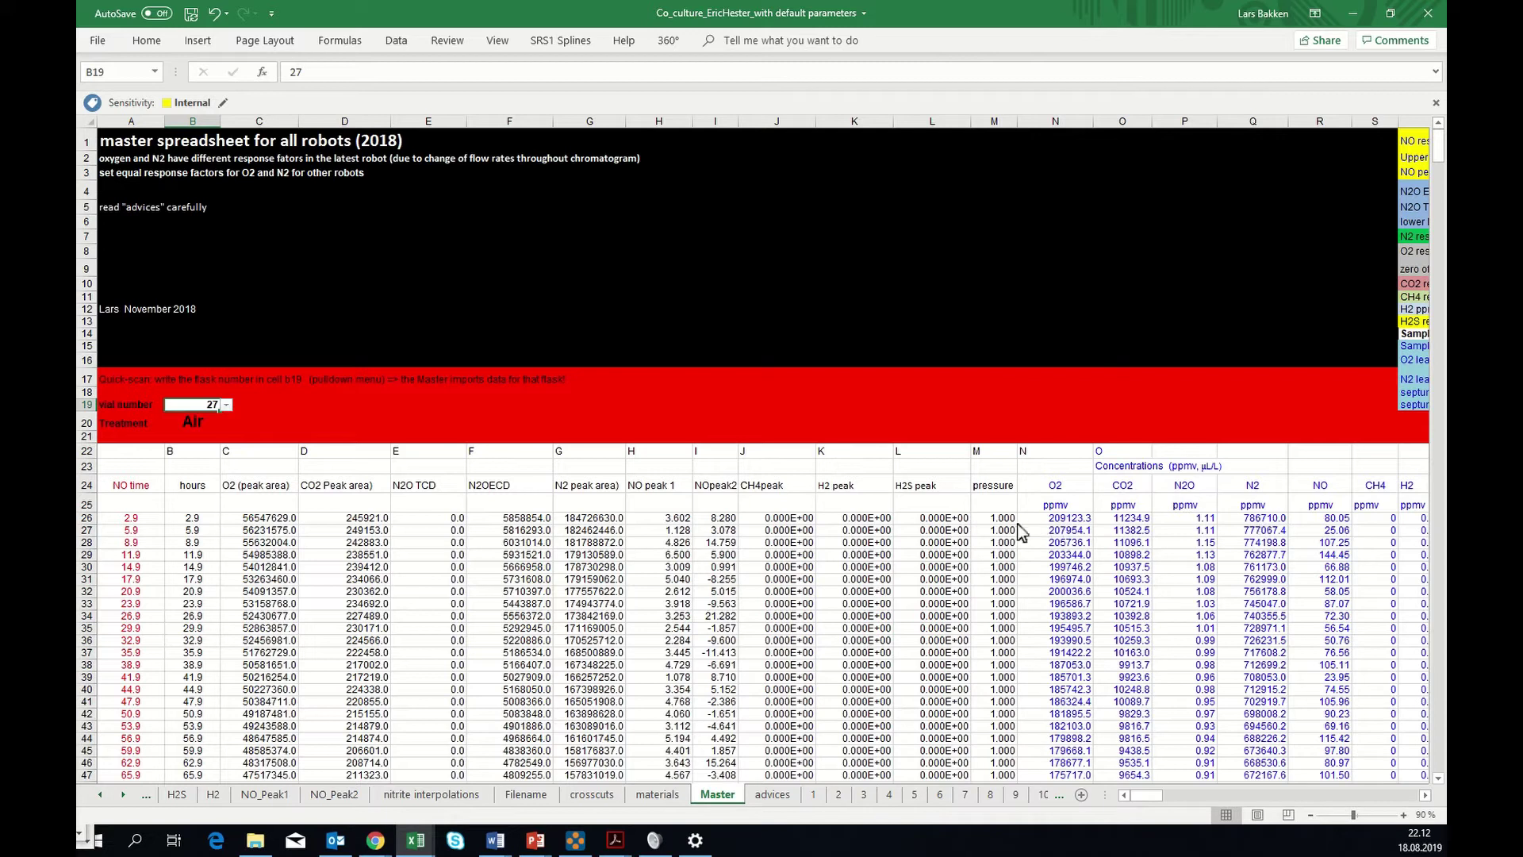
left_click(248, 469)
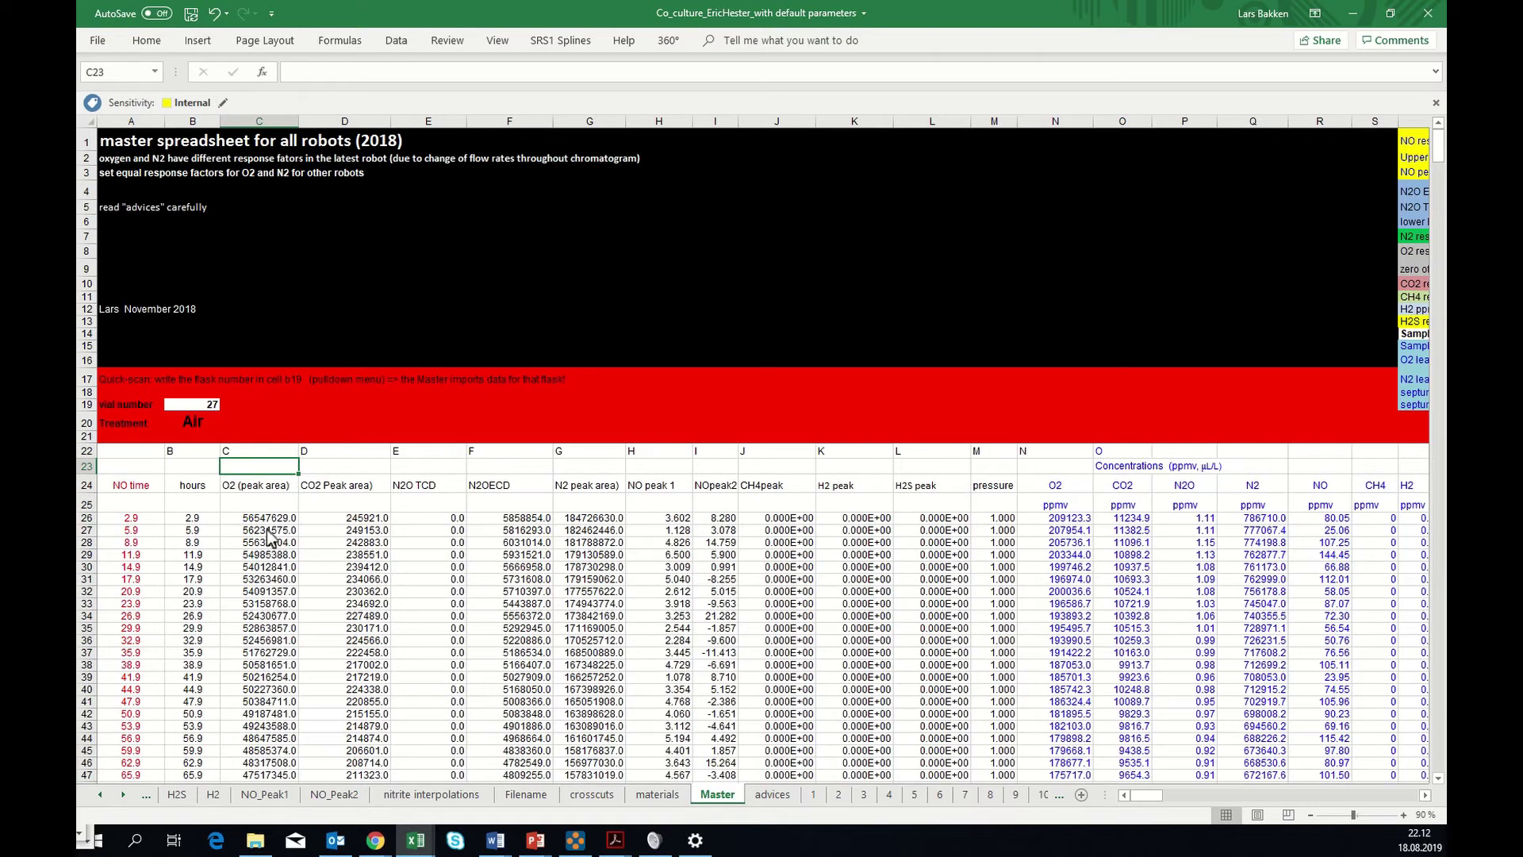
left_click(248, 490)
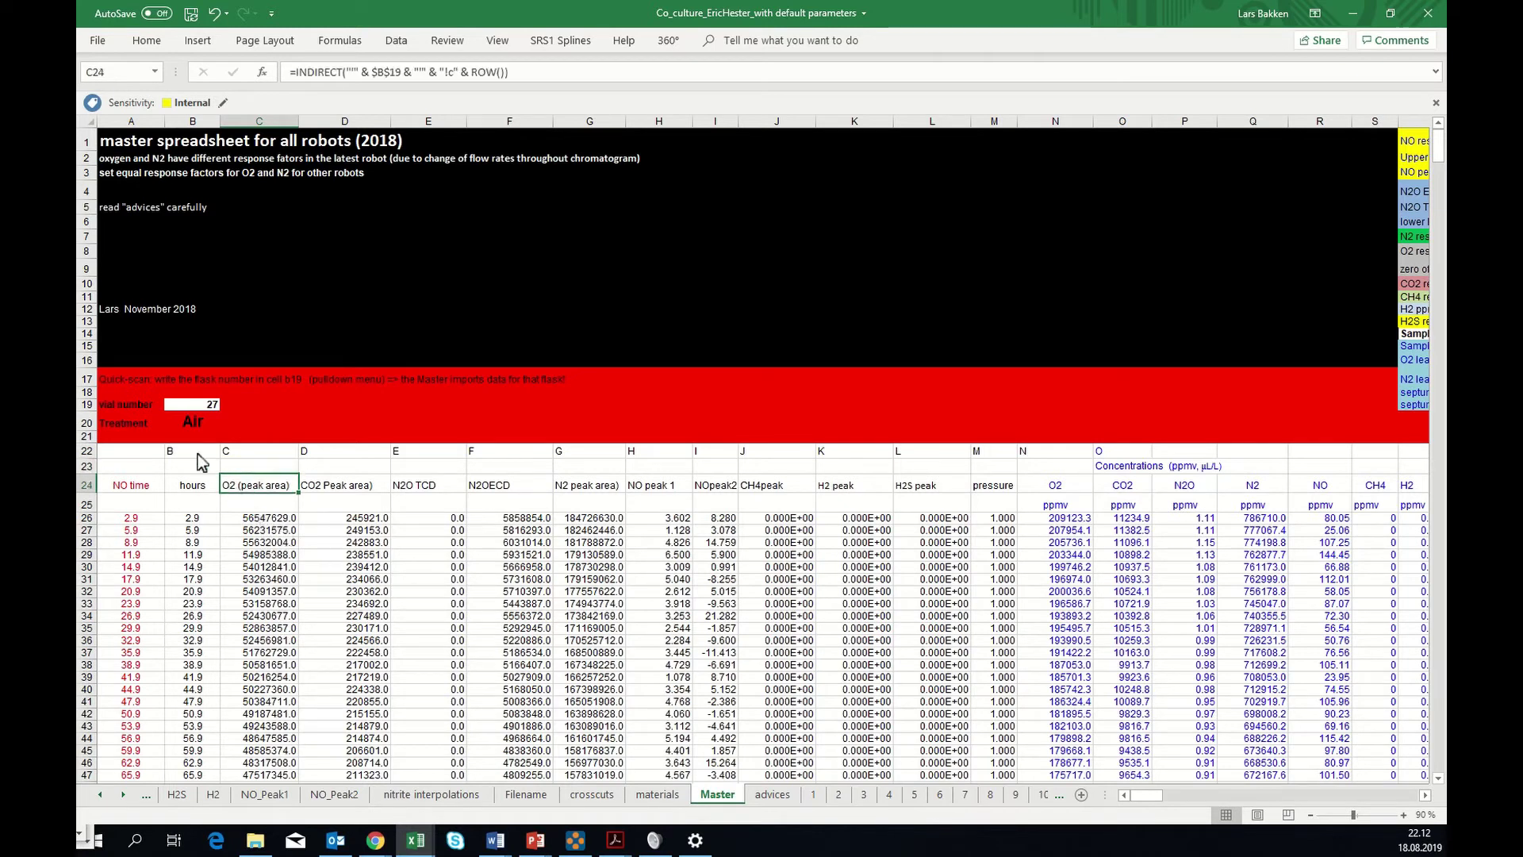
- Plot the O2 peak areas in C26:C39 as a line chart and delete the chart after viewing the trend
left_click_drag(265, 523, 273, 679)
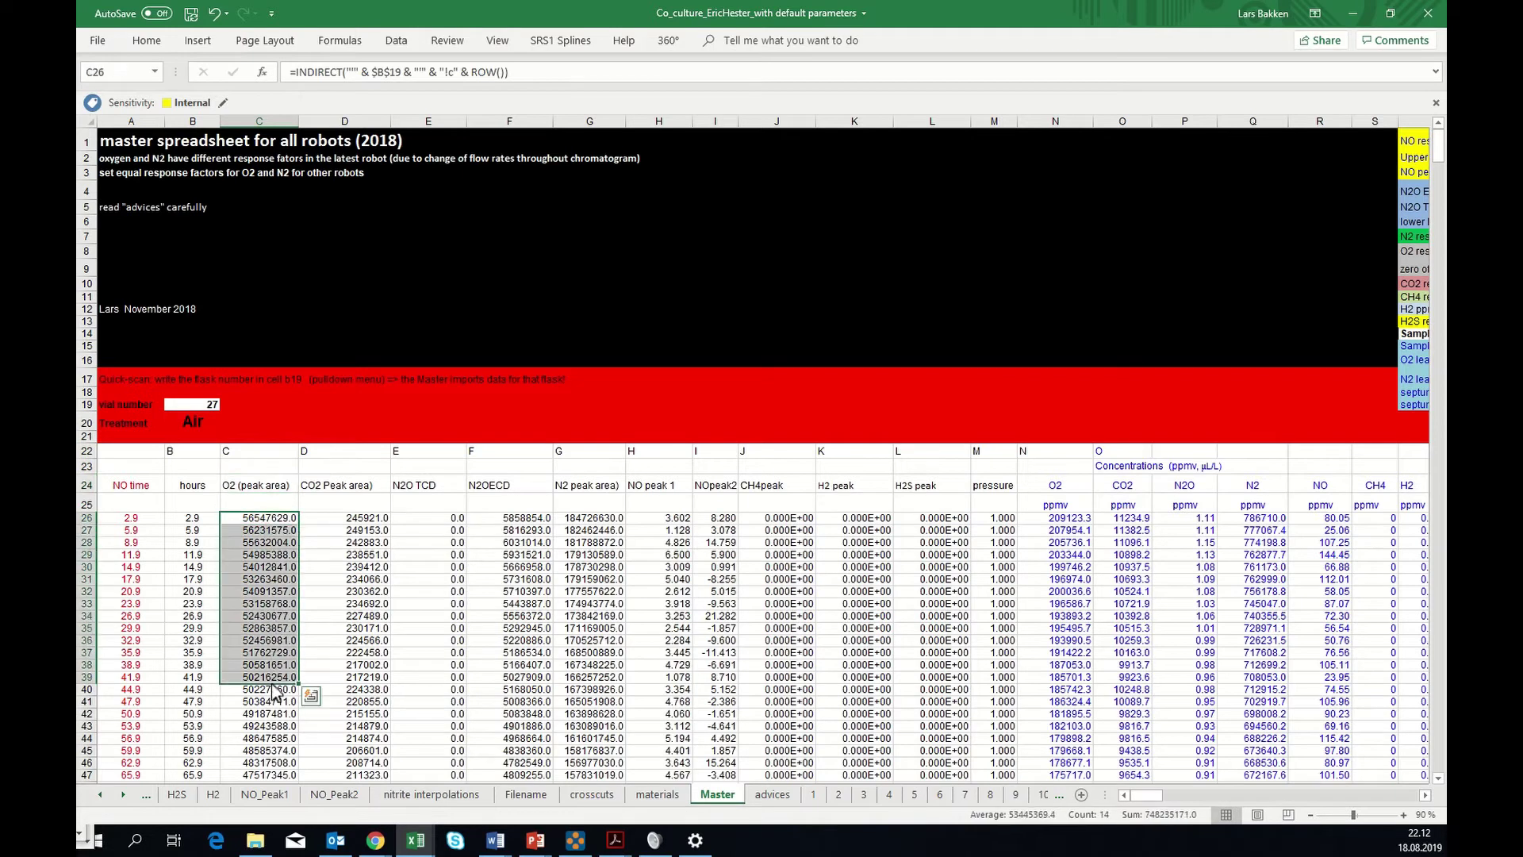
left_click(197, 41)
left_click(666, 82)
left_click(679, 135)
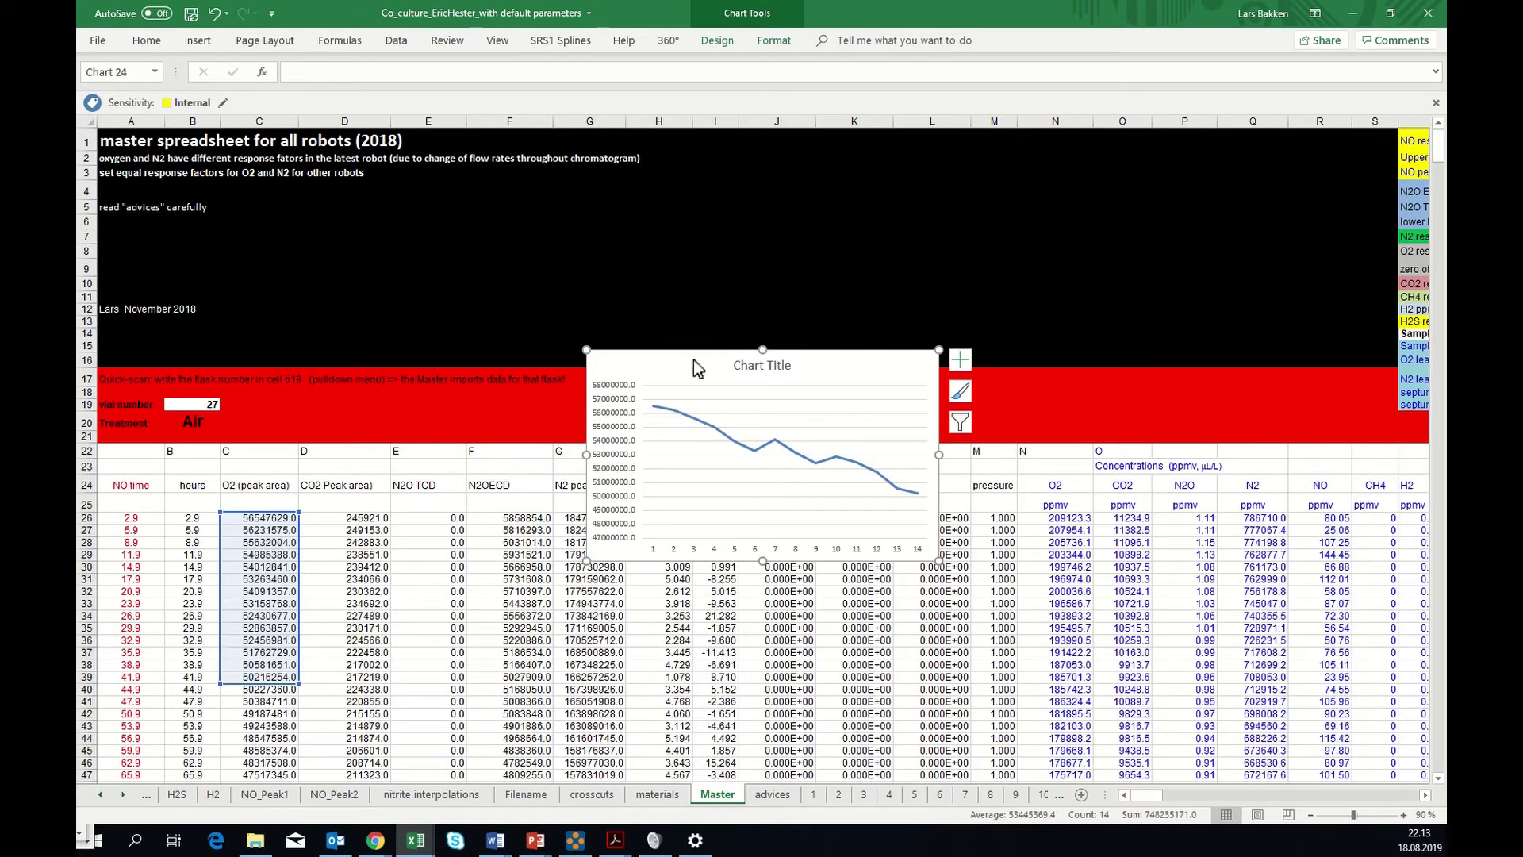
key("Delete")
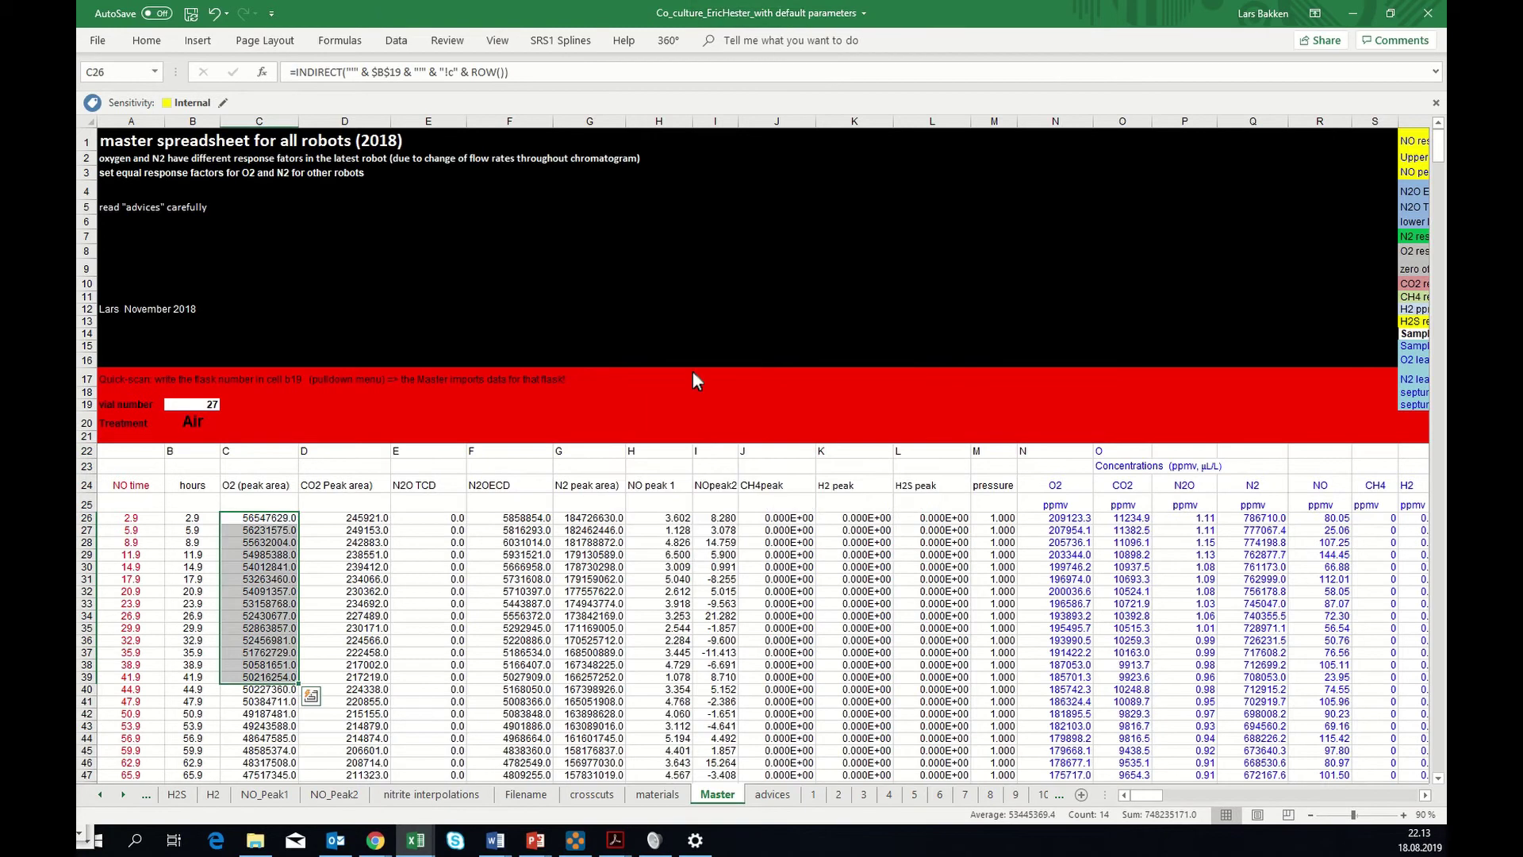
- Calculate the O2 response factor in C23 with the formula =210000/C26
left_click(253, 468)
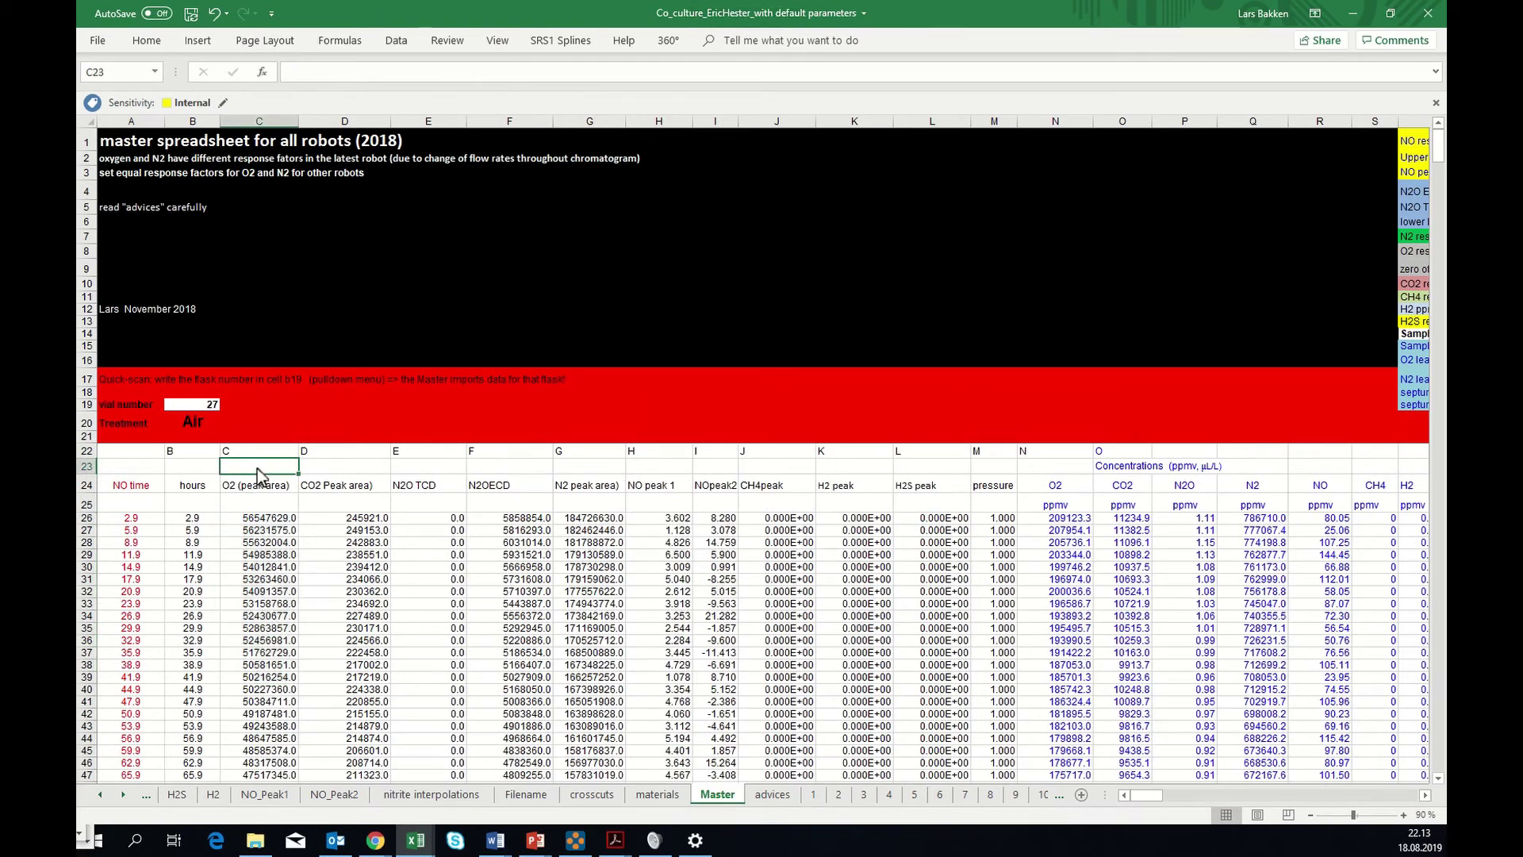
type("=")
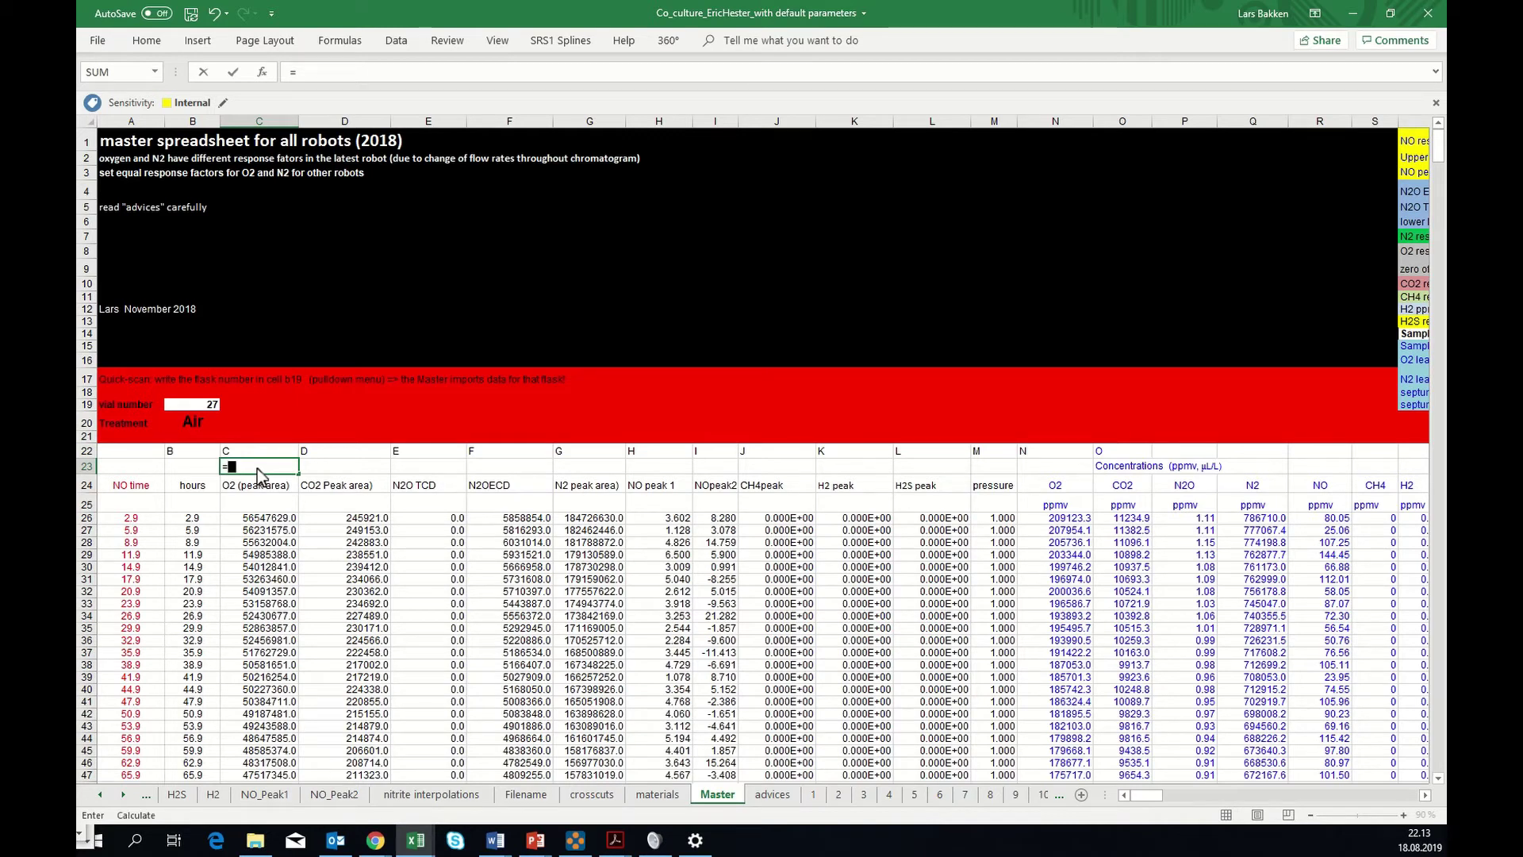
type("0000/")
left_click(261, 520)
key("Return")
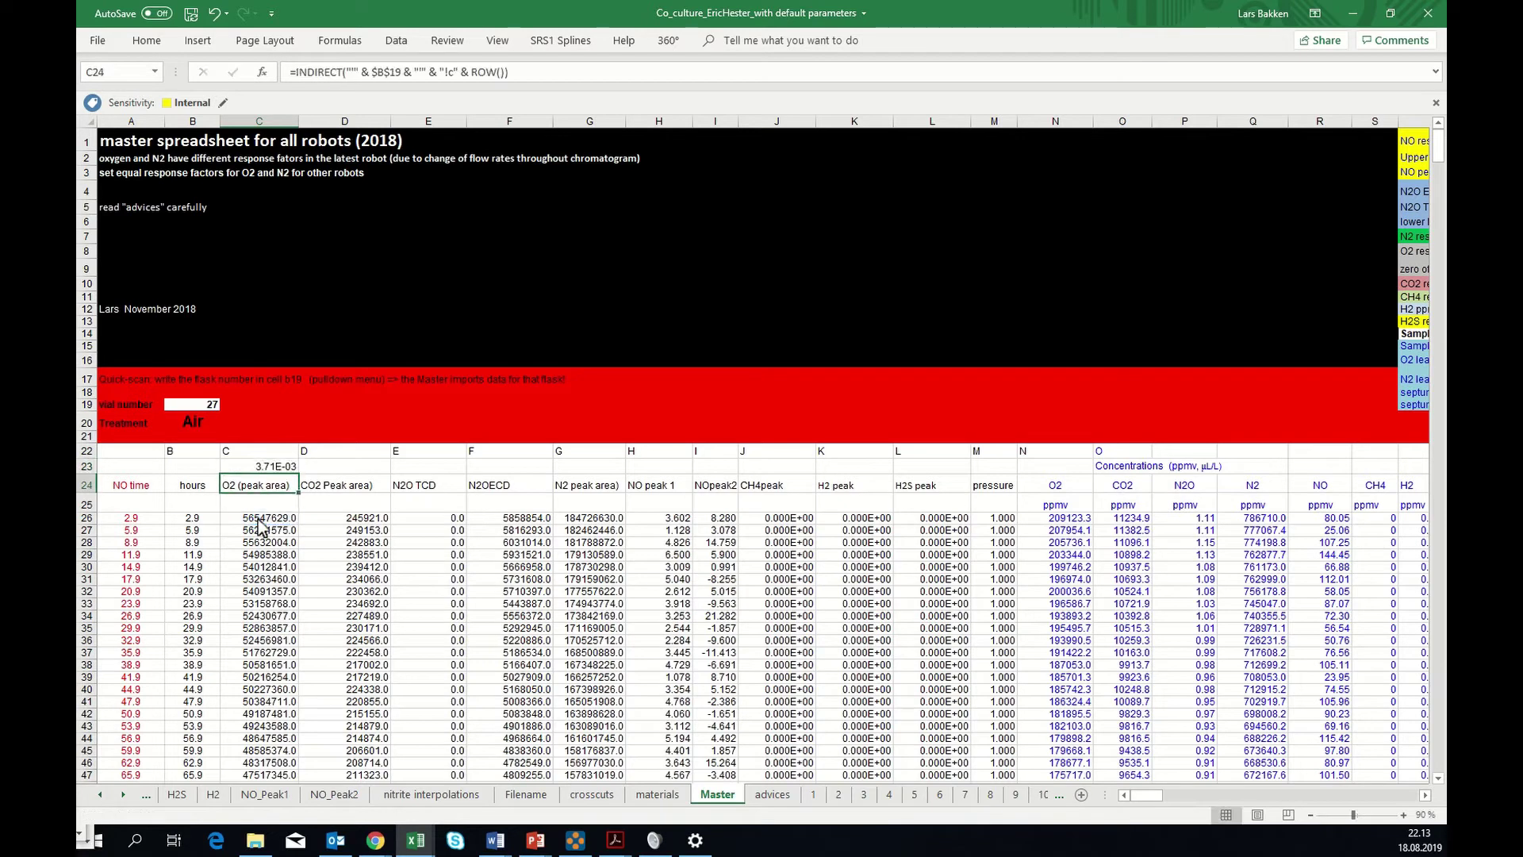
- Copy the O2 response factor from C23 and paste it as a value into the O2 response cell W8
left_click(264, 472)
right_click(264, 472)
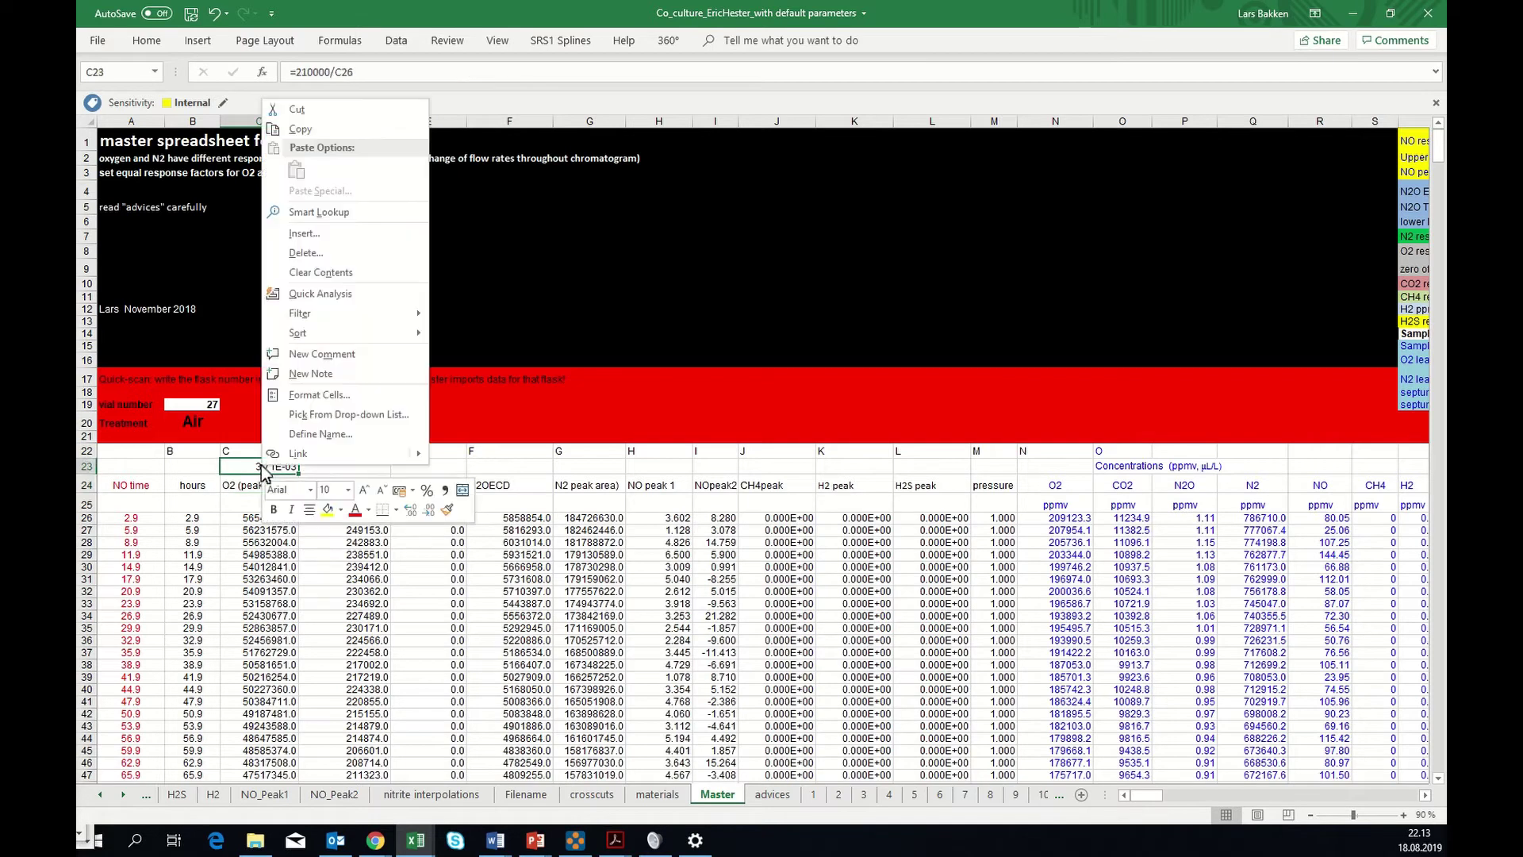
left_click(300, 129)
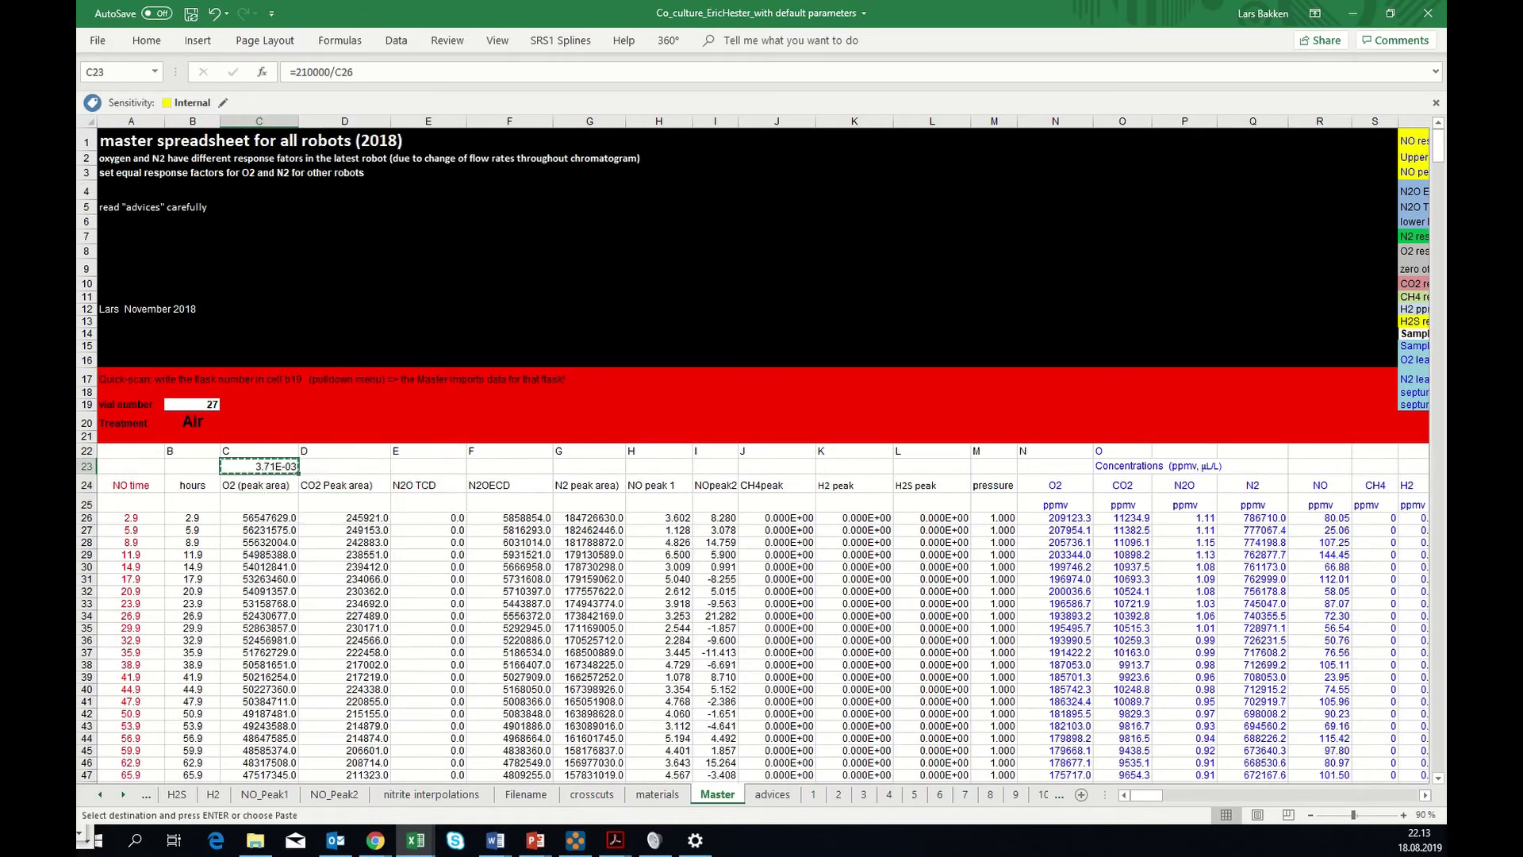
left_click_drag(1141, 794, 1147, 794)
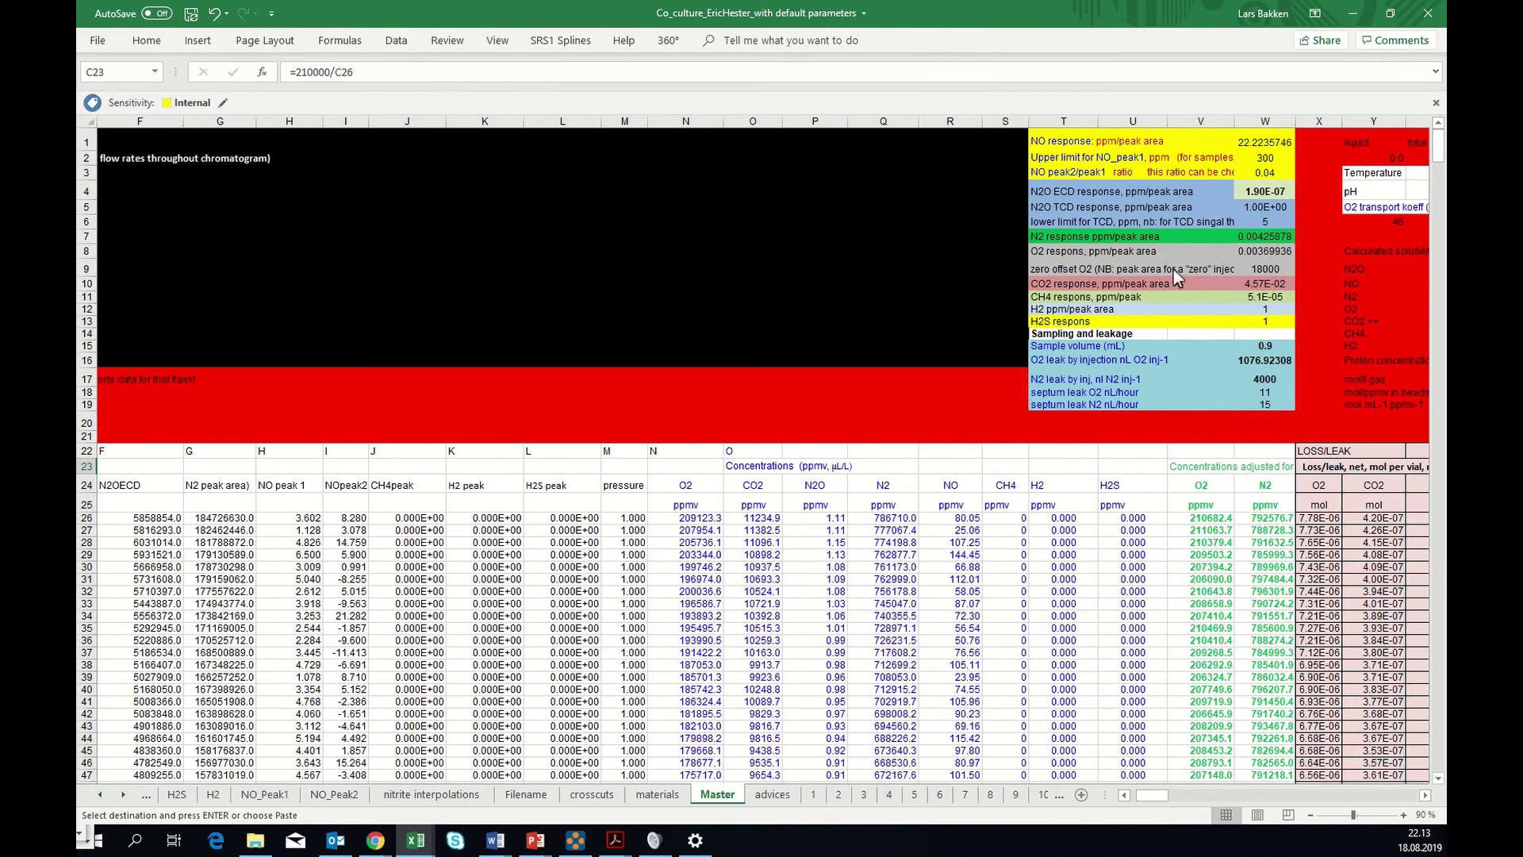
left_click(1266, 251)
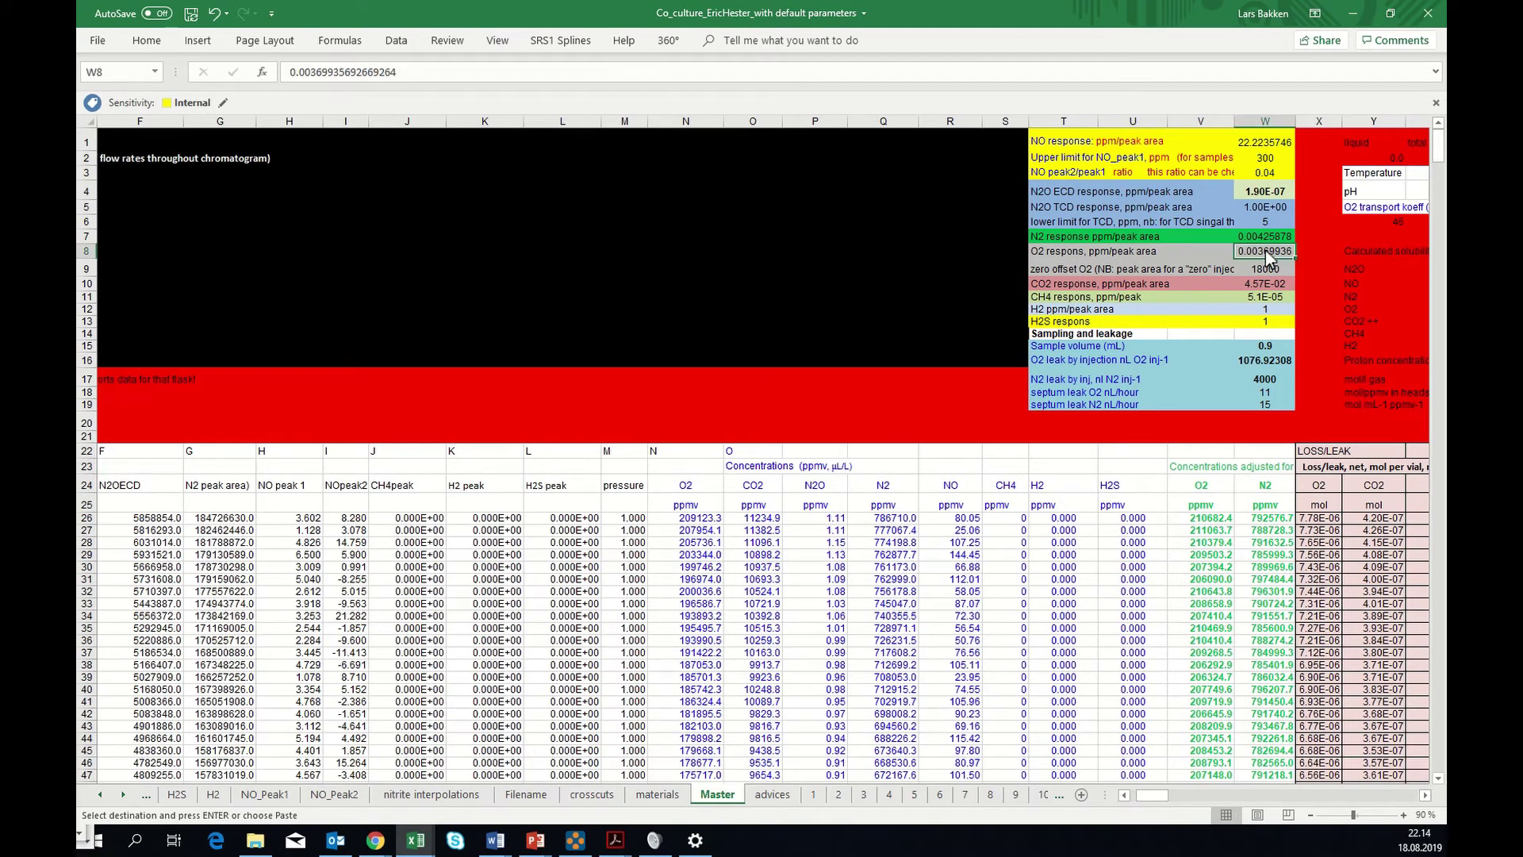
right_click(1265, 252)
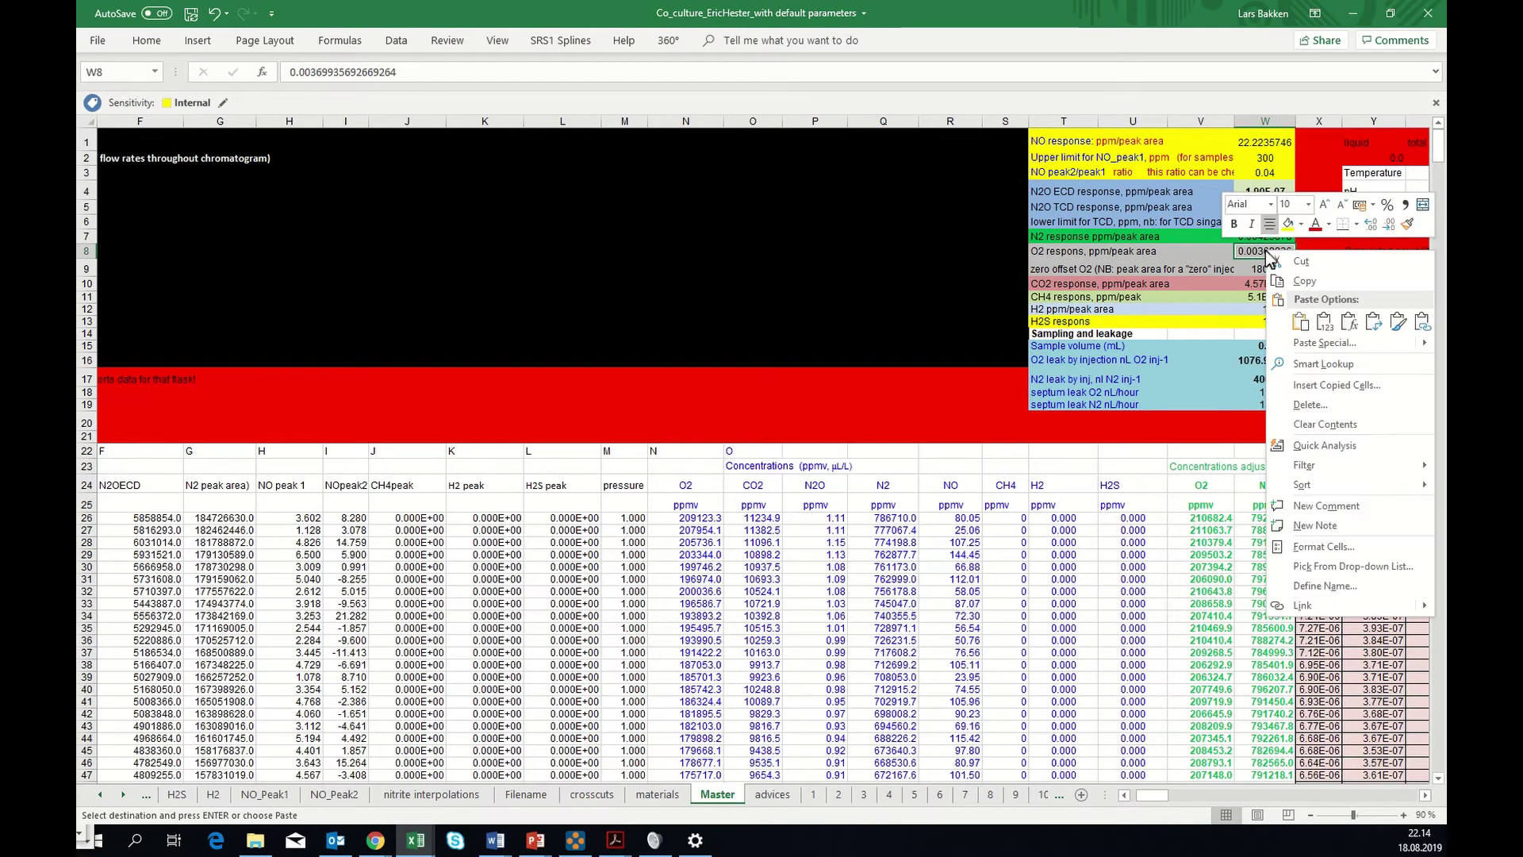
left_click(1325, 320)
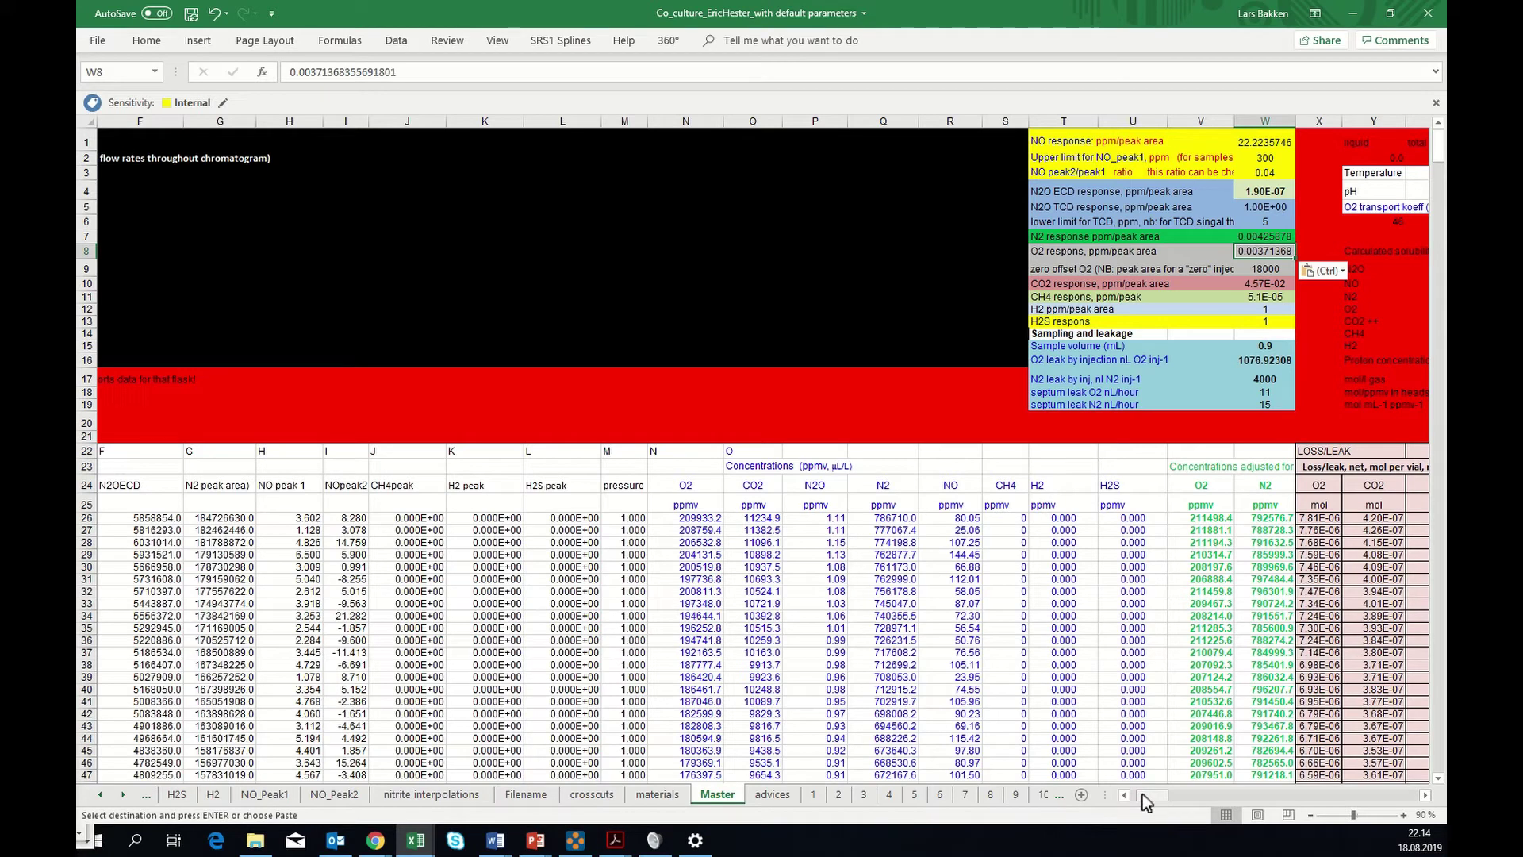
- Try an O2 zero offset of 0 in W9, check the first O2 concentration in N26, and undo the change
left_click(688, 520)
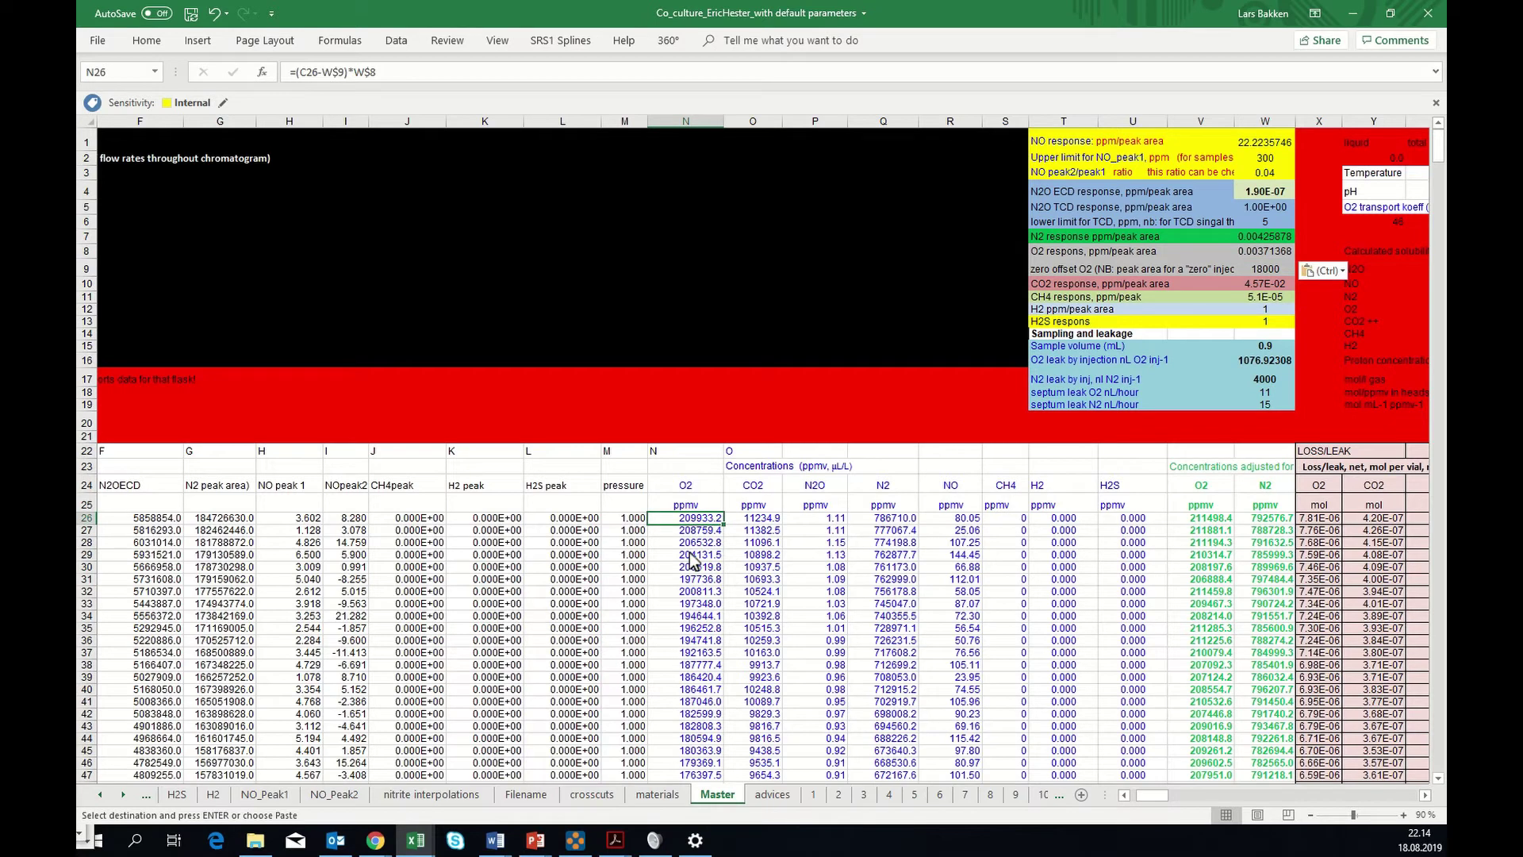
left_click(1266, 276)
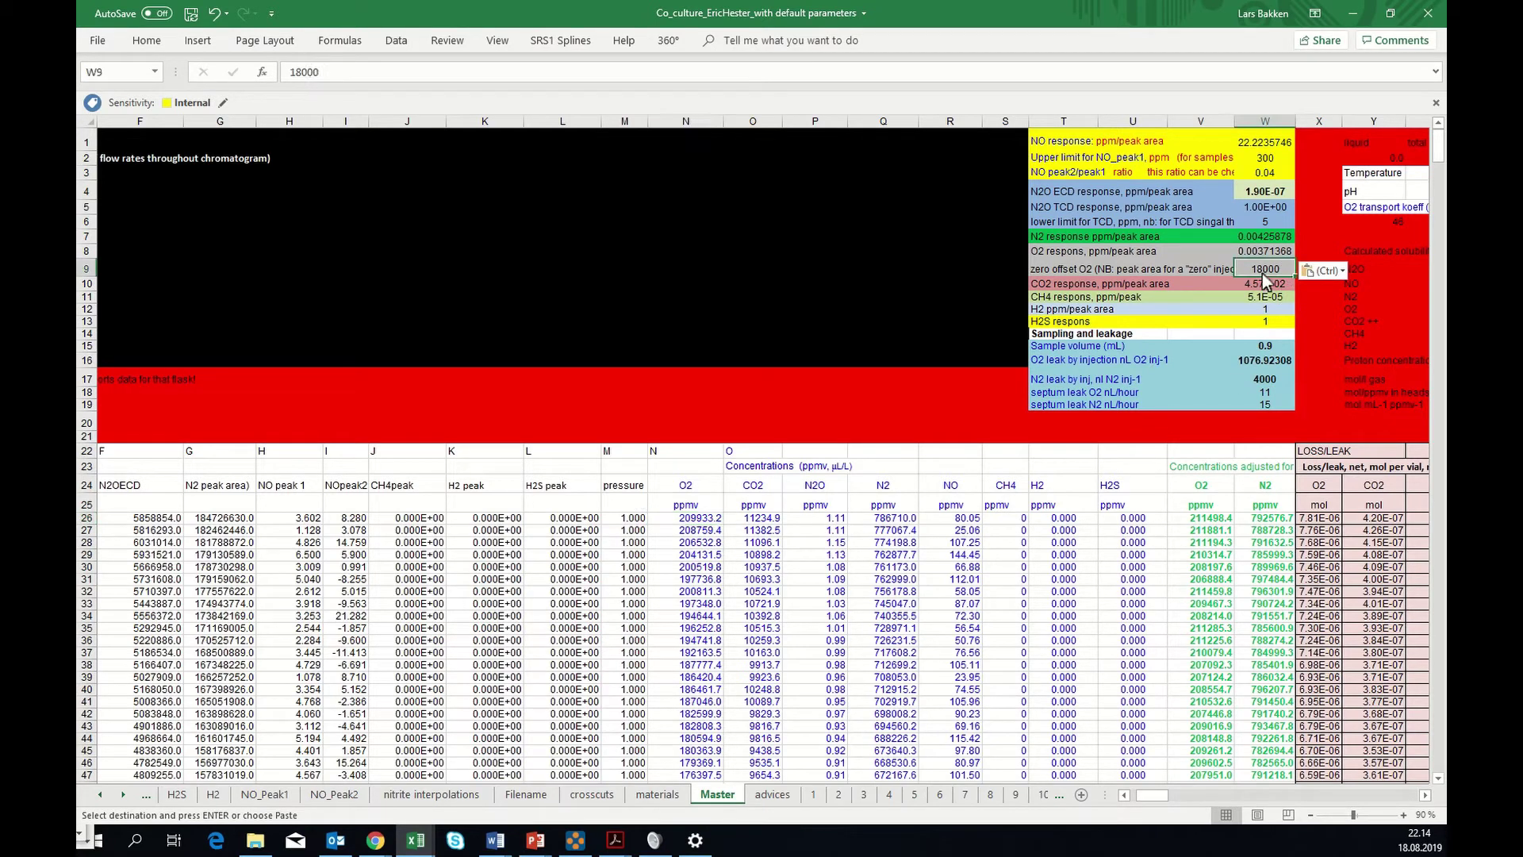
type("0")
key("Return")
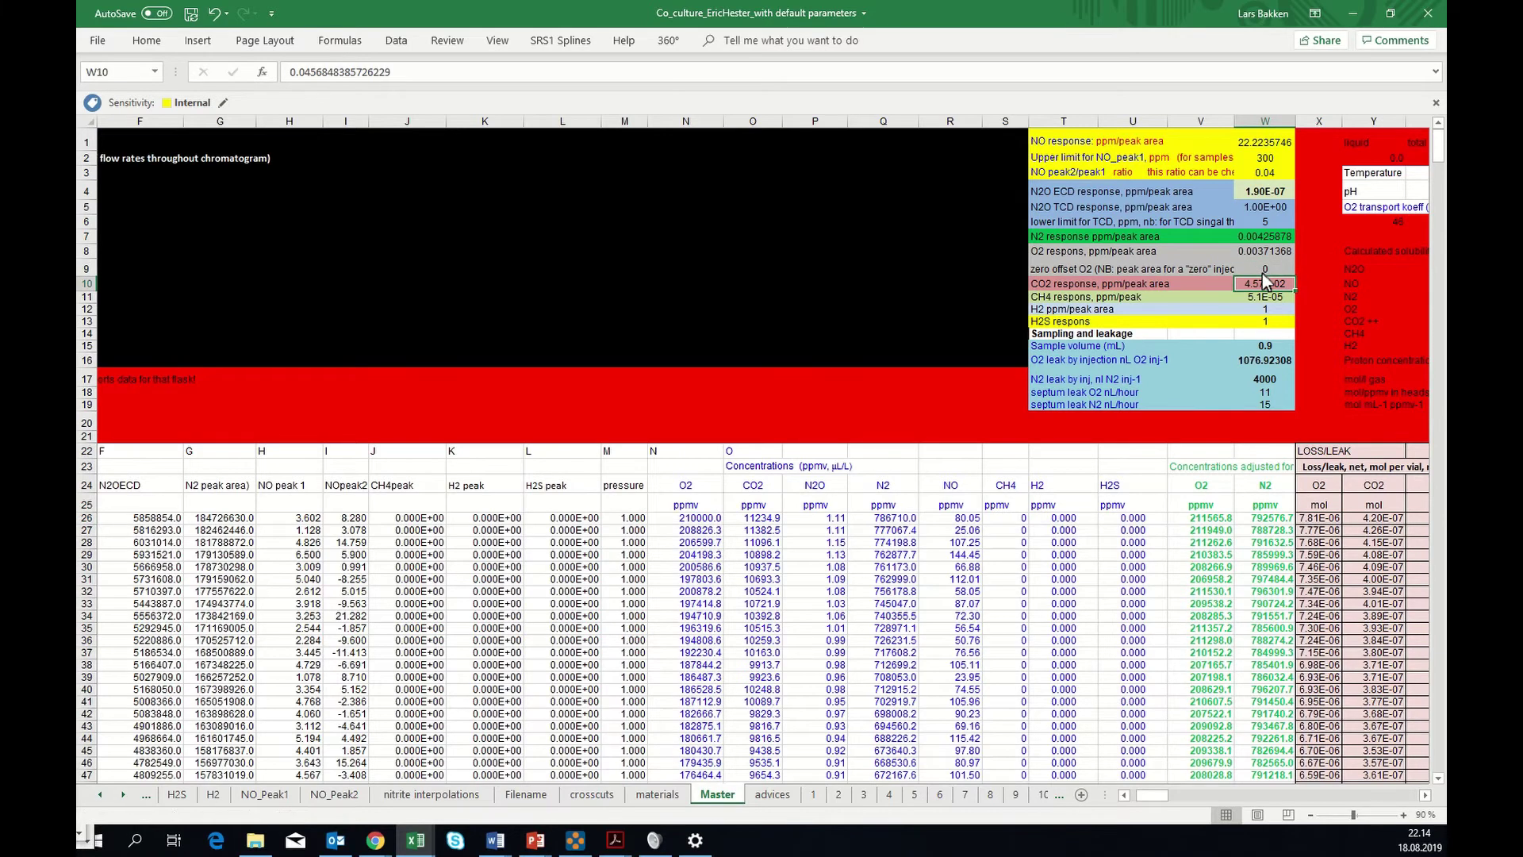
left_click(687, 519)
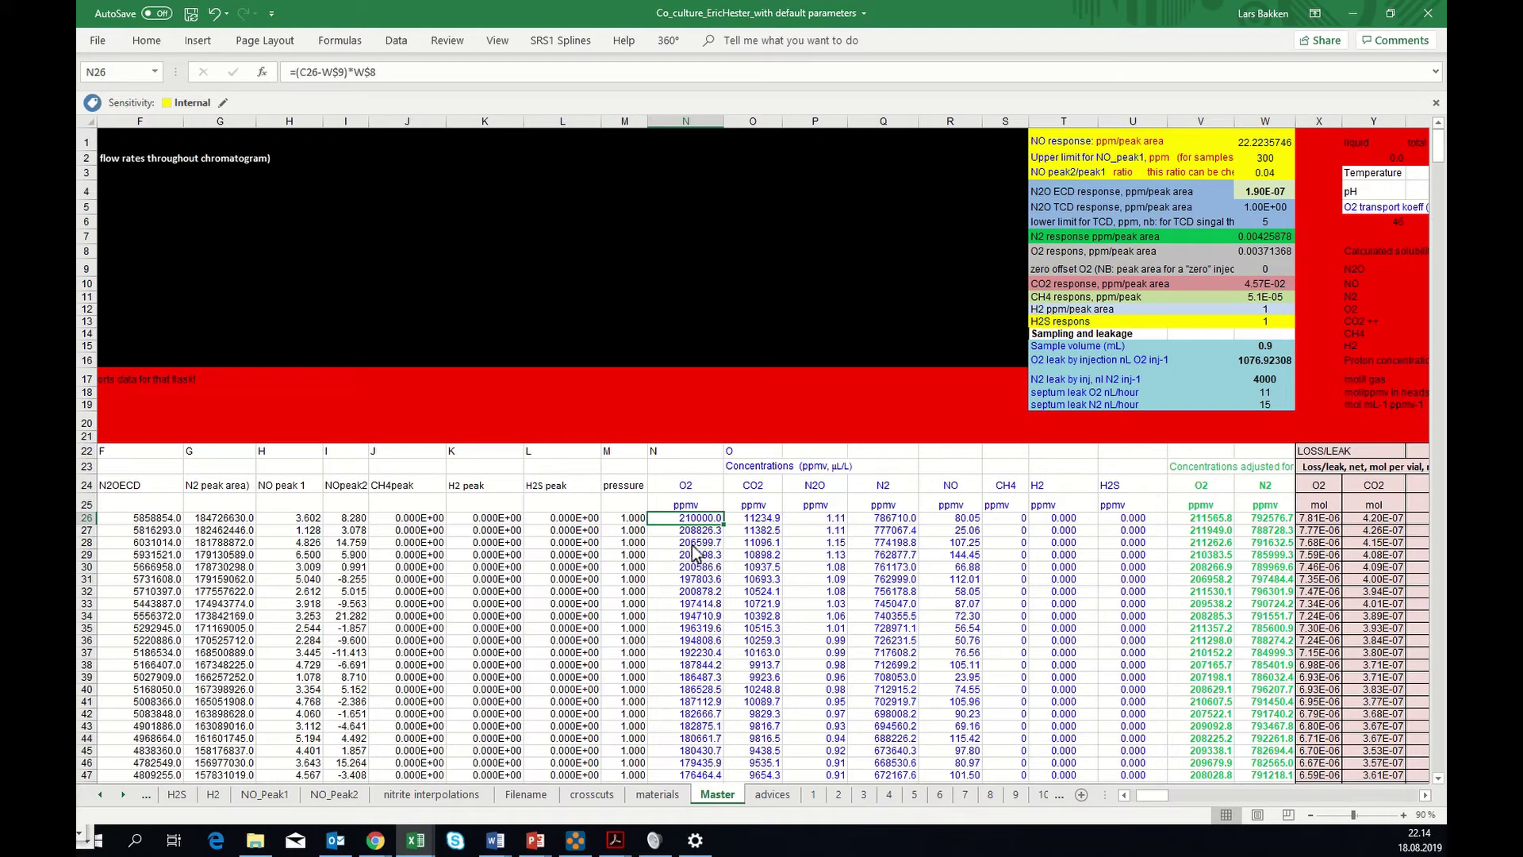
left_click(1264, 268)
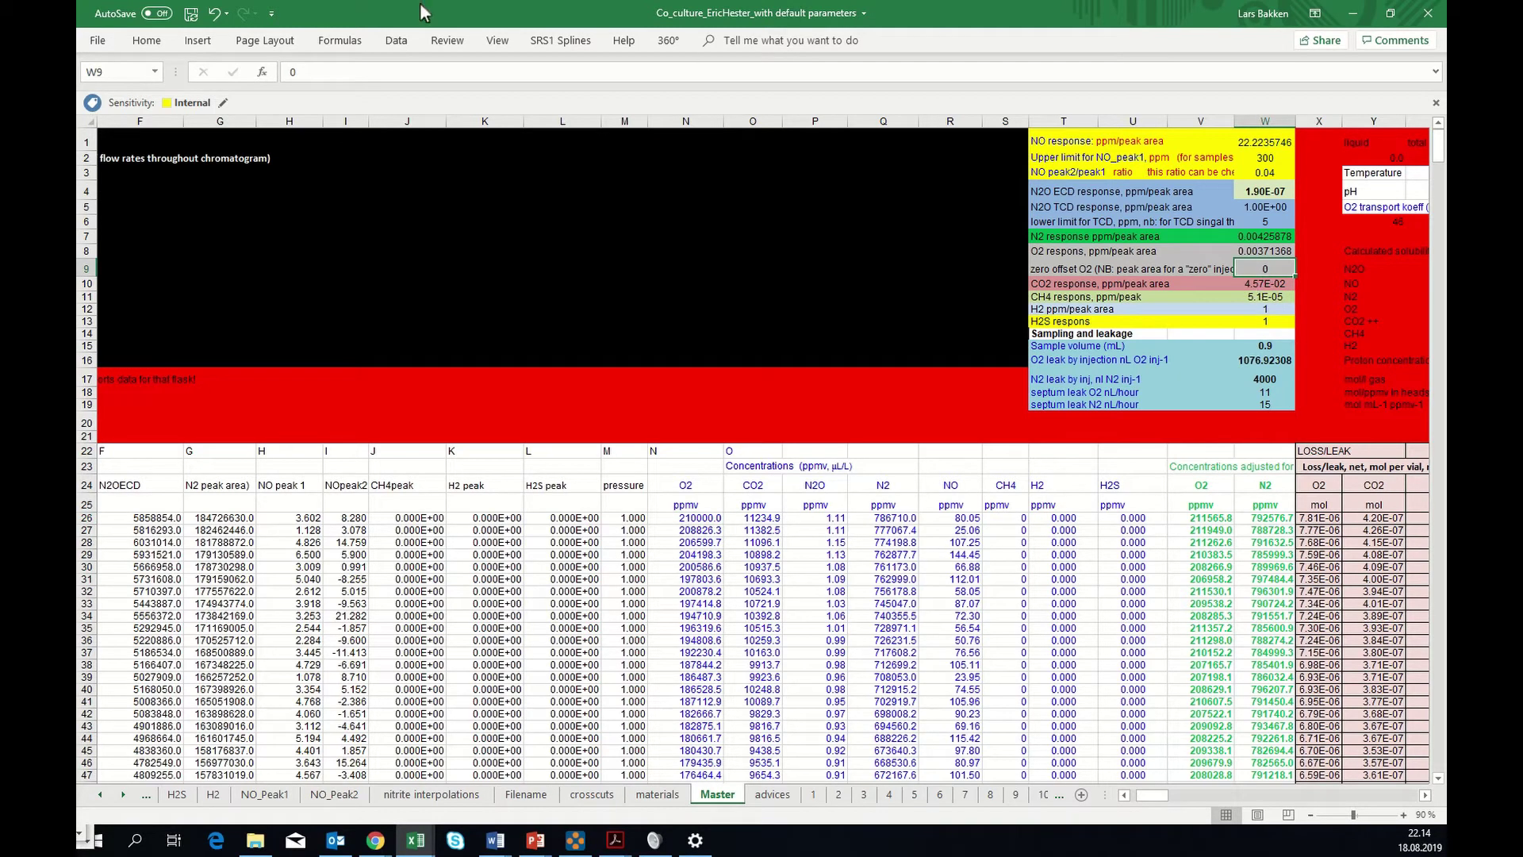
left_click(213, 13)
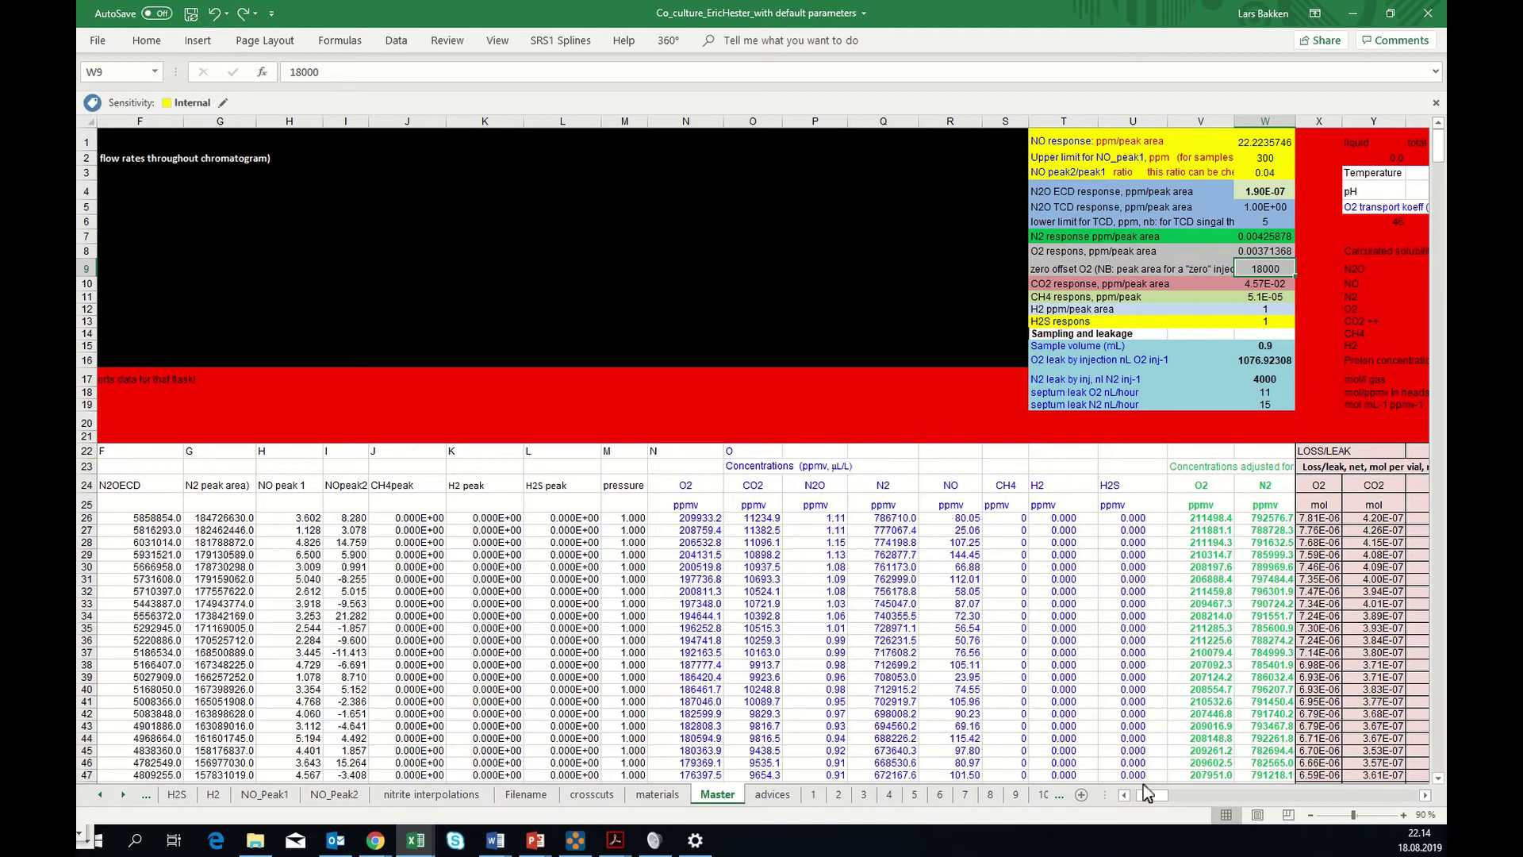
- Calculate the N2 response factor in G23 with the formula =780000/G26
left_click_drag(1149, 797, 1142, 797)
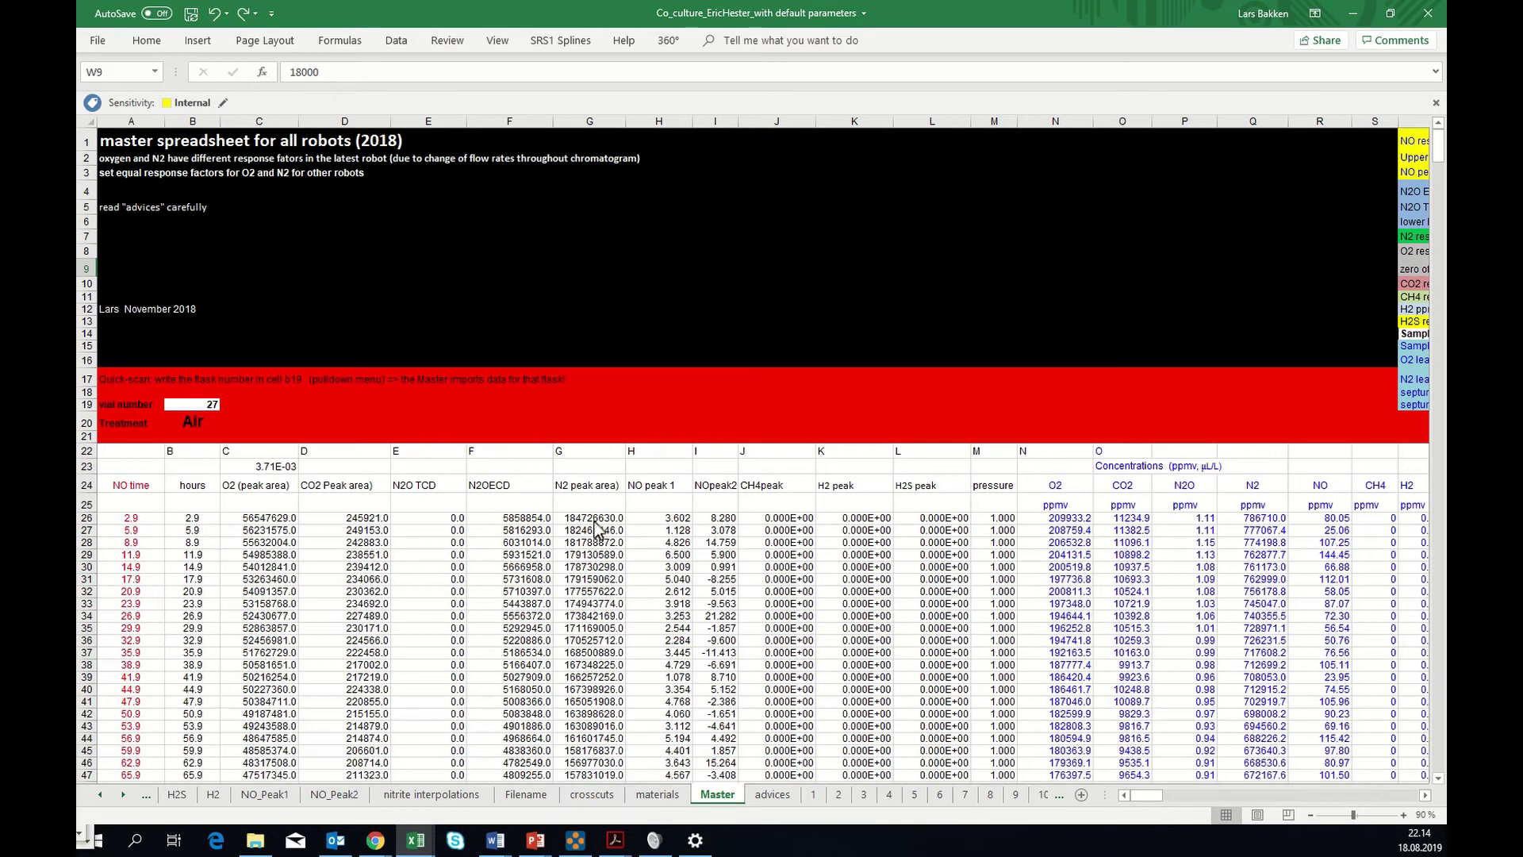
left_click(588, 468)
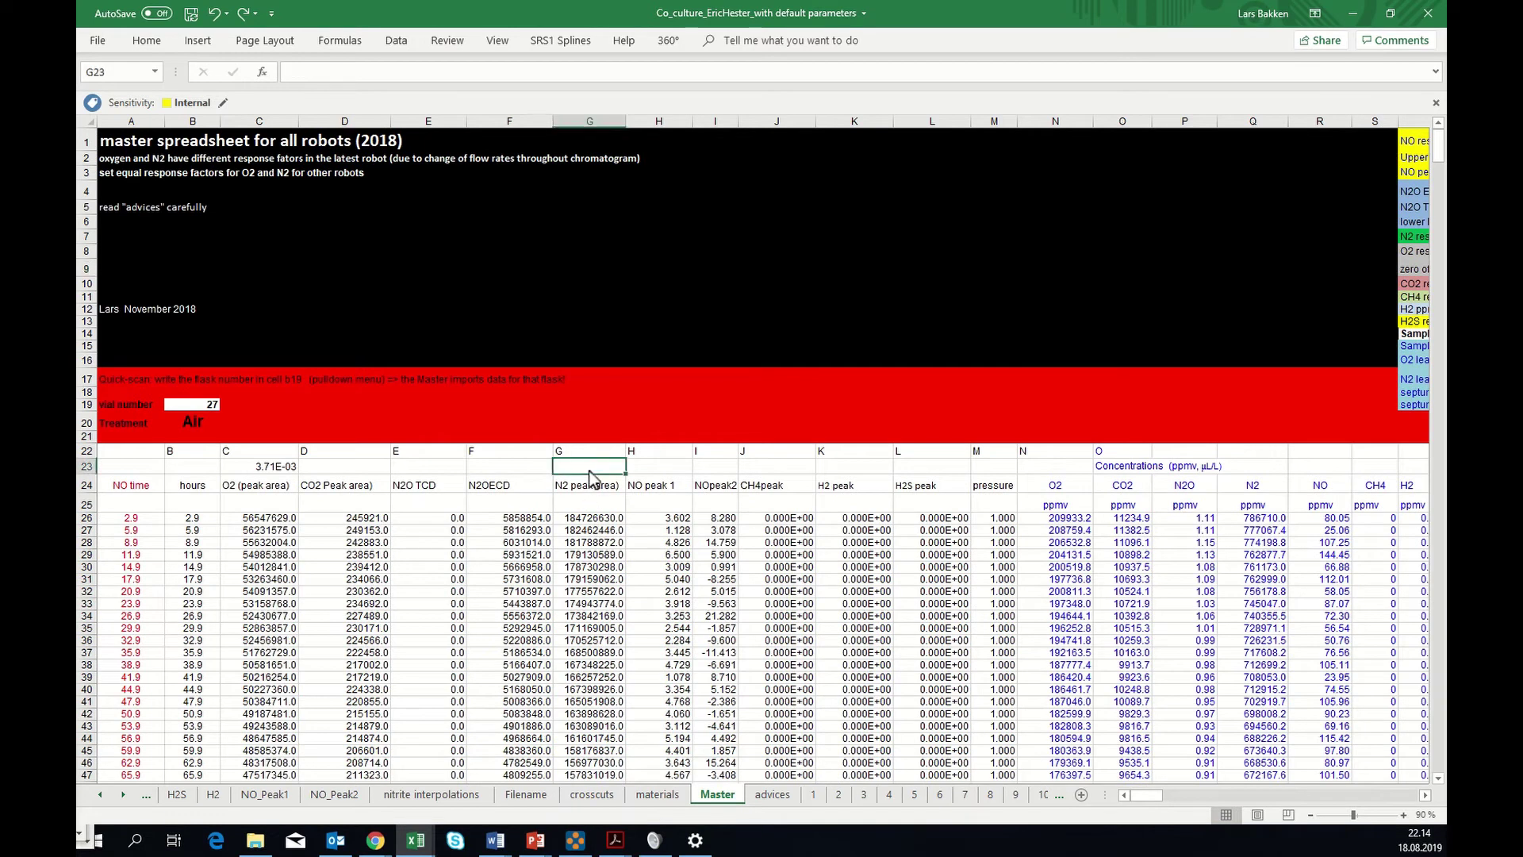
type("=")
type("780")
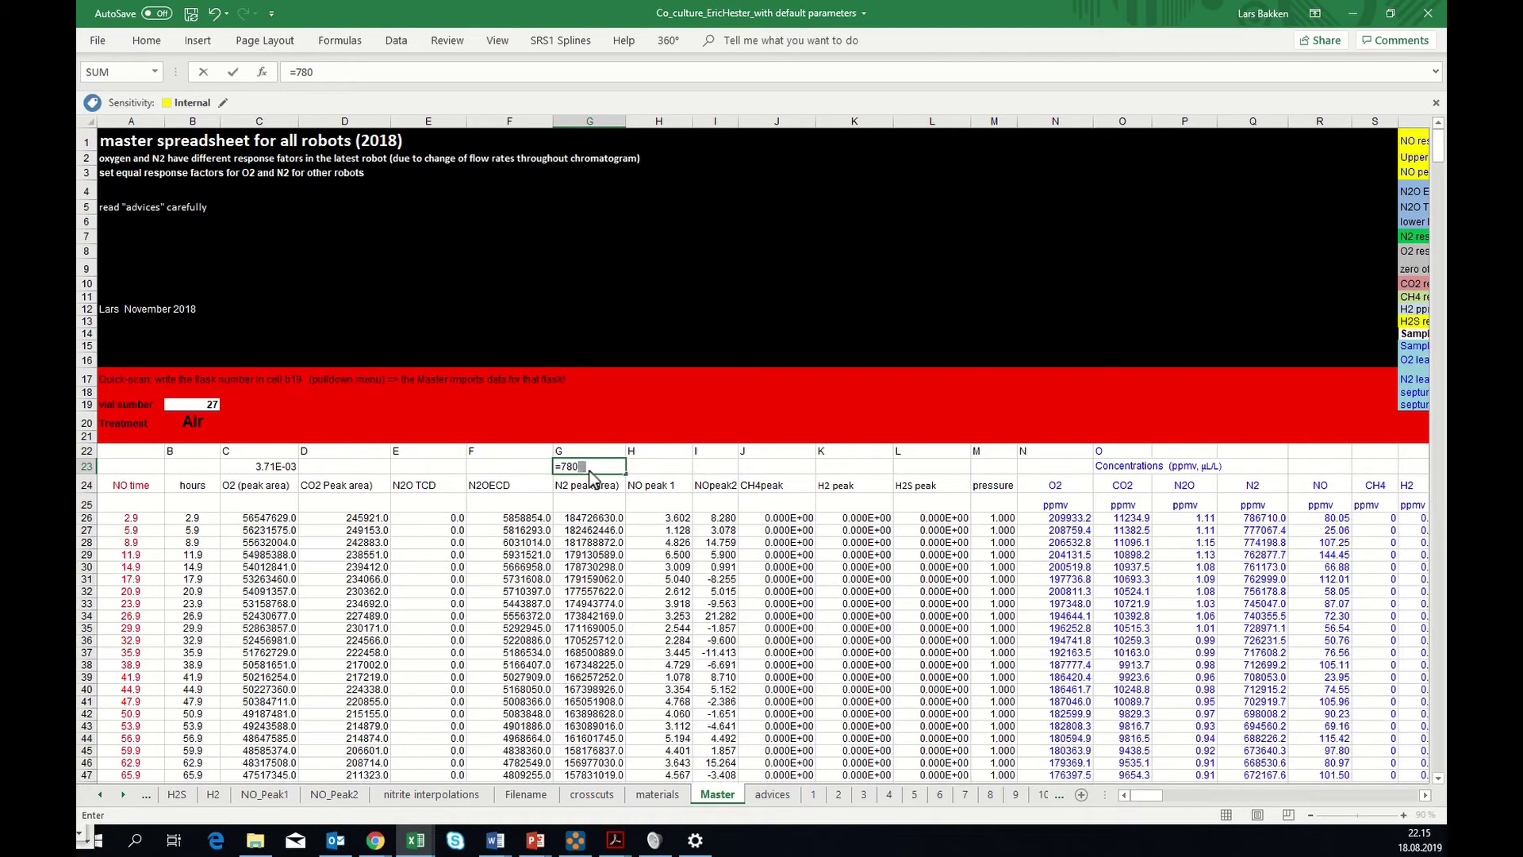
type("000/")
left_click(585, 521)
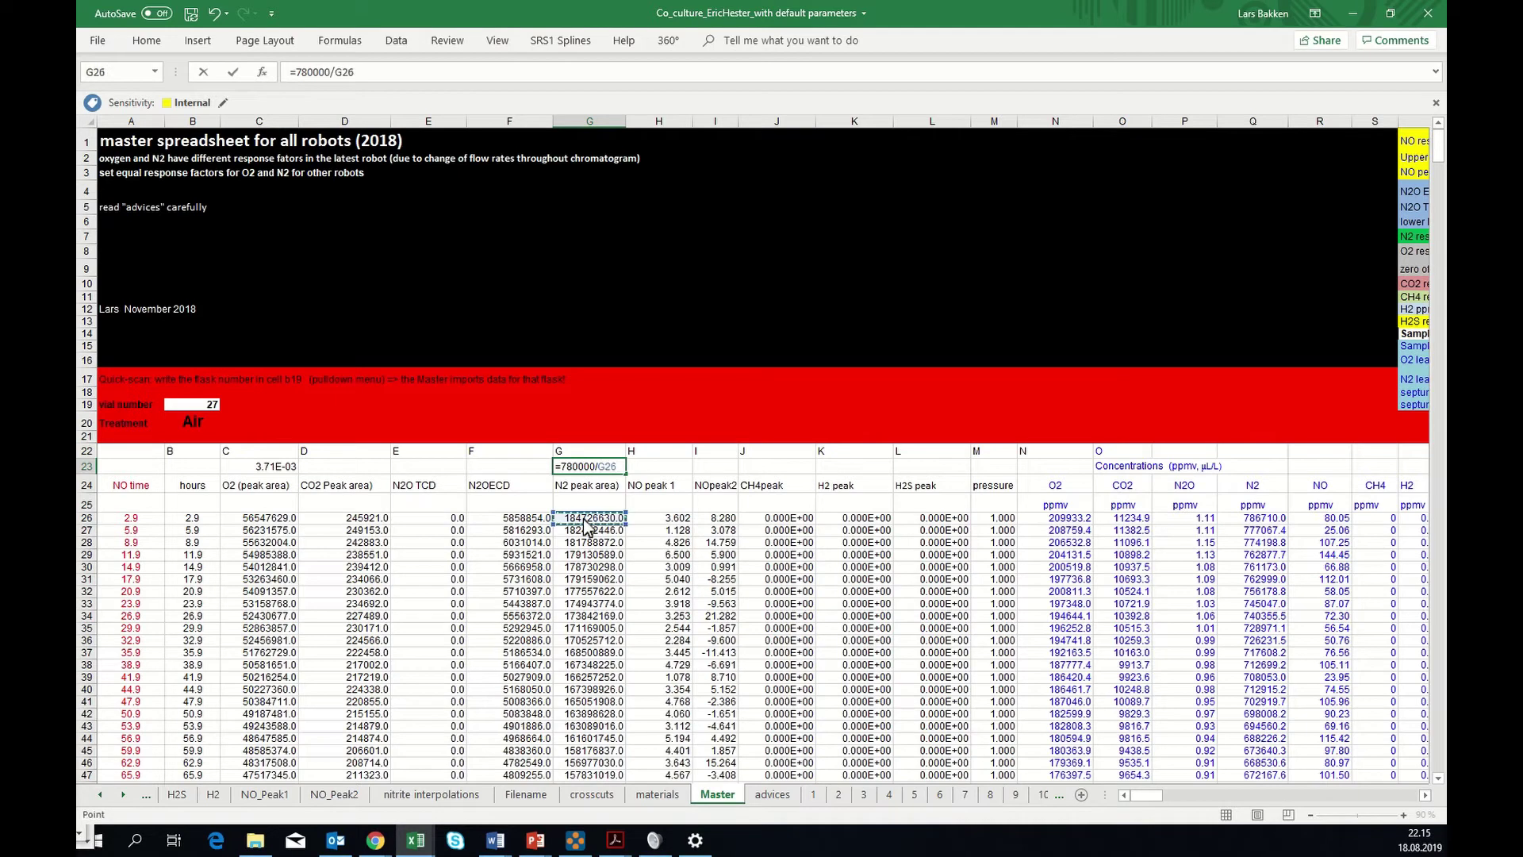
key("Return")
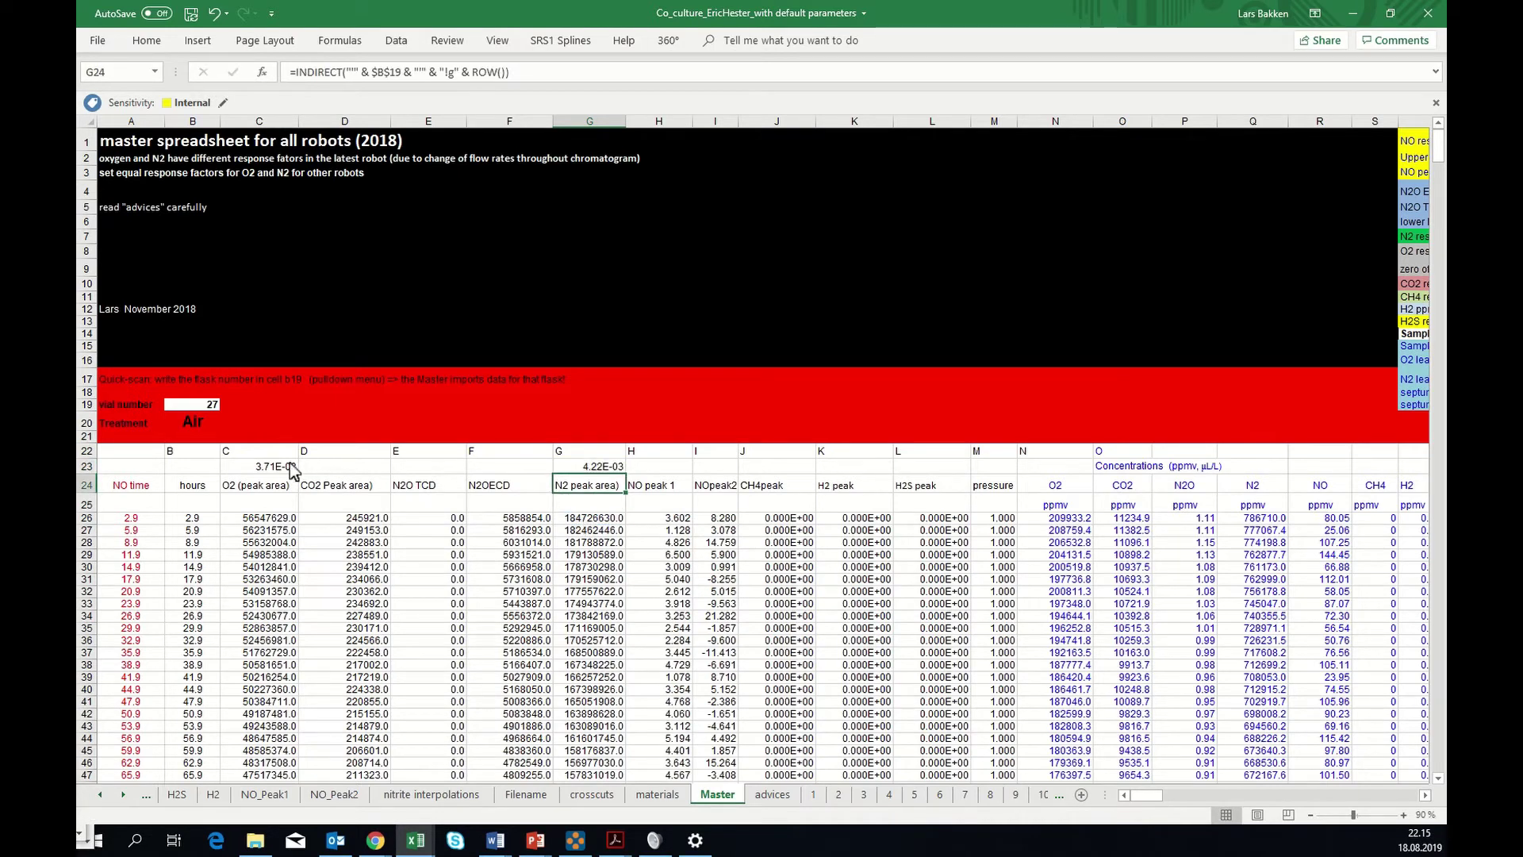
- Copy the N2 response factor from G23 and paste it as a value into the N2 response cell W7
left_click(589, 467)
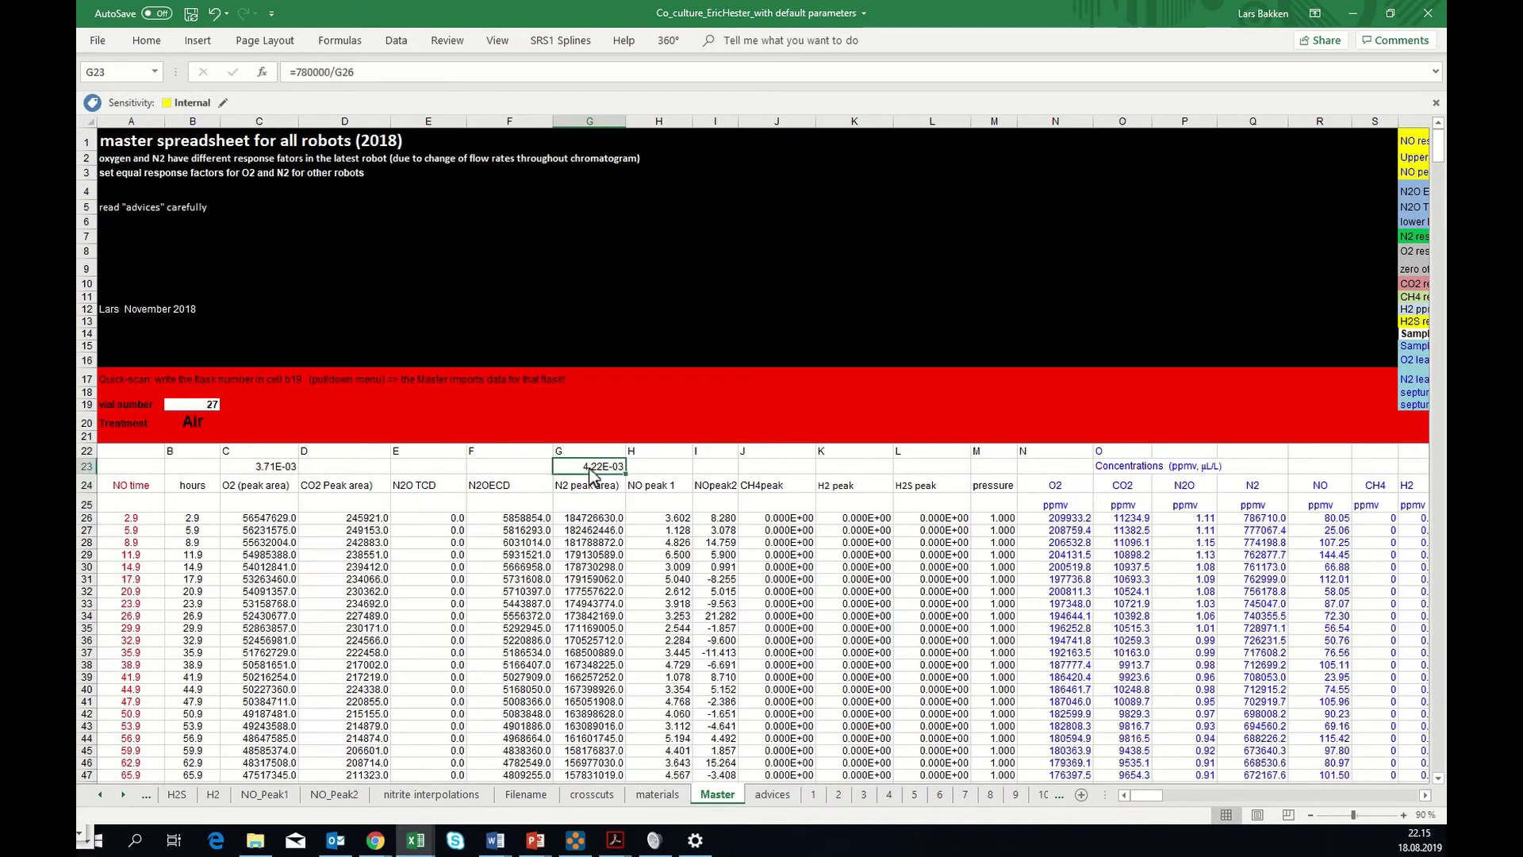
right_click(590, 466)
left_click(627, 130)
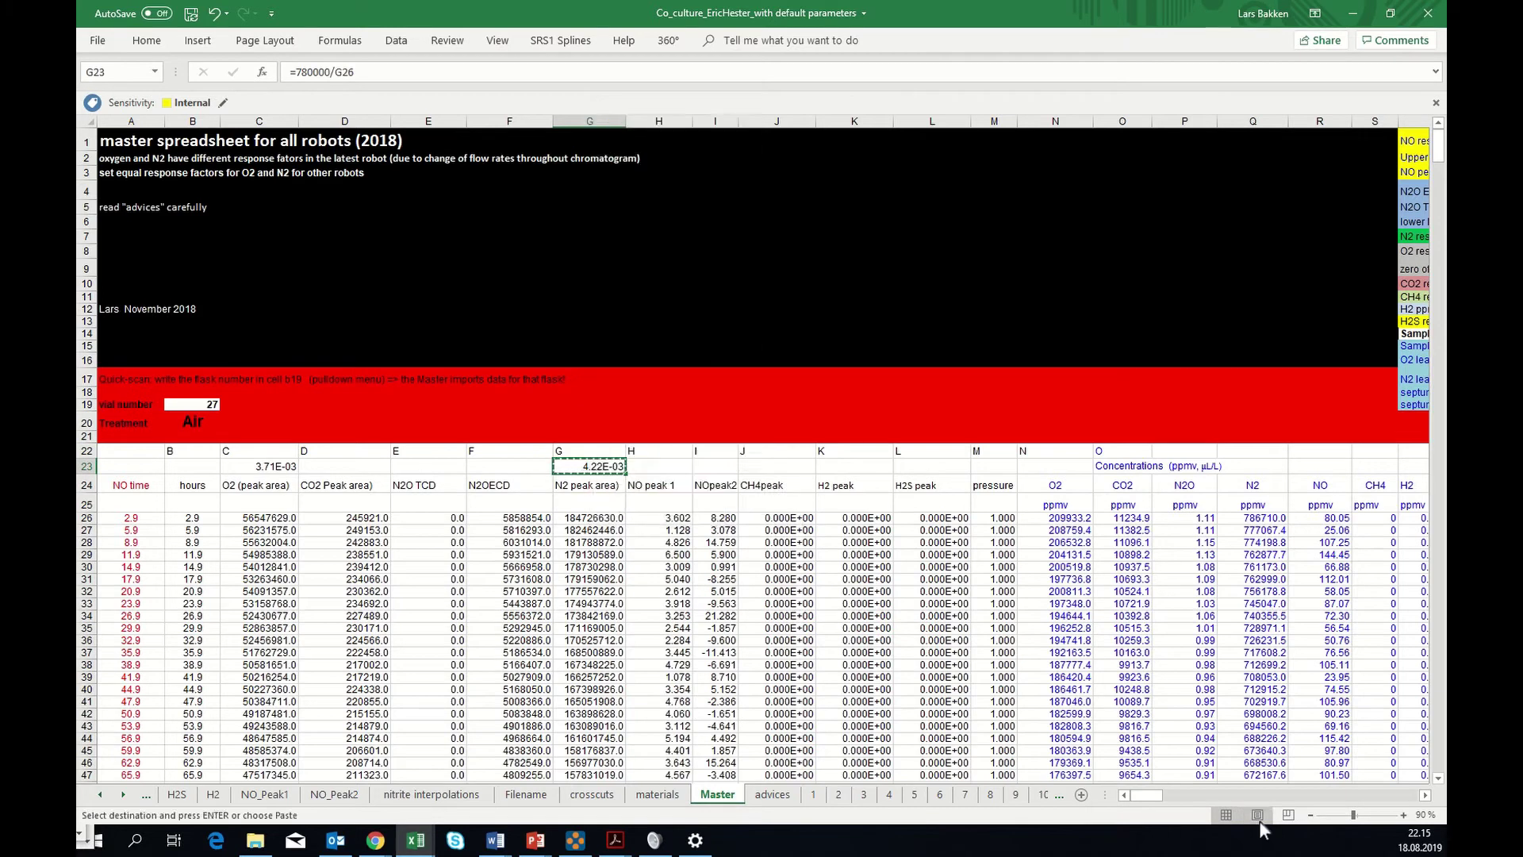
left_click(1424, 795)
left_click(1421, 796)
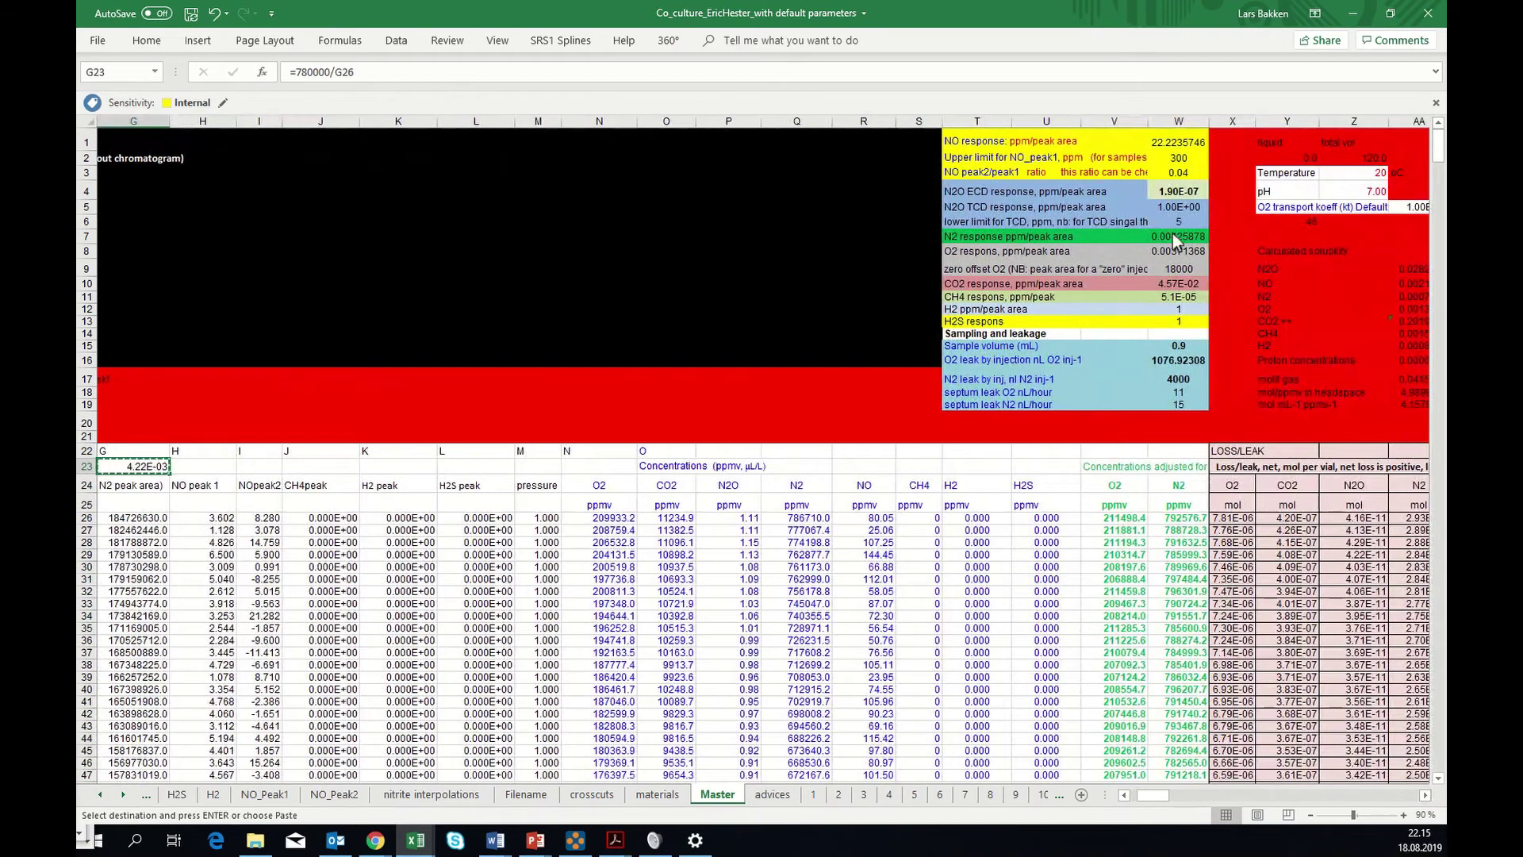
left_click(1173, 235)
right_click(1172, 236)
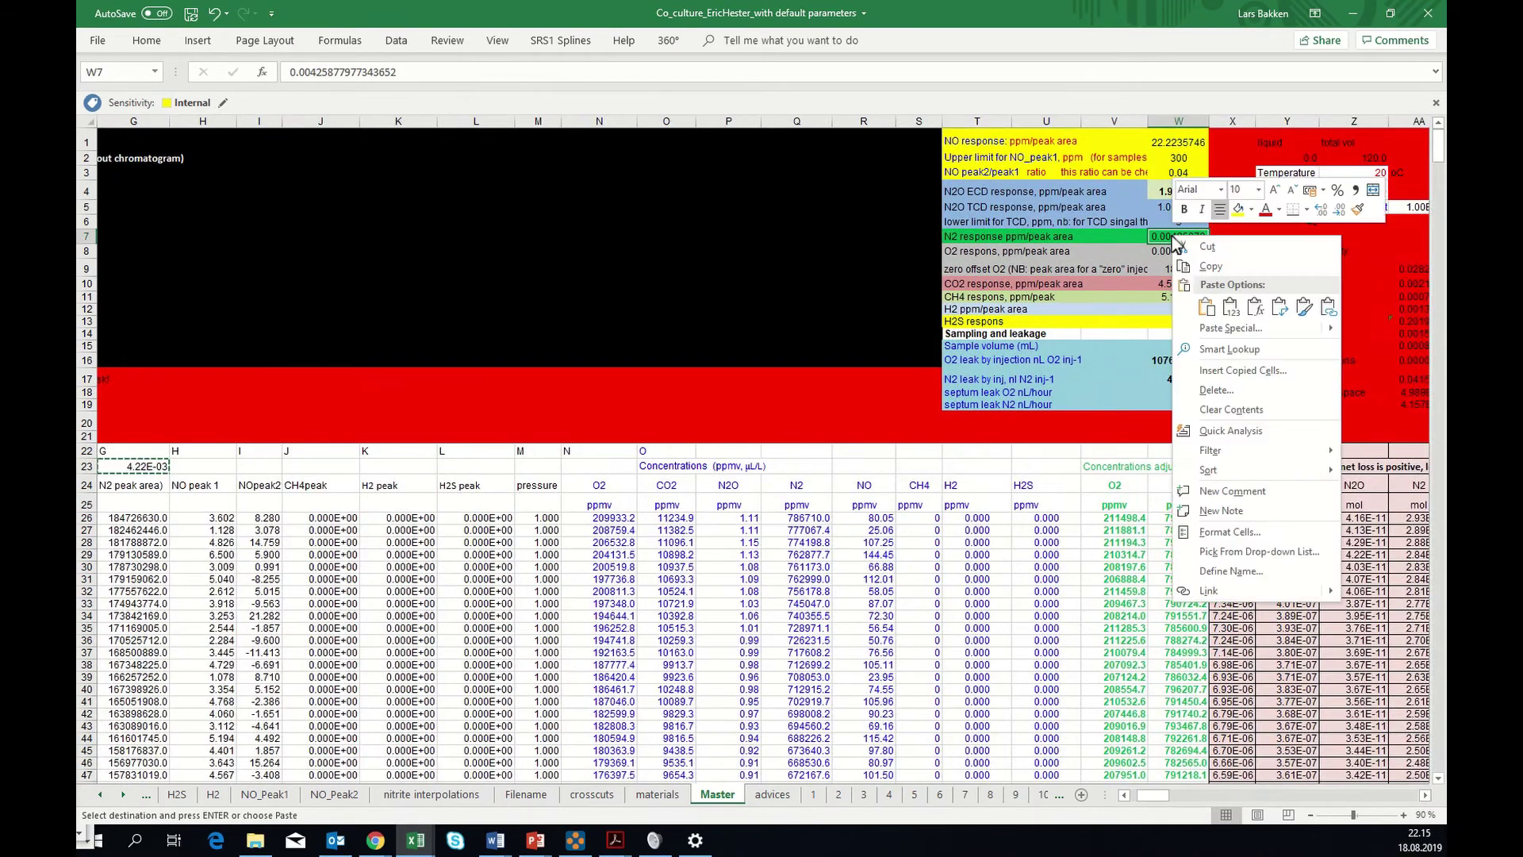
left_click(1232, 308)
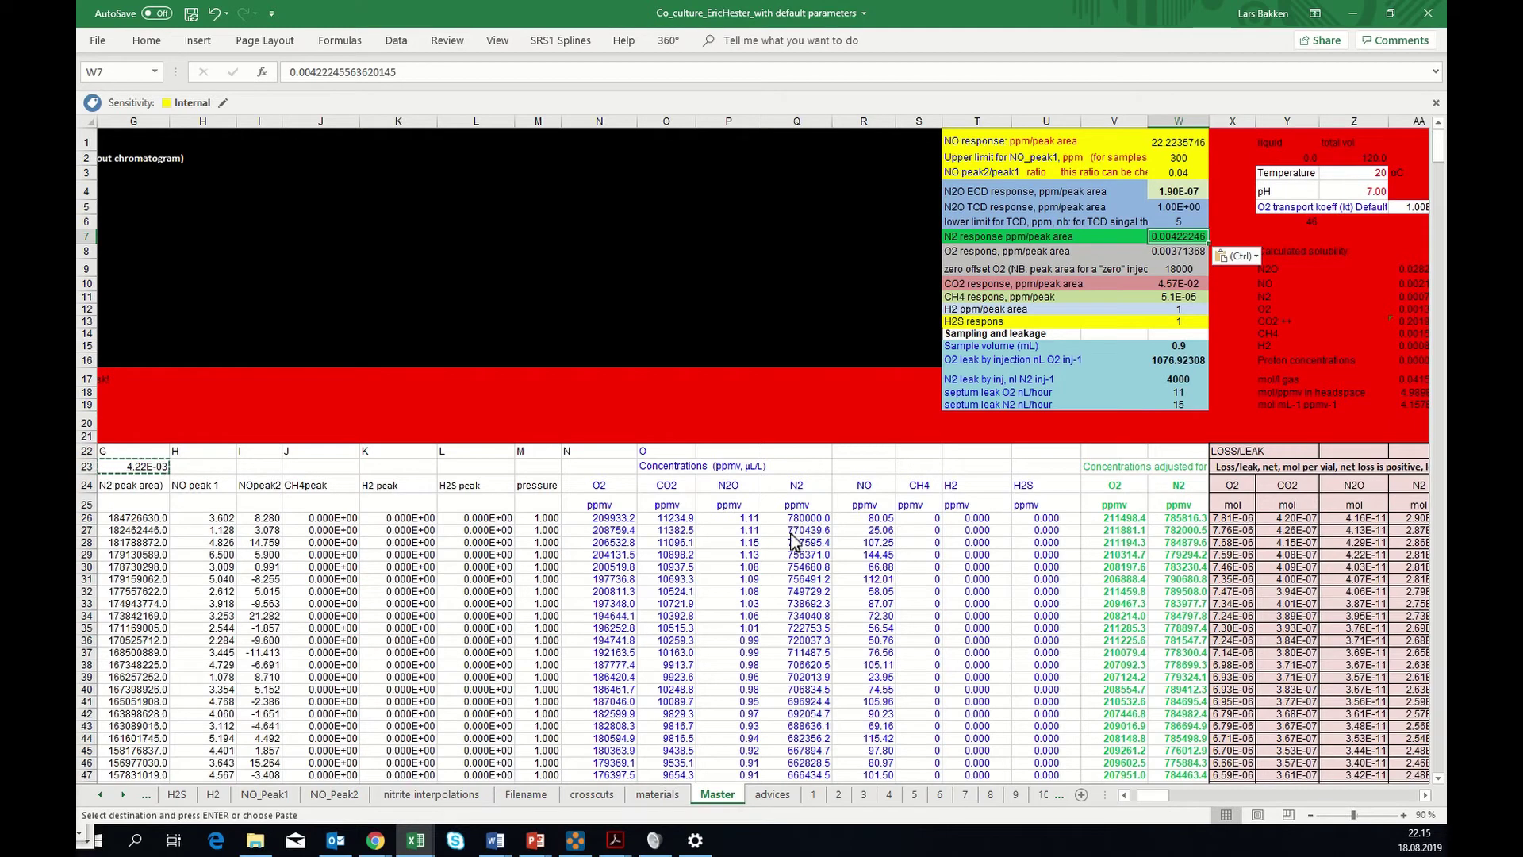
- Shift the detector signal picture below the data table slightly left and examine its TCD and ECD curves against N2O concentration
left_click_drag(1158, 798, 1153, 798)
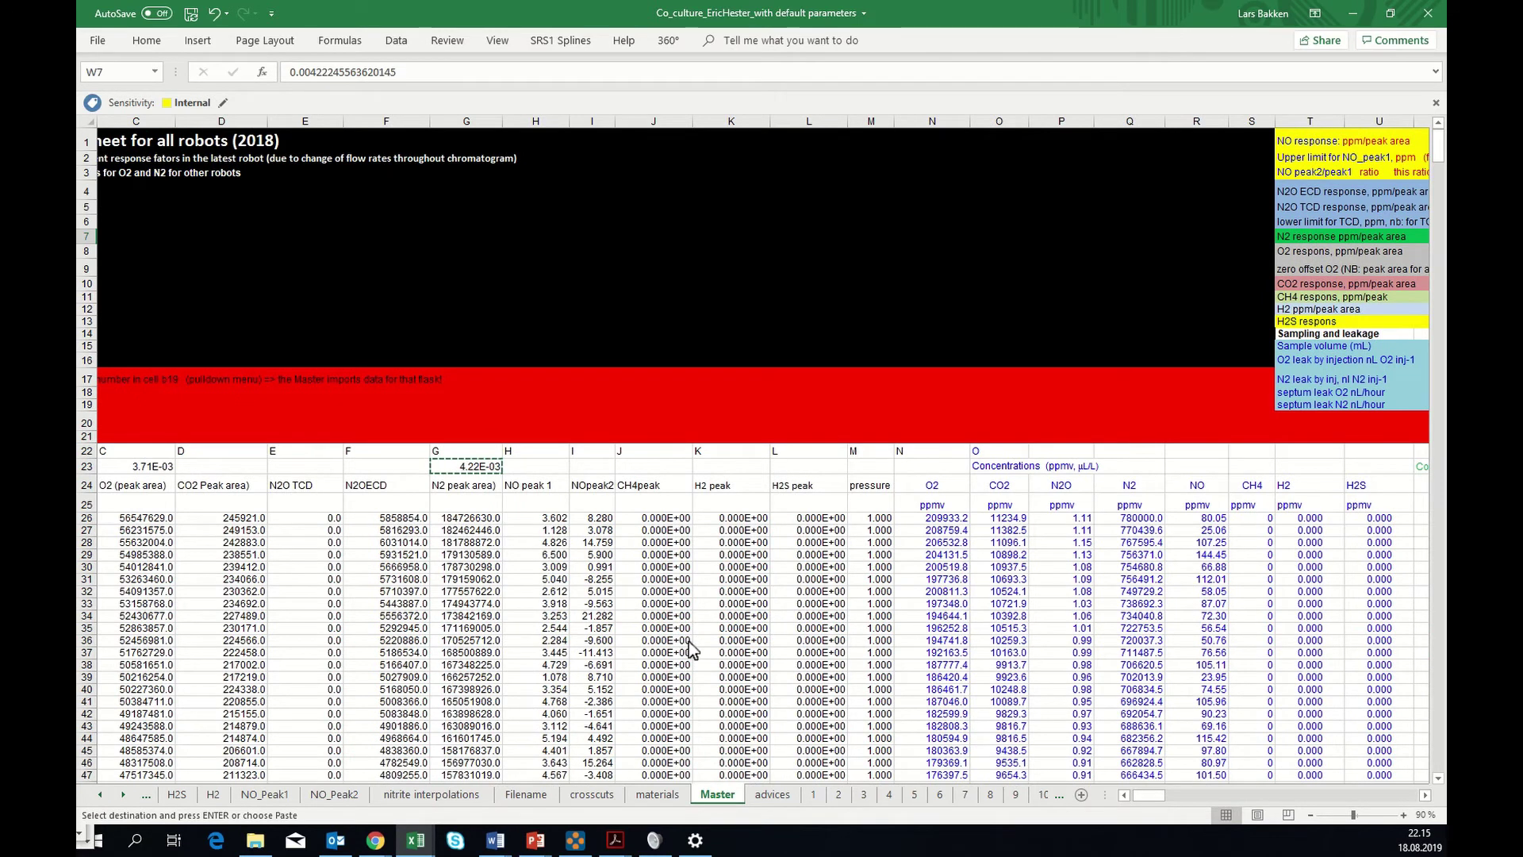
scroll(688, 640, "down", 9)
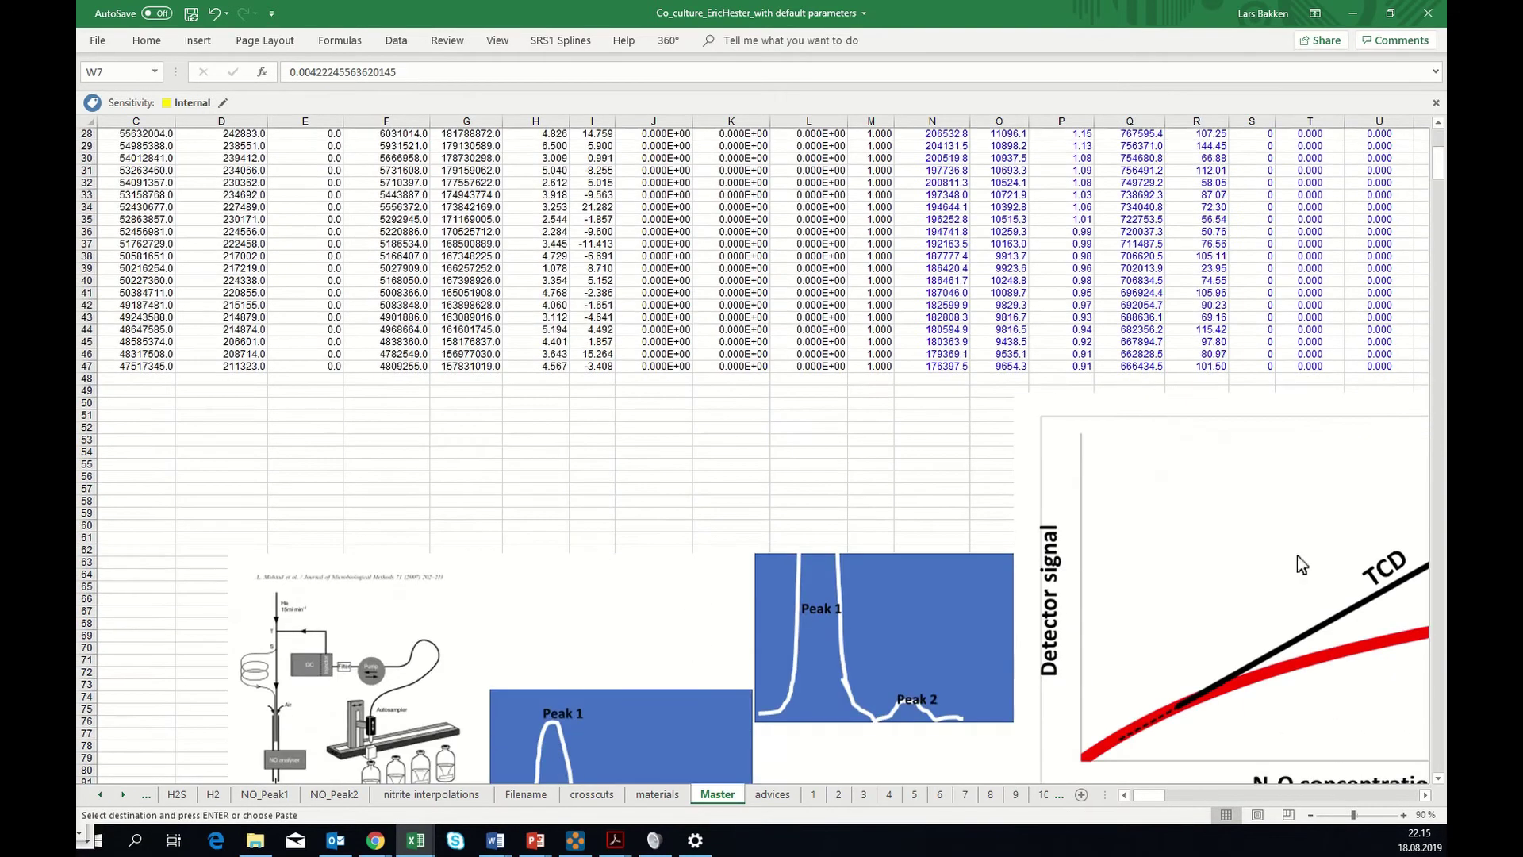
left_click(1025, 404)
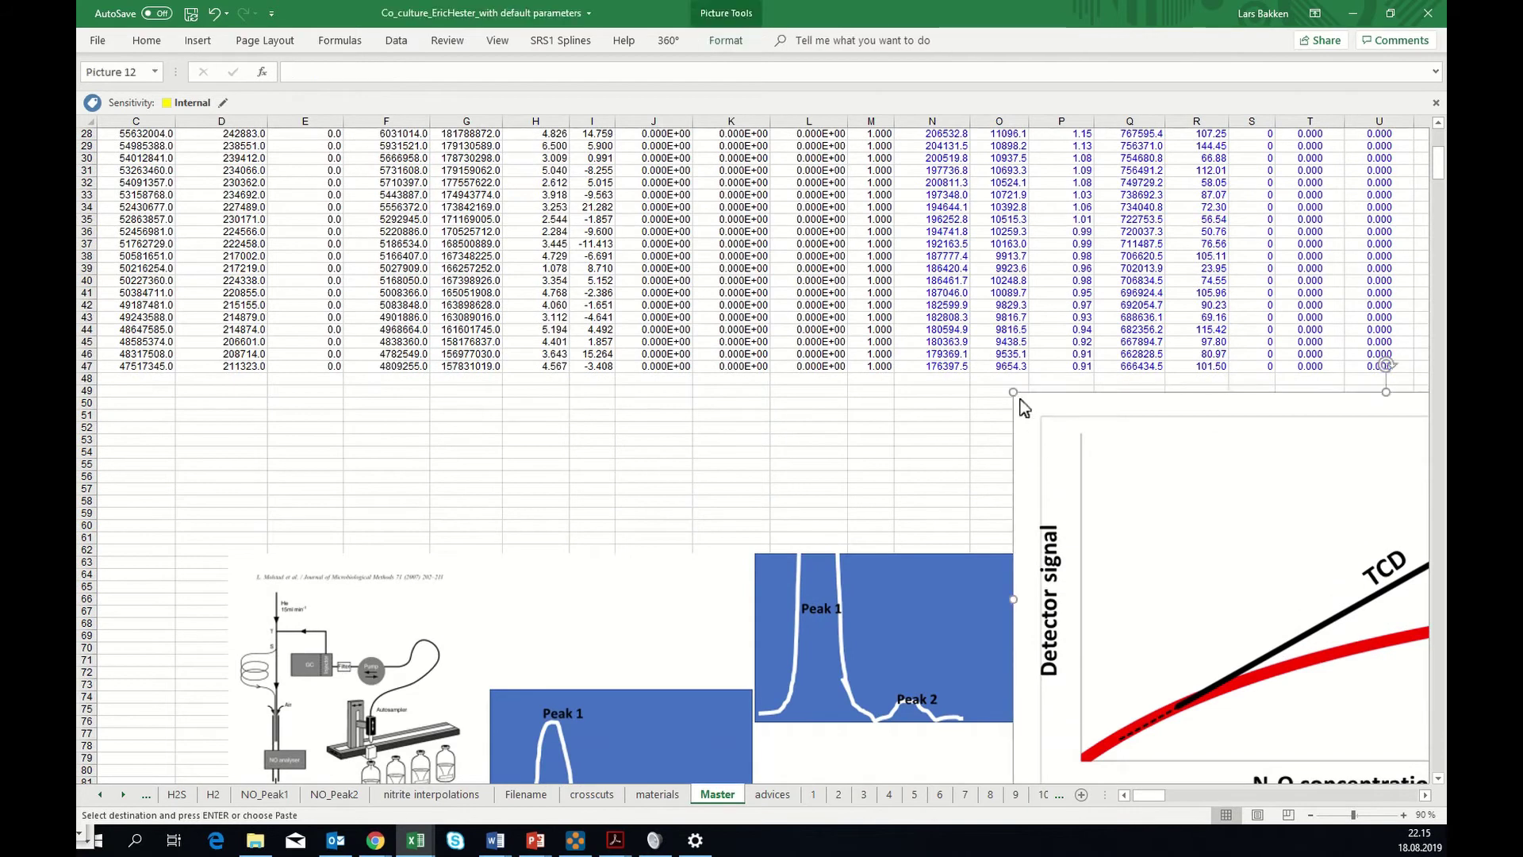
left_click_drag(1014, 403, 978, 407)
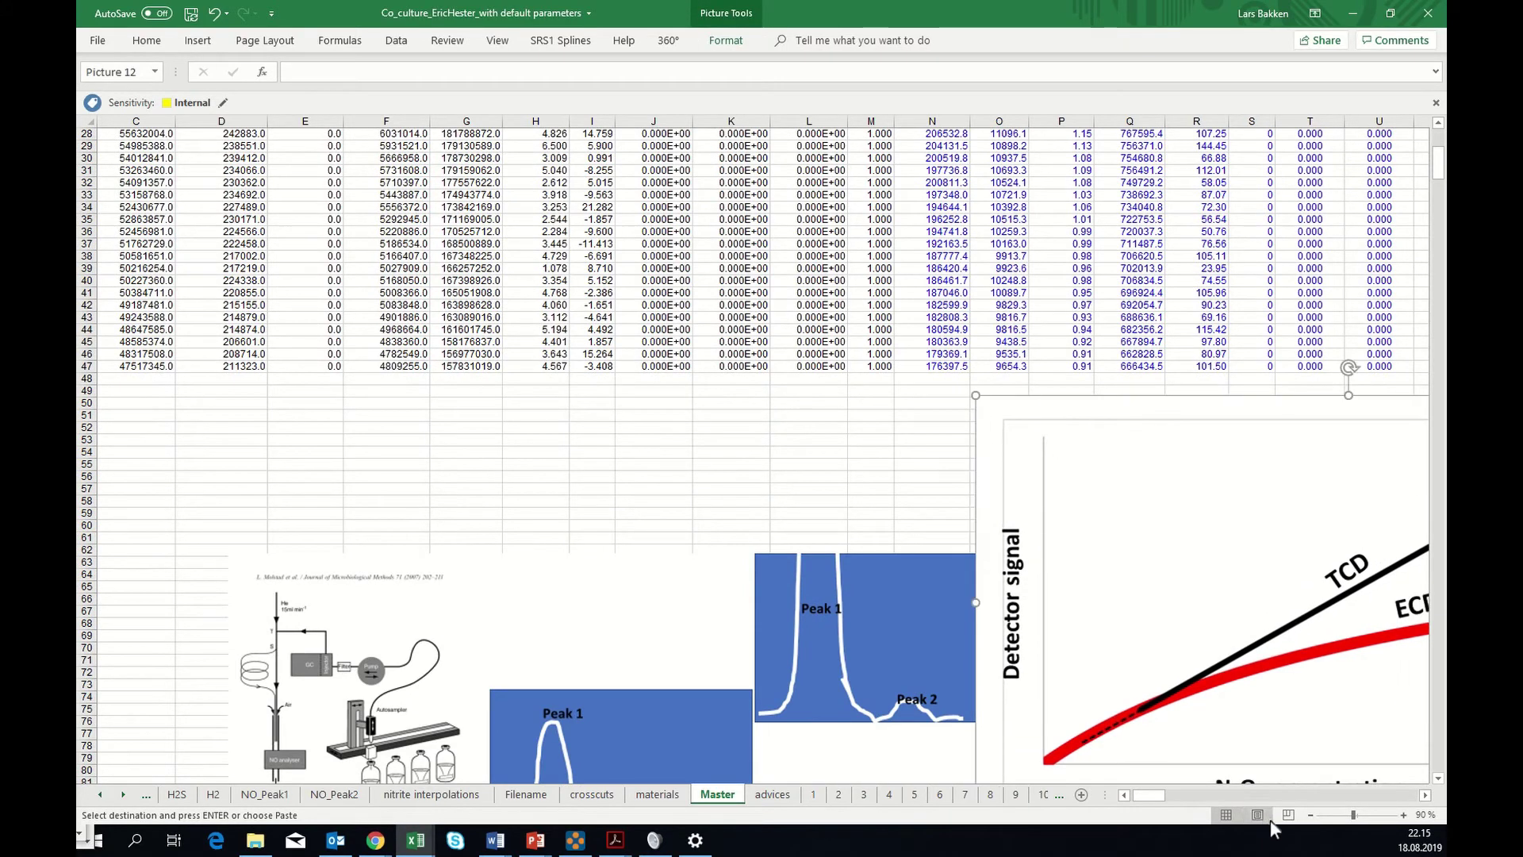
left_click(1425, 794)
left_click(1425, 796)
left_click(1426, 797)
left_click(1425, 796)
left_click(1425, 796)
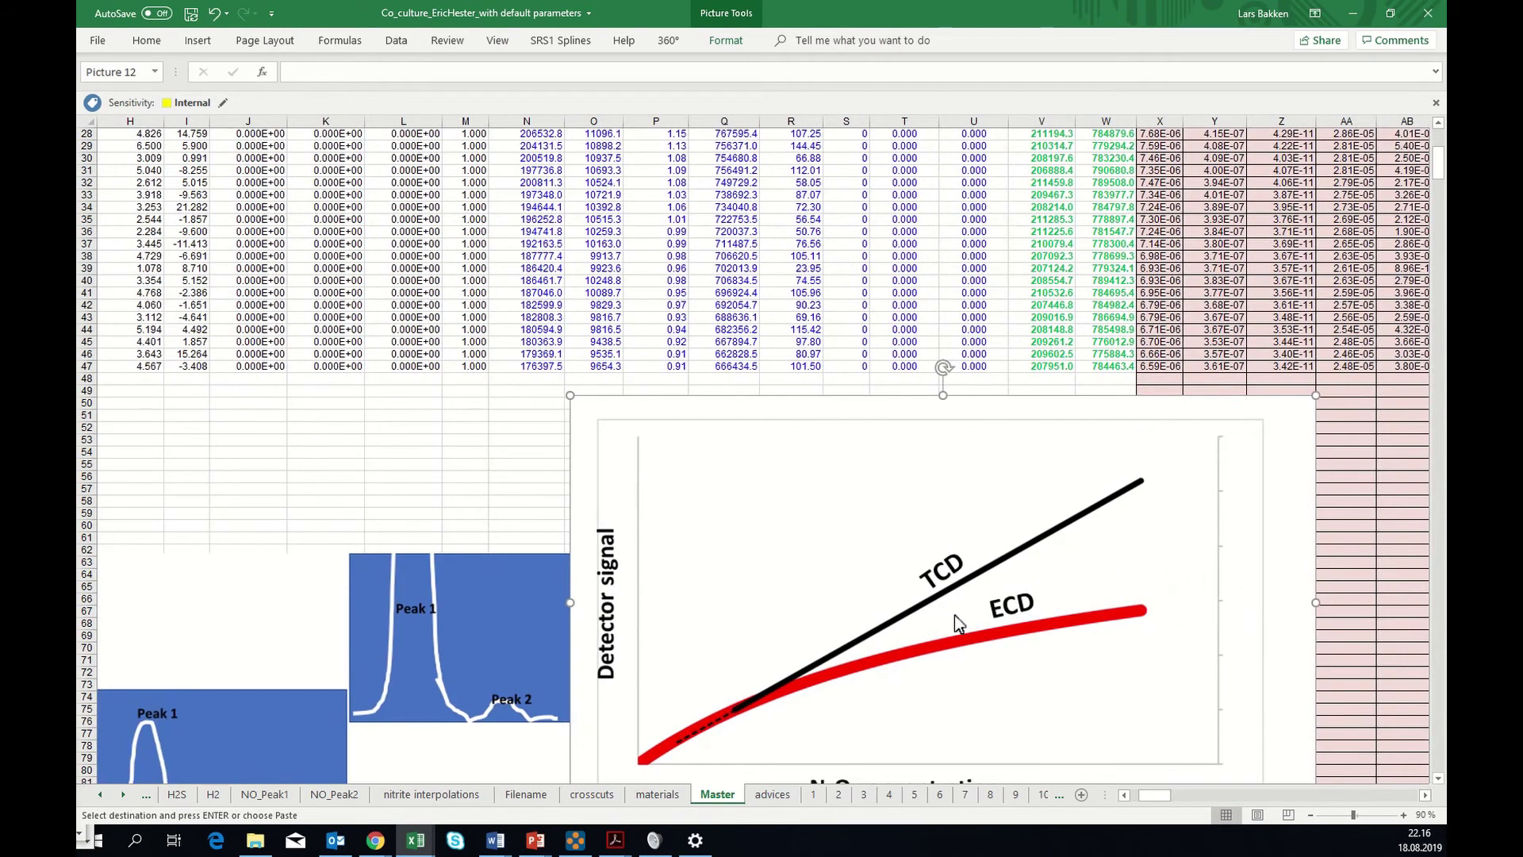
scroll(954, 614, "down", 3)
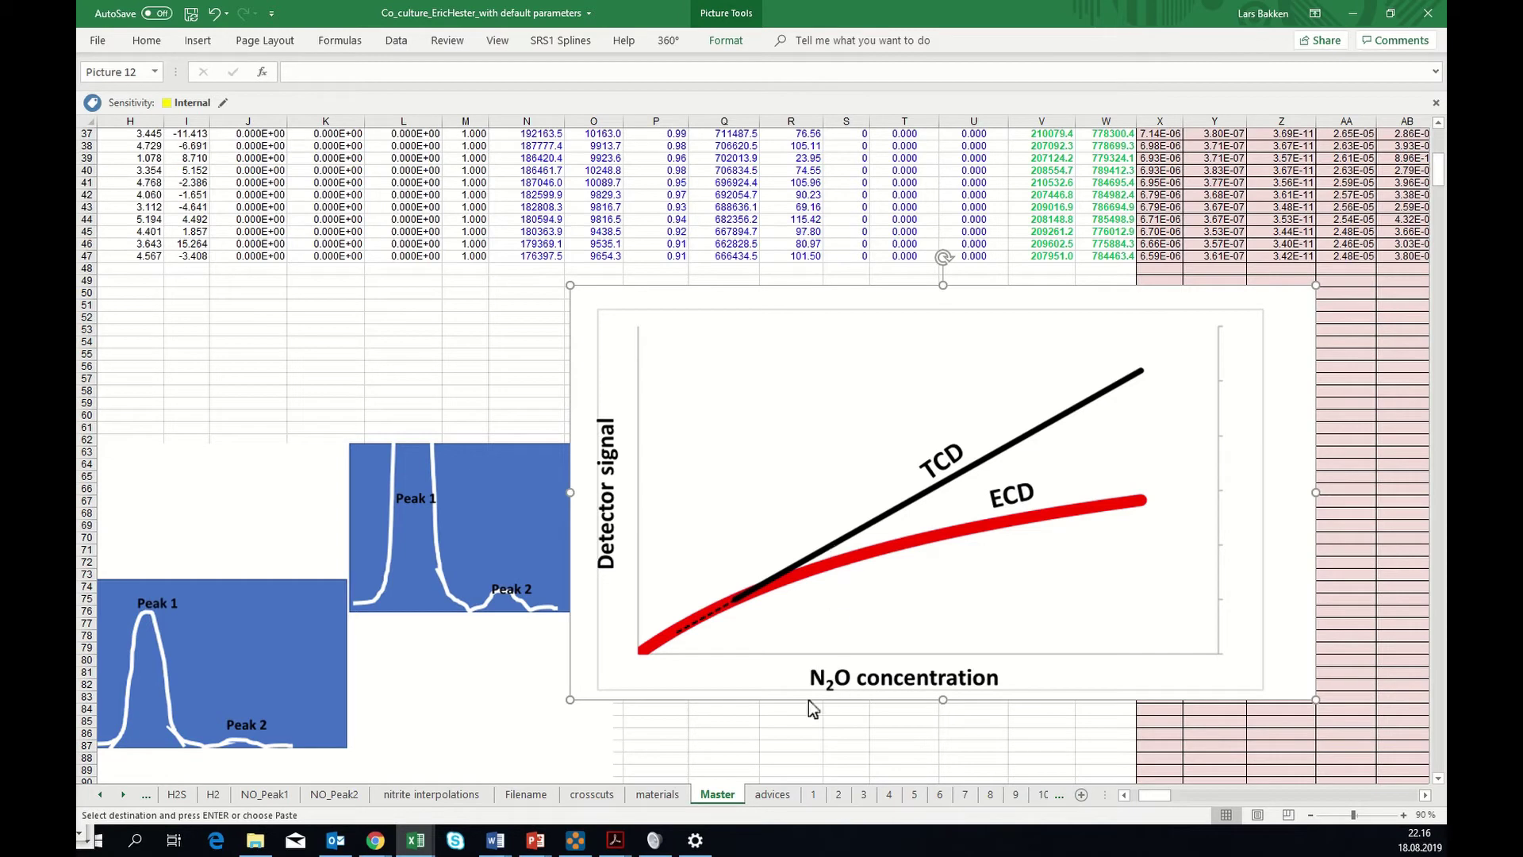
- Calculate the N2O ECD response factor in F23 with the formula =0.58/F26
scroll(825, 702, "up", 12)
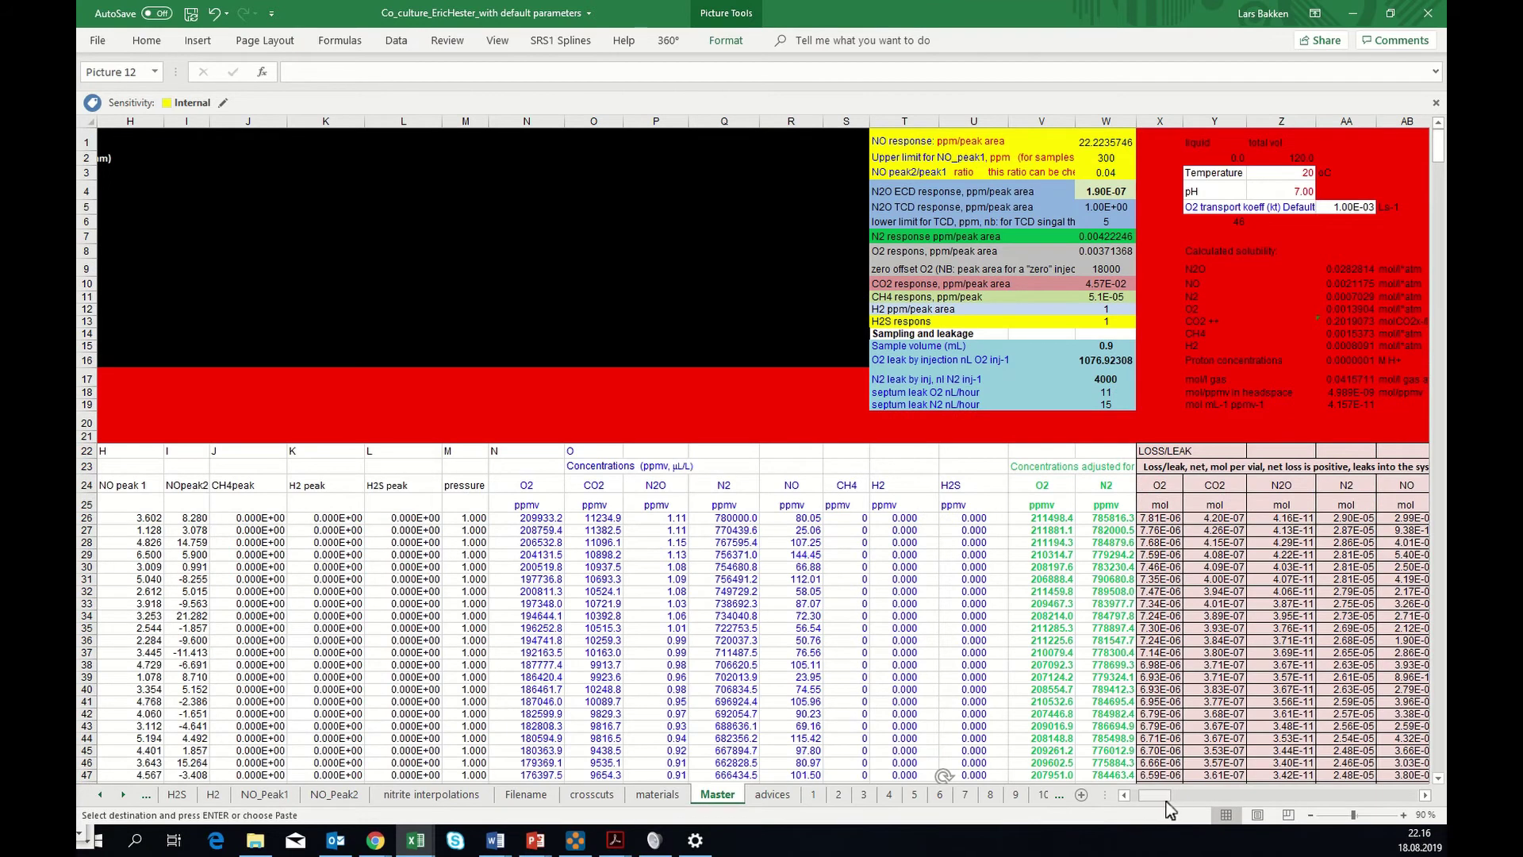
left_click_drag(1164, 800, 1152, 798)
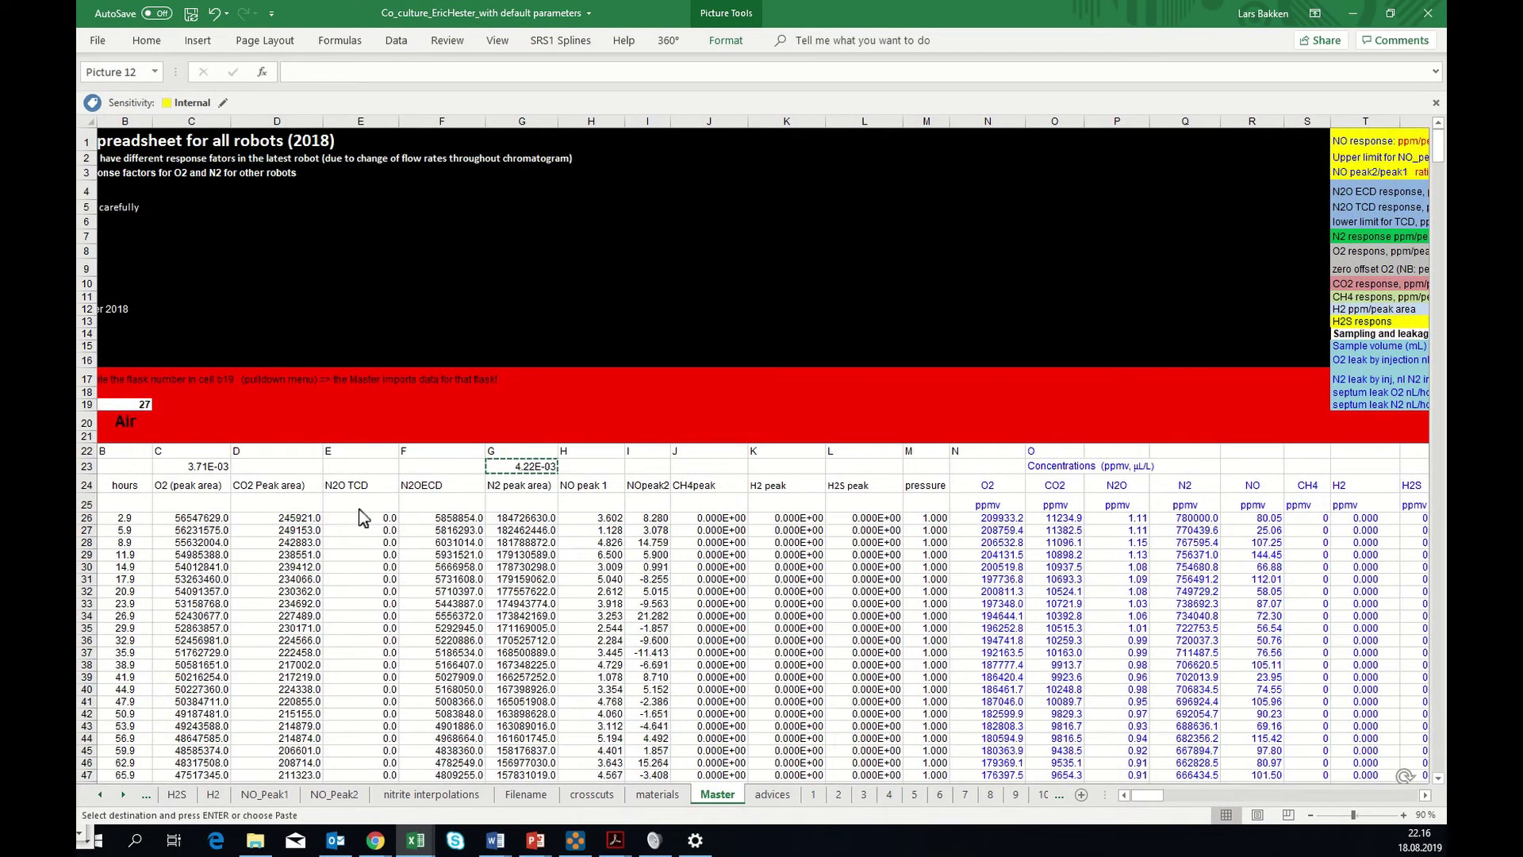
left_click(349, 486)
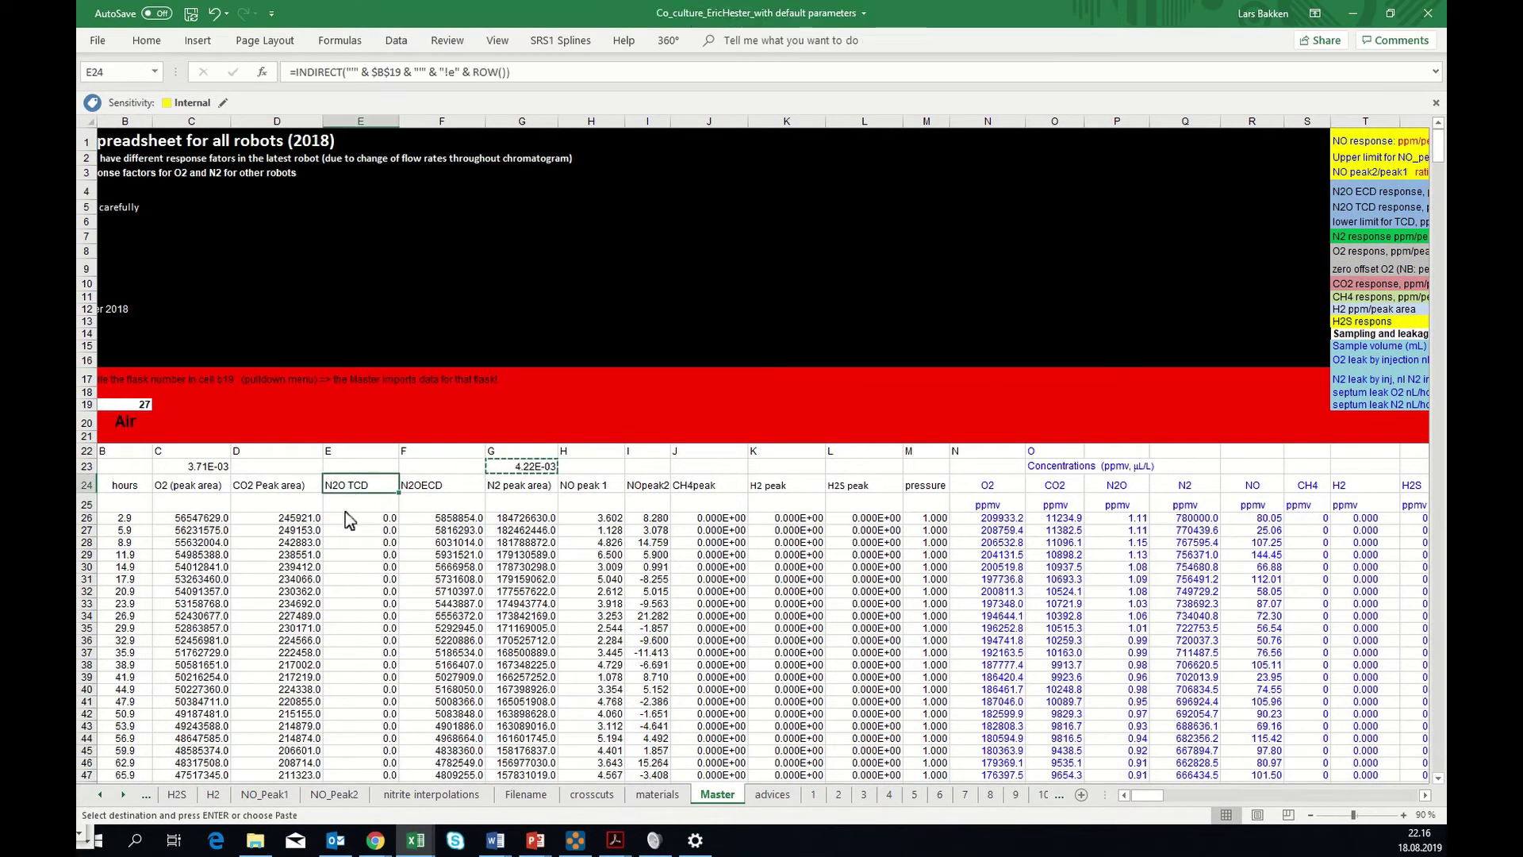
left_click(443, 489)
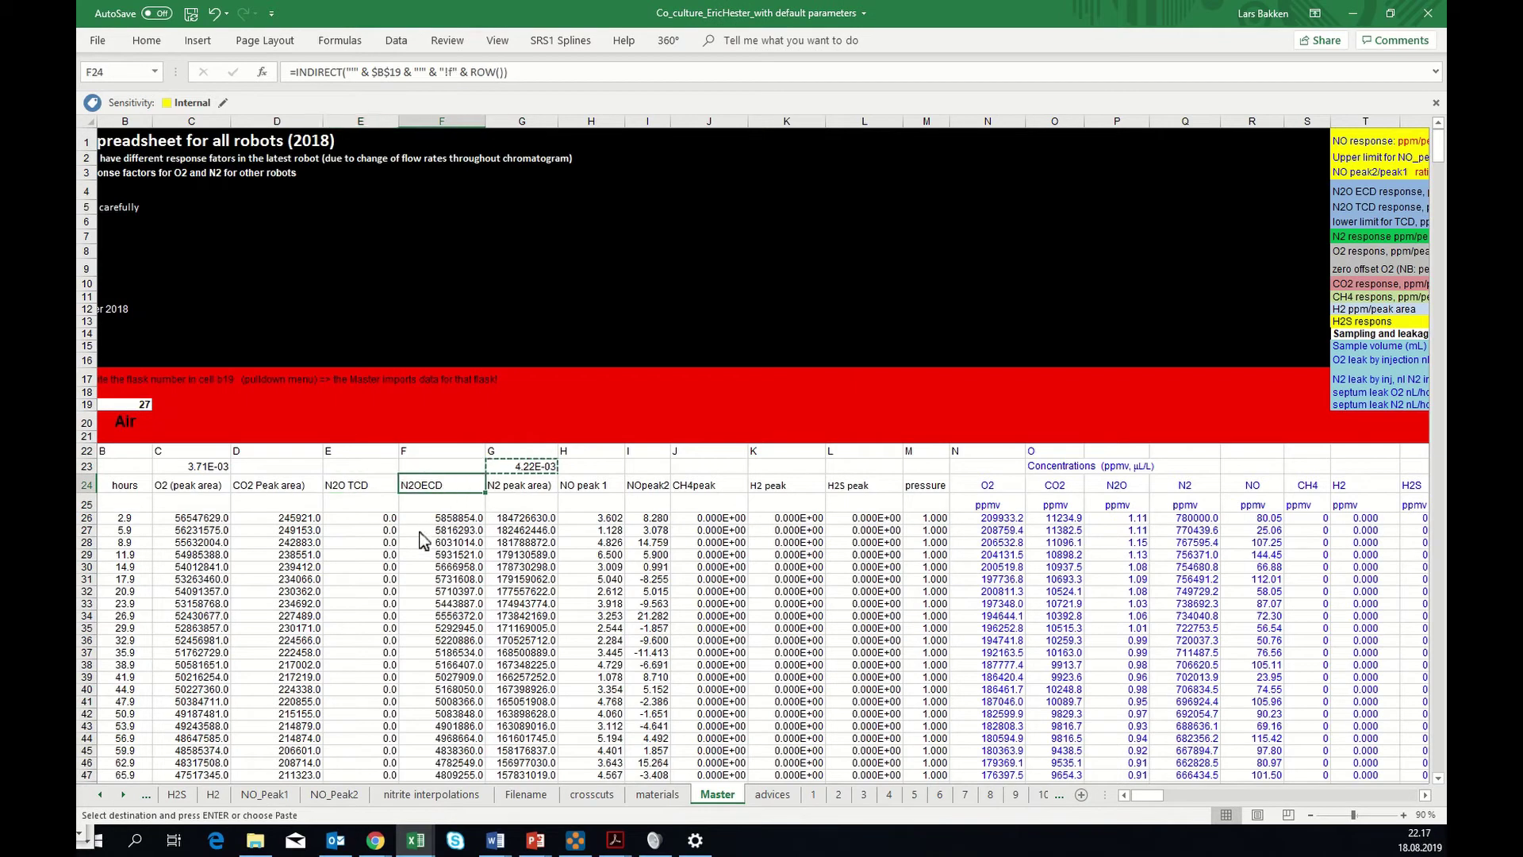
left_click(435, 465)
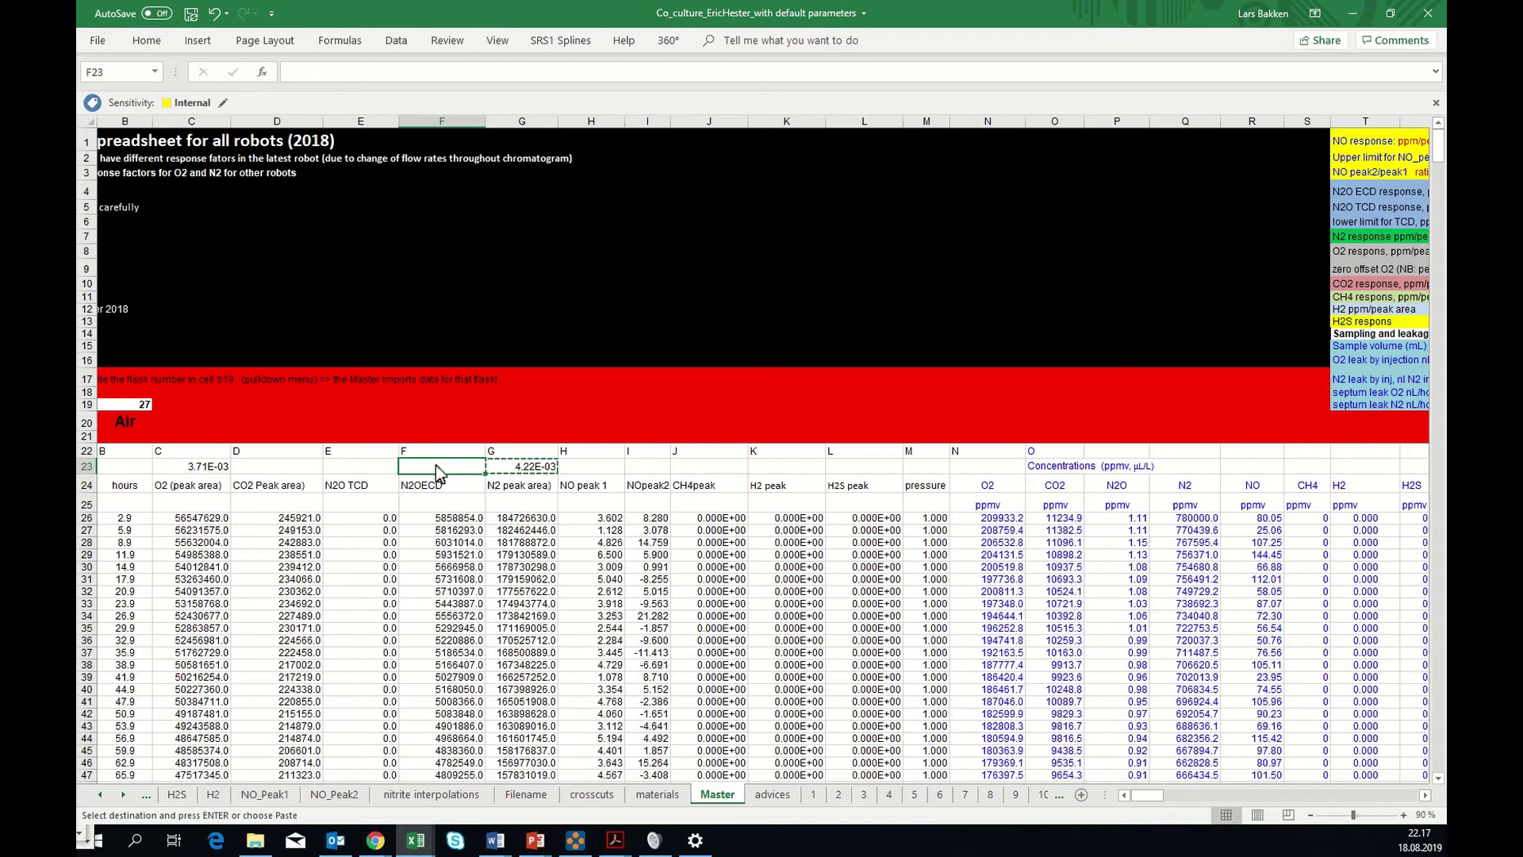
type("=")
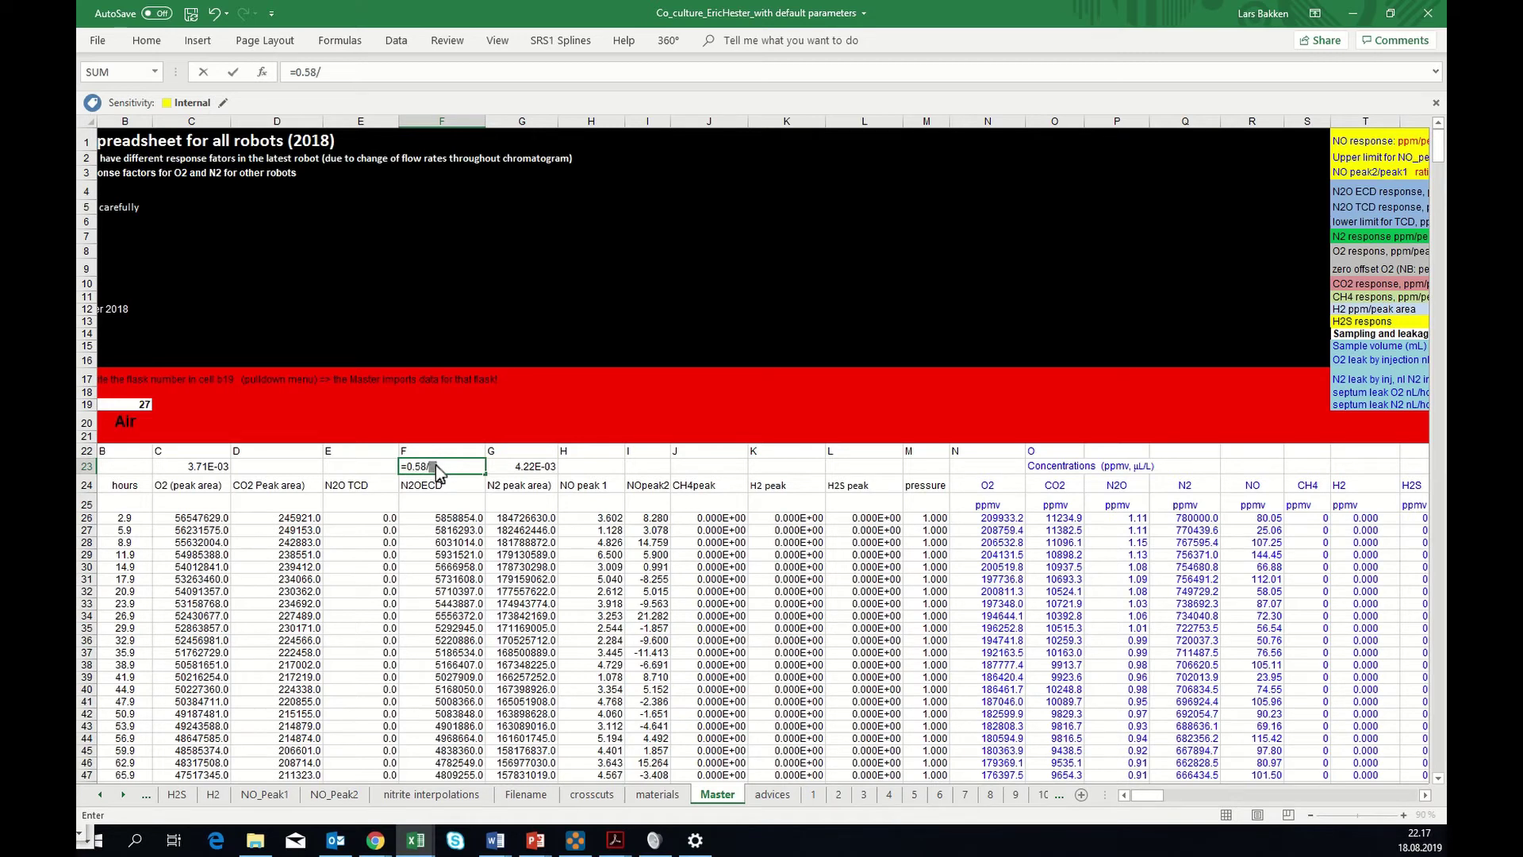
type("0.58/")
left_click(443, 520)
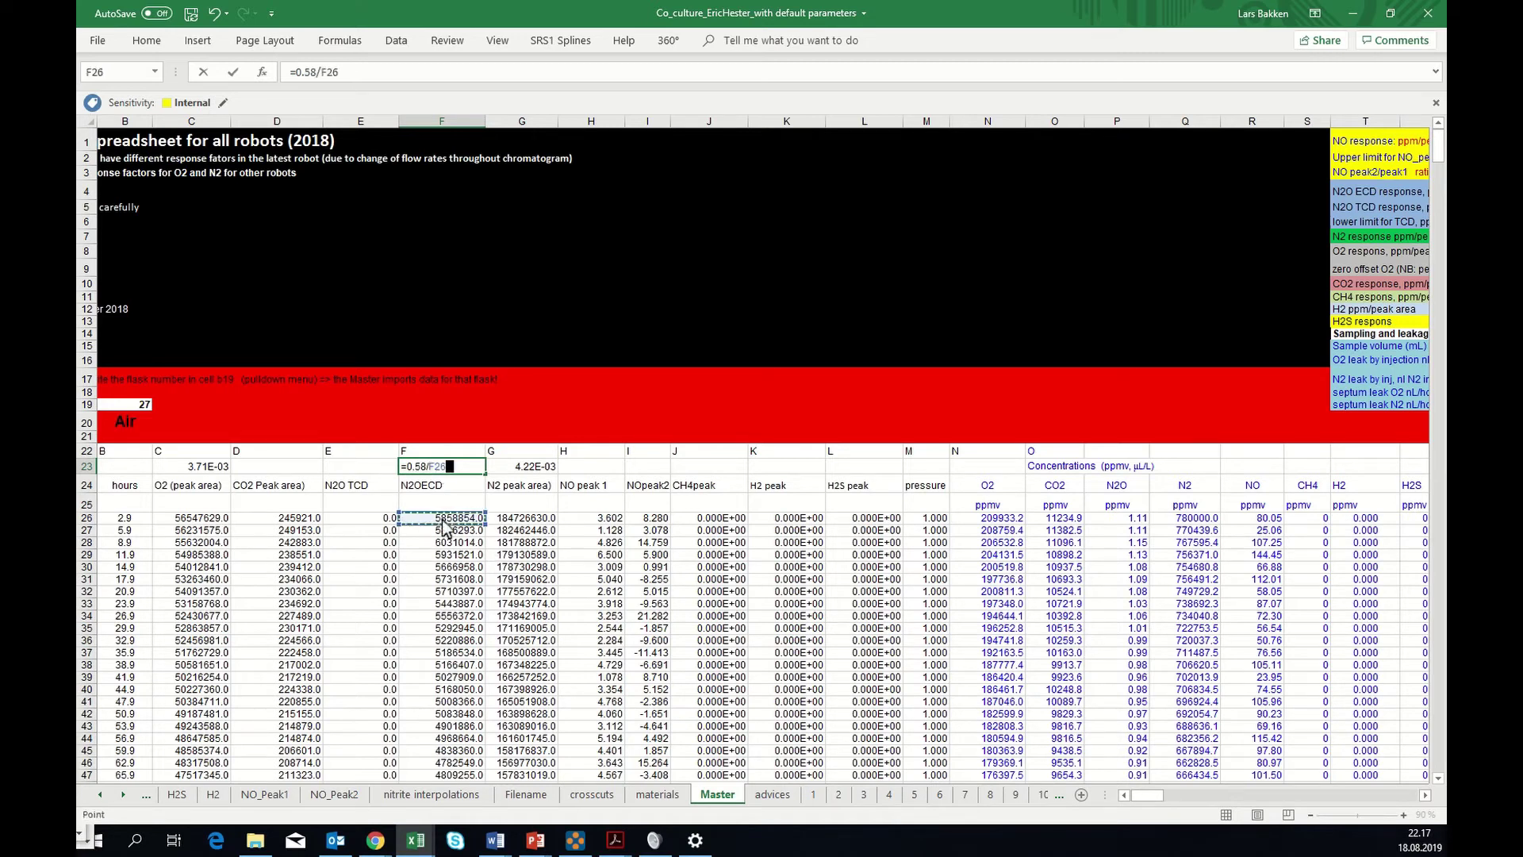
key("Return")
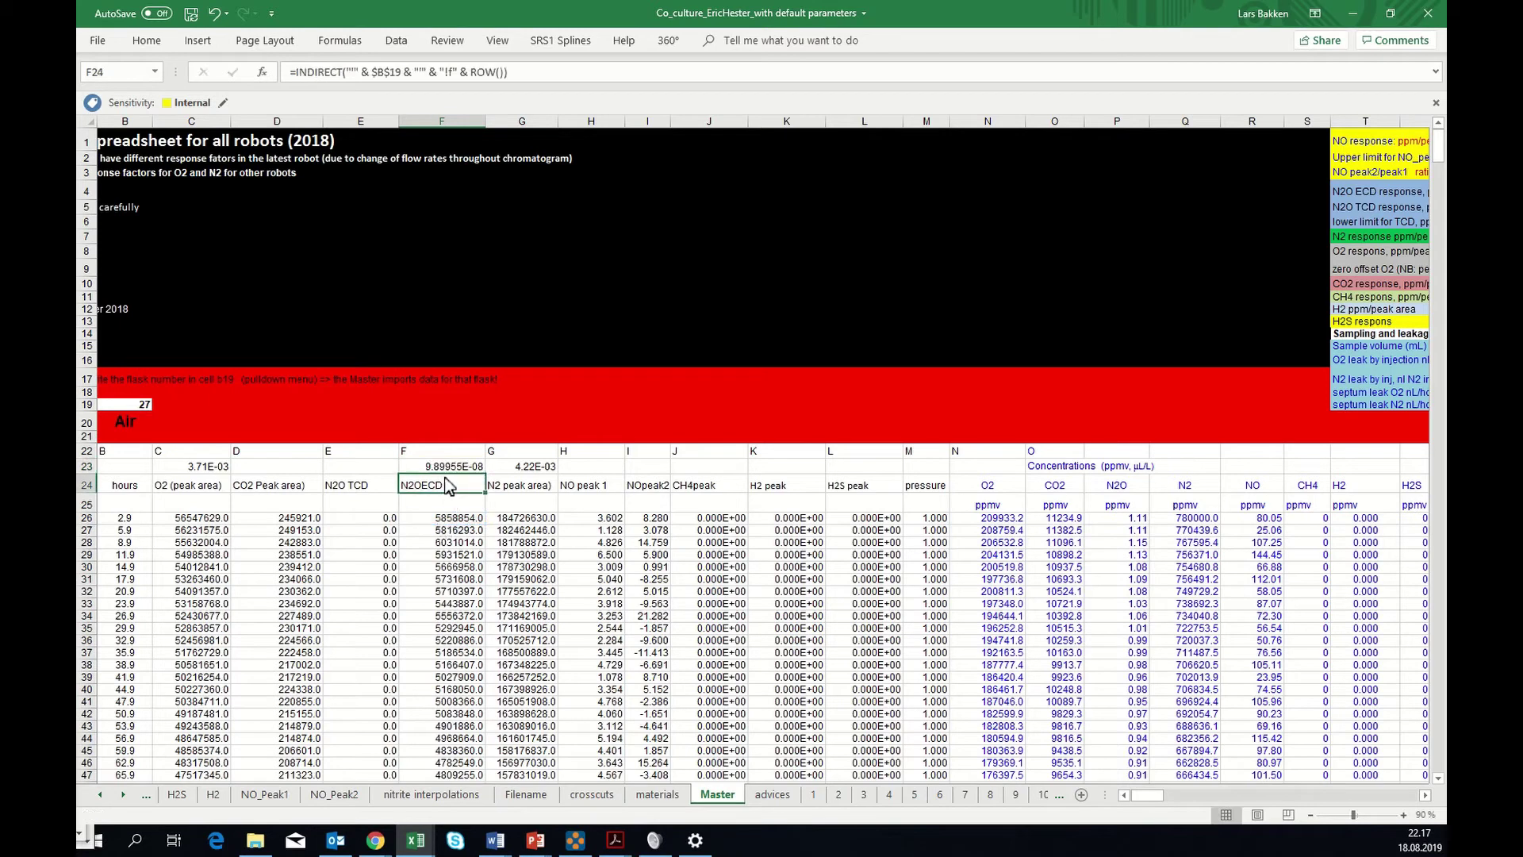
- Copy the N2O ECD response factor from F23 and paste it as a value into the N2O ECD response cell W4
left_click(441, 468)
right_click(438, 472)
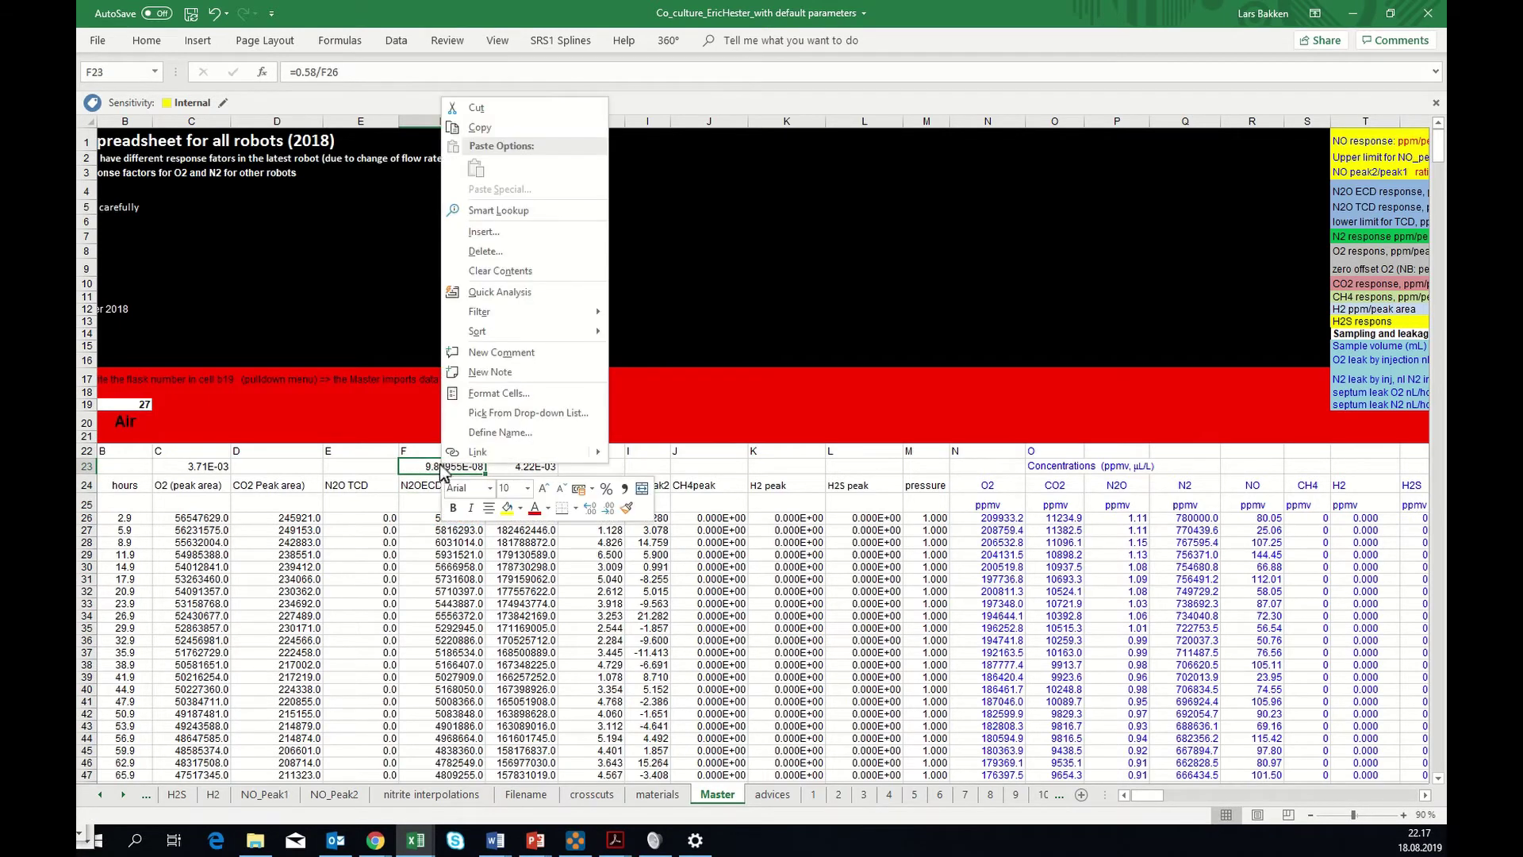
left_click(476, 128)
left_click_drag(1145, 798, 1156, 796)
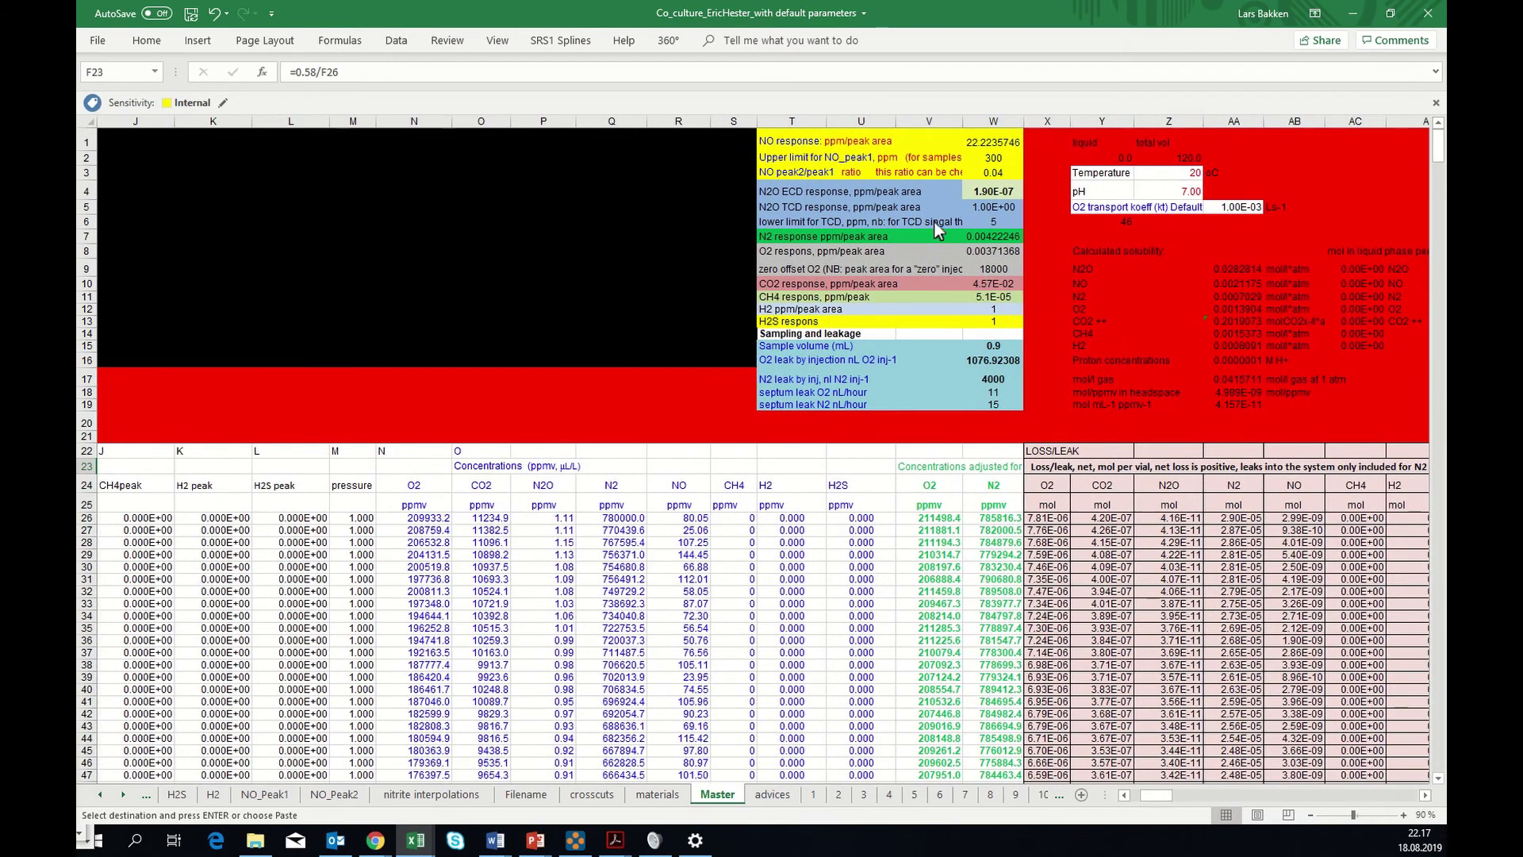
left_click(997, 193)
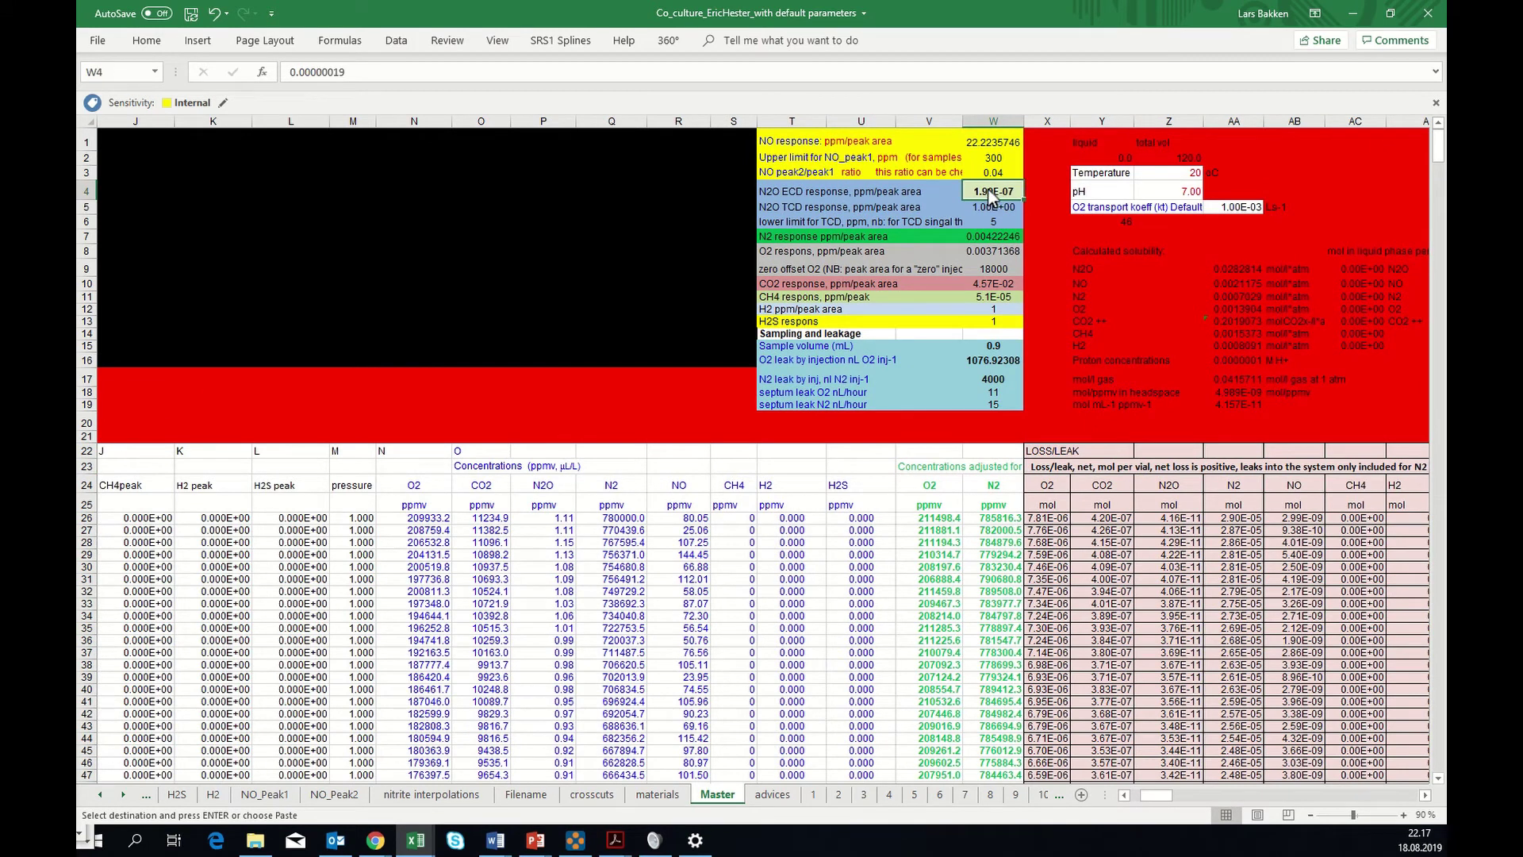
right_click(1000, 200)
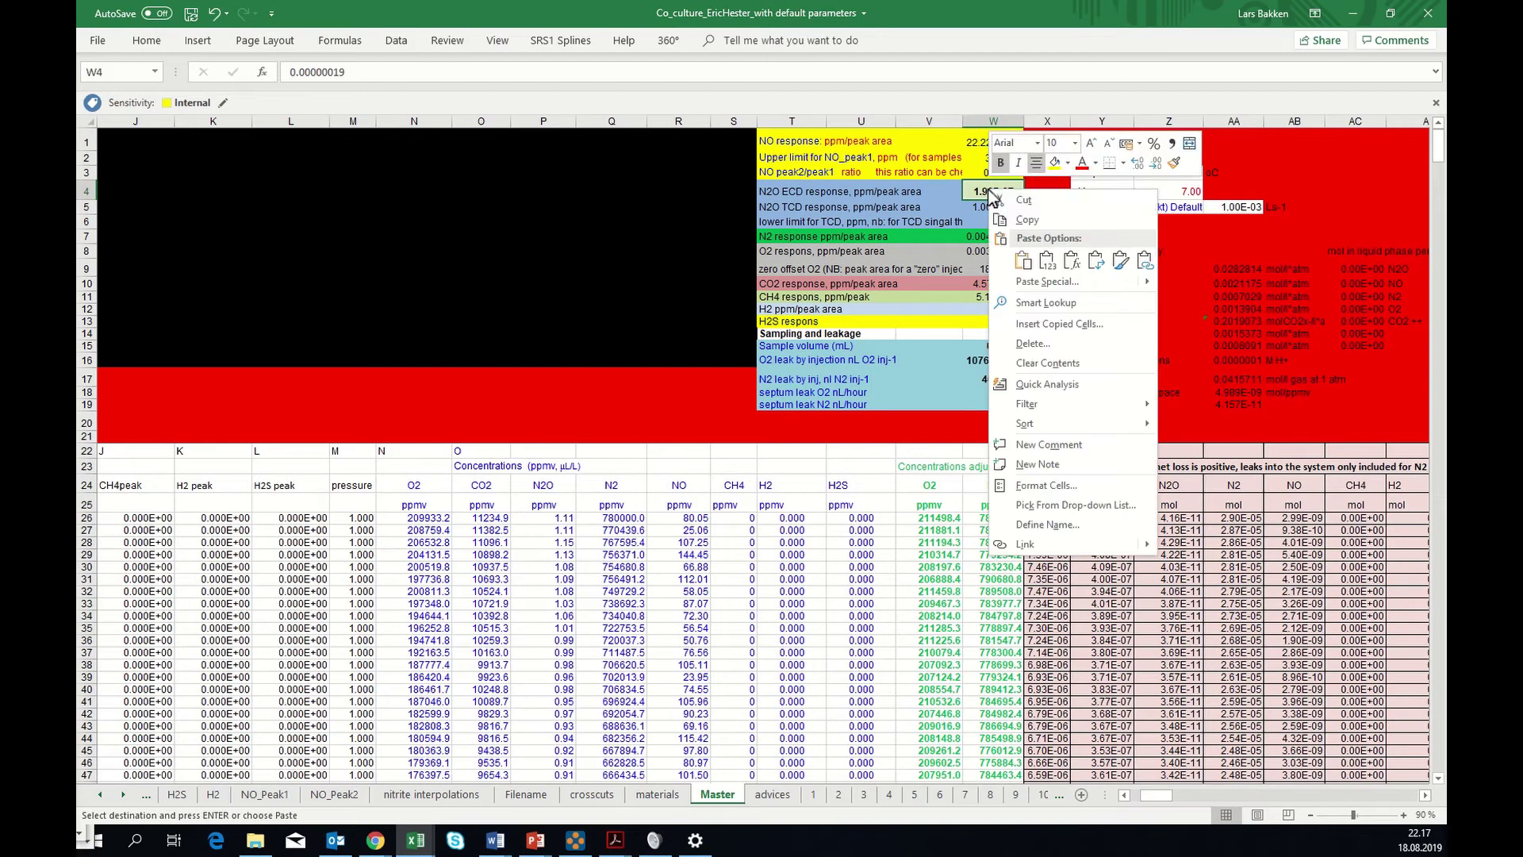
left_click(1047, 260)
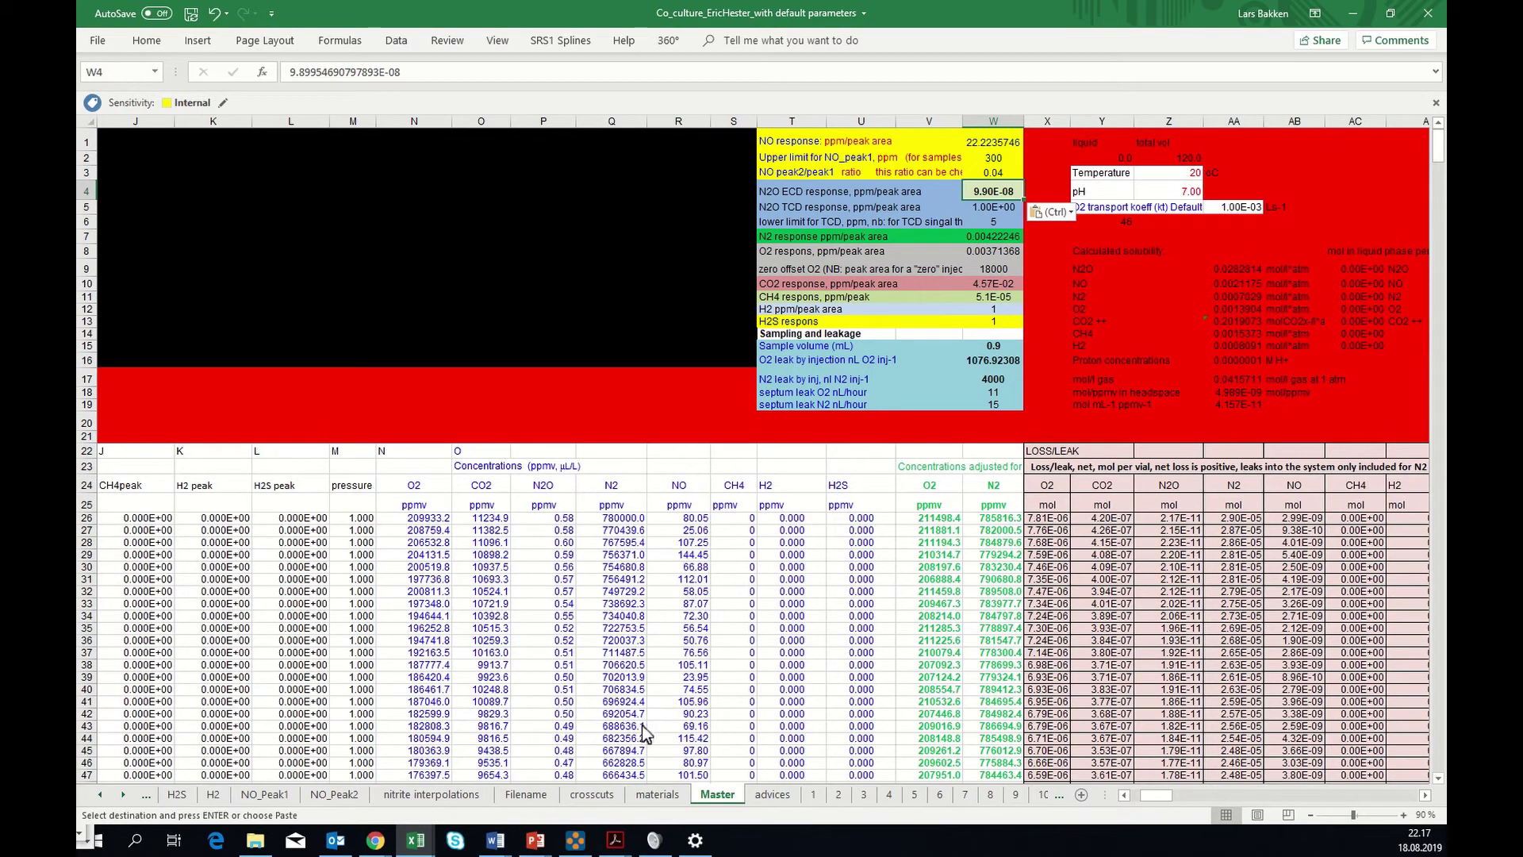
- Move the detector signal picture farther left so its upper-left corner sits at about column K, row 47
left_click_drag(1150, 796, 1140, 798)
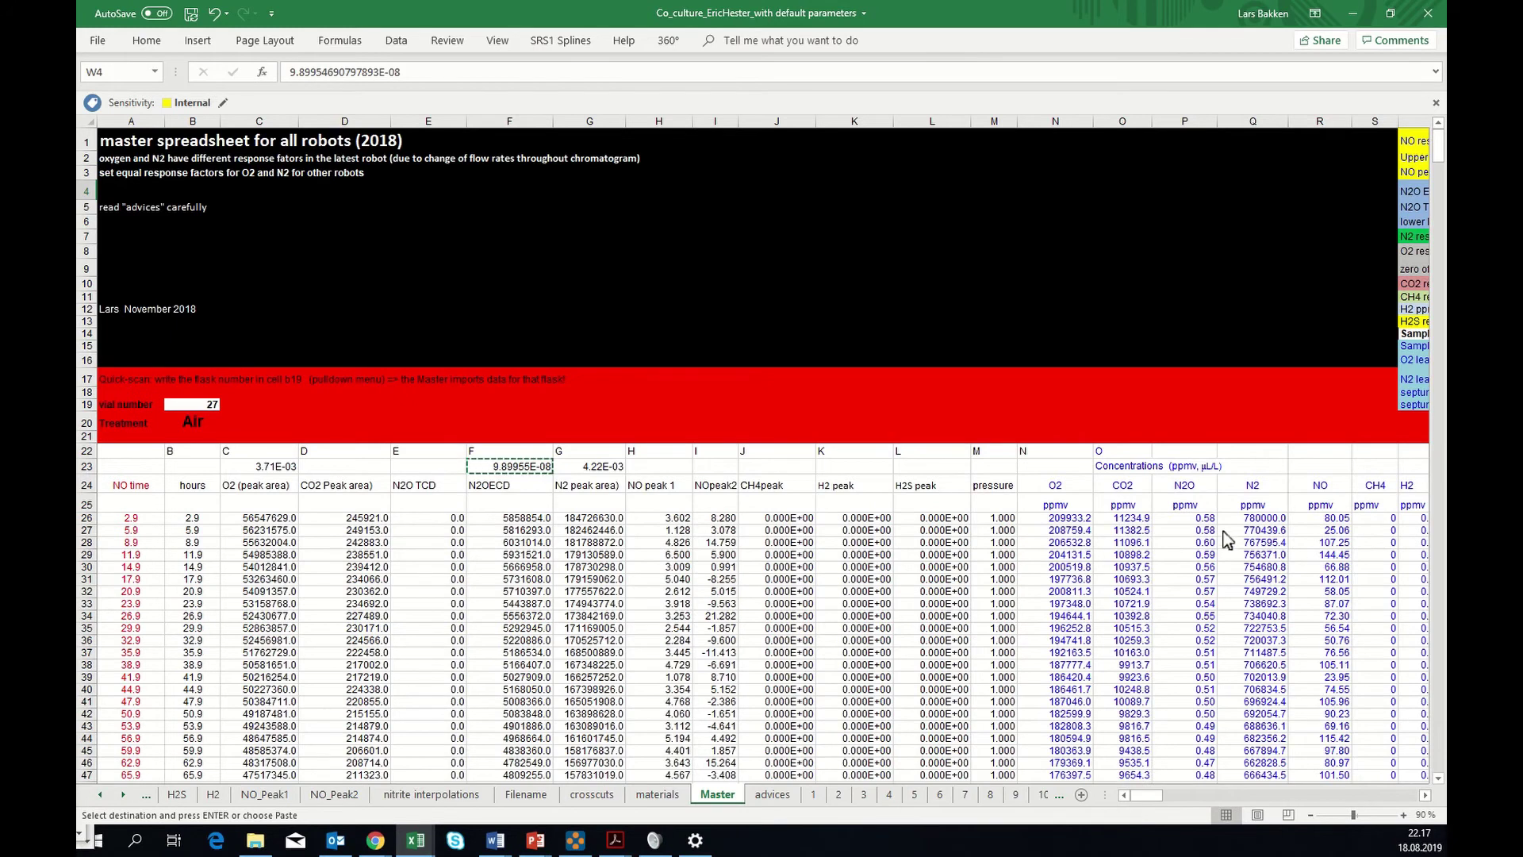
scroll(1198, 553, "down", 7)
left_click_drag(1101, 488, 884, 497)
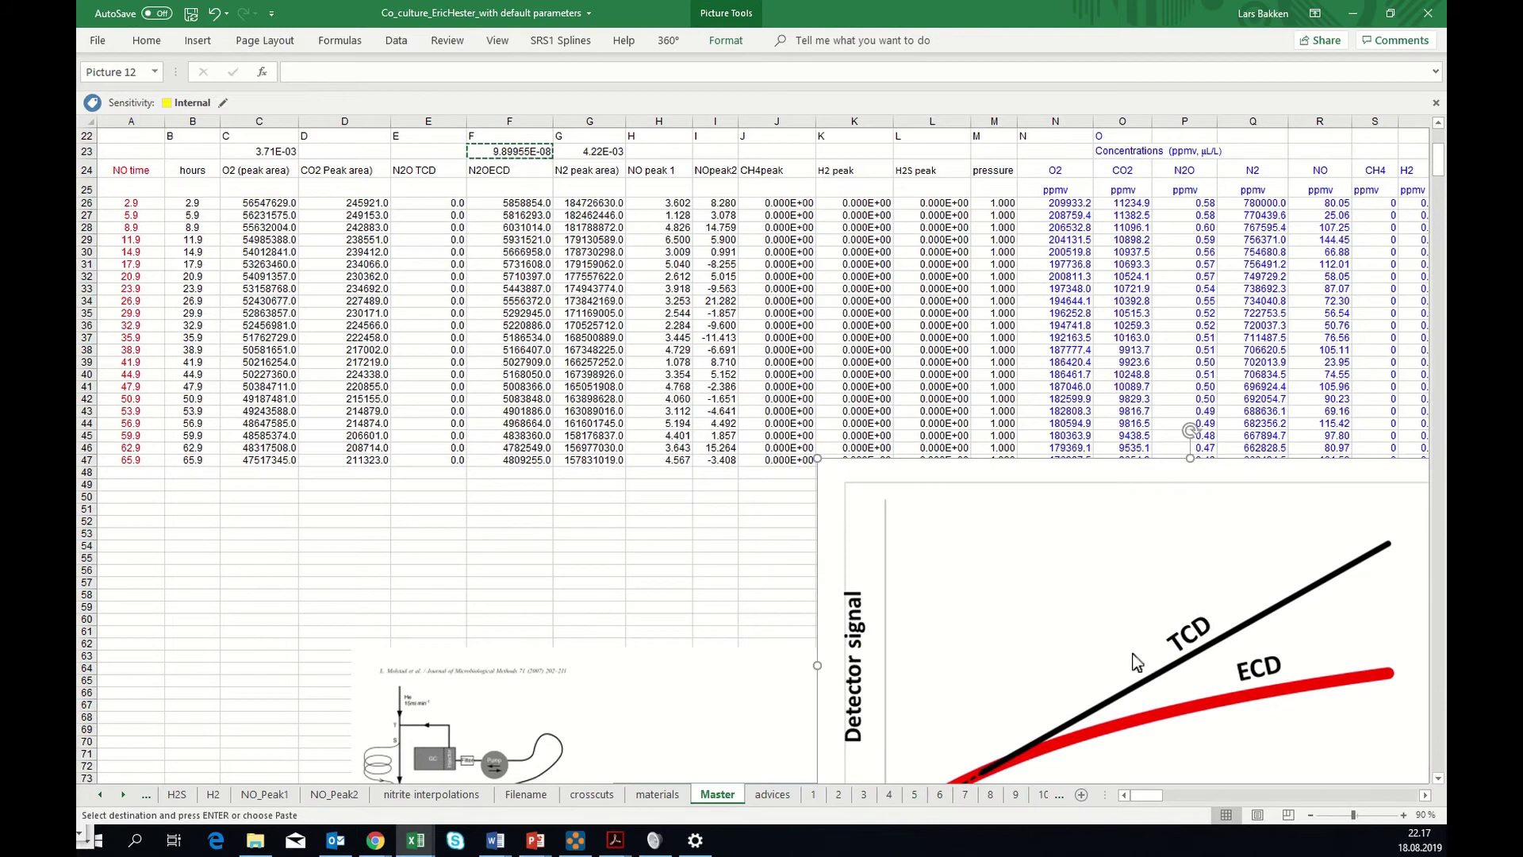
- Set the vial number in B19 to 25 to load the High standard's data
scroll(718, 503, "up", 4)
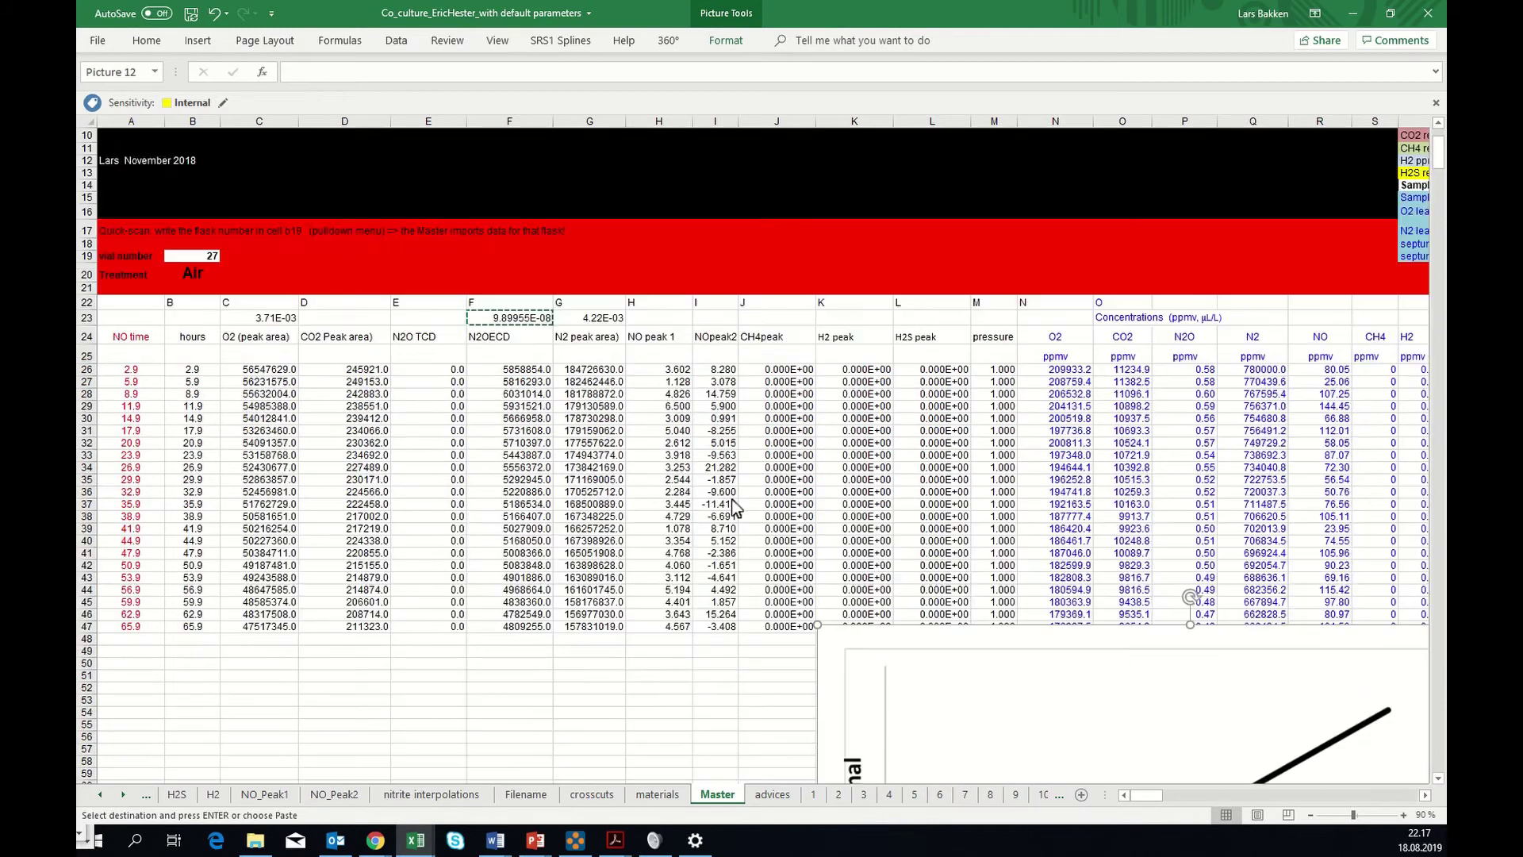
left_click(183, 254)
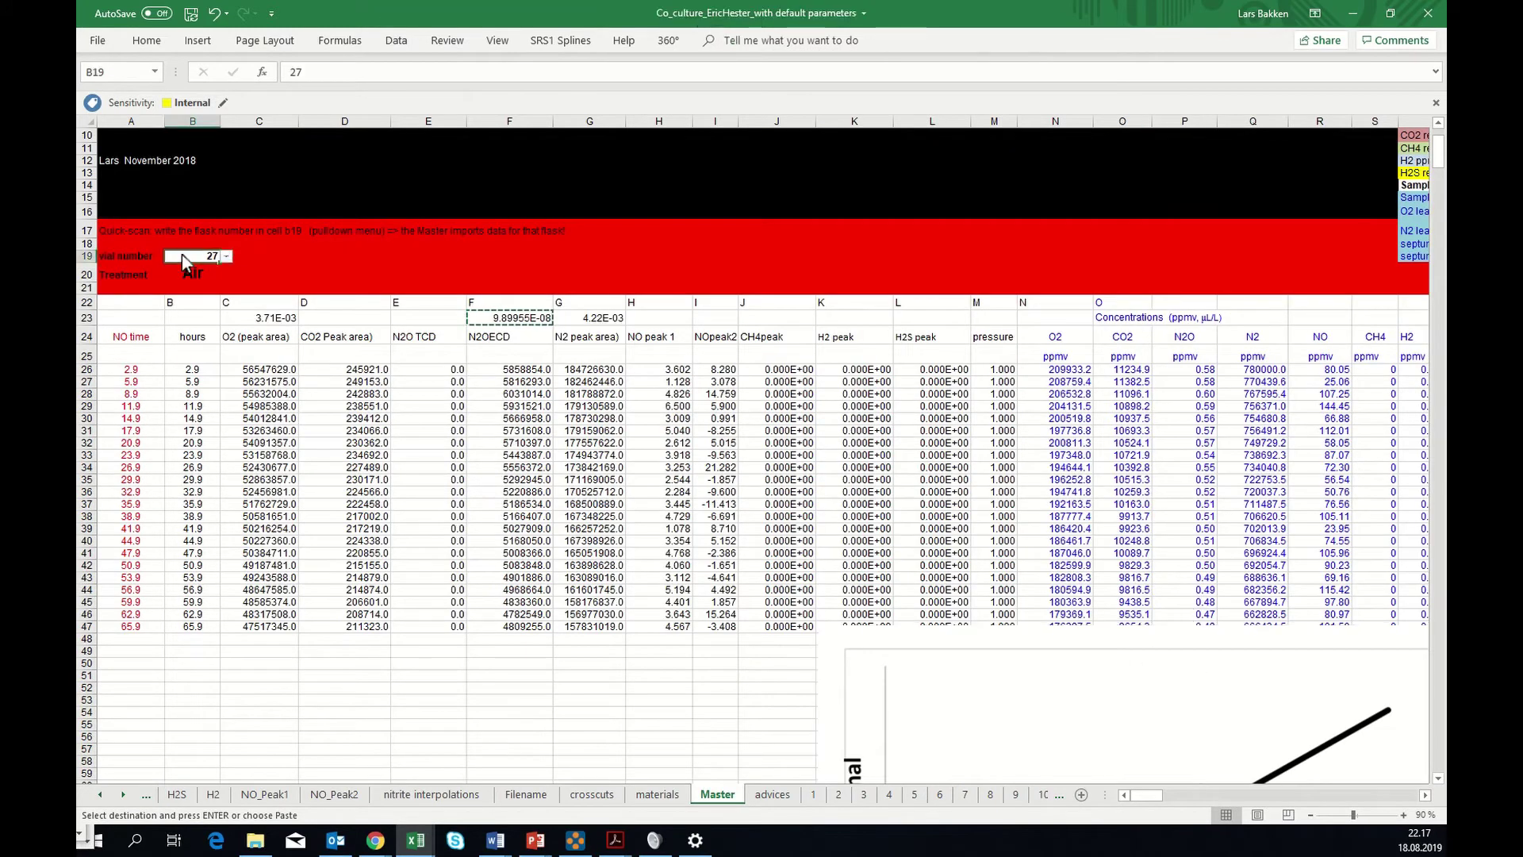
type("2")
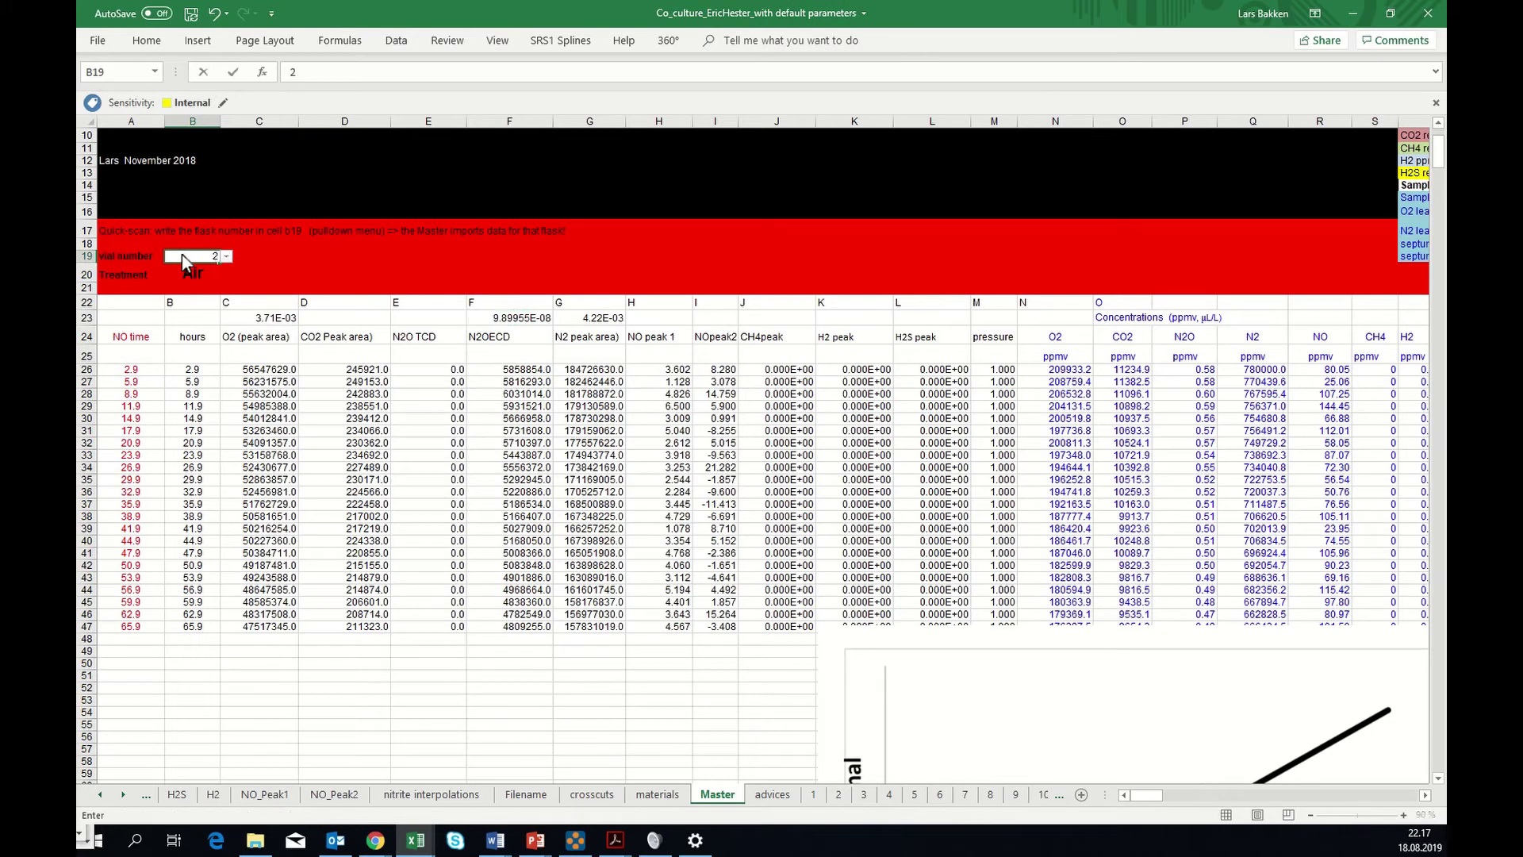
type("5")
key("Return")
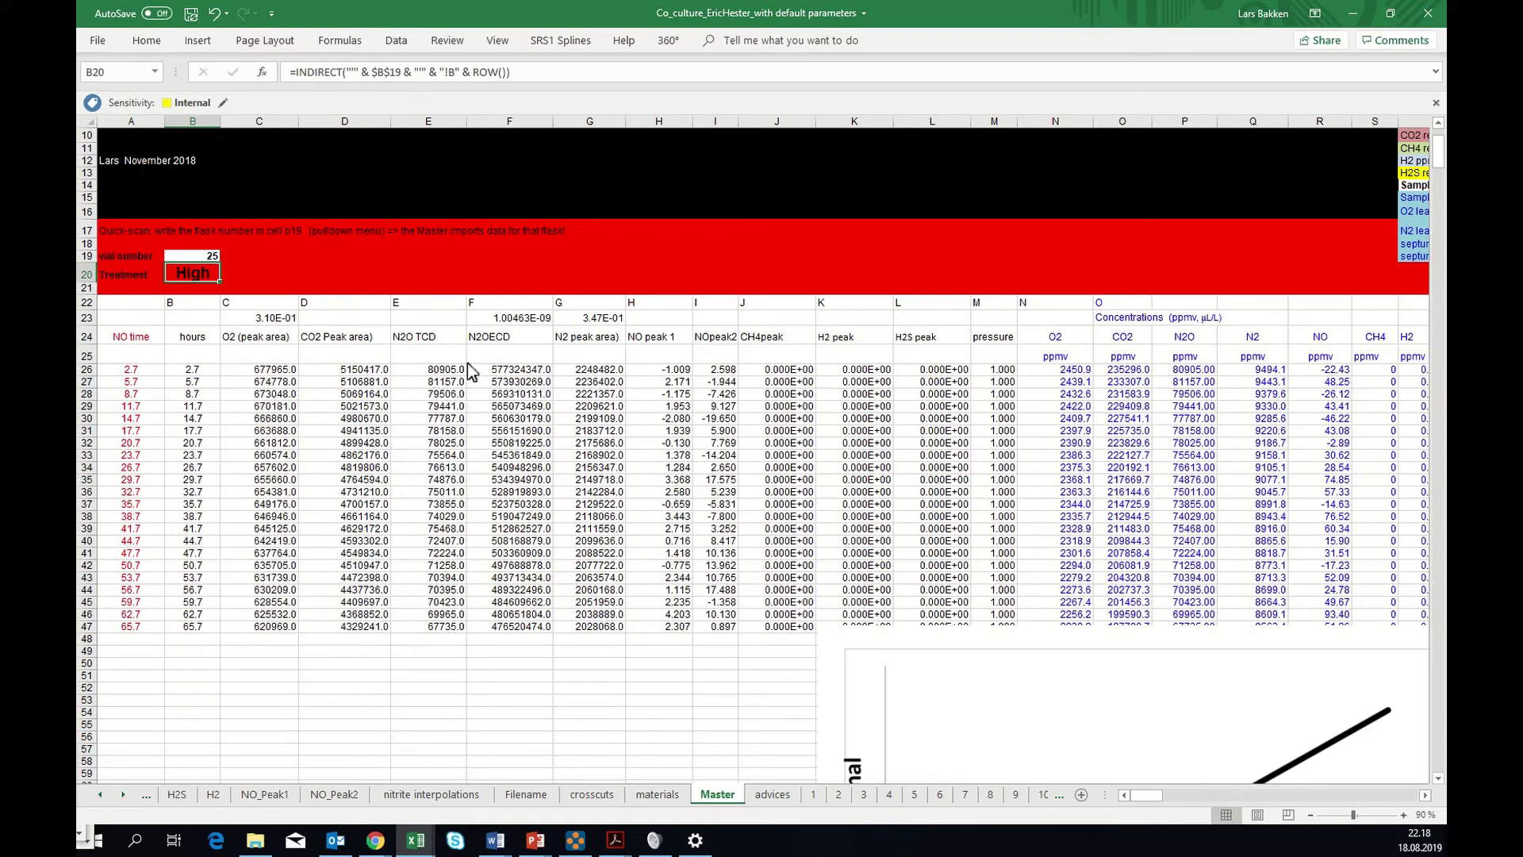
- Calculate the N2O TCD response factor in E23 with the formula =150/E26
left_click(420, 318)
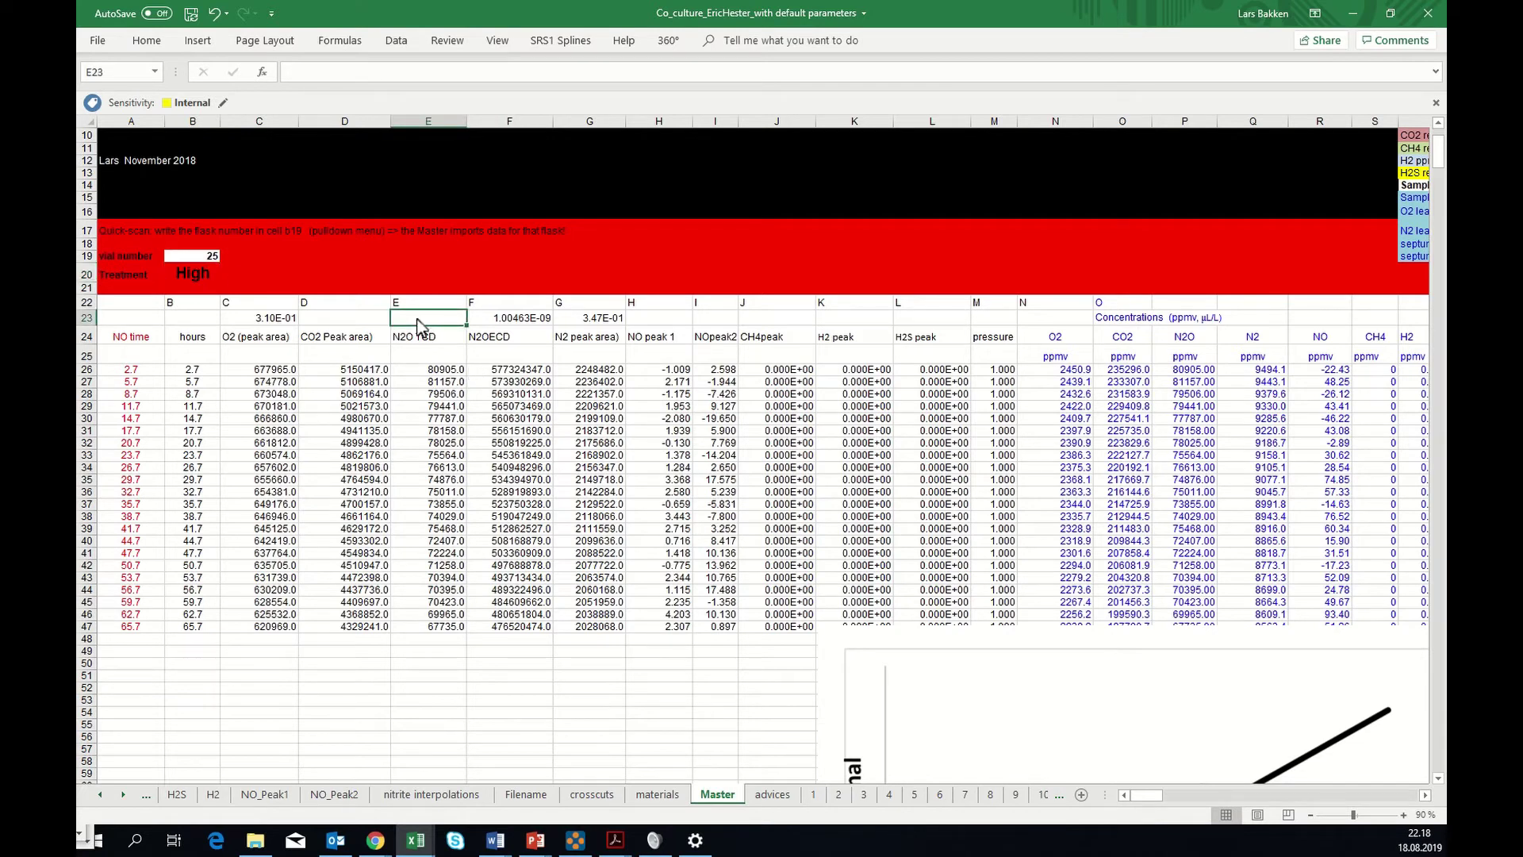
type("=150/")
left_click(445, 370)
key("Return")
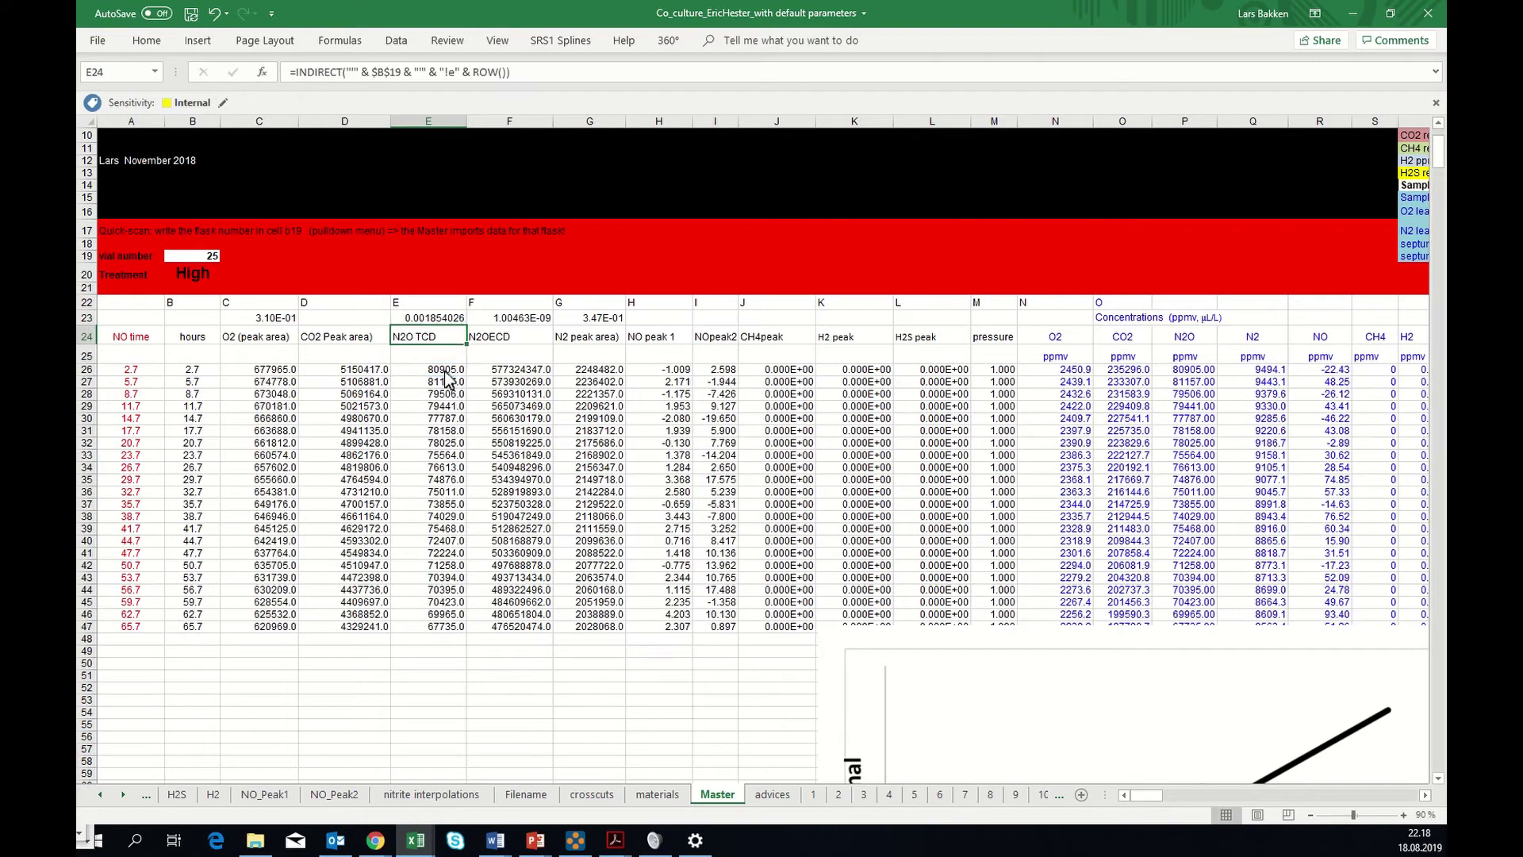
- Copy the N2O TCD response factor from E23 as a value into W5, and inspect the N2O concentration formula in P26
left_click(438, 320)
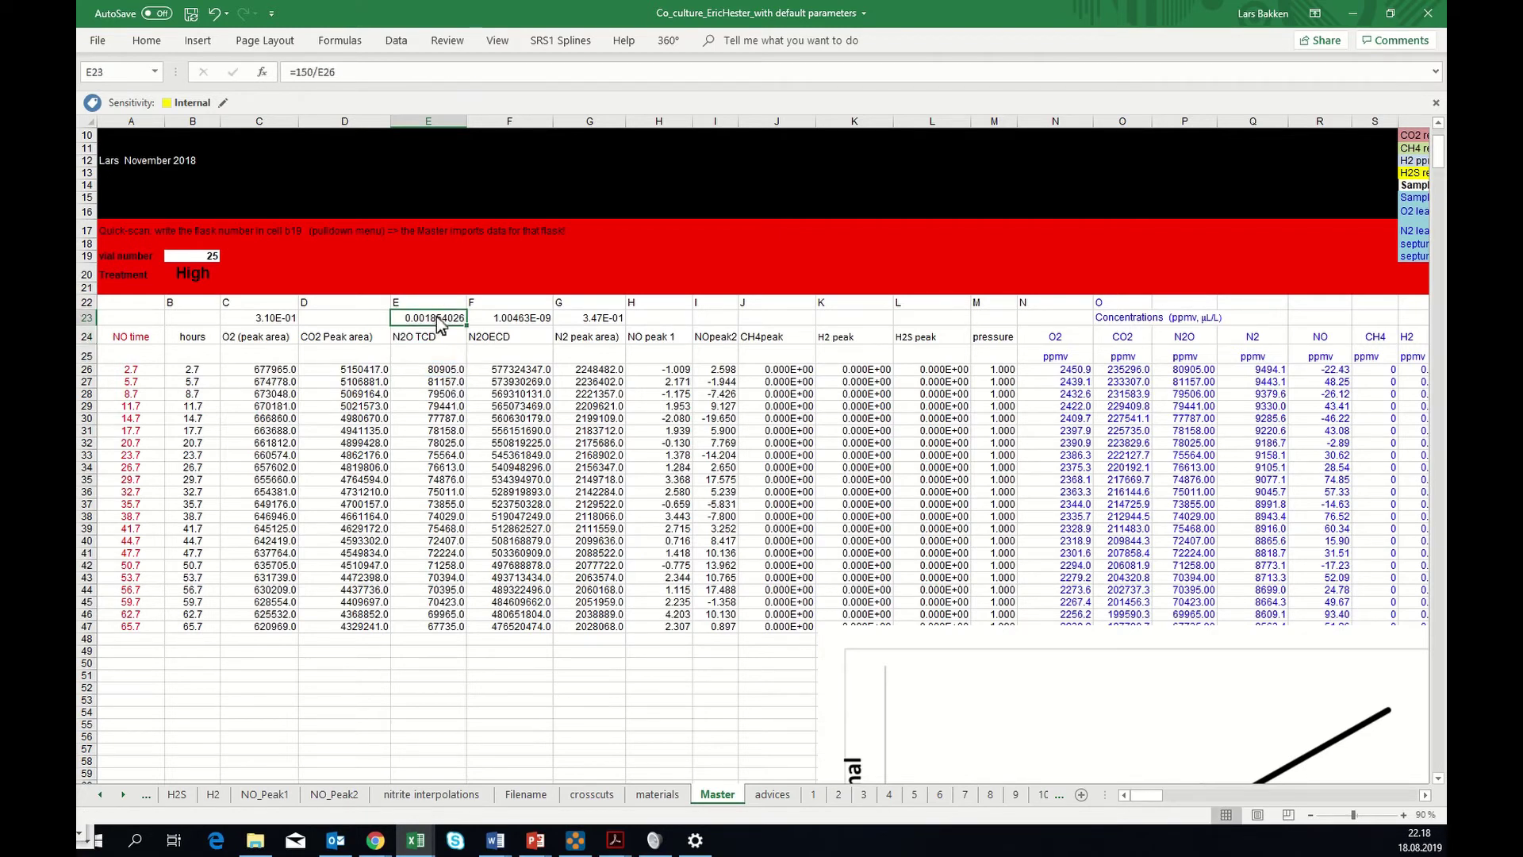
right_click(434, 319)
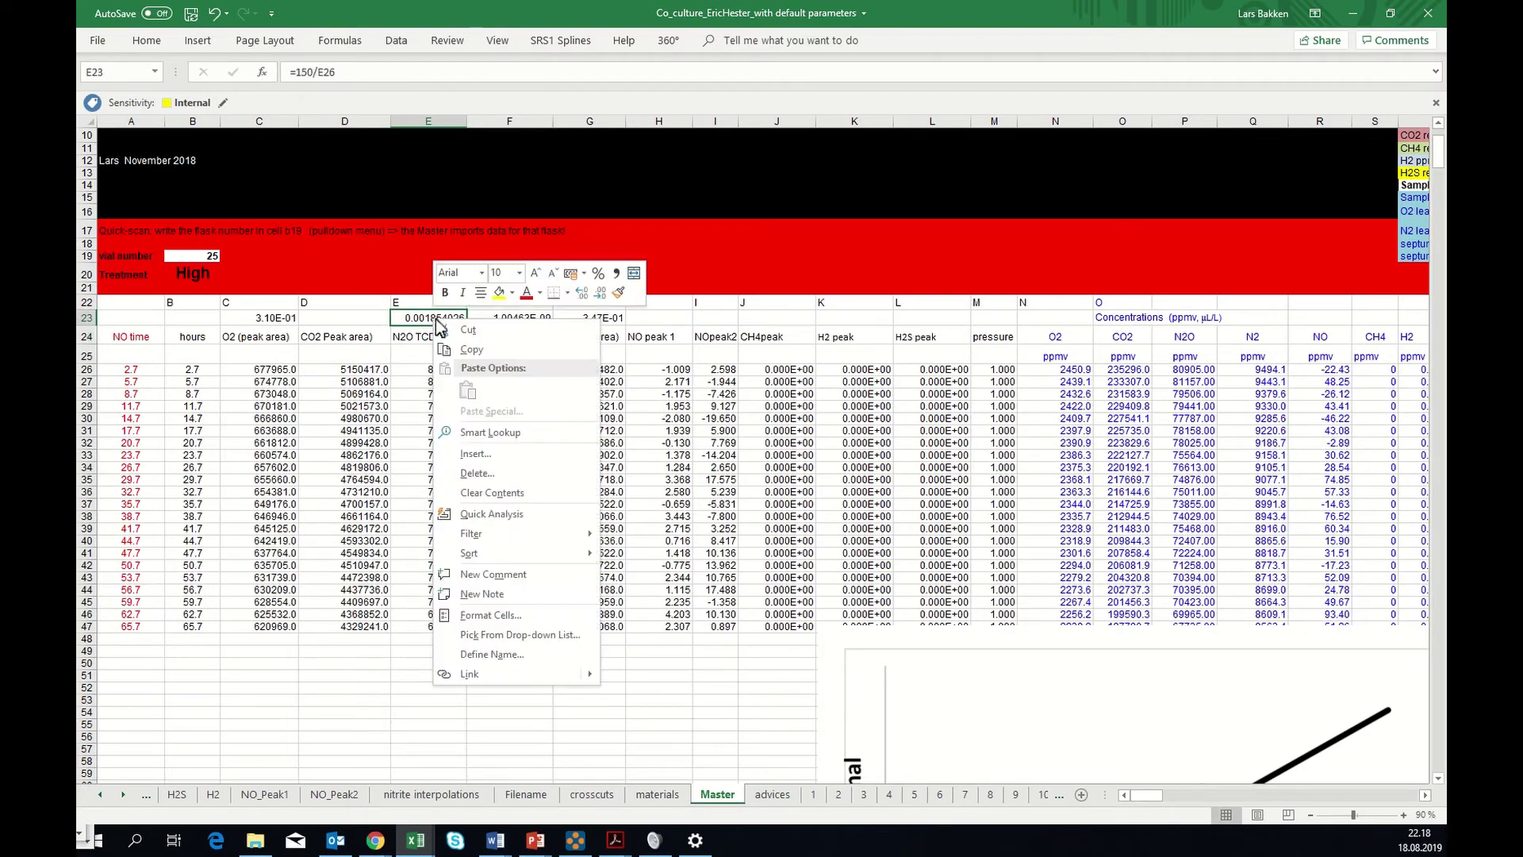
left_click(470, 350)
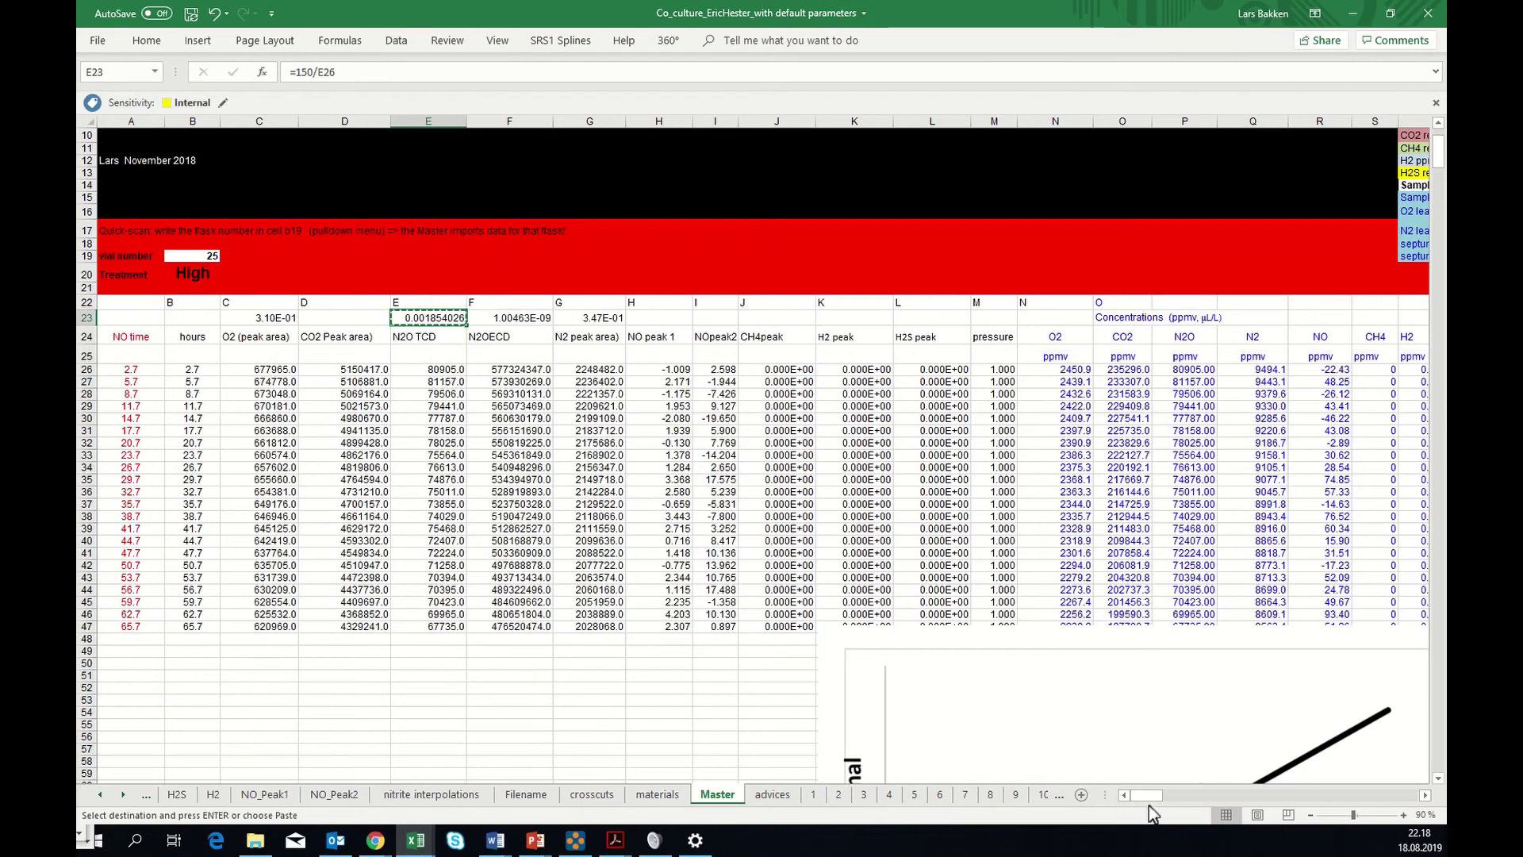
left_click_drag(1155, 794, 1177, 796)
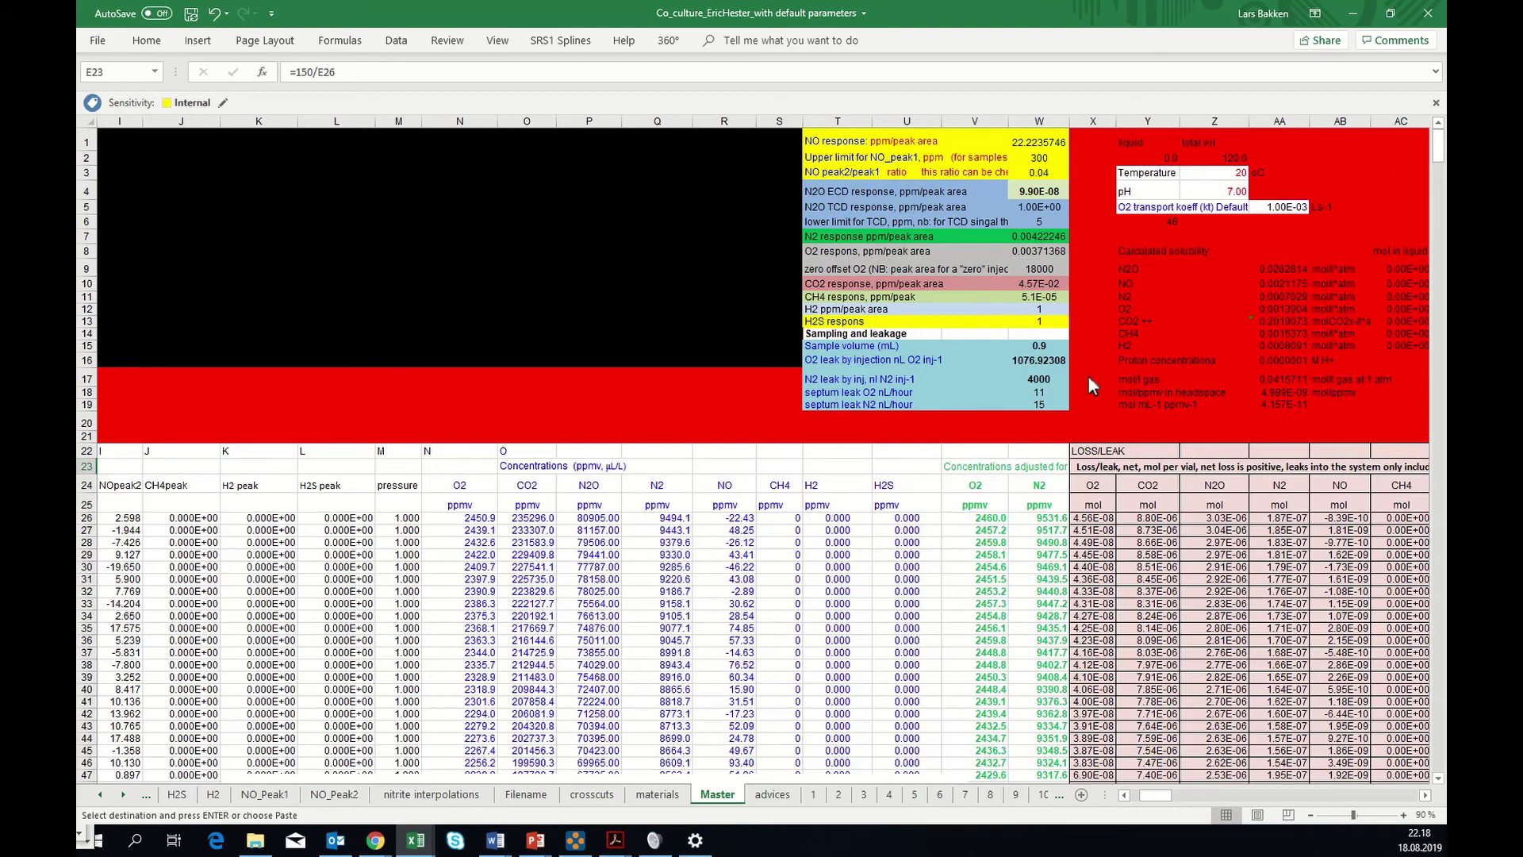
left_click(1034, 213)
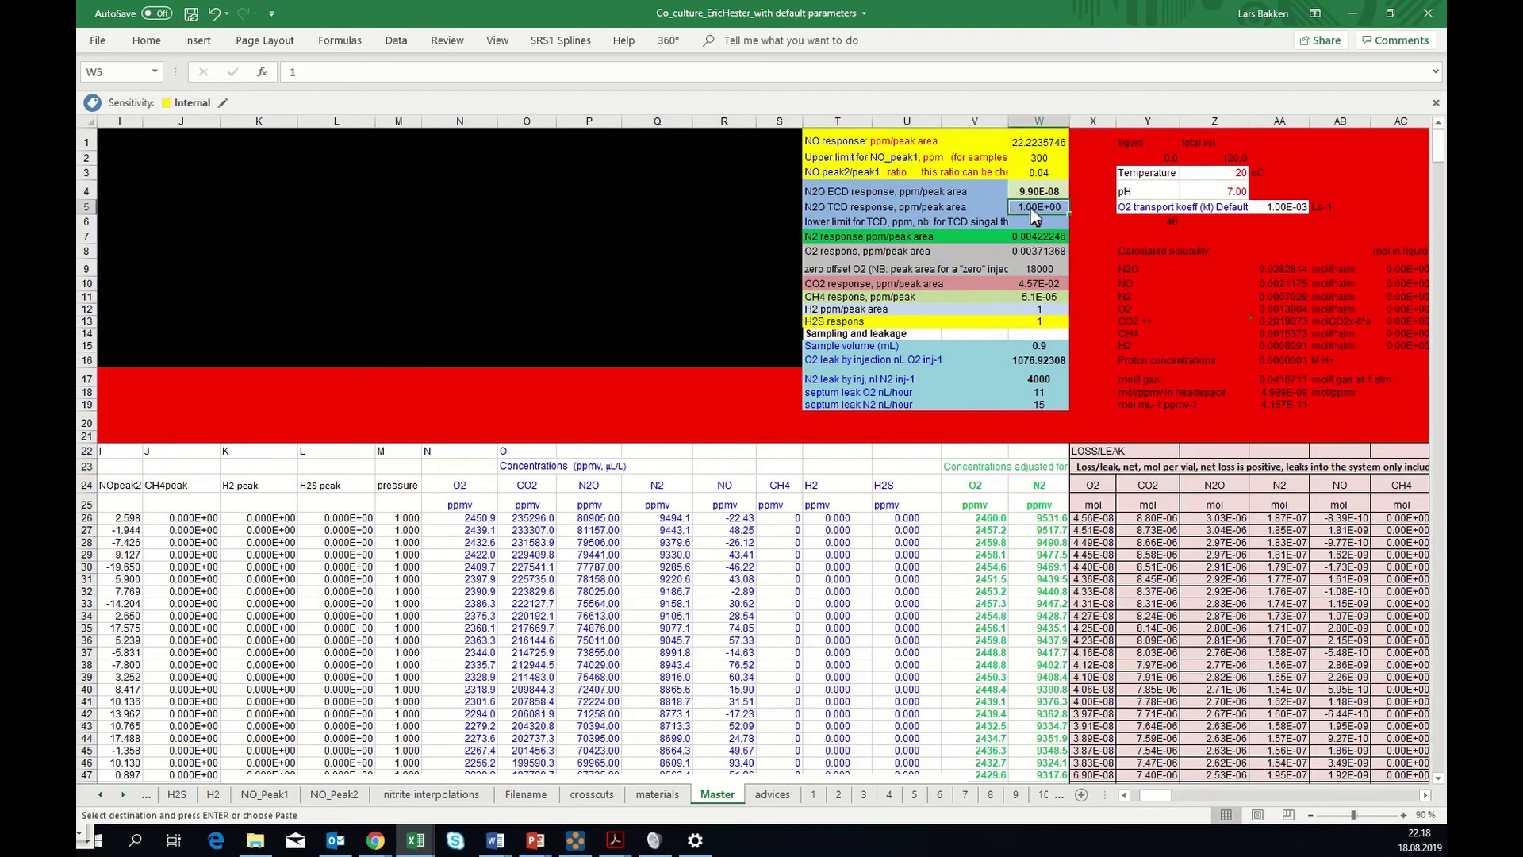
right_click(1035, 212)
left_click(1089, 279)
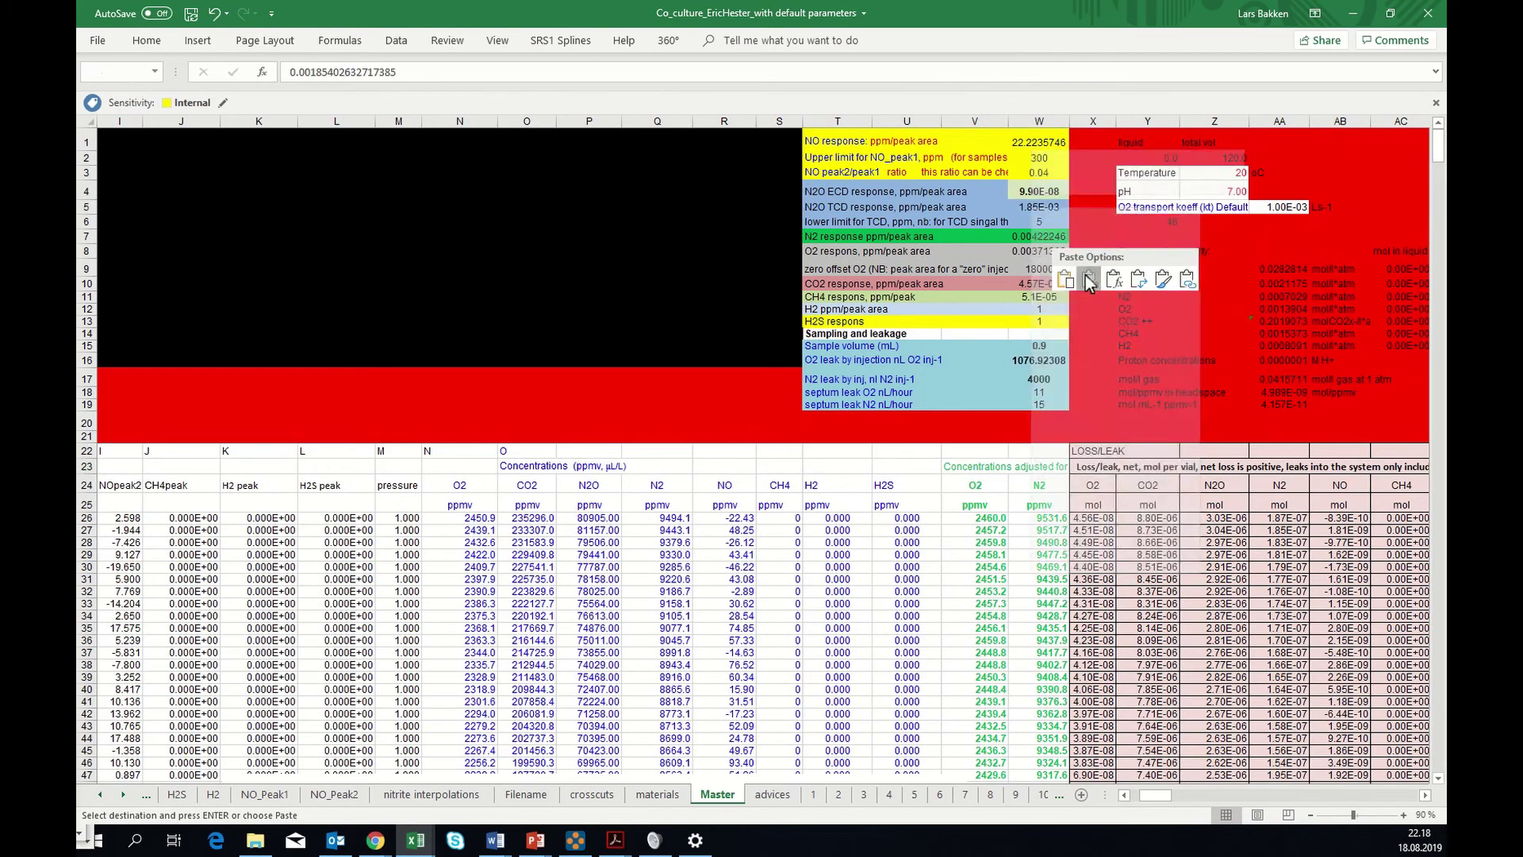
left_click(1089, 279)
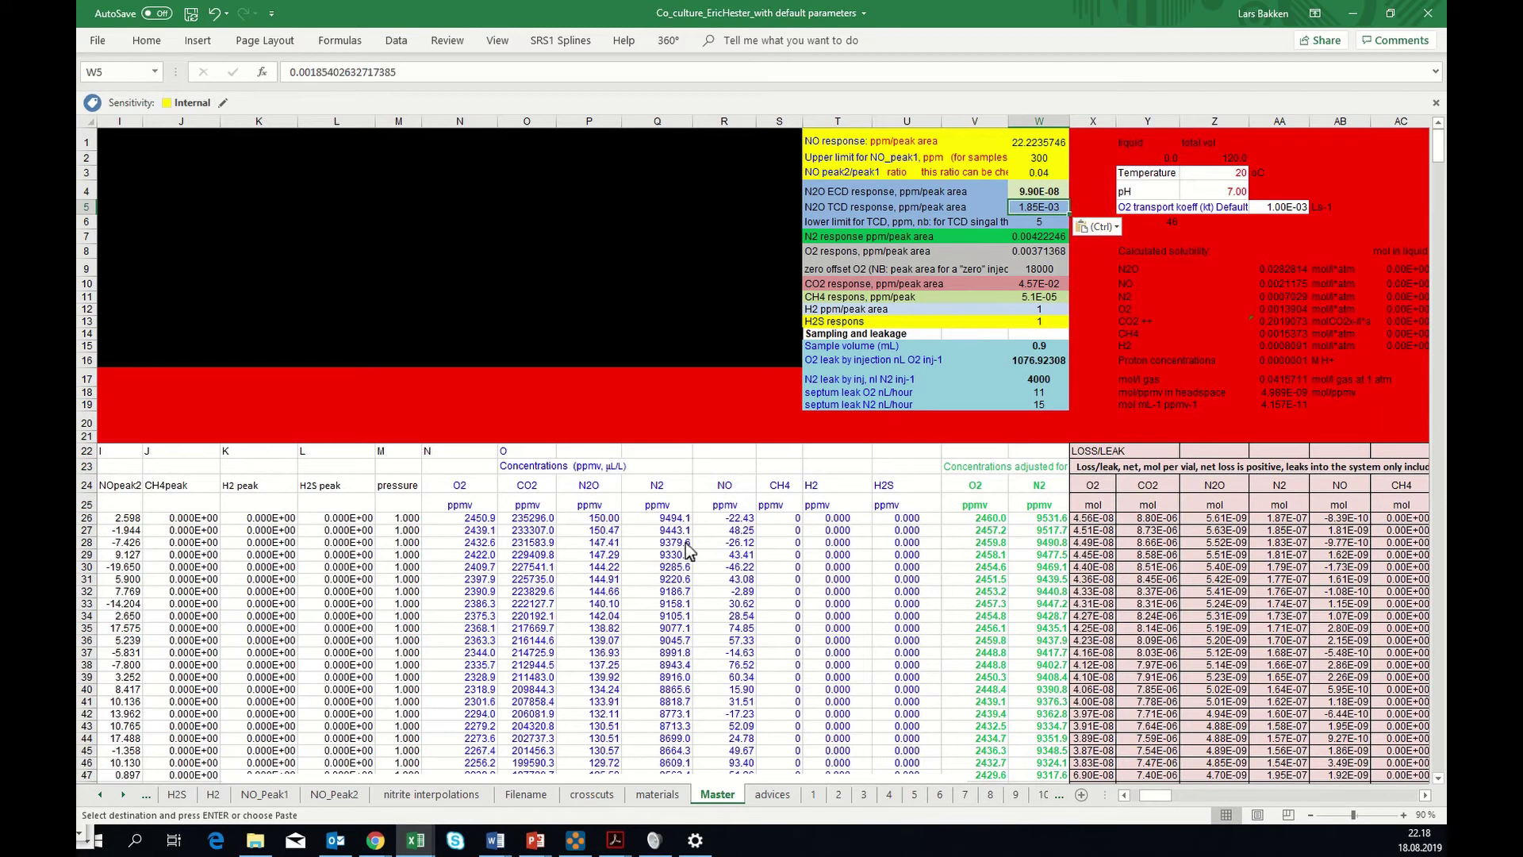
left_click(599, 522)
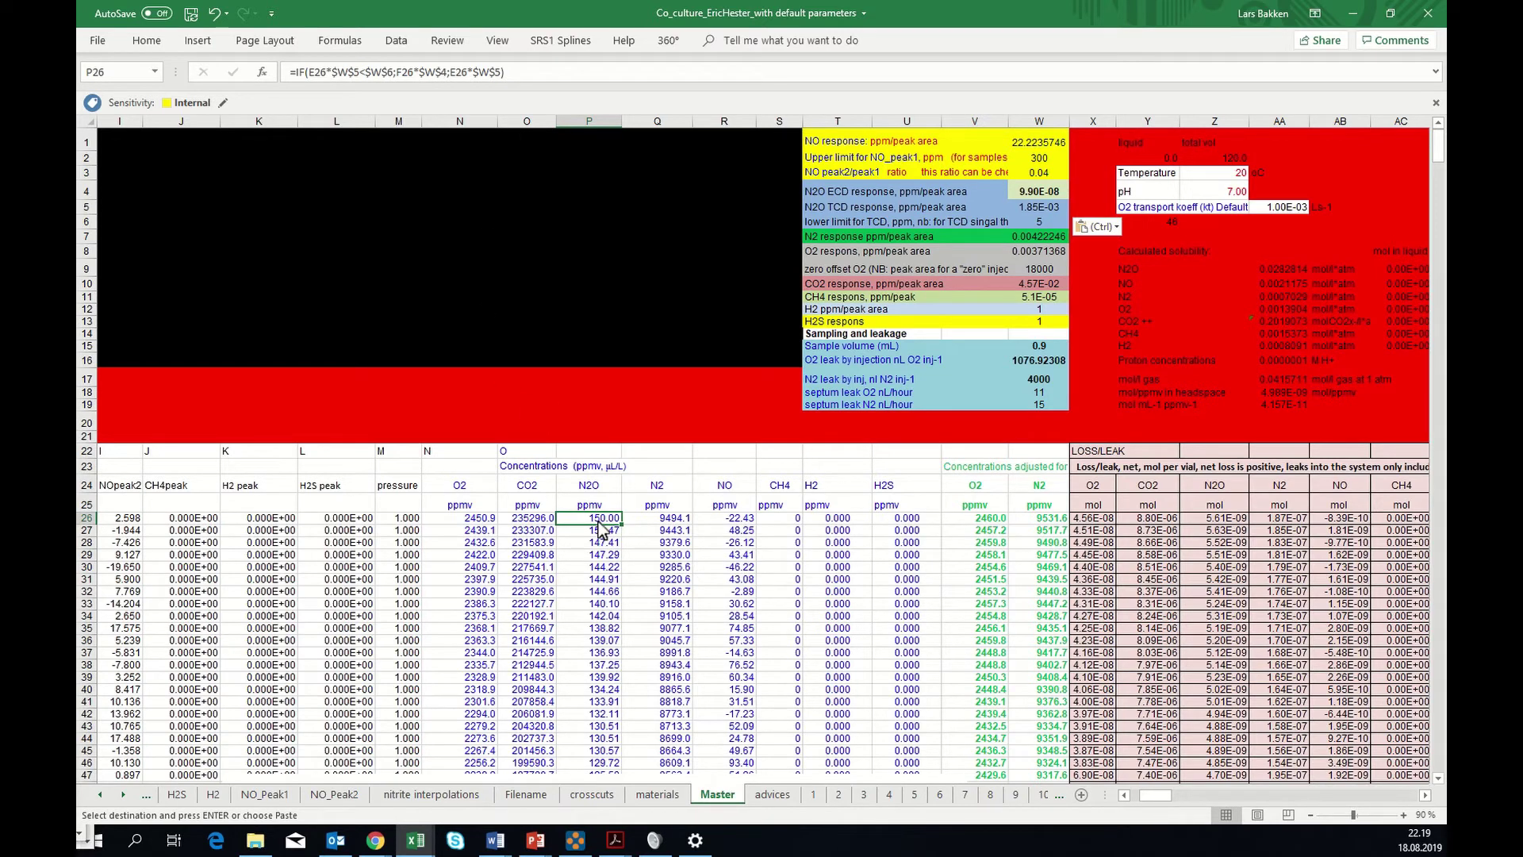
- Inspect the N2O formula in P27 and try a lower TCD limit of 200 ppm in W6
scroll(603, 530, "down", 1)
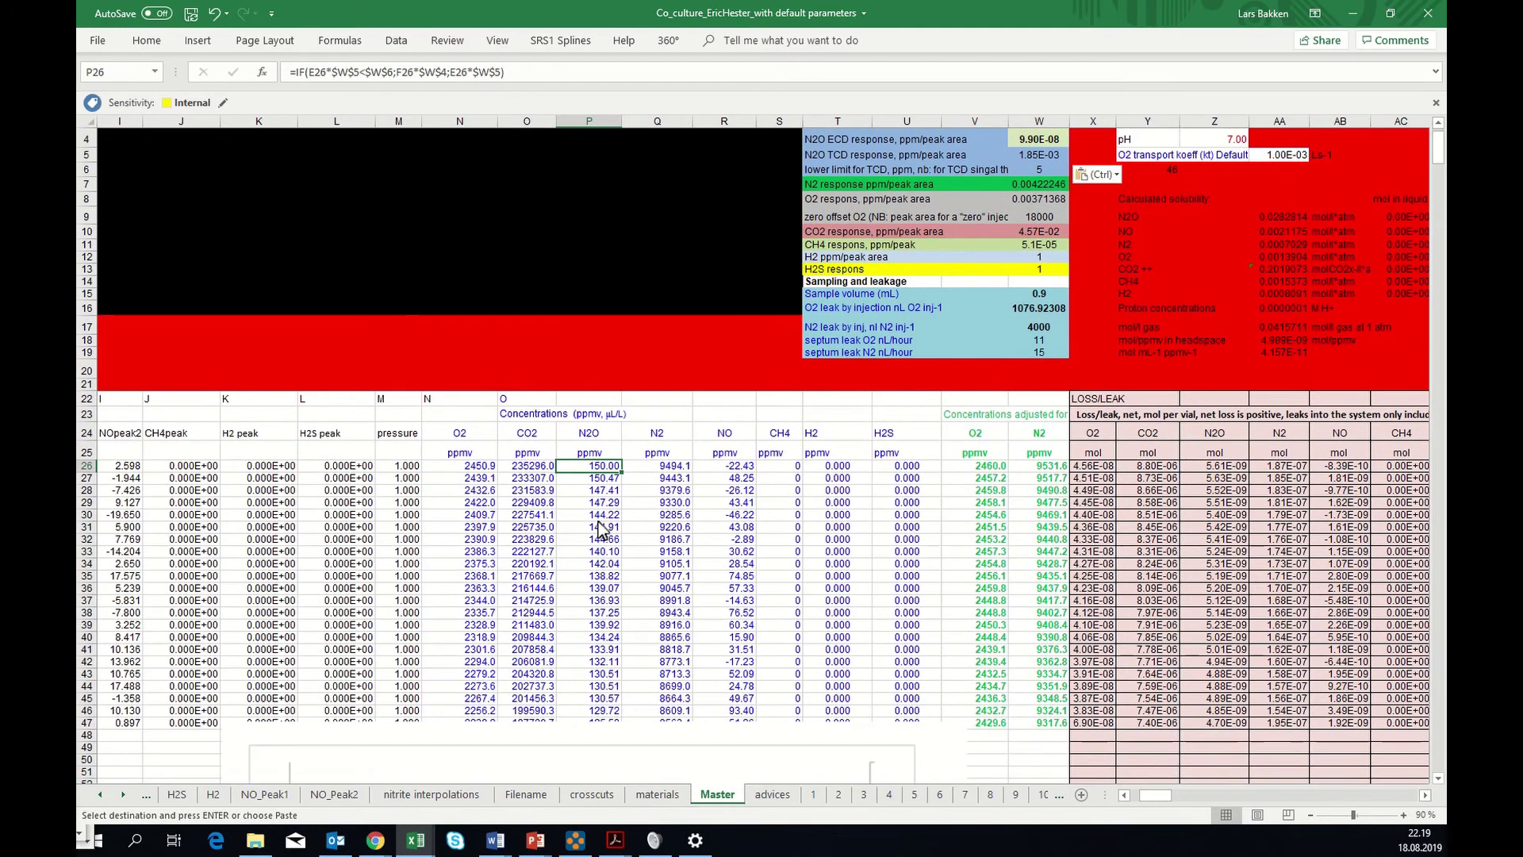
left_click(591, 478)
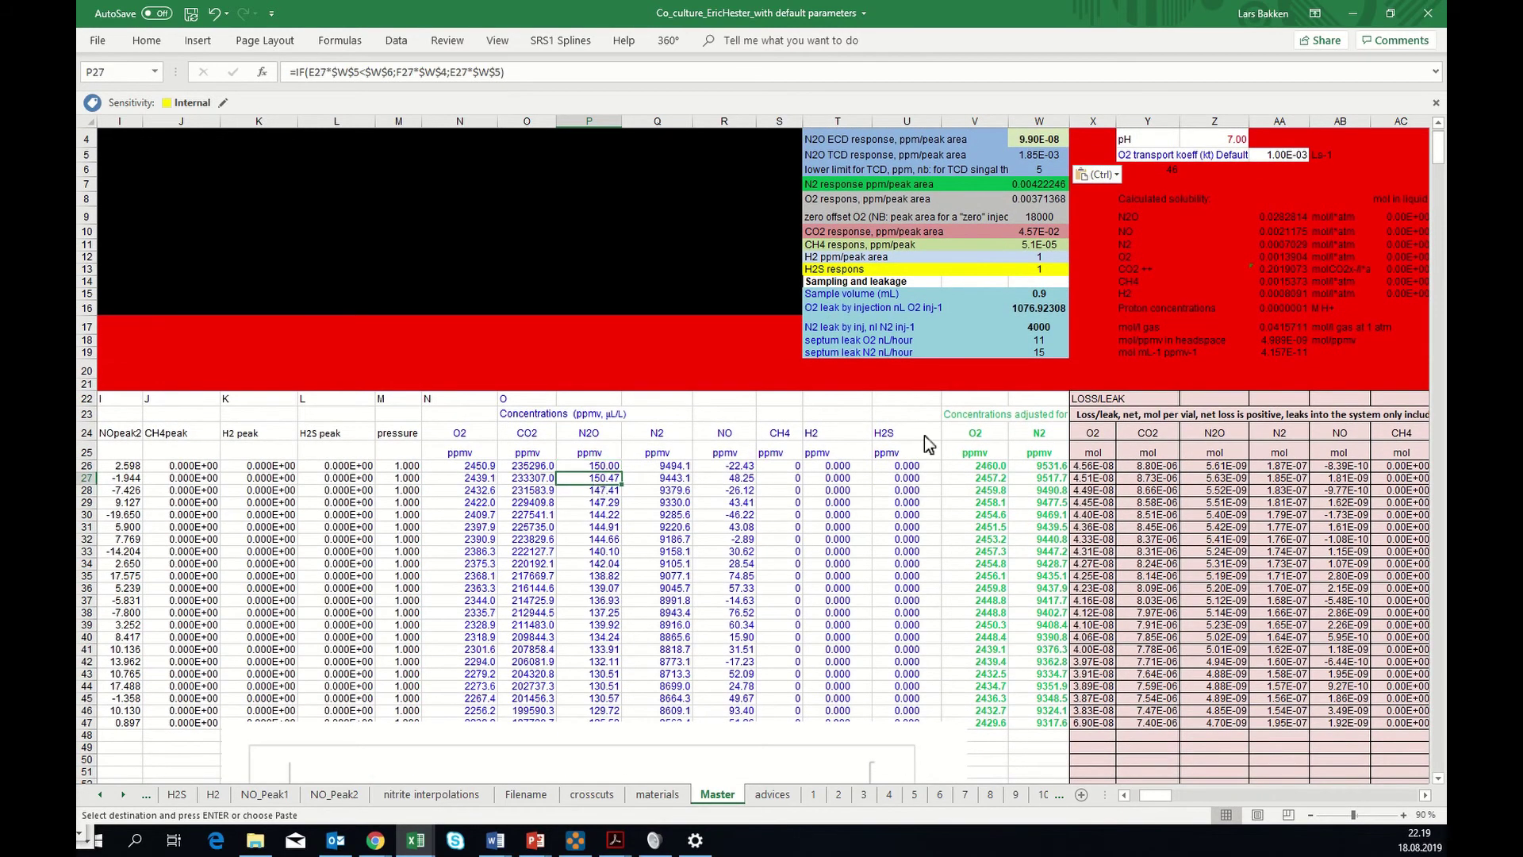
scroll(1026, 387, "up", 1)
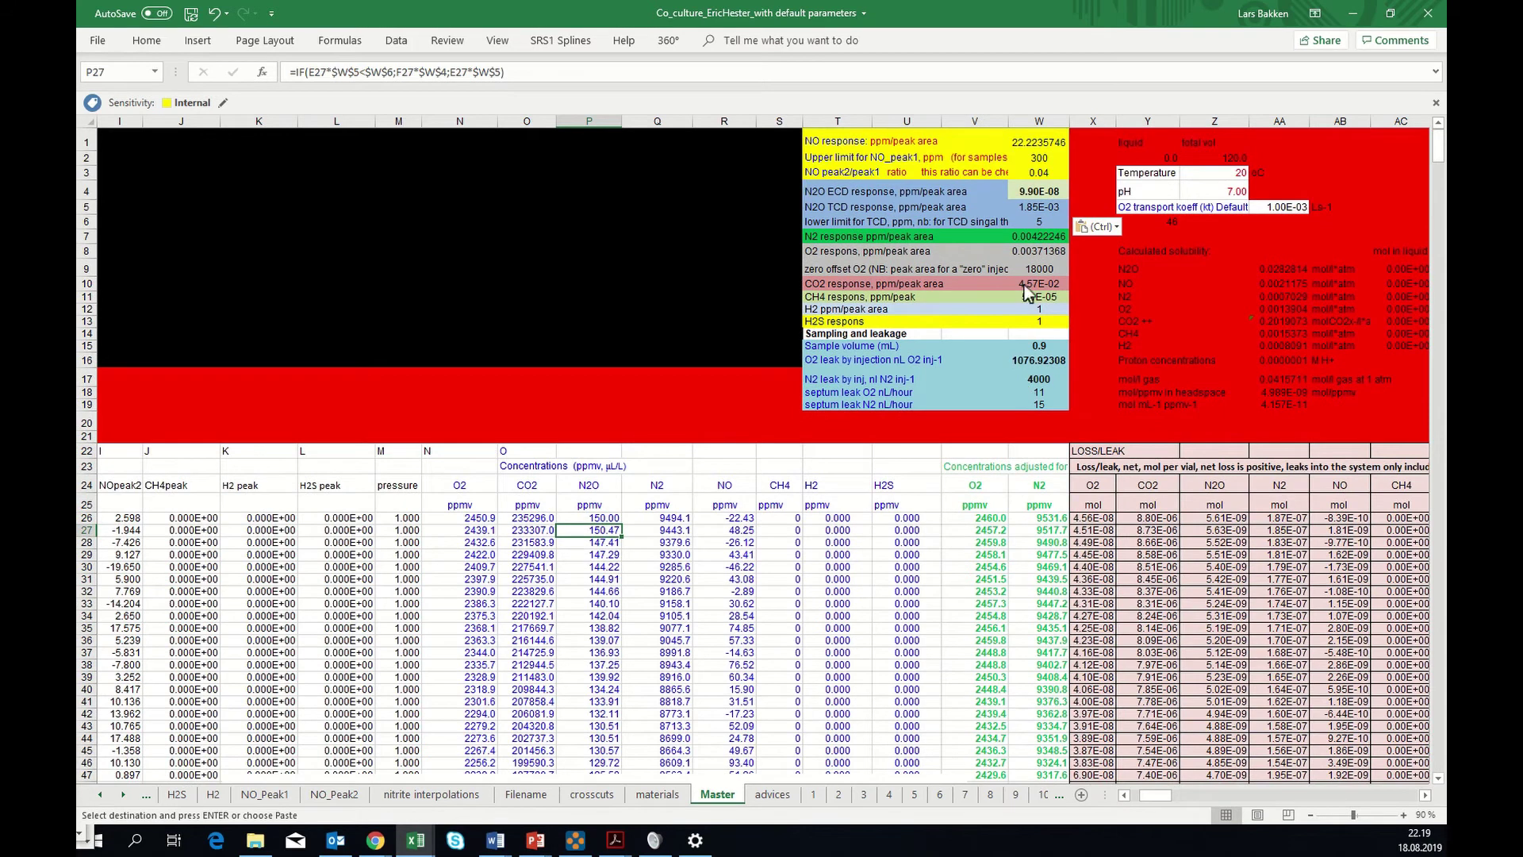
left_click(1040, 222)
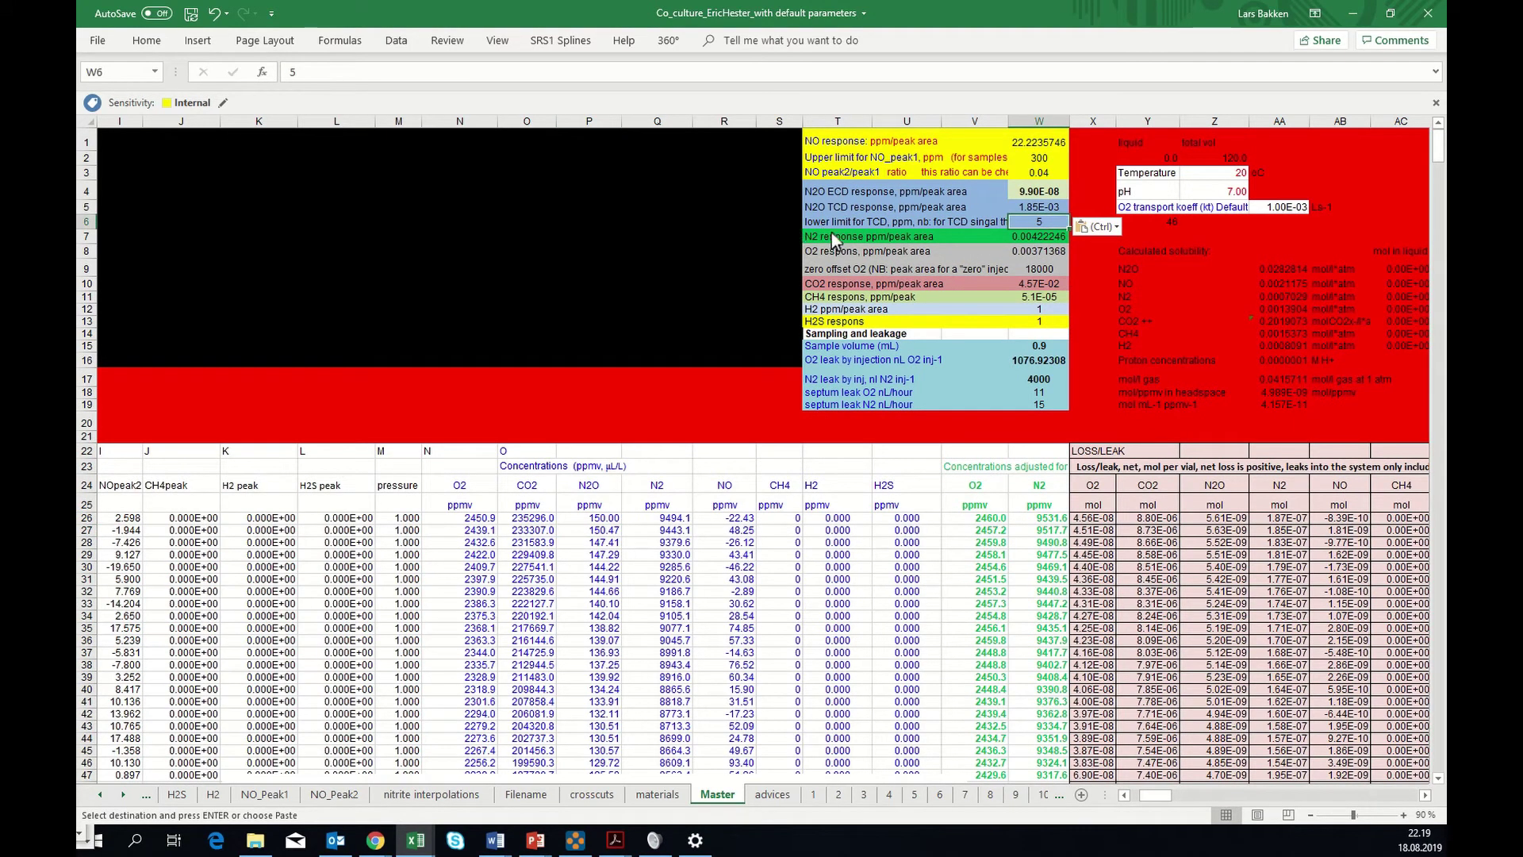
type("200")
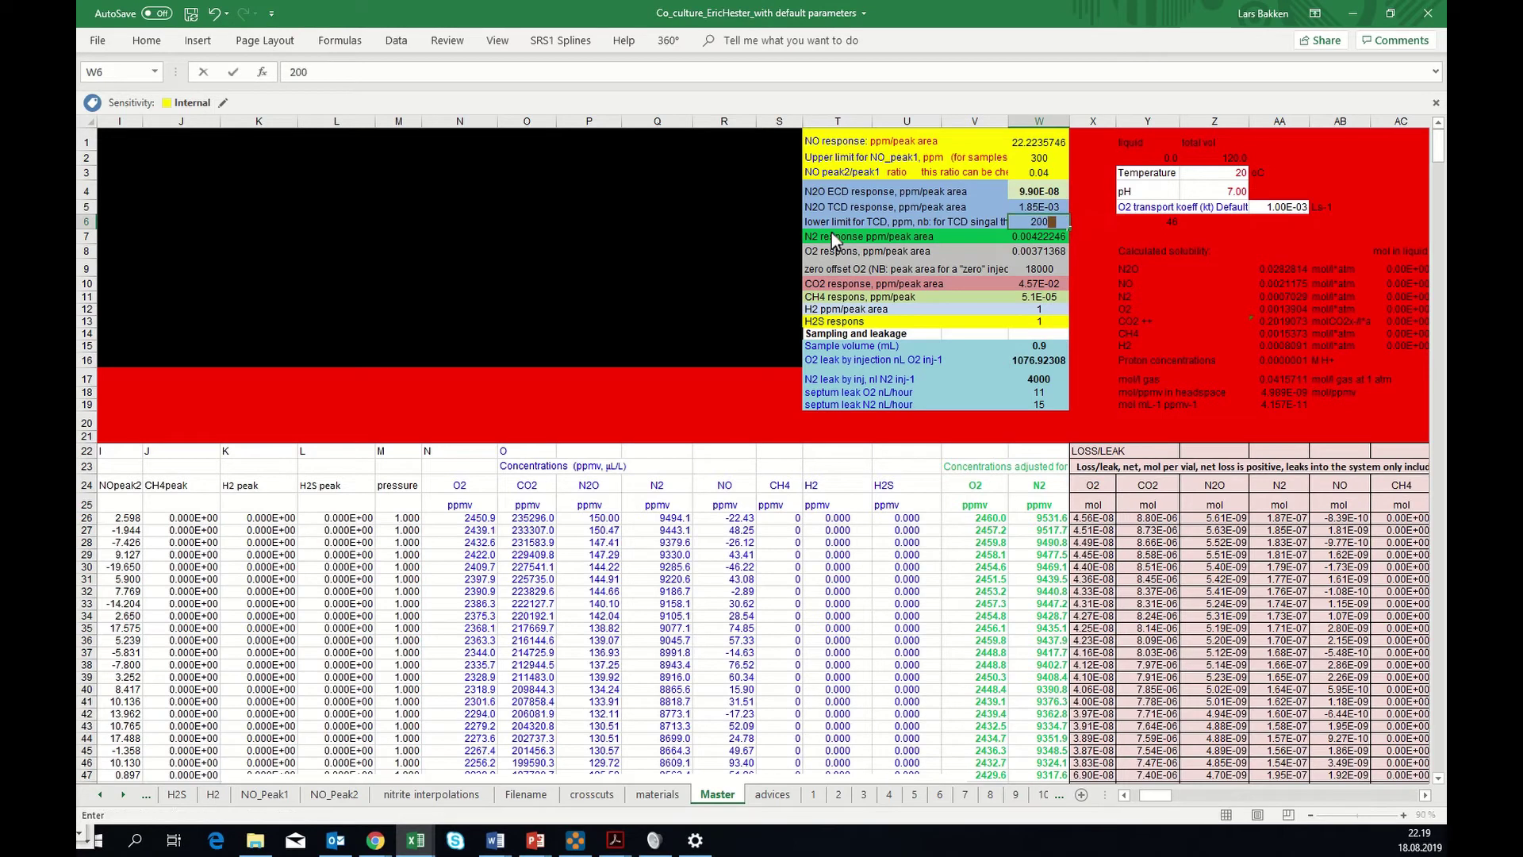
key("Return")
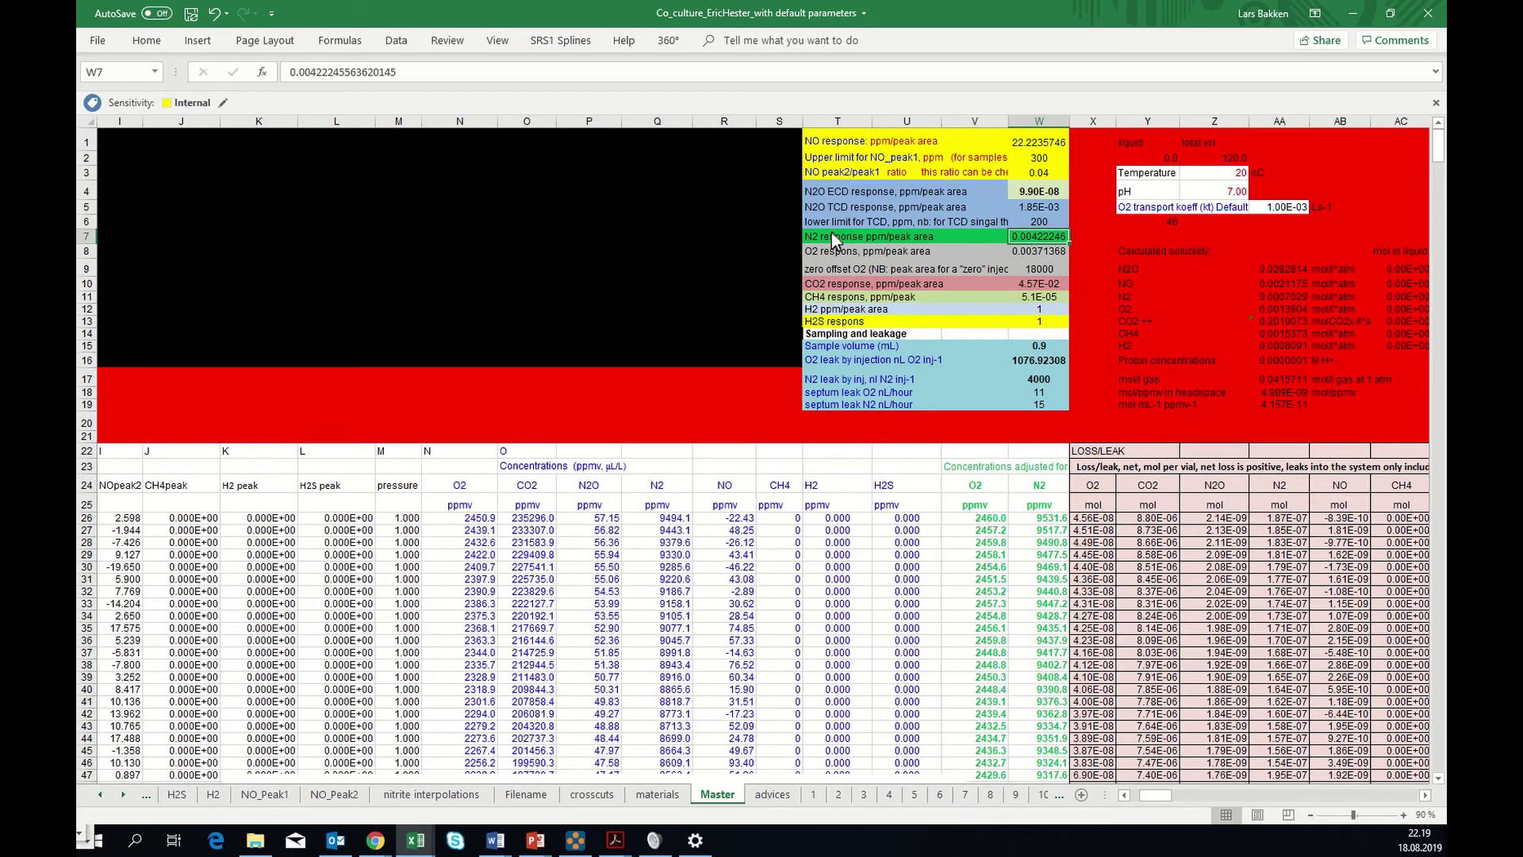
- Check the N2O concentration in P26 and compare it with the TCD and ECD curves in the detector signal picture
left_click(596, 521)
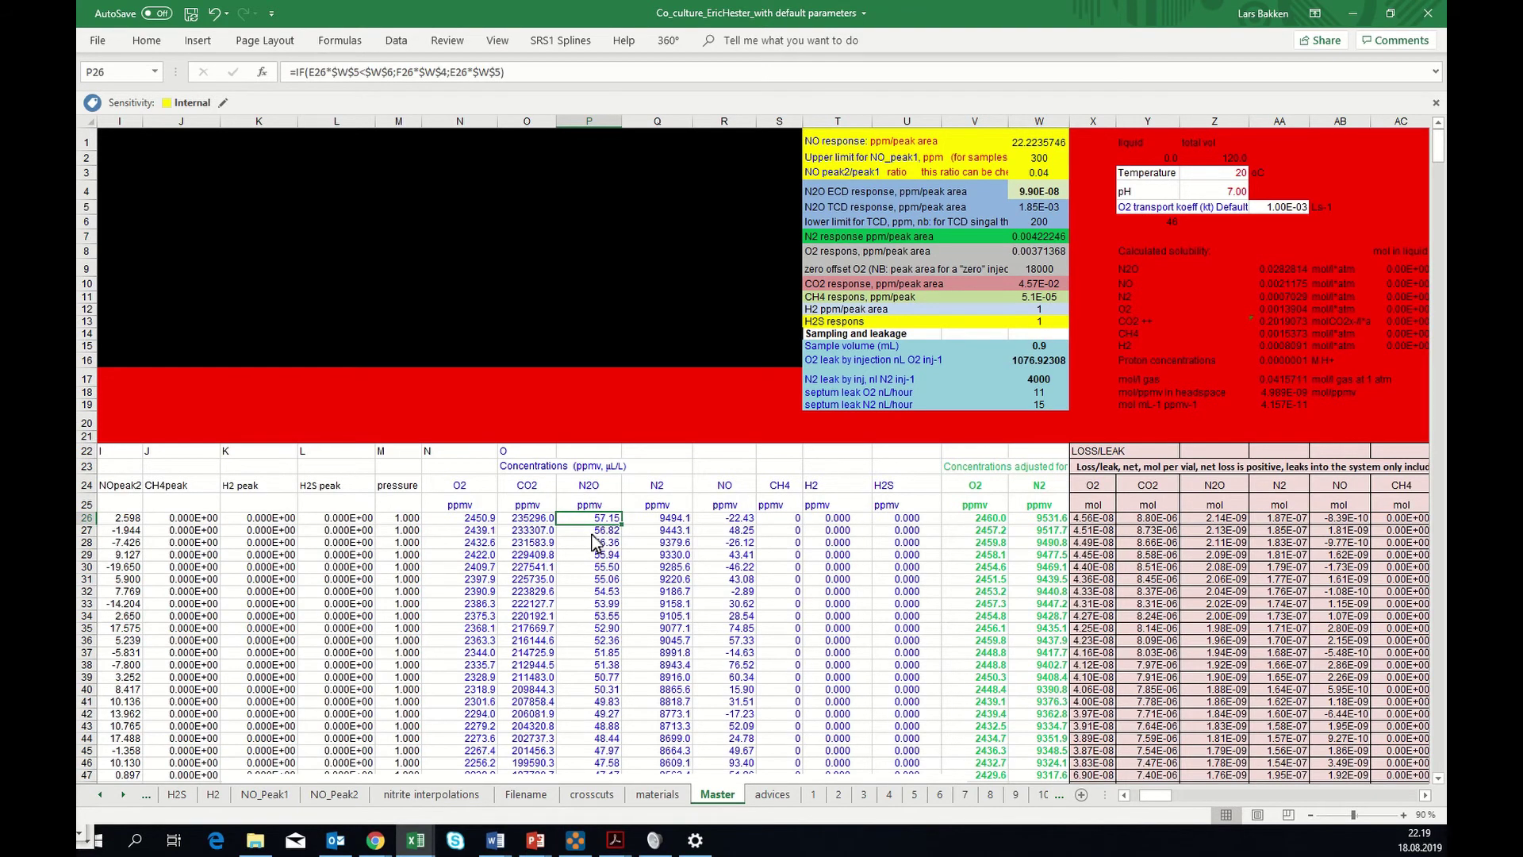
scroll(591, 536, "down", 12)
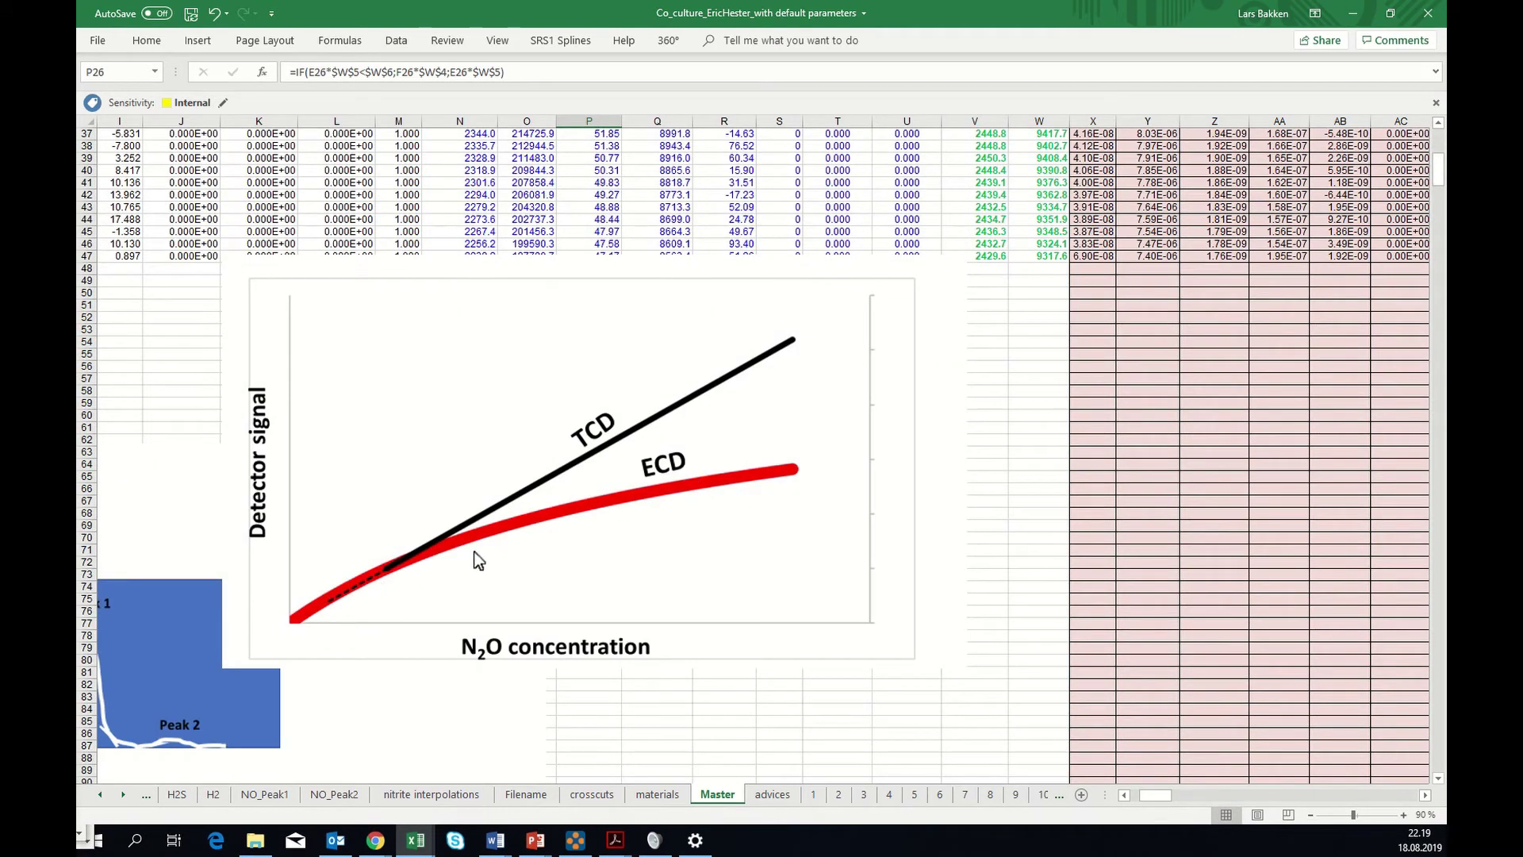
scroll(676, 509, "up", 12)
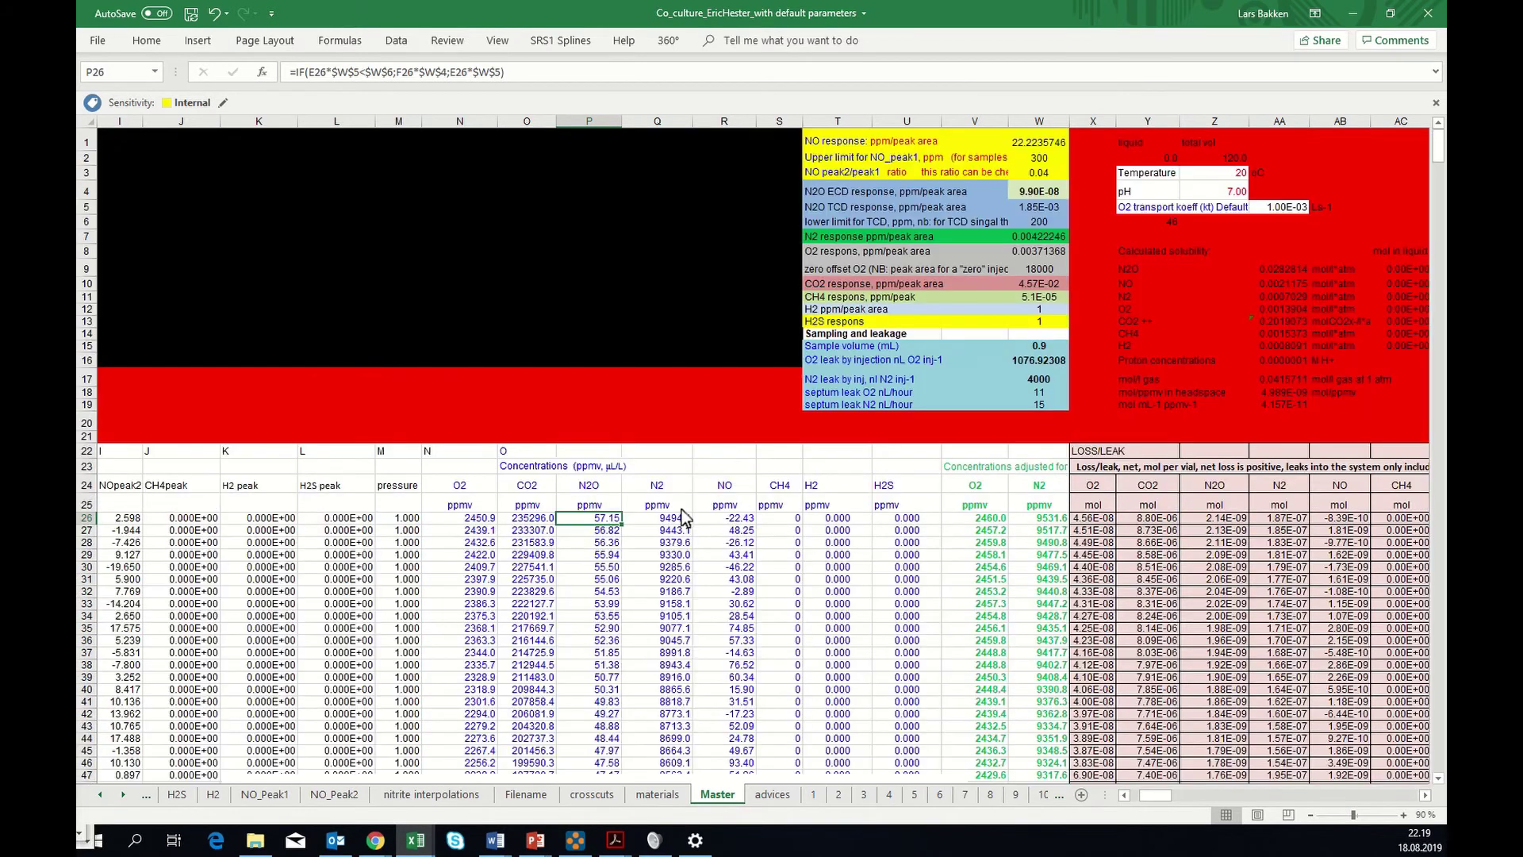
- Set the lower limit for TCD in W6 back to 5 ppm
left_click(1043, 223)
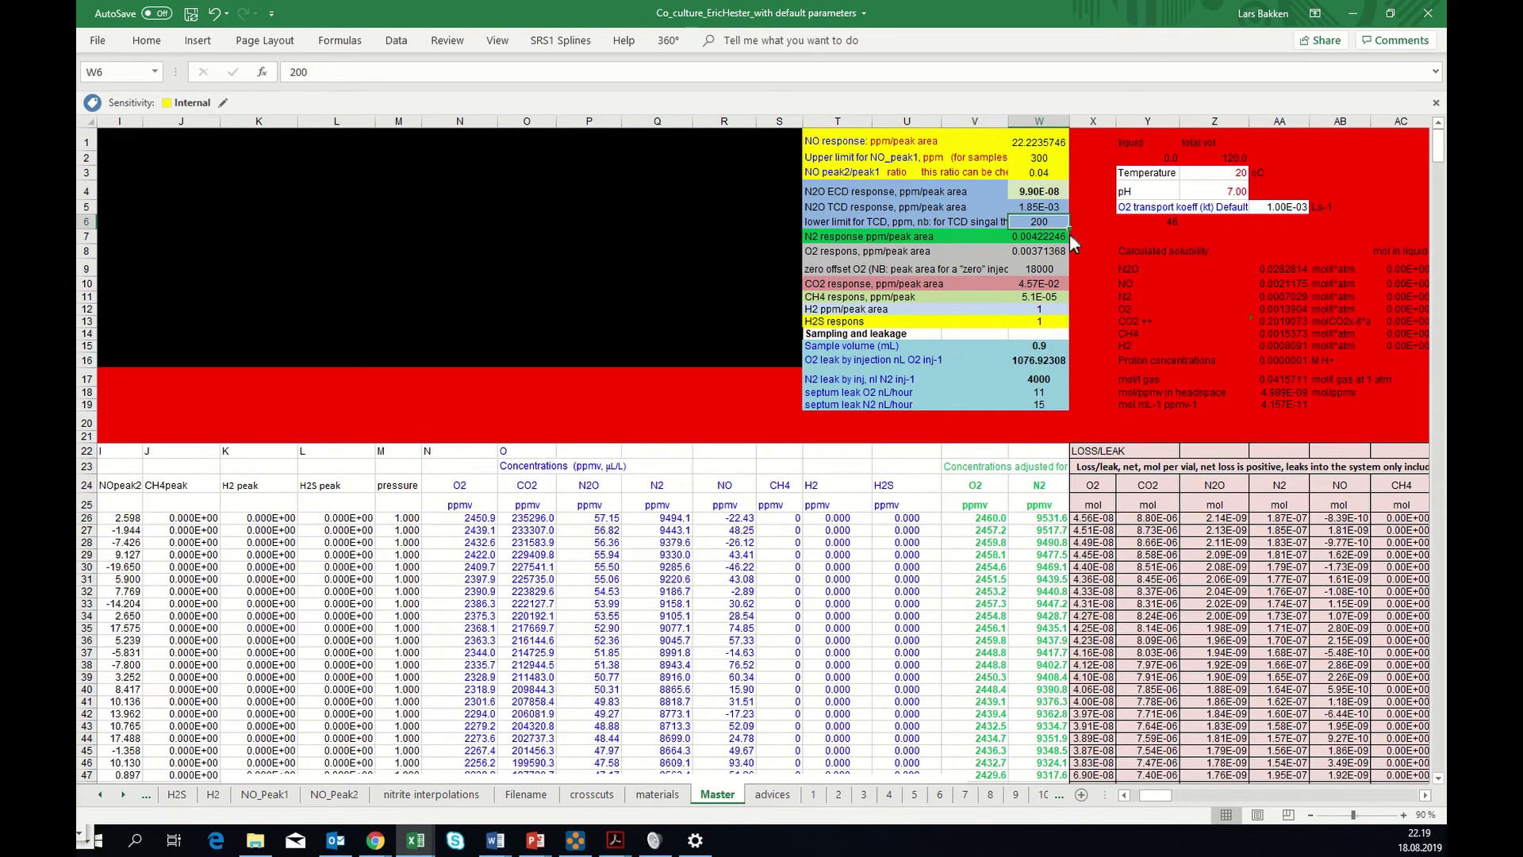
type("5")
key("Return")
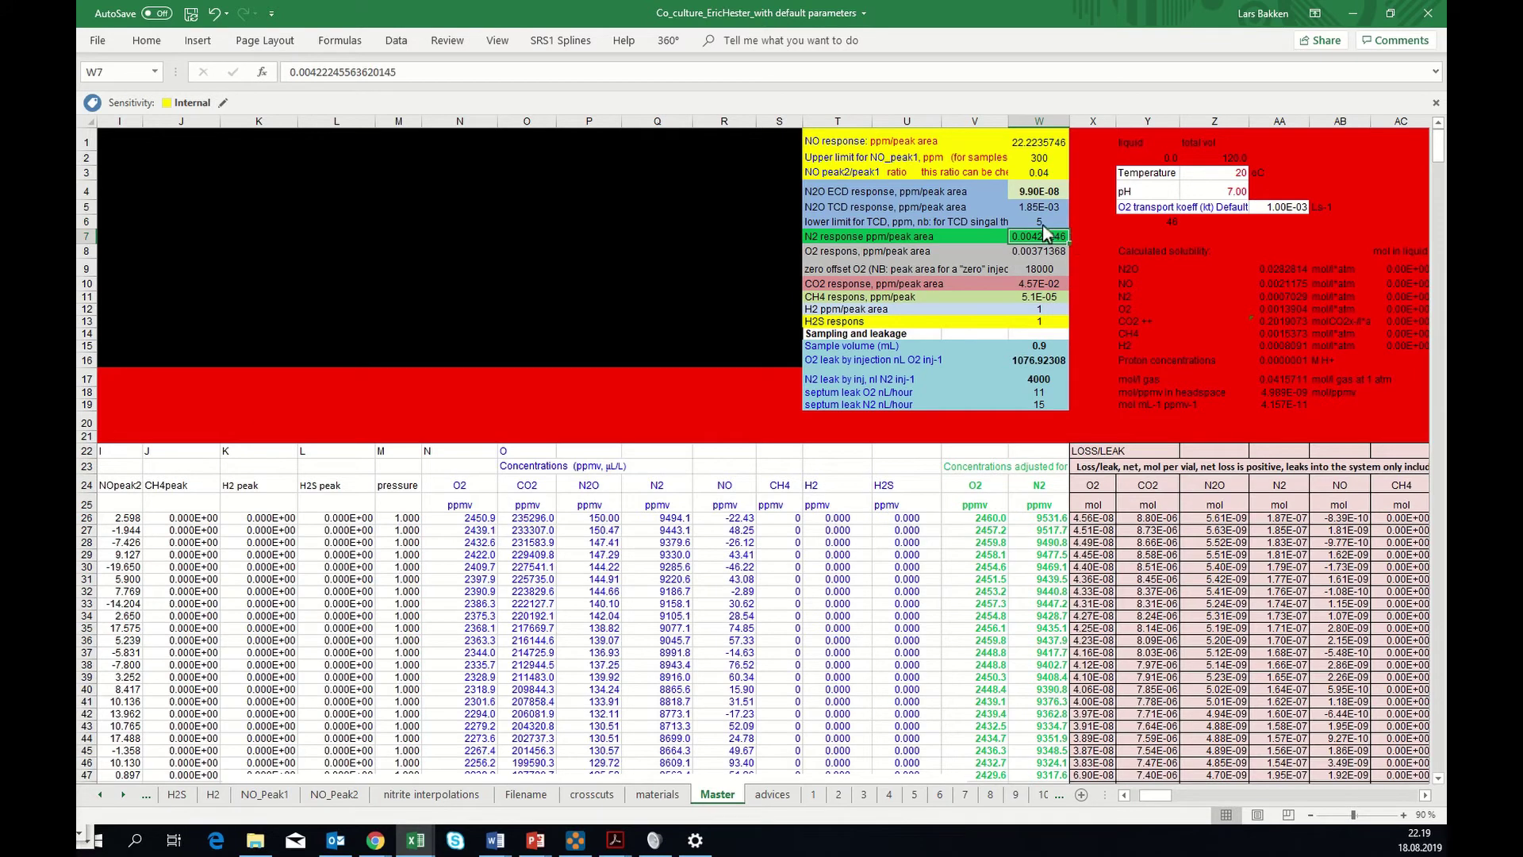
left_click(1043, 224)
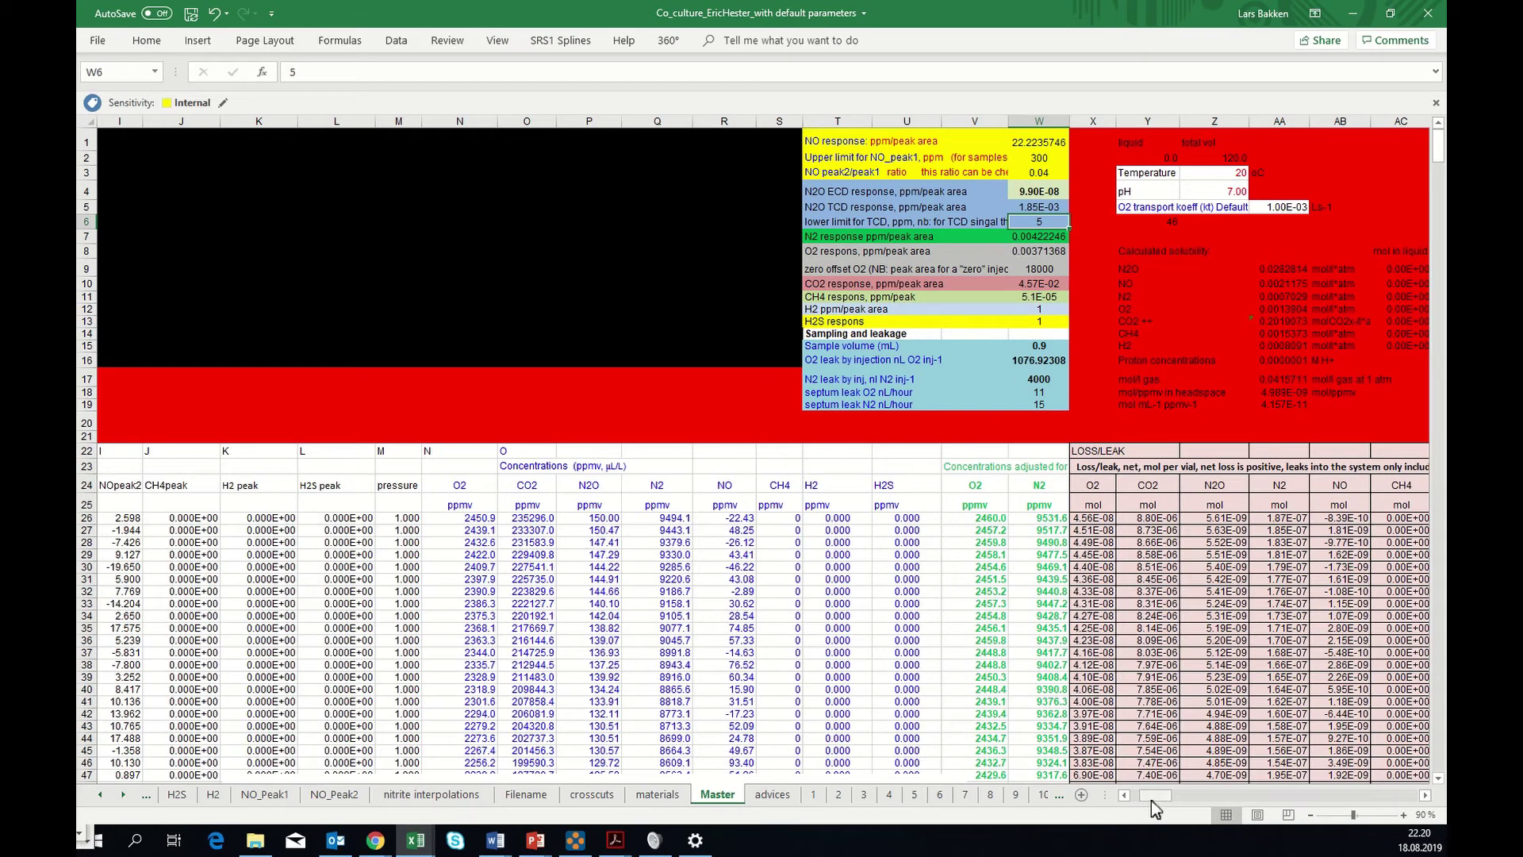
- Check the CO2 concentration formula in O26 and calculate the CO2 response factor in D23 with the formula =10000/D26
left_click_drag(1151, 796, 1136, 797)
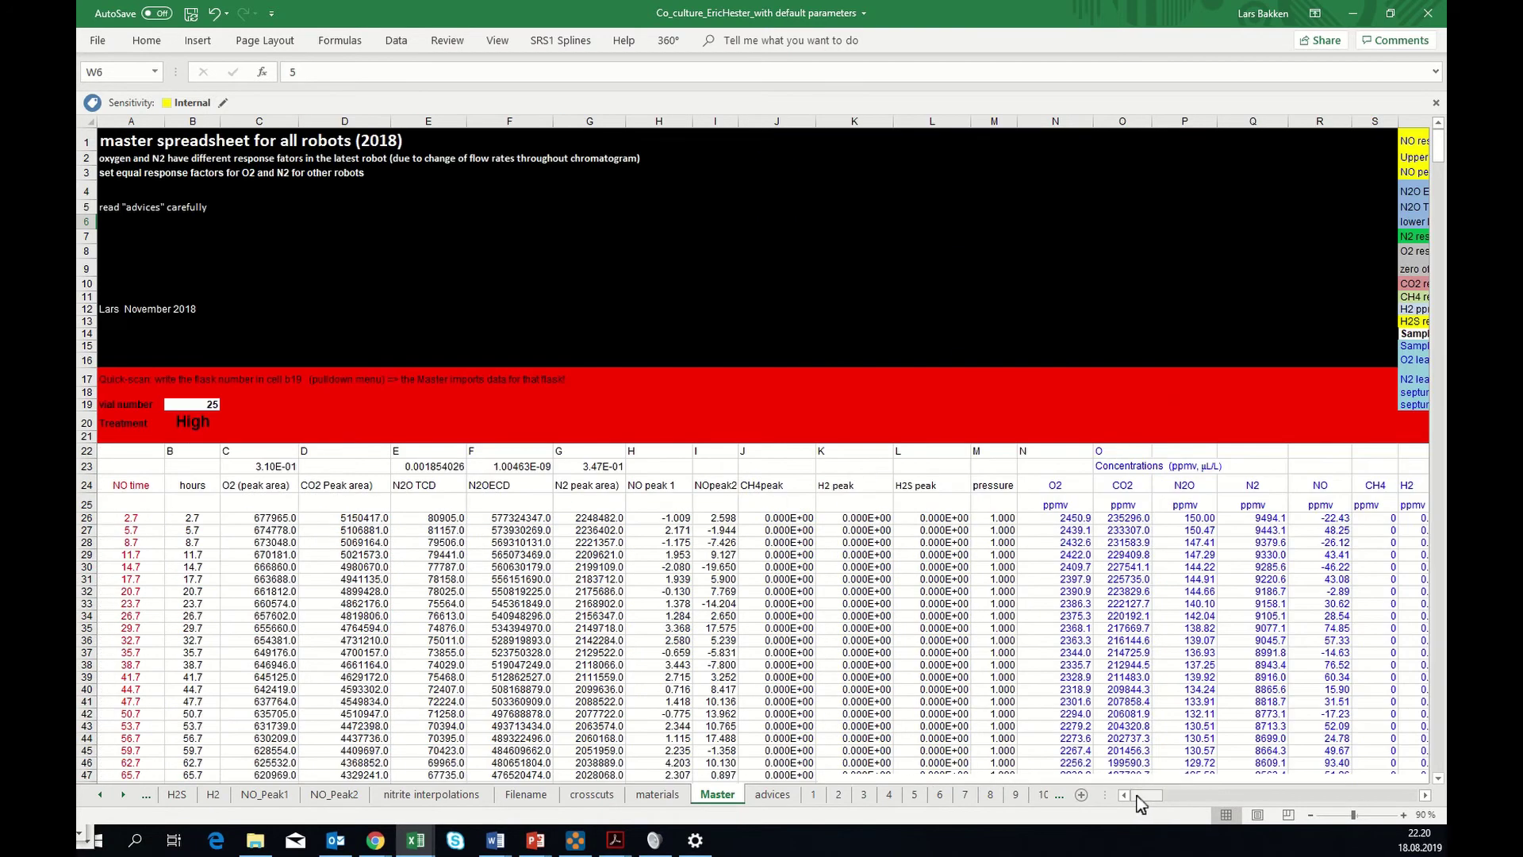
left_click(1122, 520)
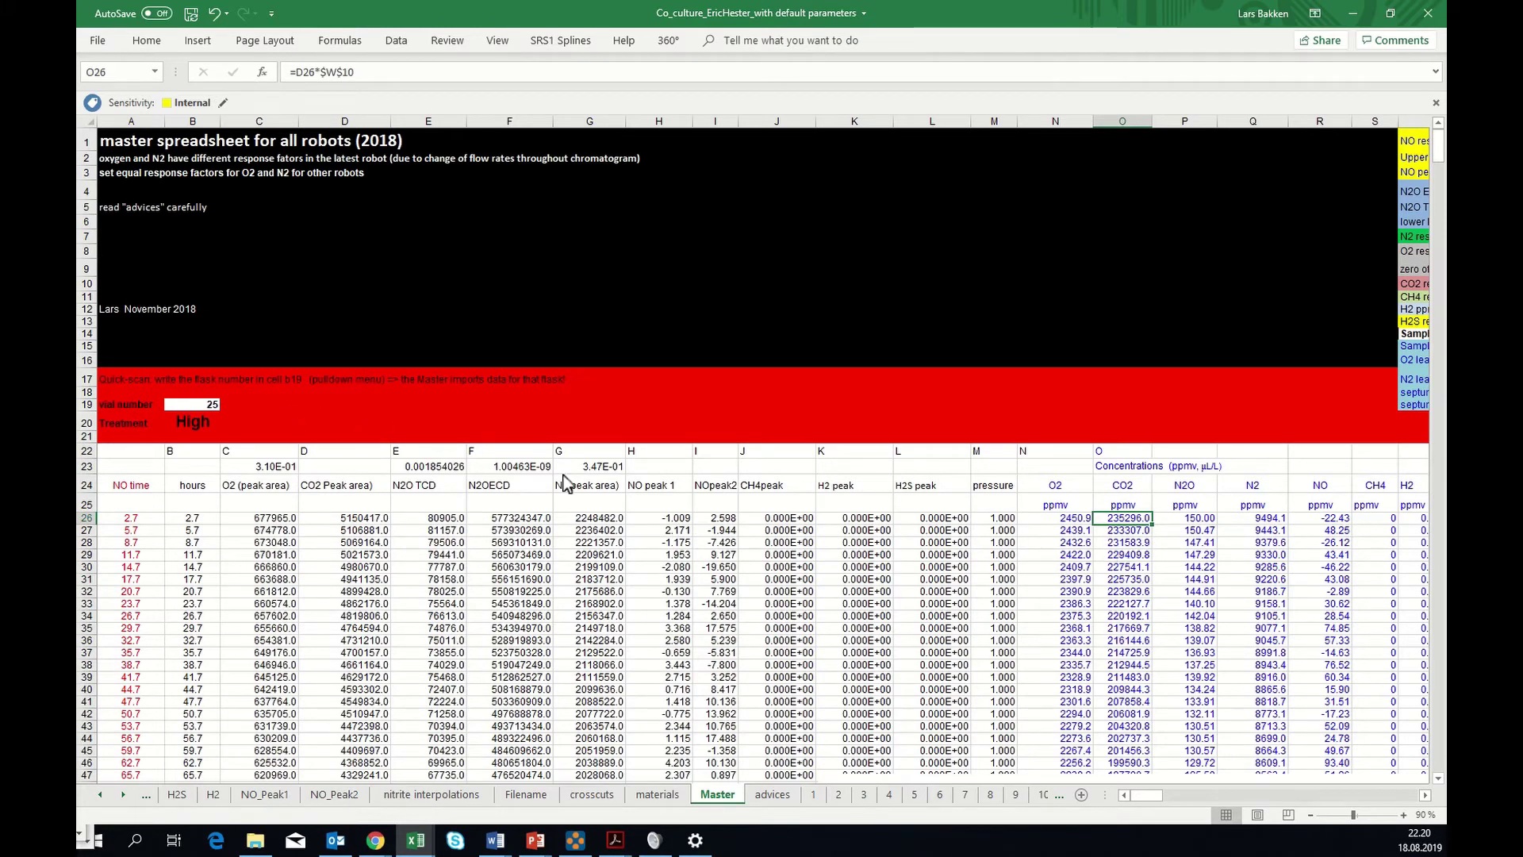
left_click(338, 468)
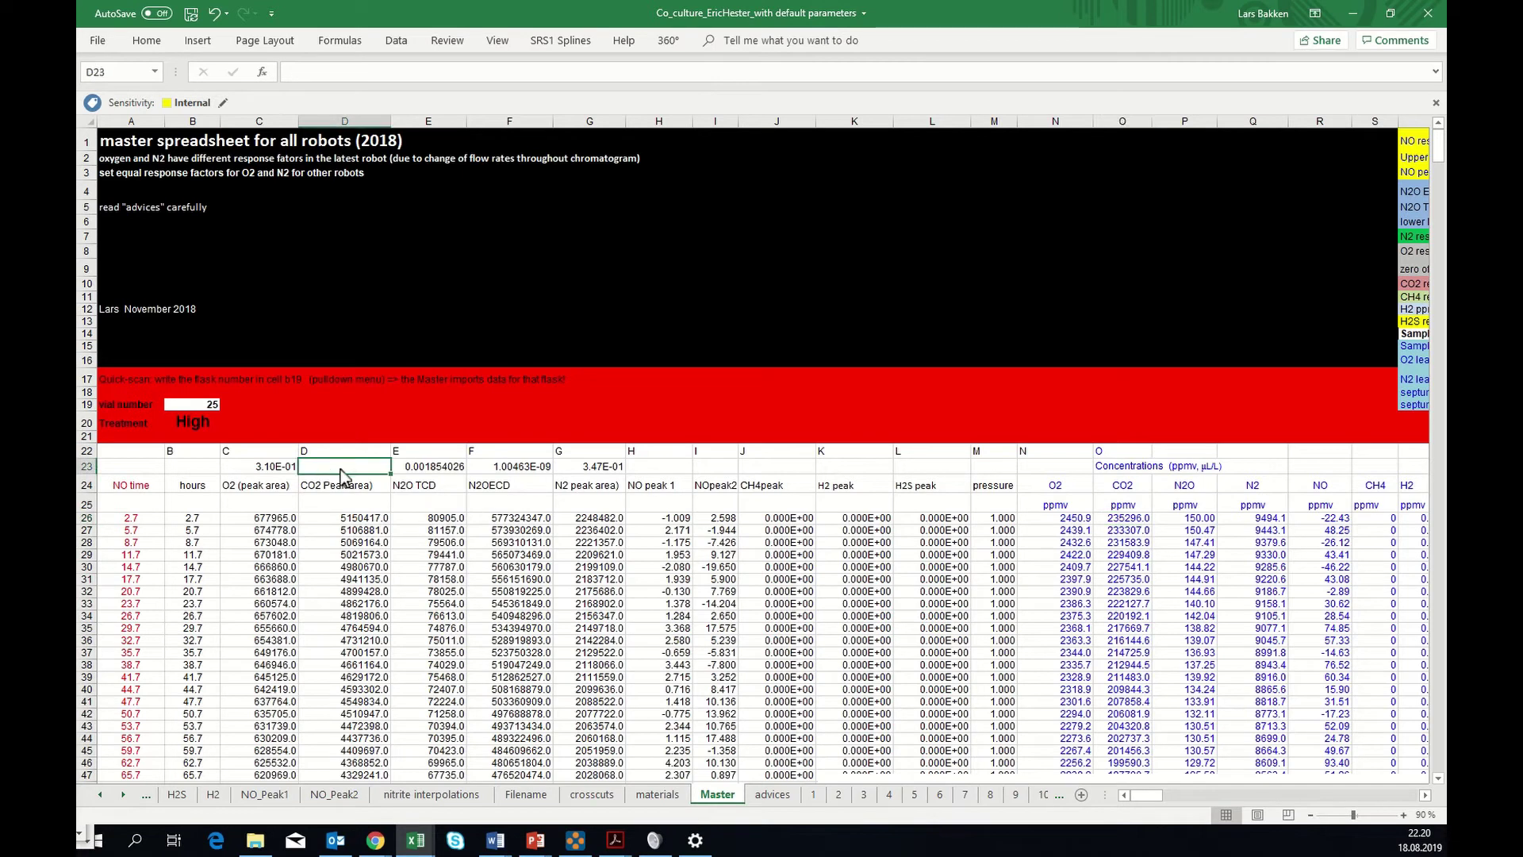
type("=10000/")
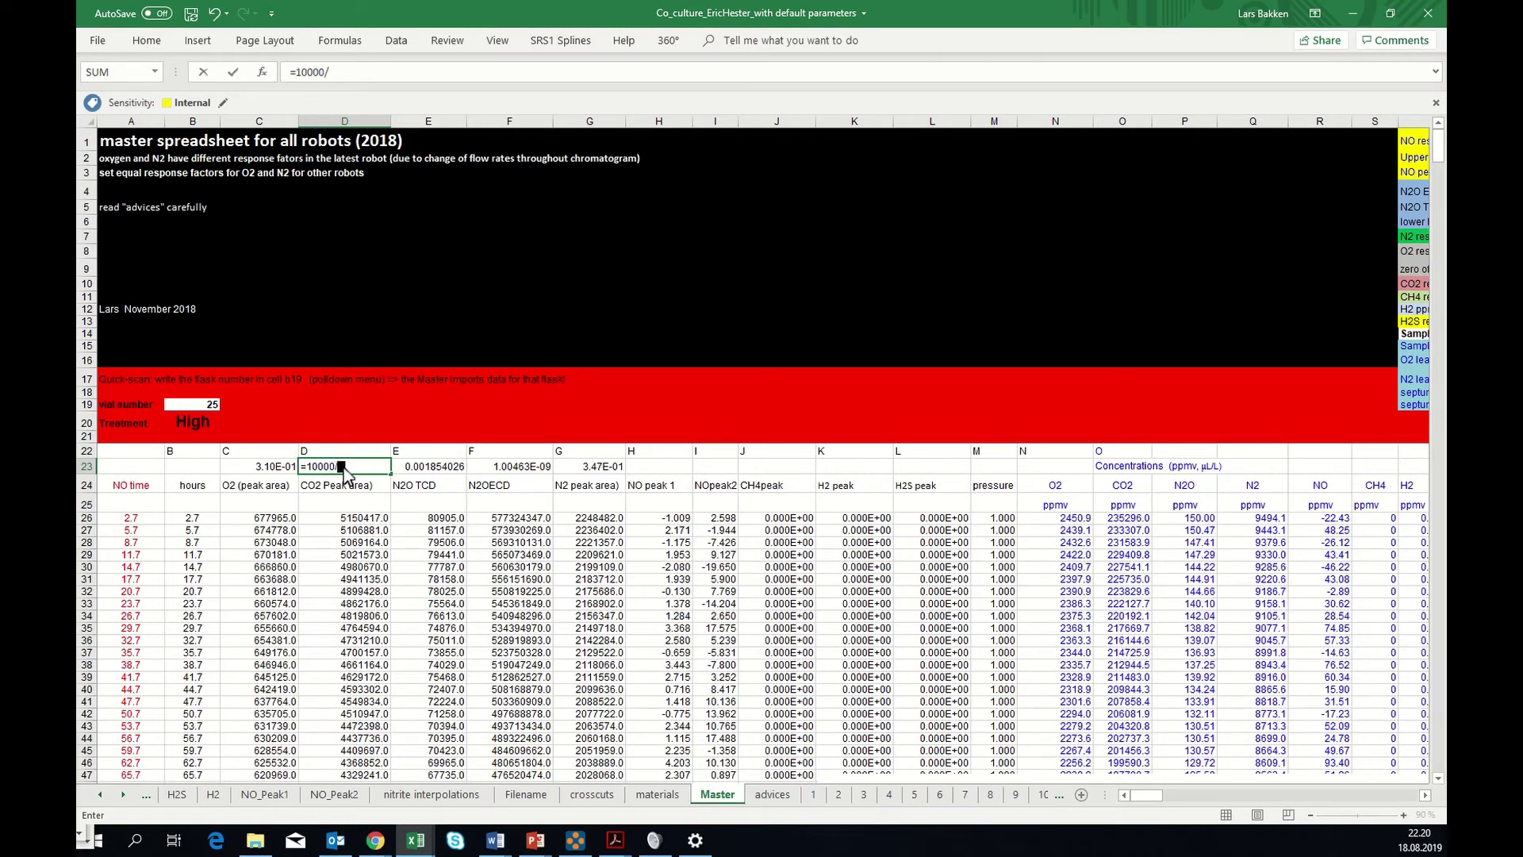
left_click(362, 520)
key("Return")
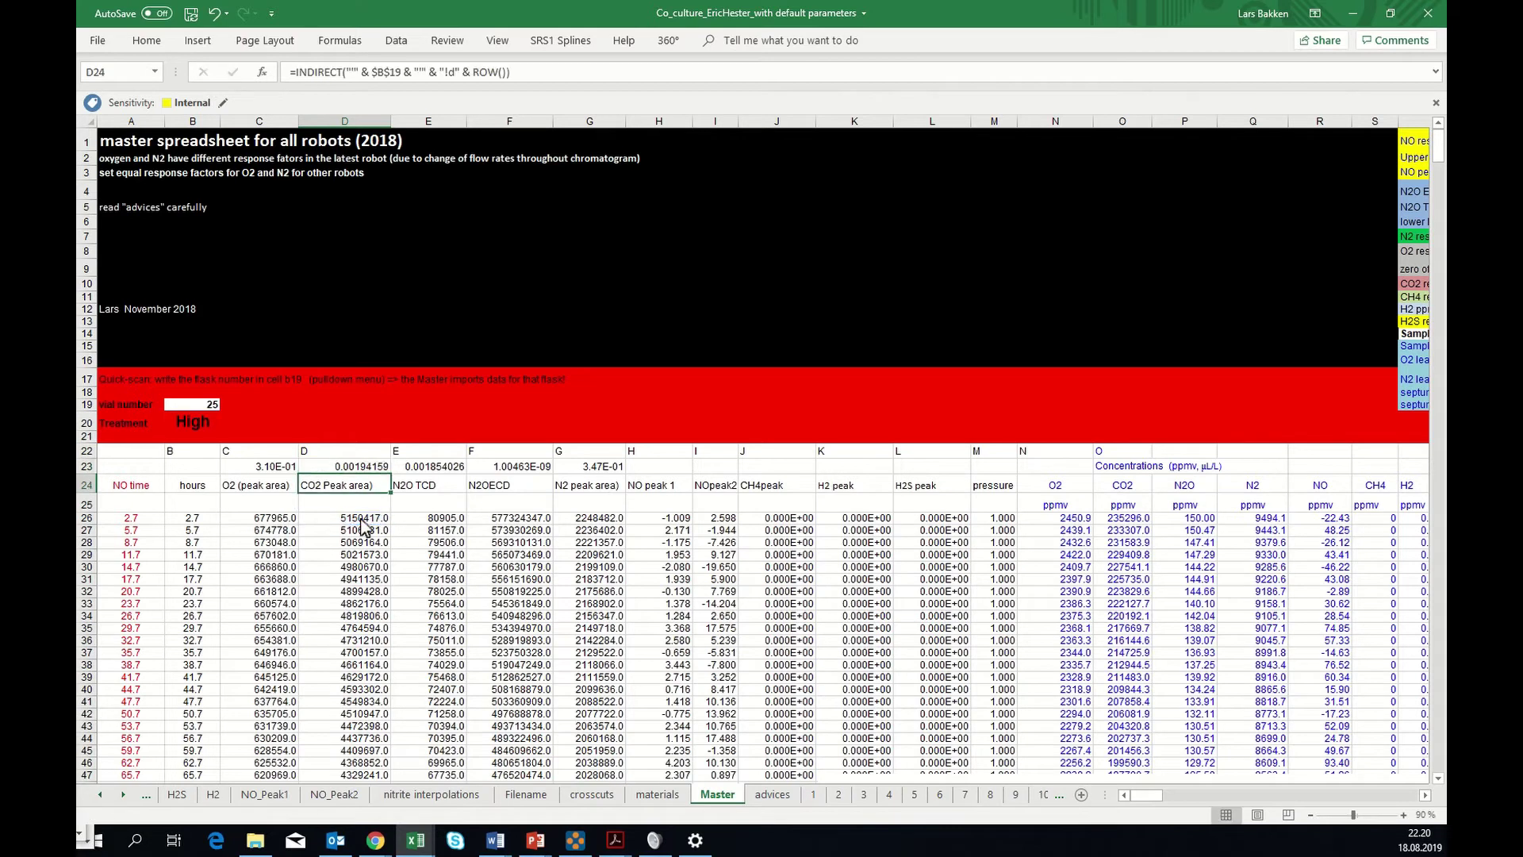
- Copy the CO2 response factor from D23 as a value into the CO2 response cell W10
left_click(365, 469)
right_click(365, 473)
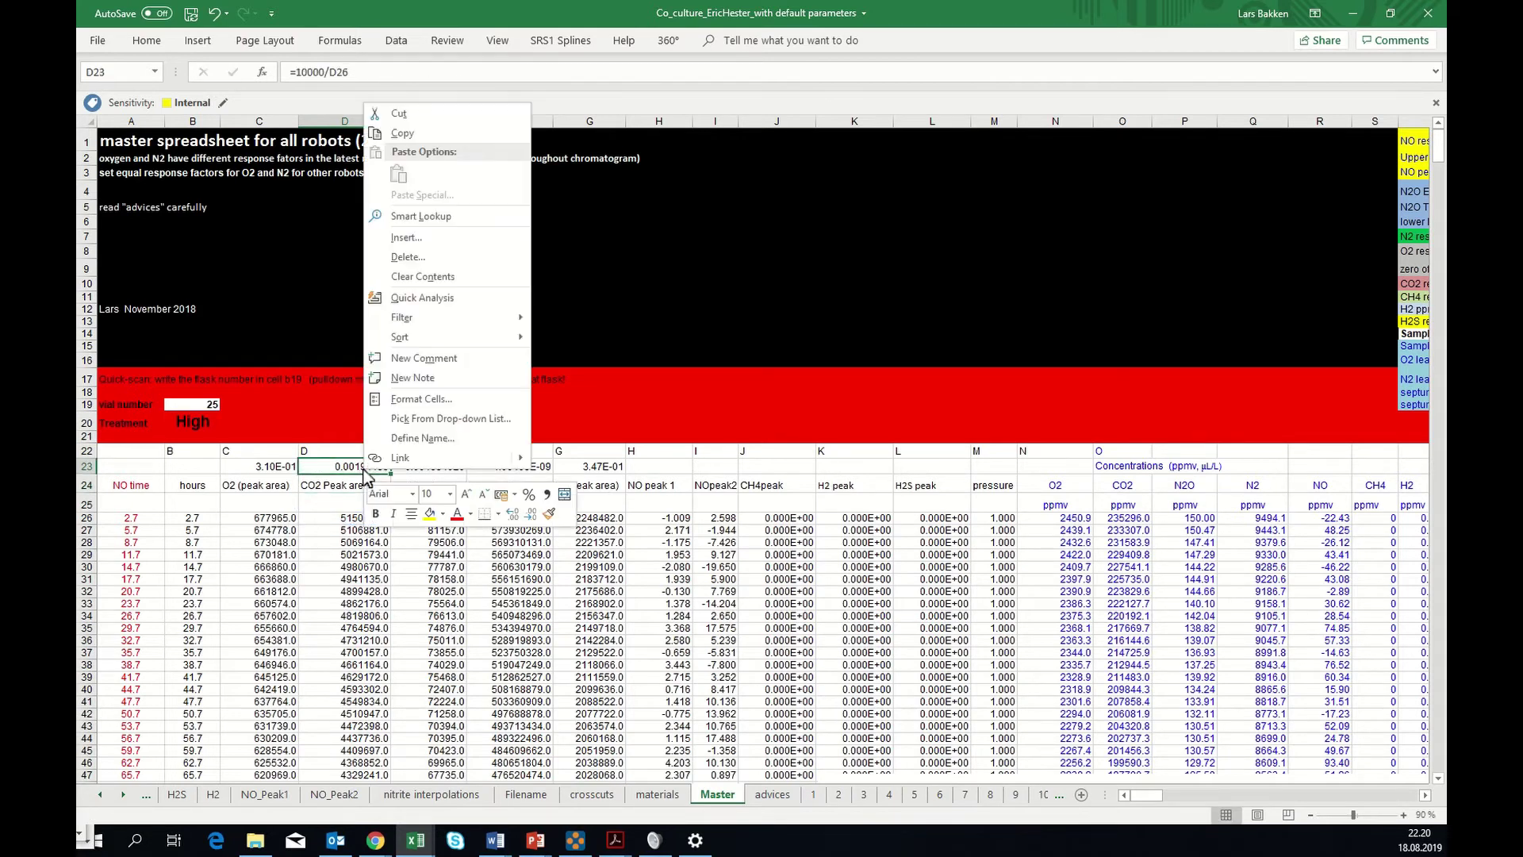
left_click(402, 133)
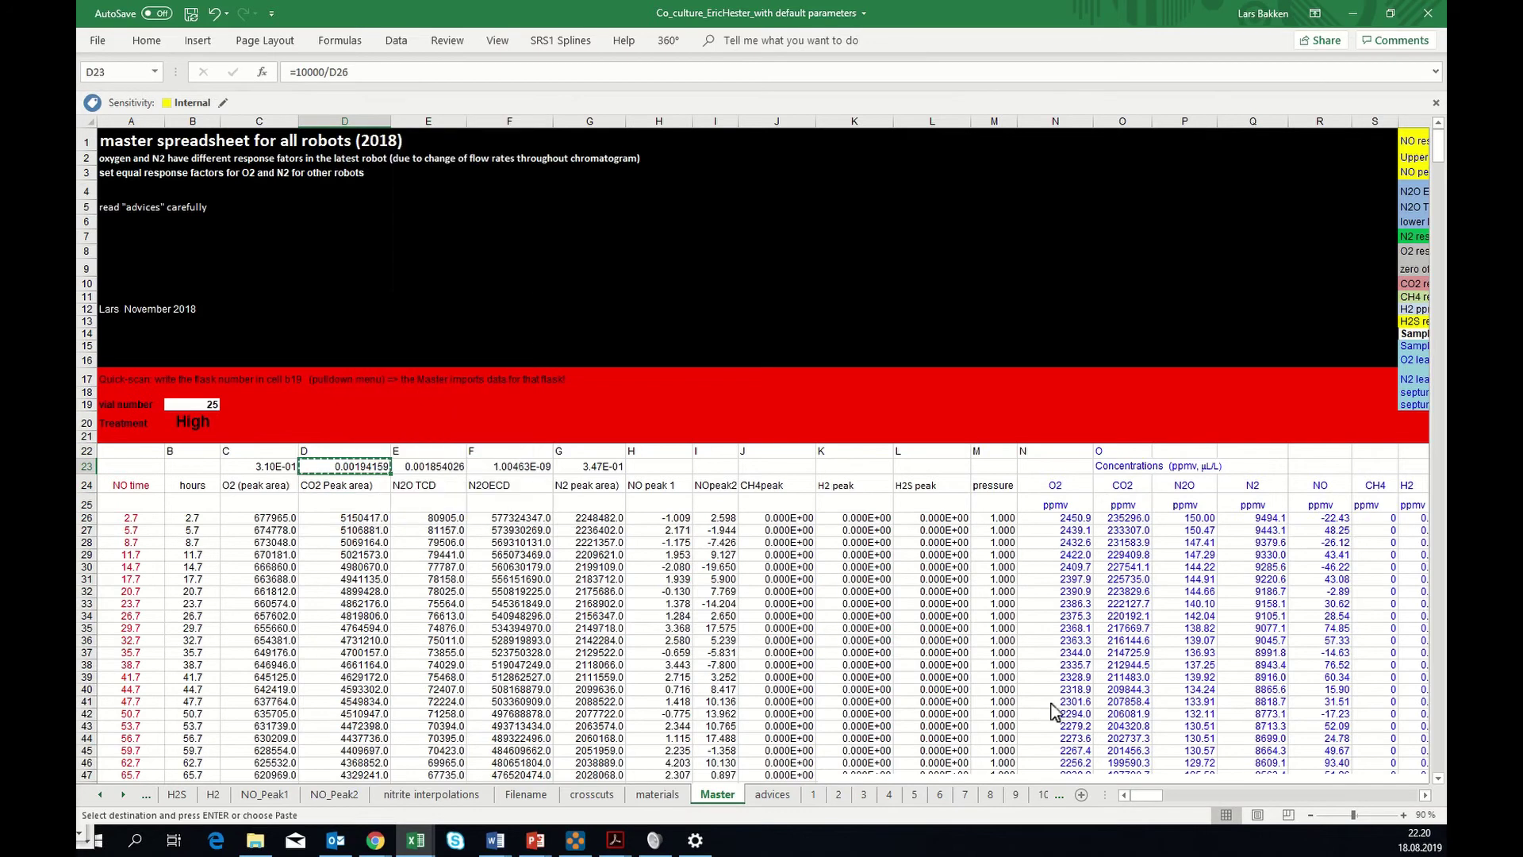
left_click(1425, 797)
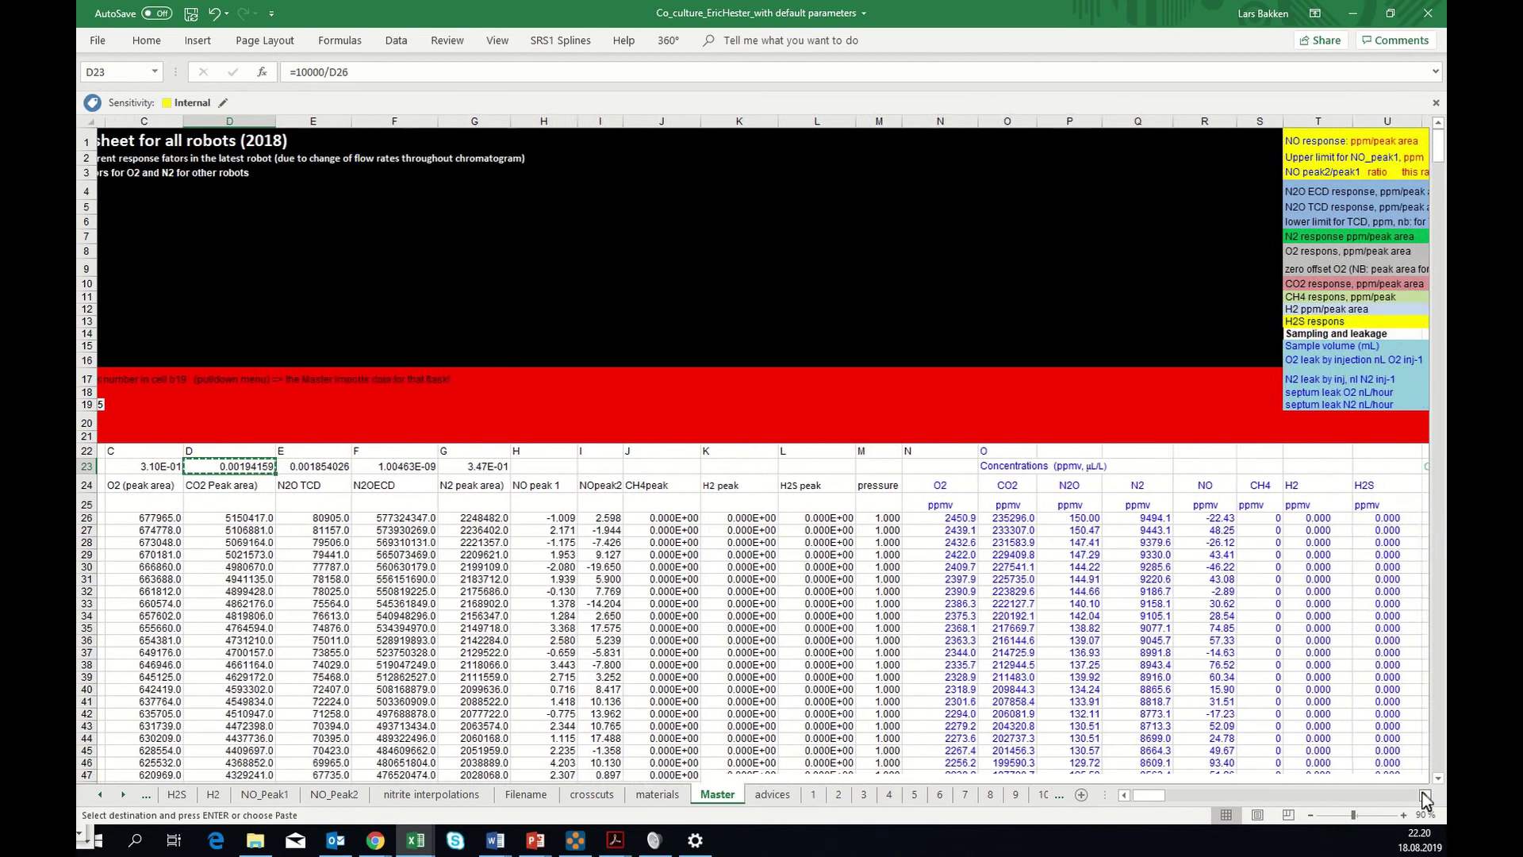
left_click(1425, 796)
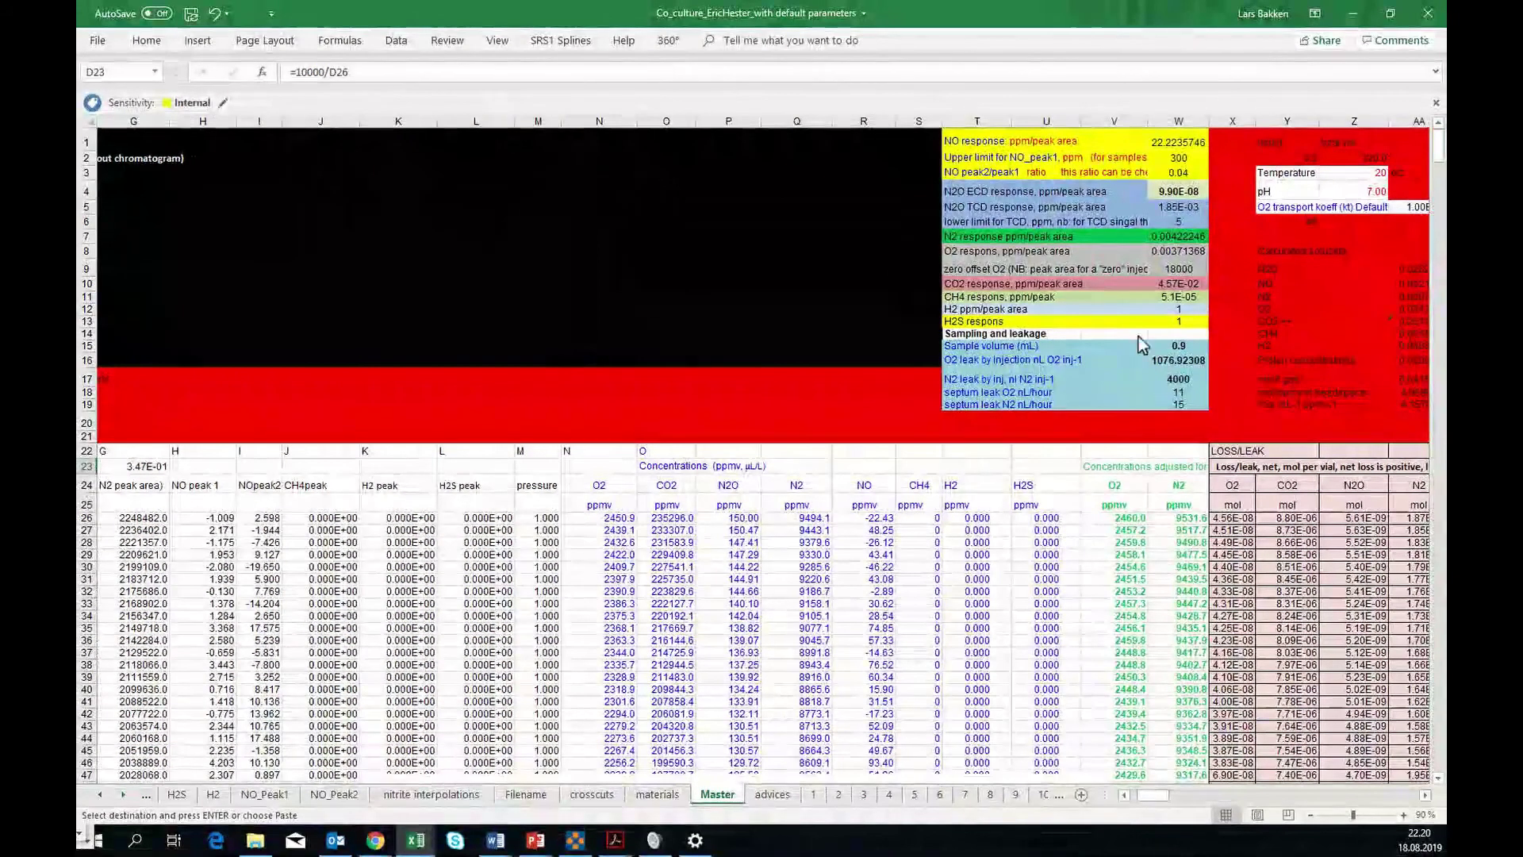
left_click(1177, 284)
right_click(1177, 284)
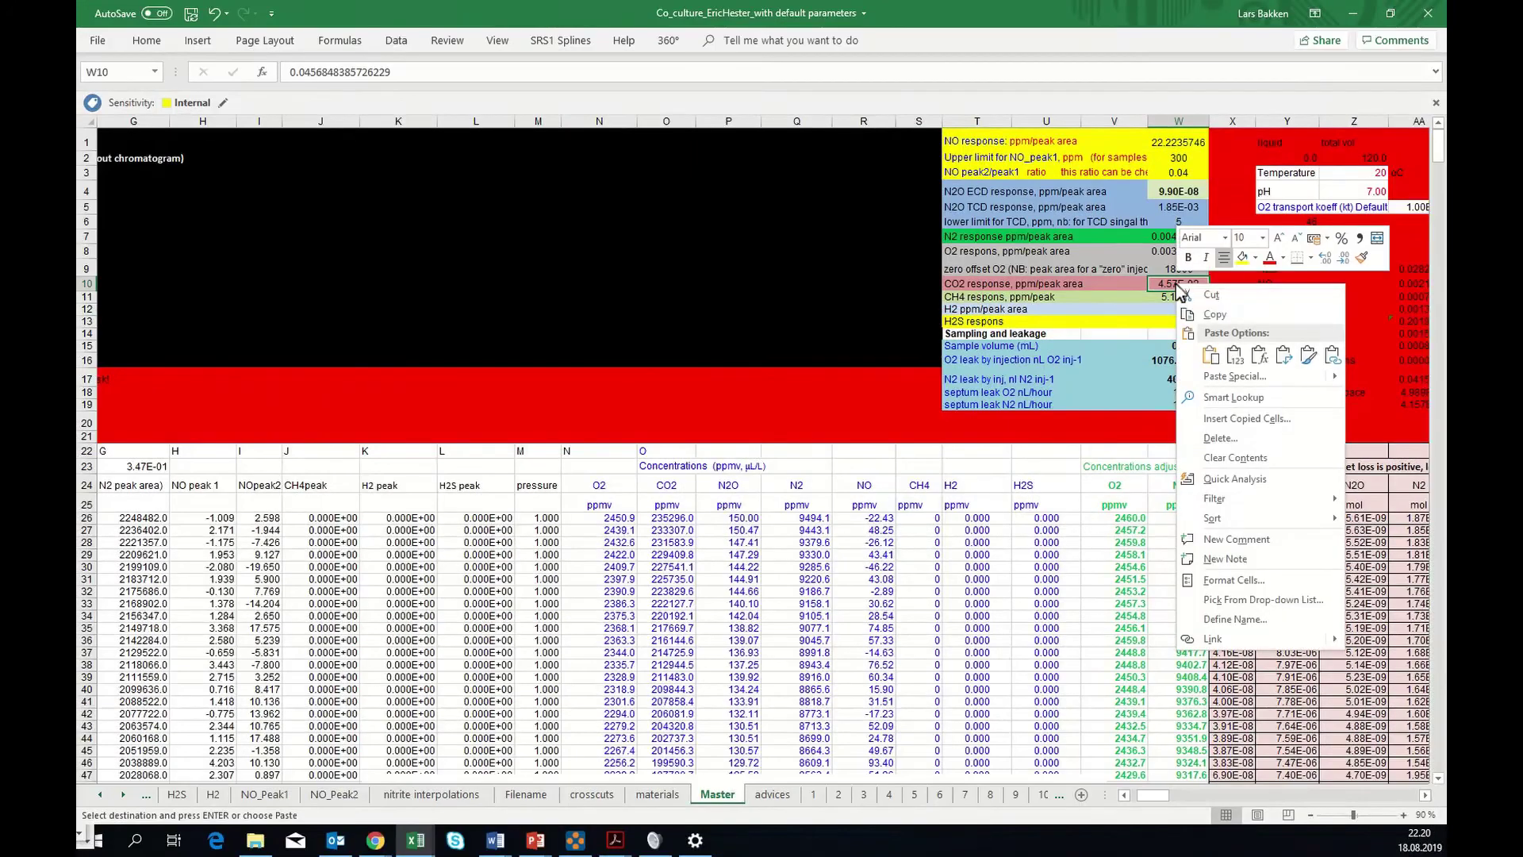
left_click(1235, 355)
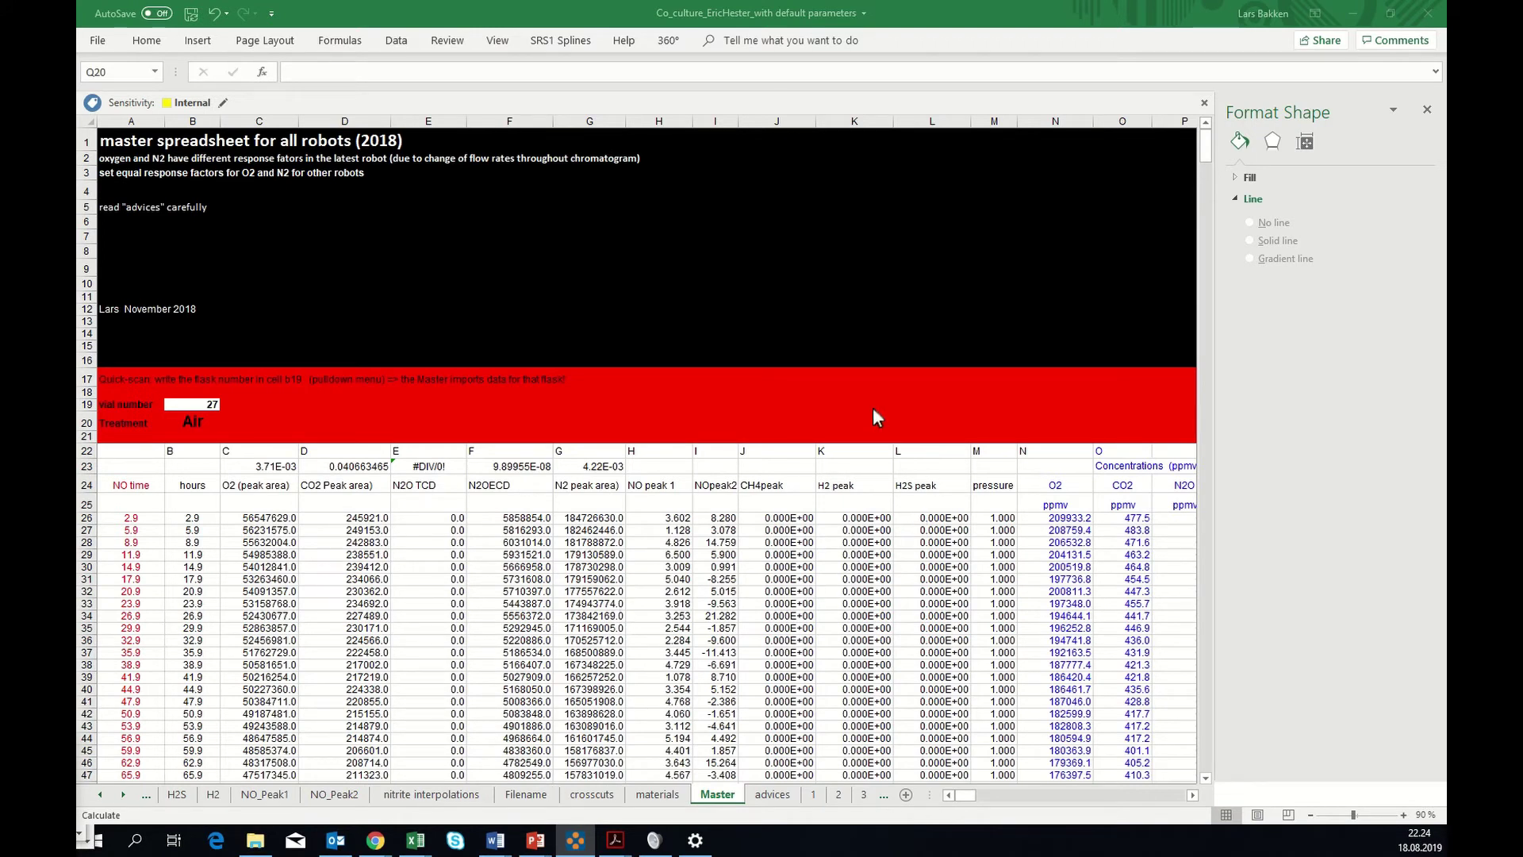
- View the picture of the gas sampling robot below the data table and select it
scroll(611, 670, "down", 1)
scroll(611, 670, "down", 10)
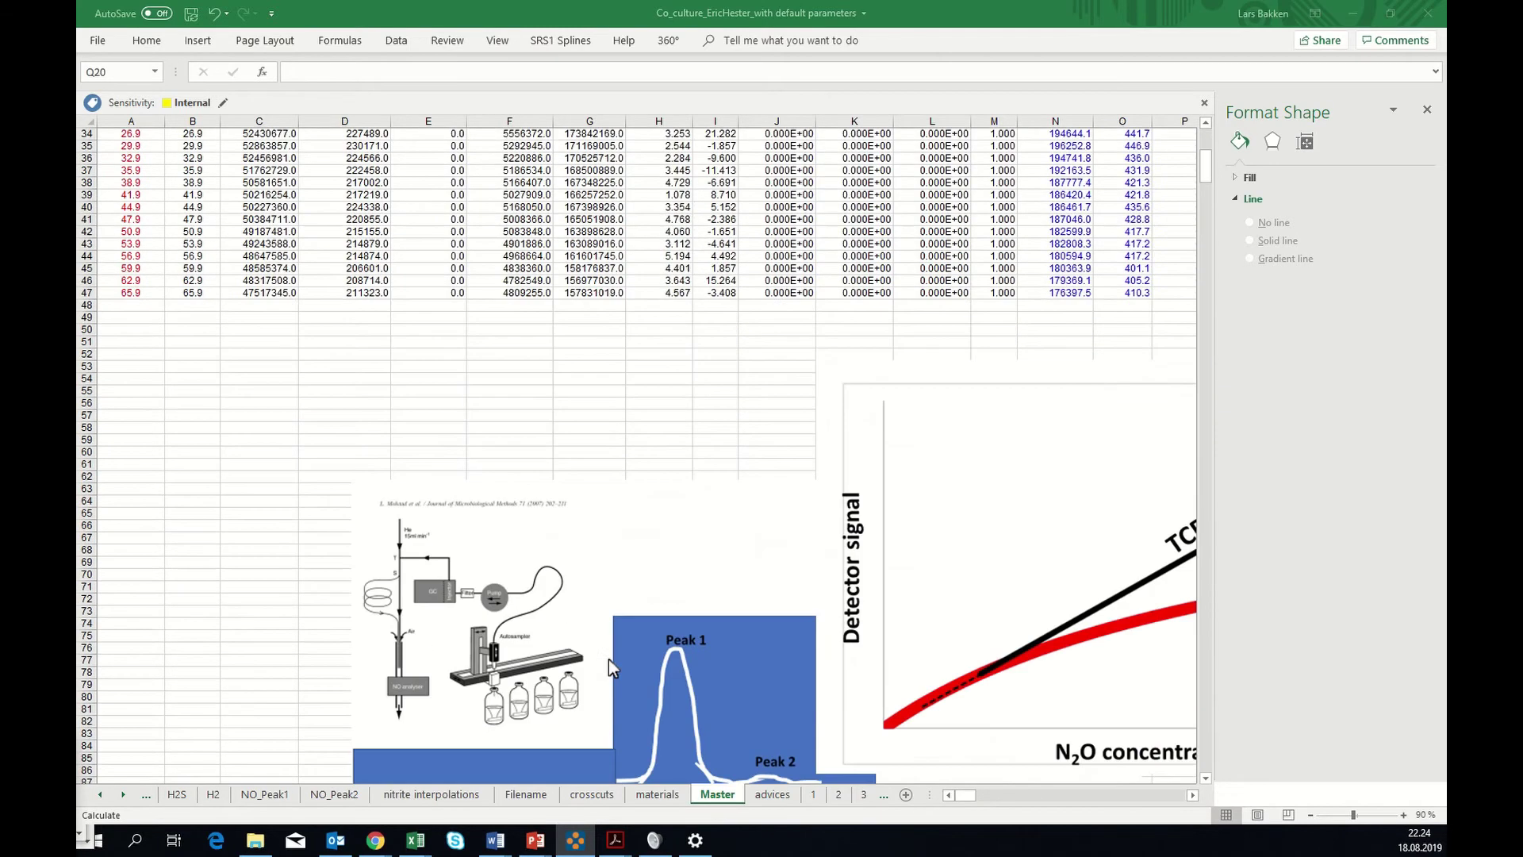
left_click(379, 490)
left_click(367, 487)
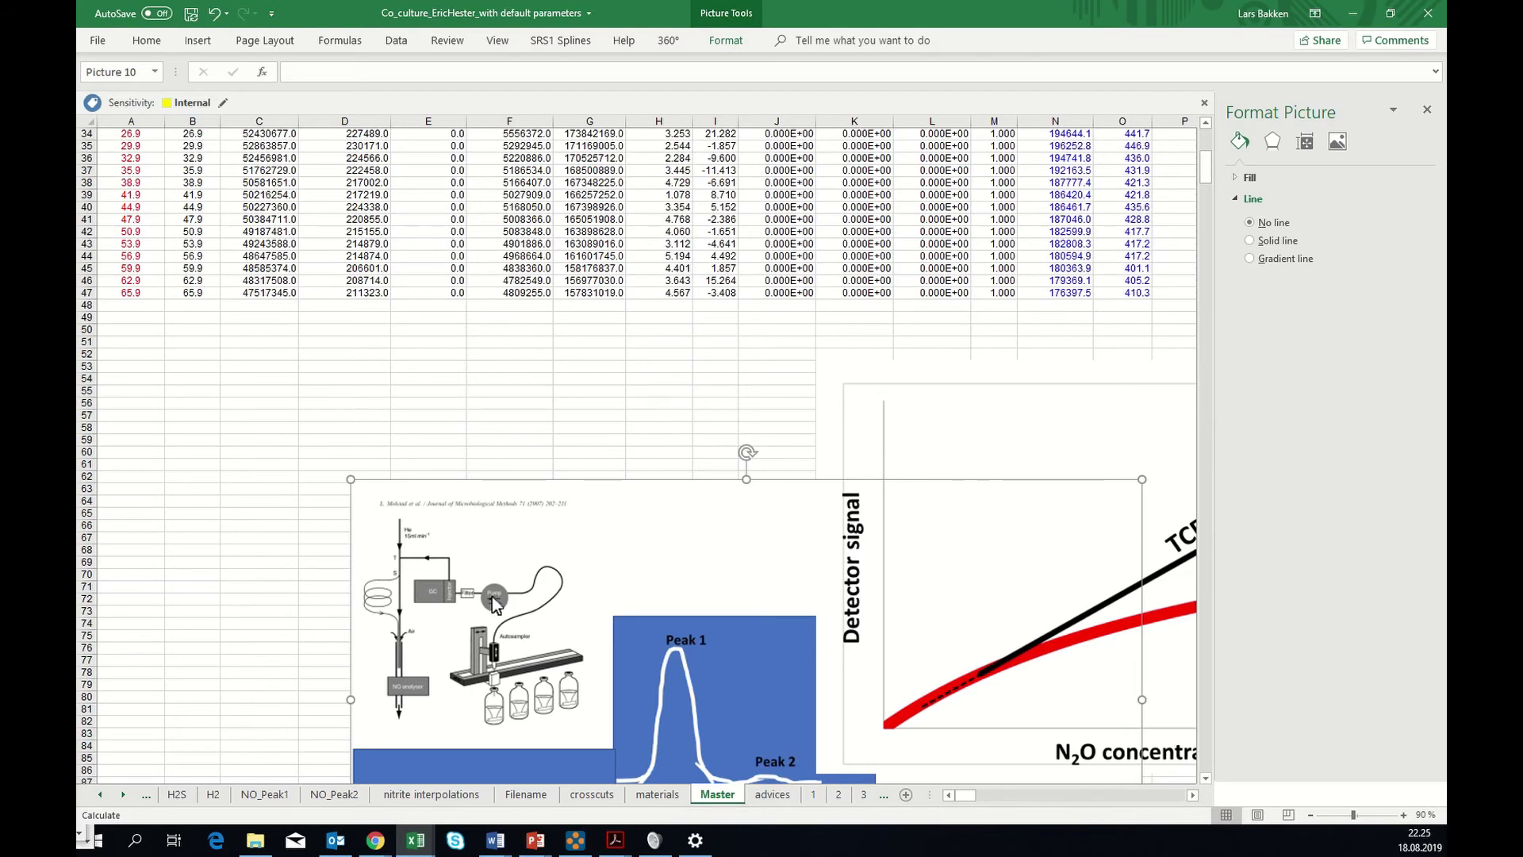
- Inspect the vial's liquid volume in Y2 and total volume in Z2
scroll(492, 596, "up", 9)
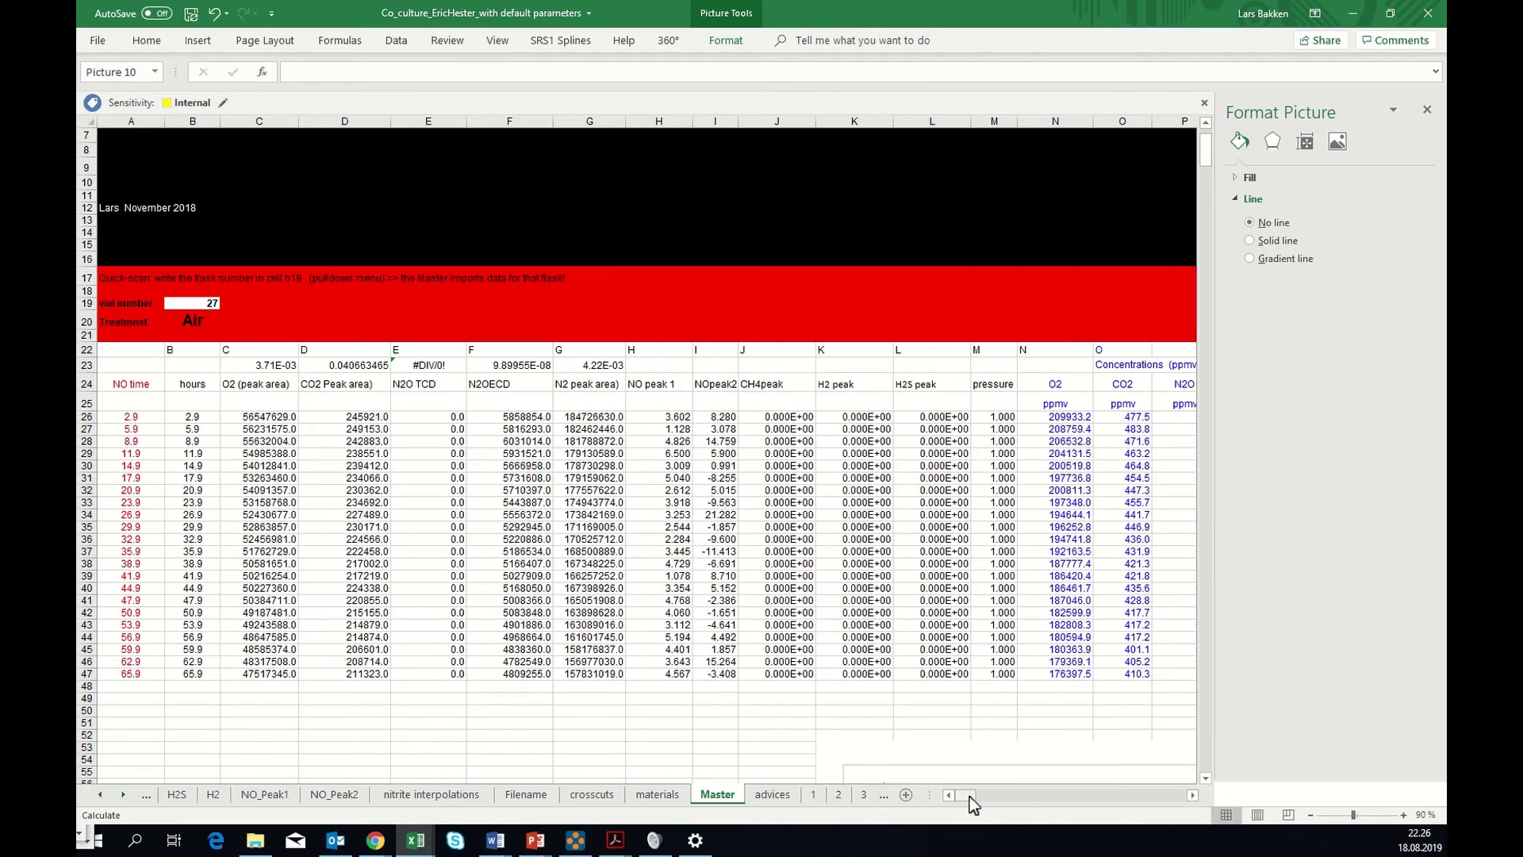
left_click_drag(969, 797, 984, 793)
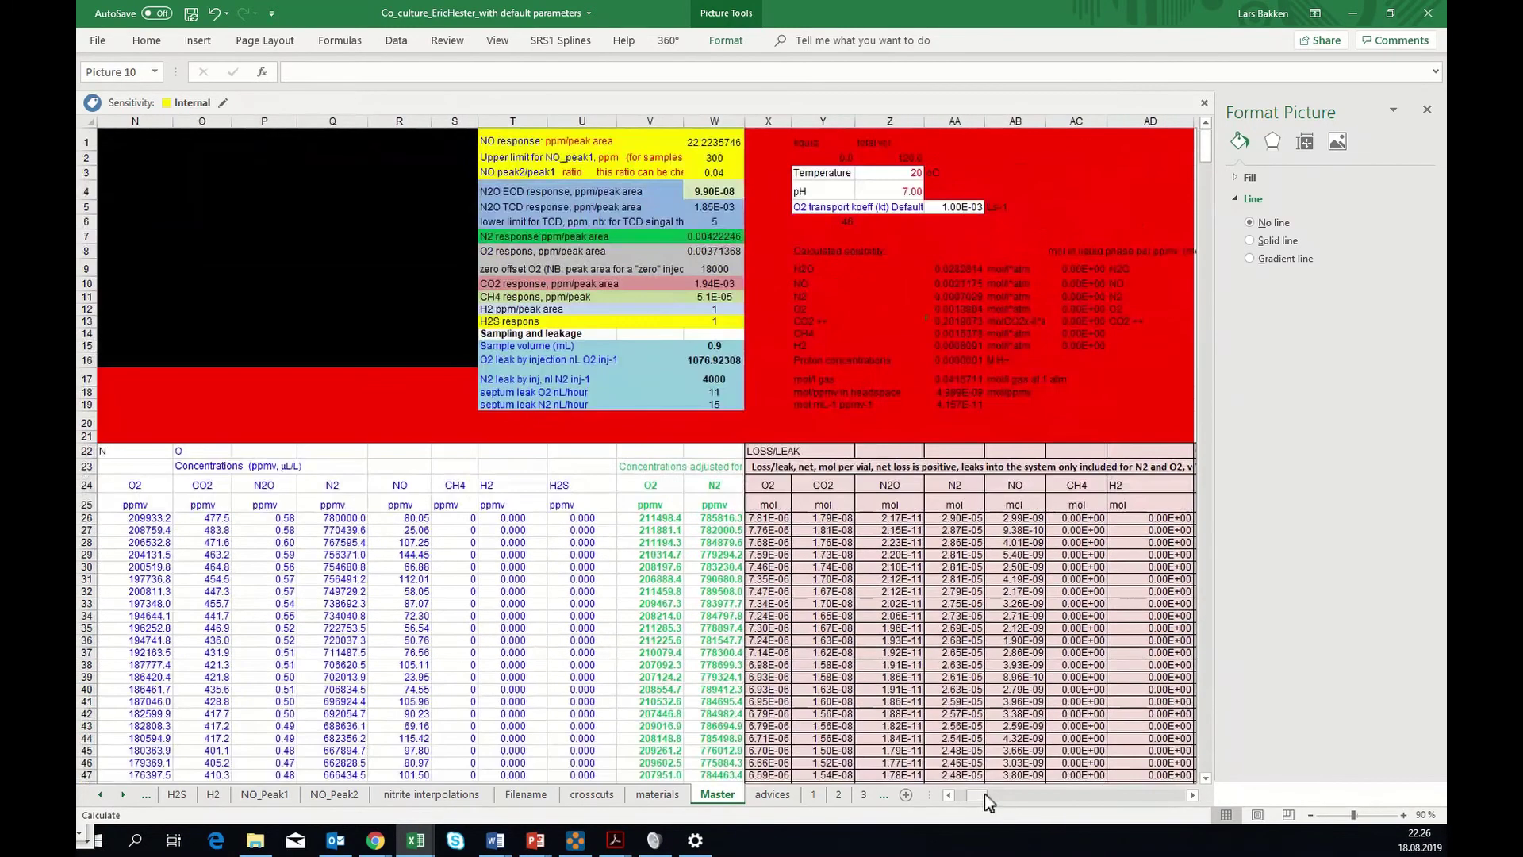
left_click(833, 157)
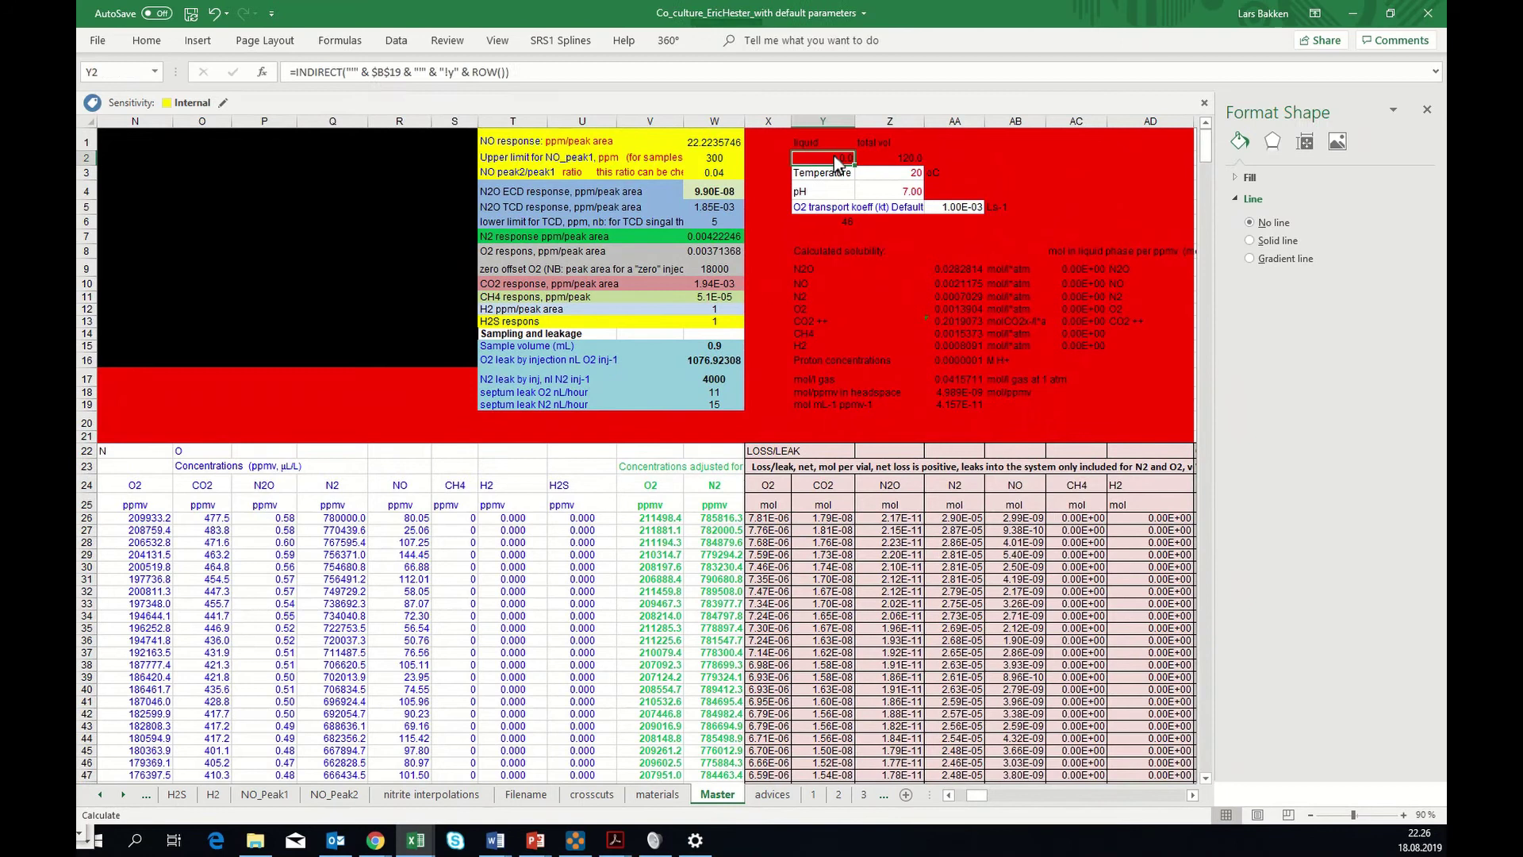
left_click(905, 162)
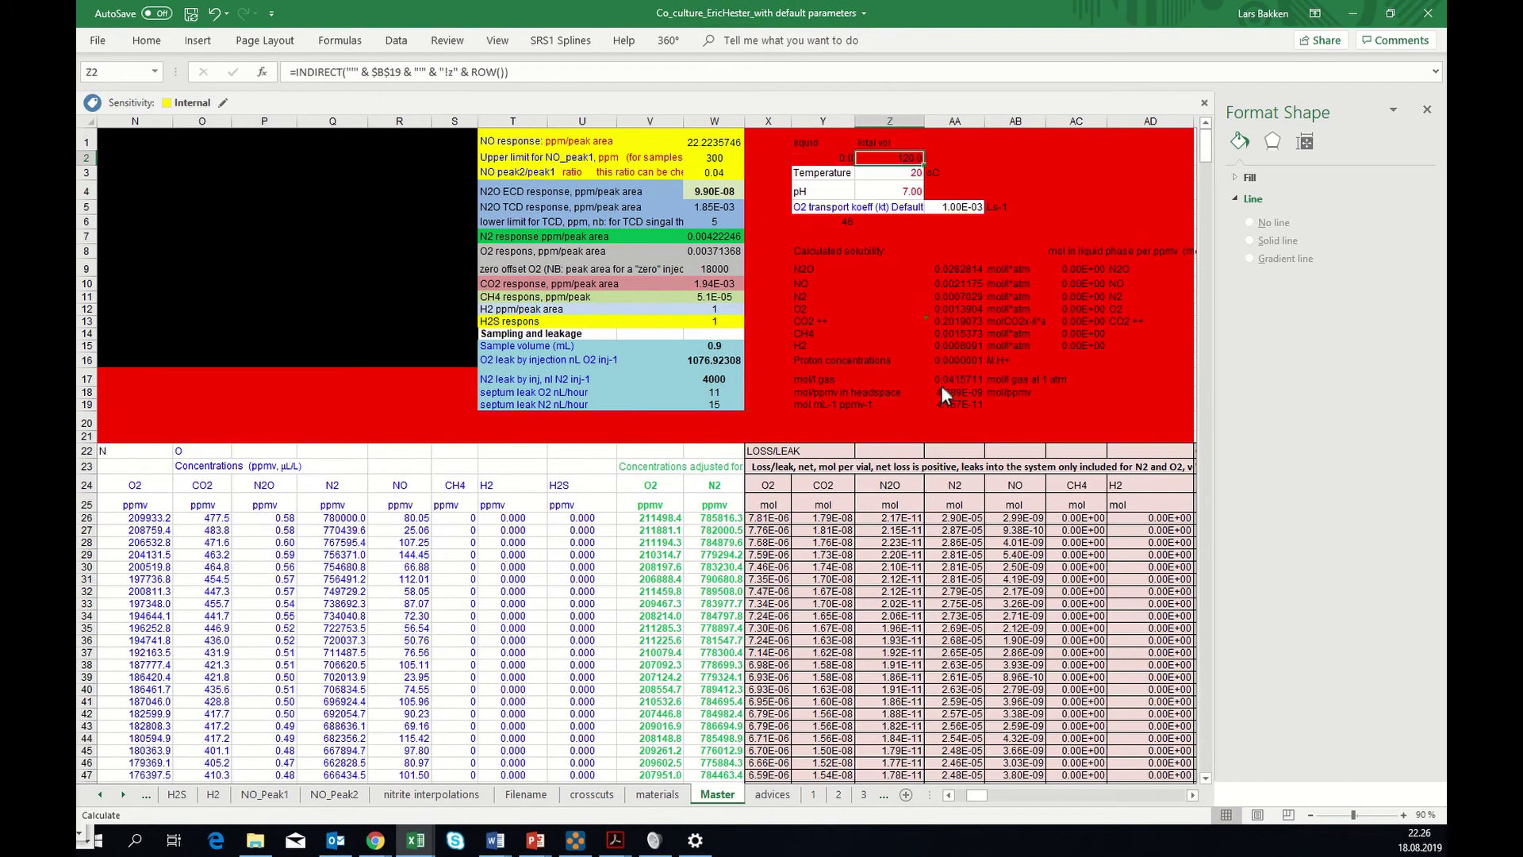
- Inspect the sample volume entry in W15 under Sampling and leakage
left_click_drag(979, 800, 969, 809)
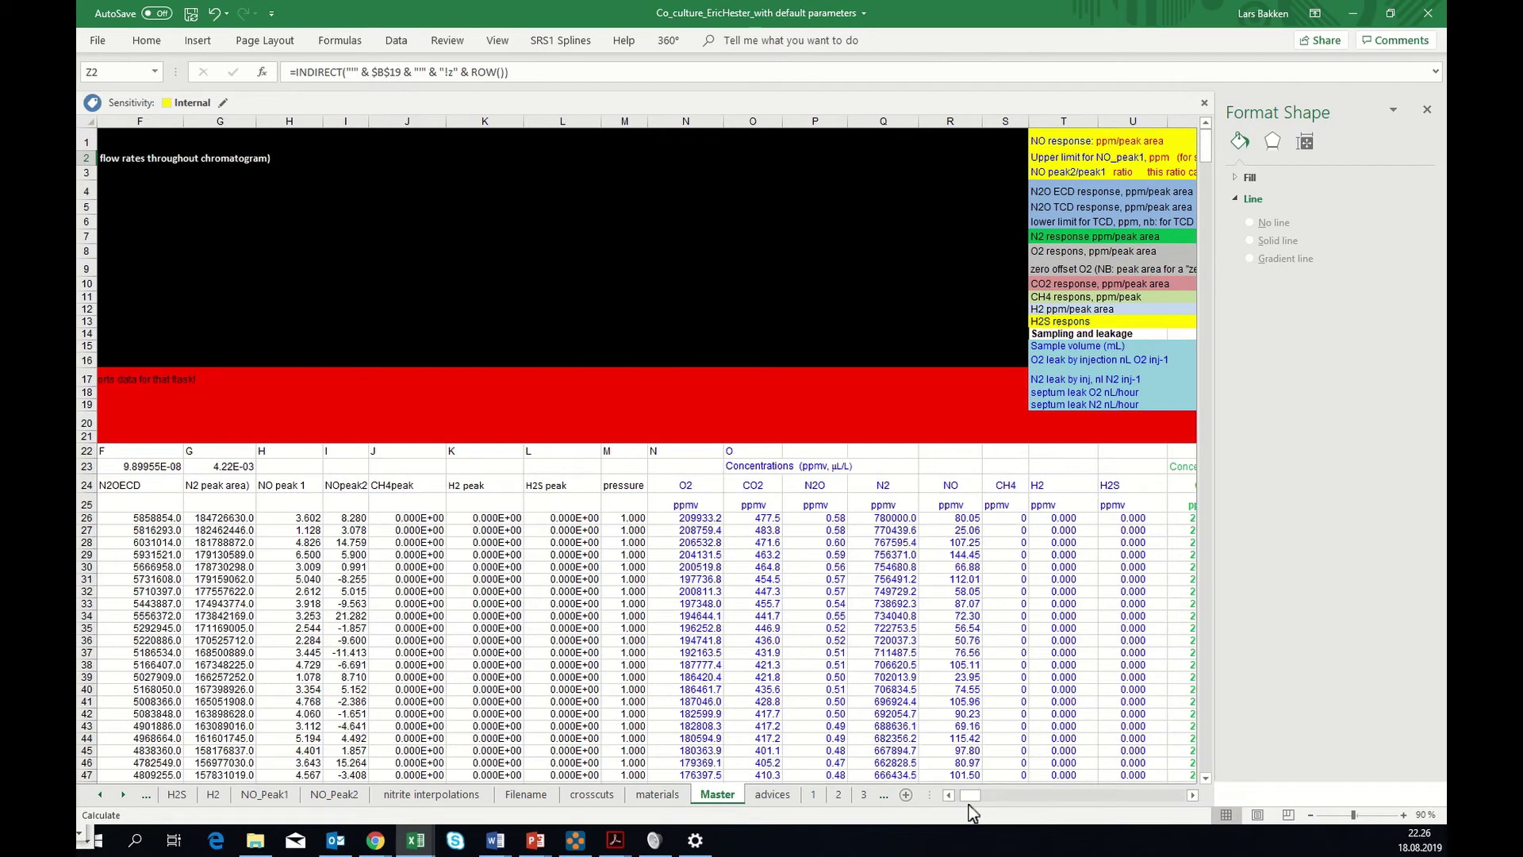
left_click(1192, 795)
left_click(1192, 796)
left_click(1192, 796)
scroll(1190, 797, "down", 2)
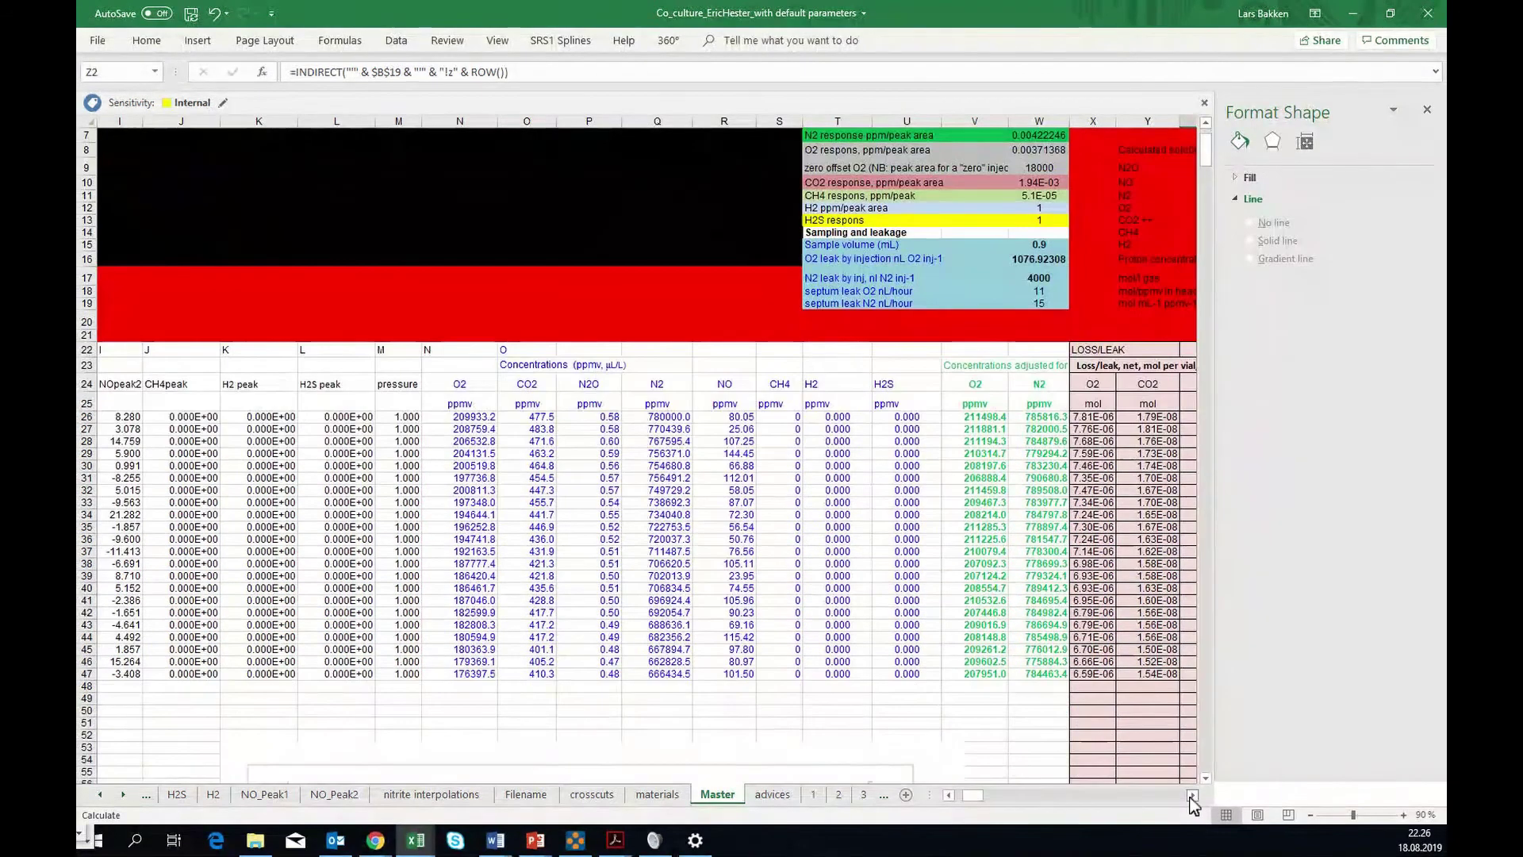
left_click(1041, 245)
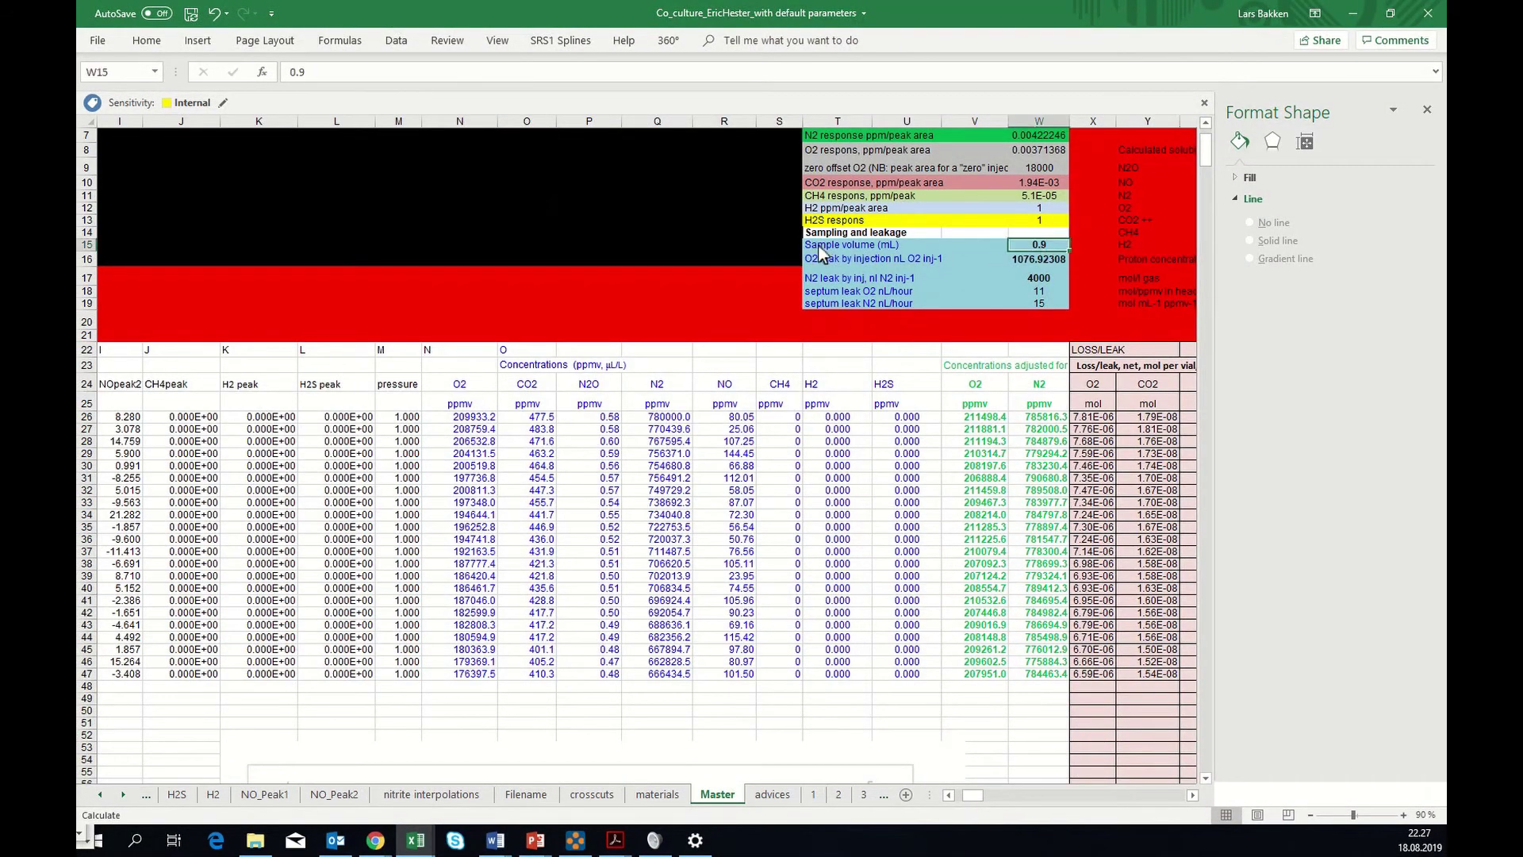
left_click(825, 248)
left_click(1041, 246)
- Read the adjusted concentrations heading in V23 and compare the N2 concentrations in Q26:Q47 with the leak-adjusted ones in W26:W47
left_click(965, 369)
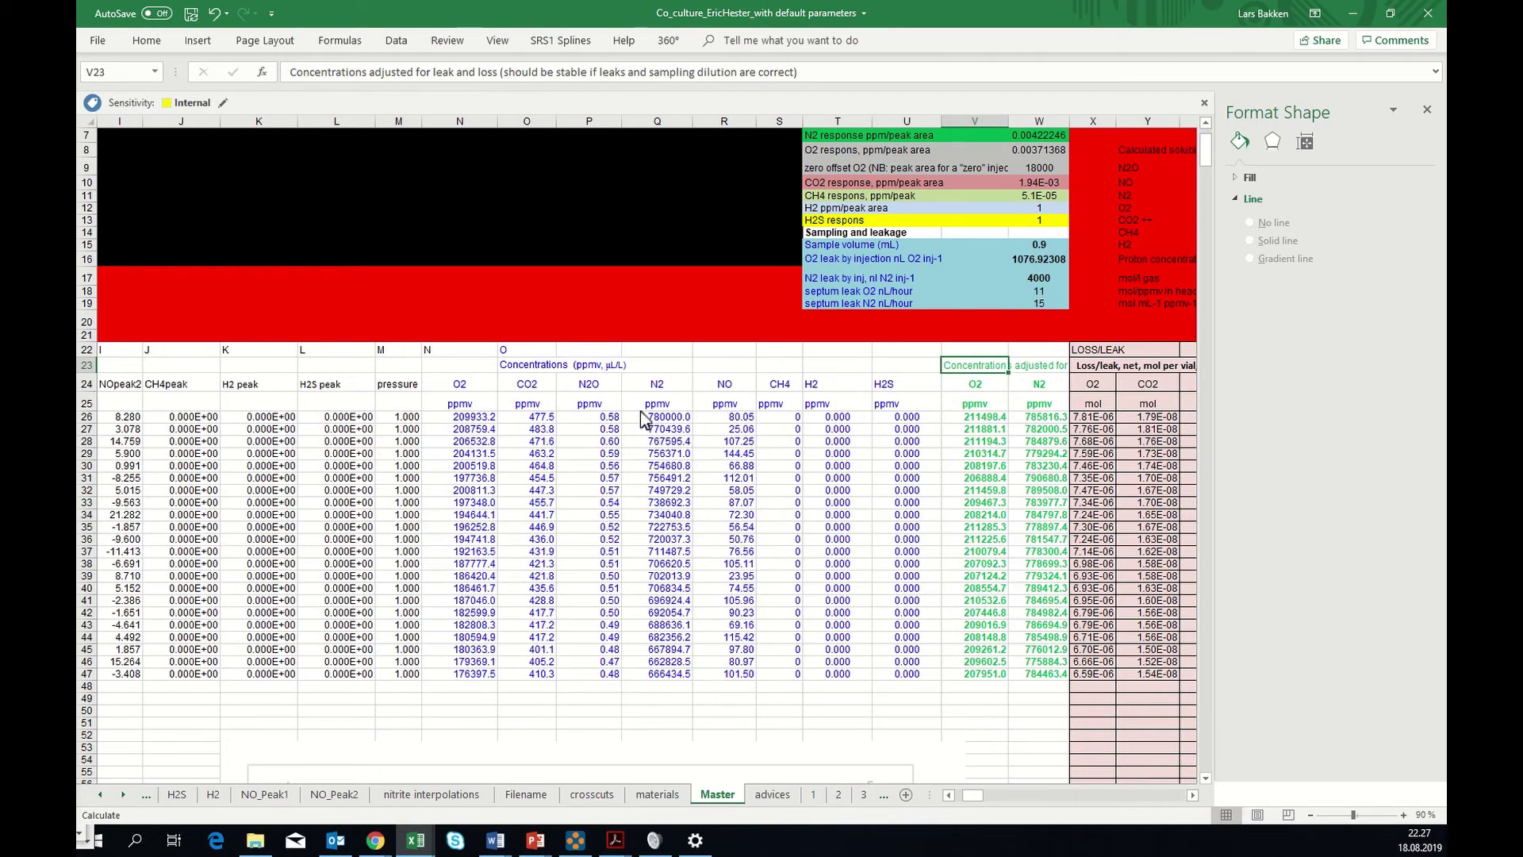
left_click_drag(658, 417, 665, 674)
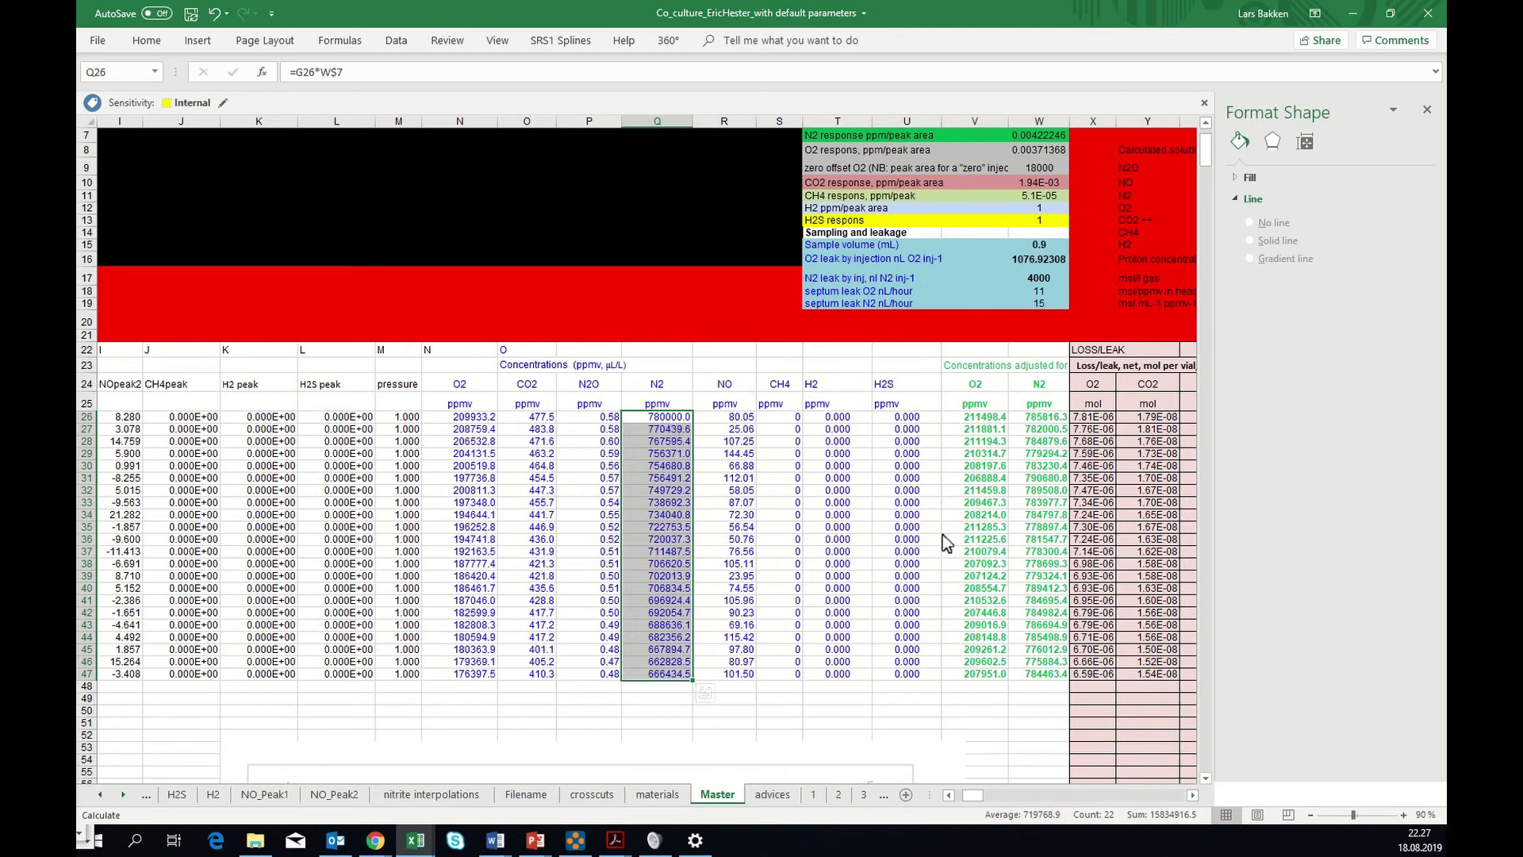
left_click_drag(1041, 424, 1035, 674)
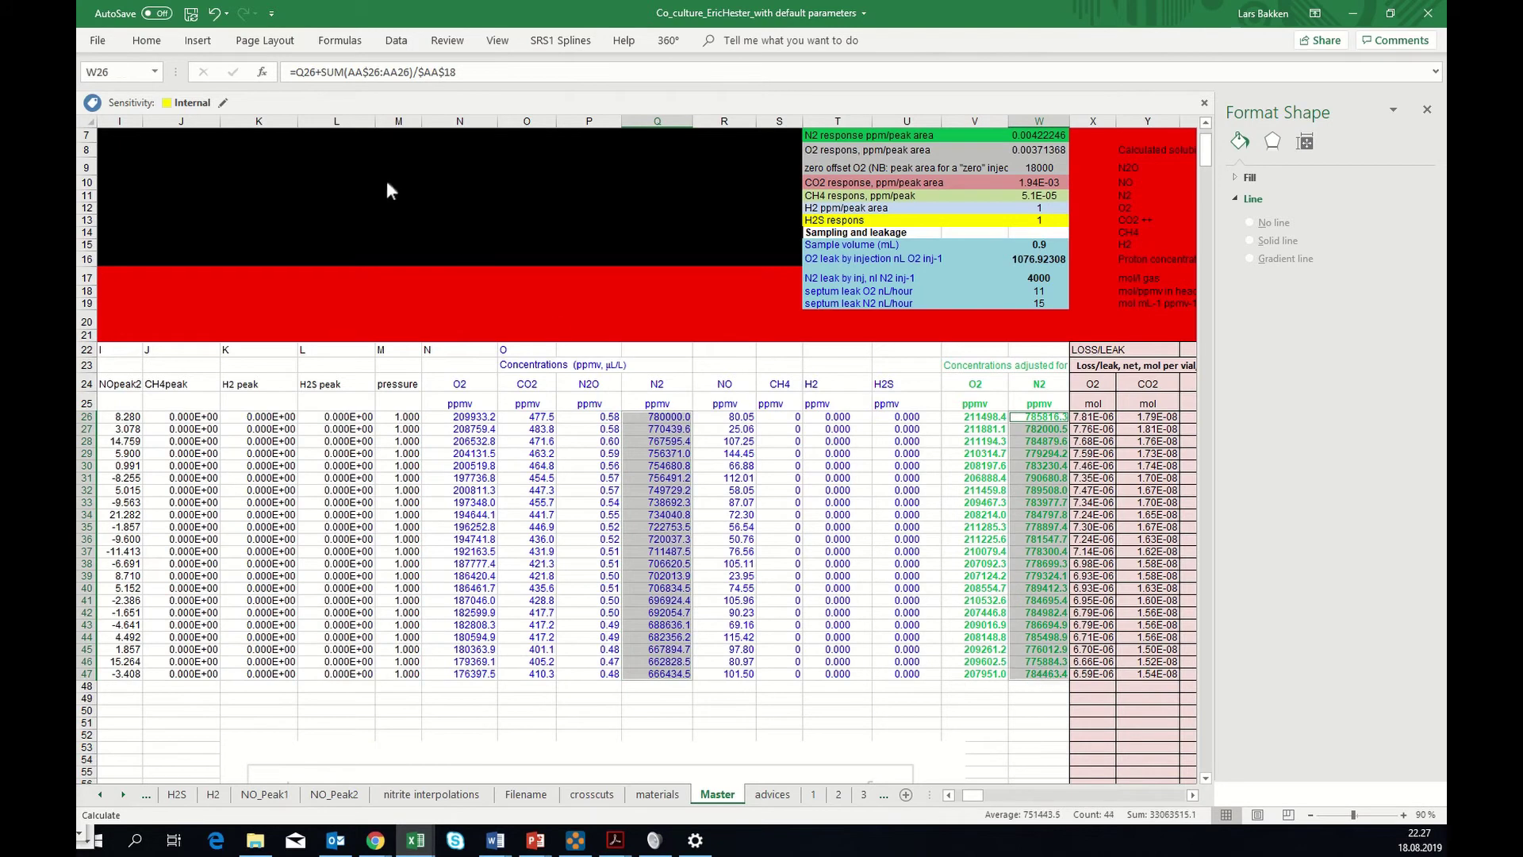
- Chart the measured and leak-adjusted N2 concentrations (Q26:Q47, W26:W47) as lines with markers and move the chart above the data table
left_click(198, 40)
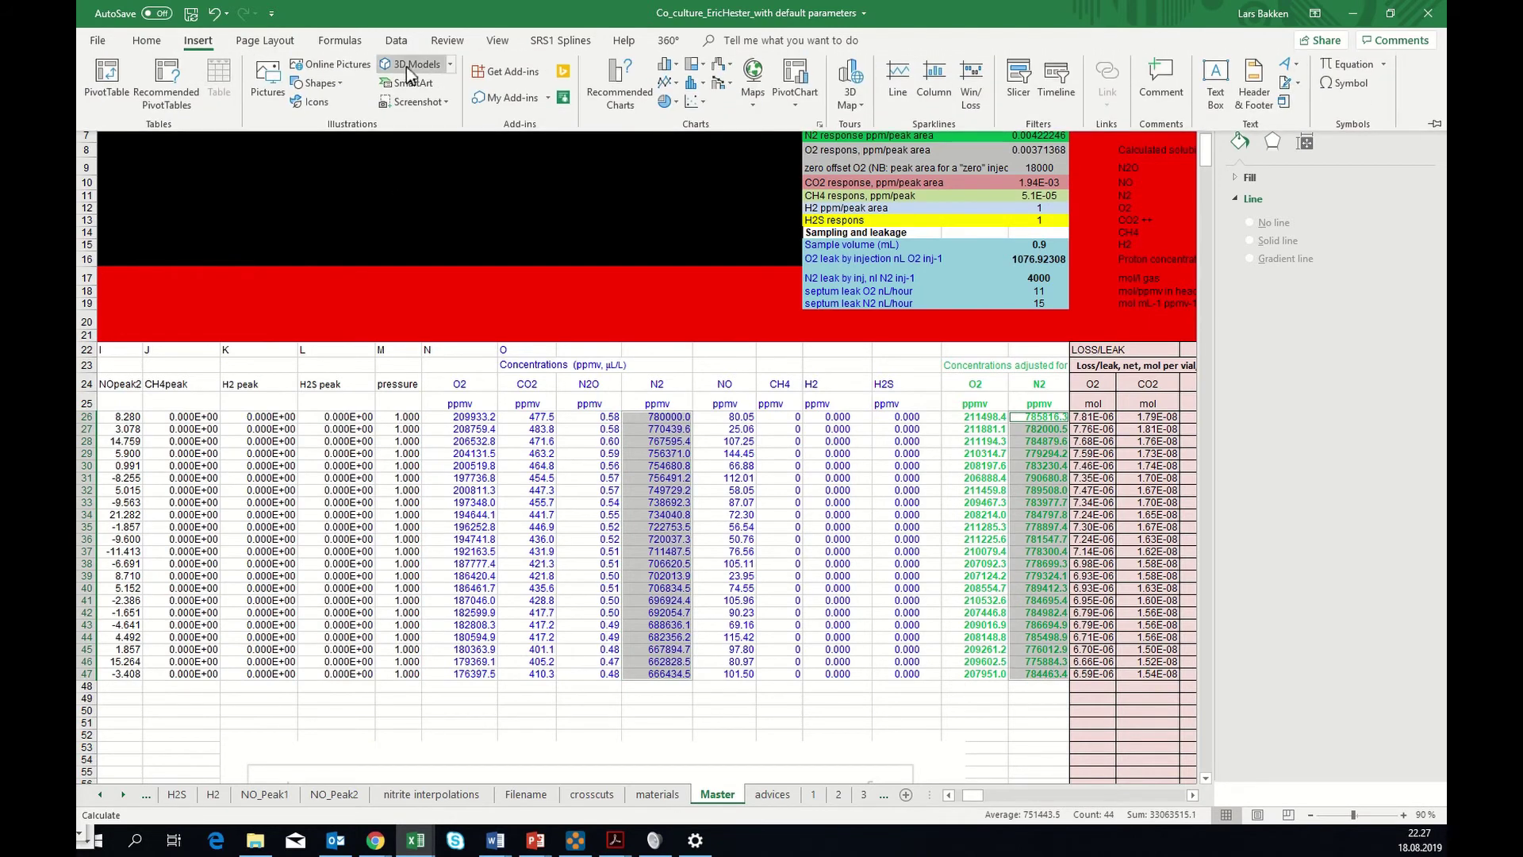
left_click(666, 82)
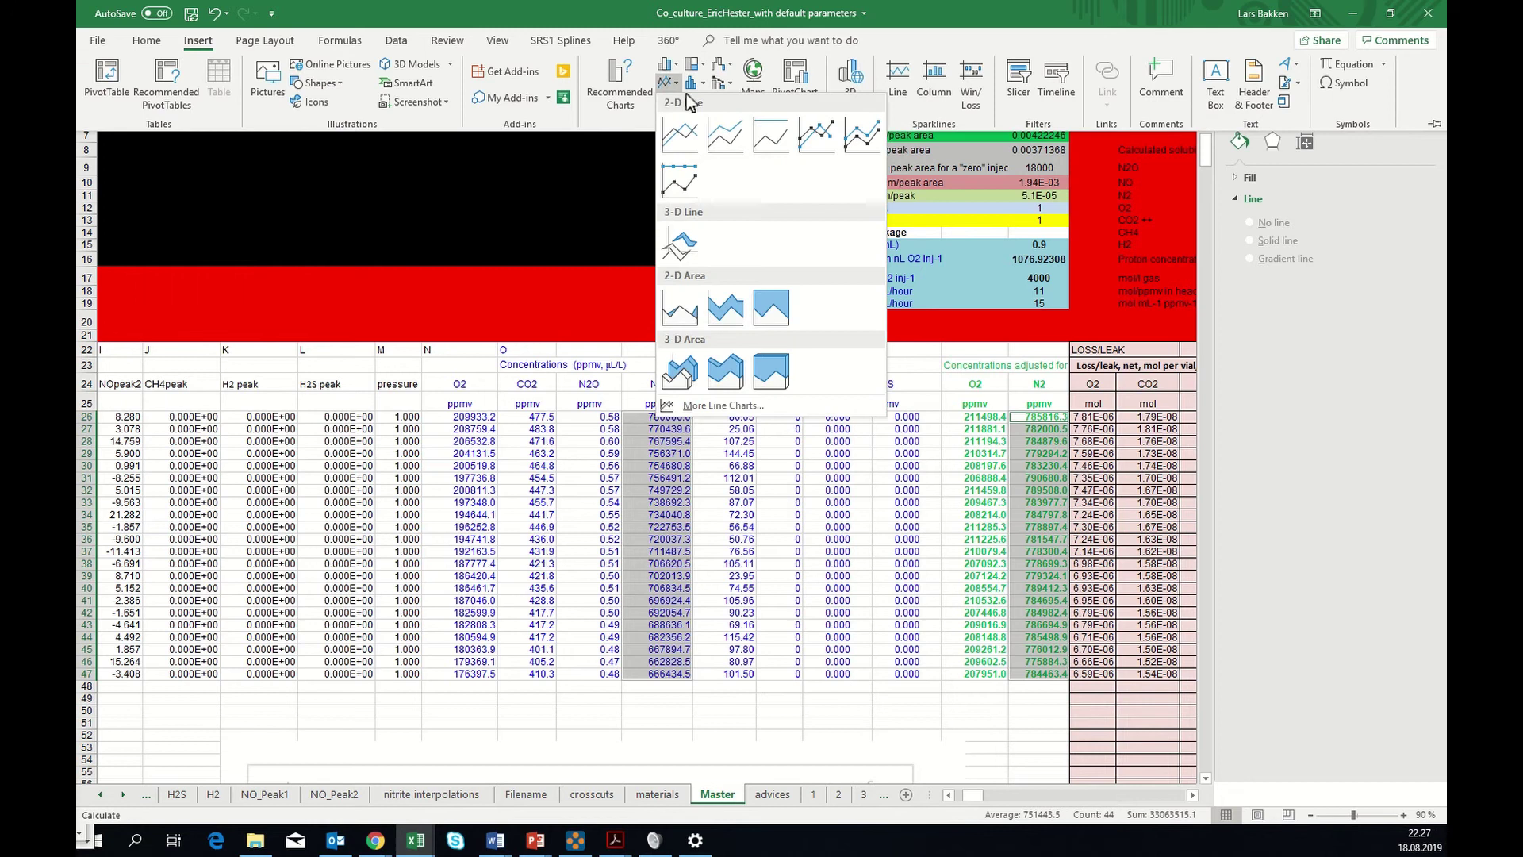
left_click(816, 135)
left_click(658, 442)
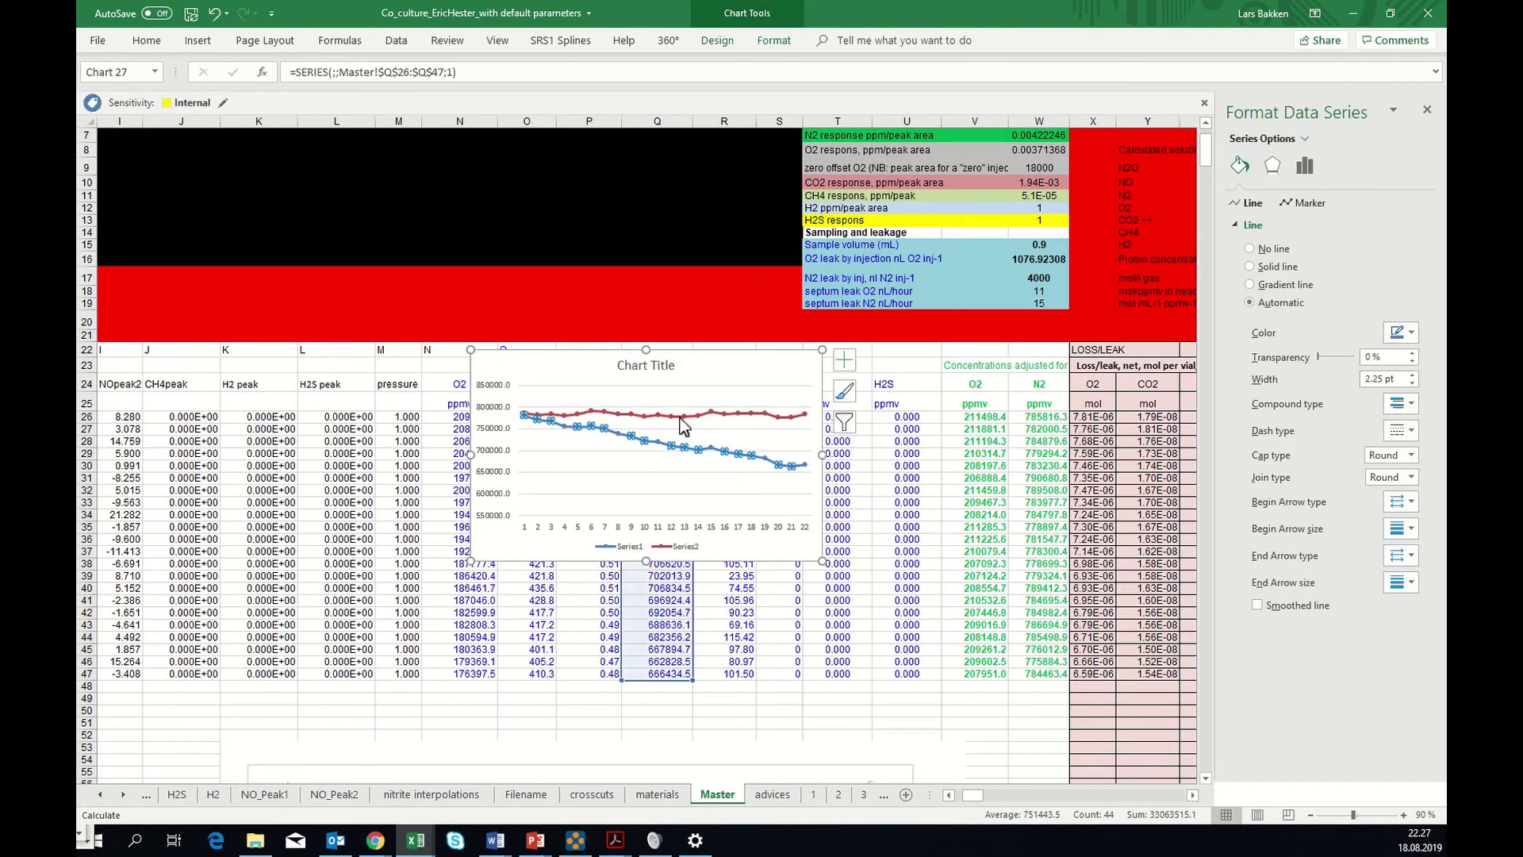
left_click(681, 417)
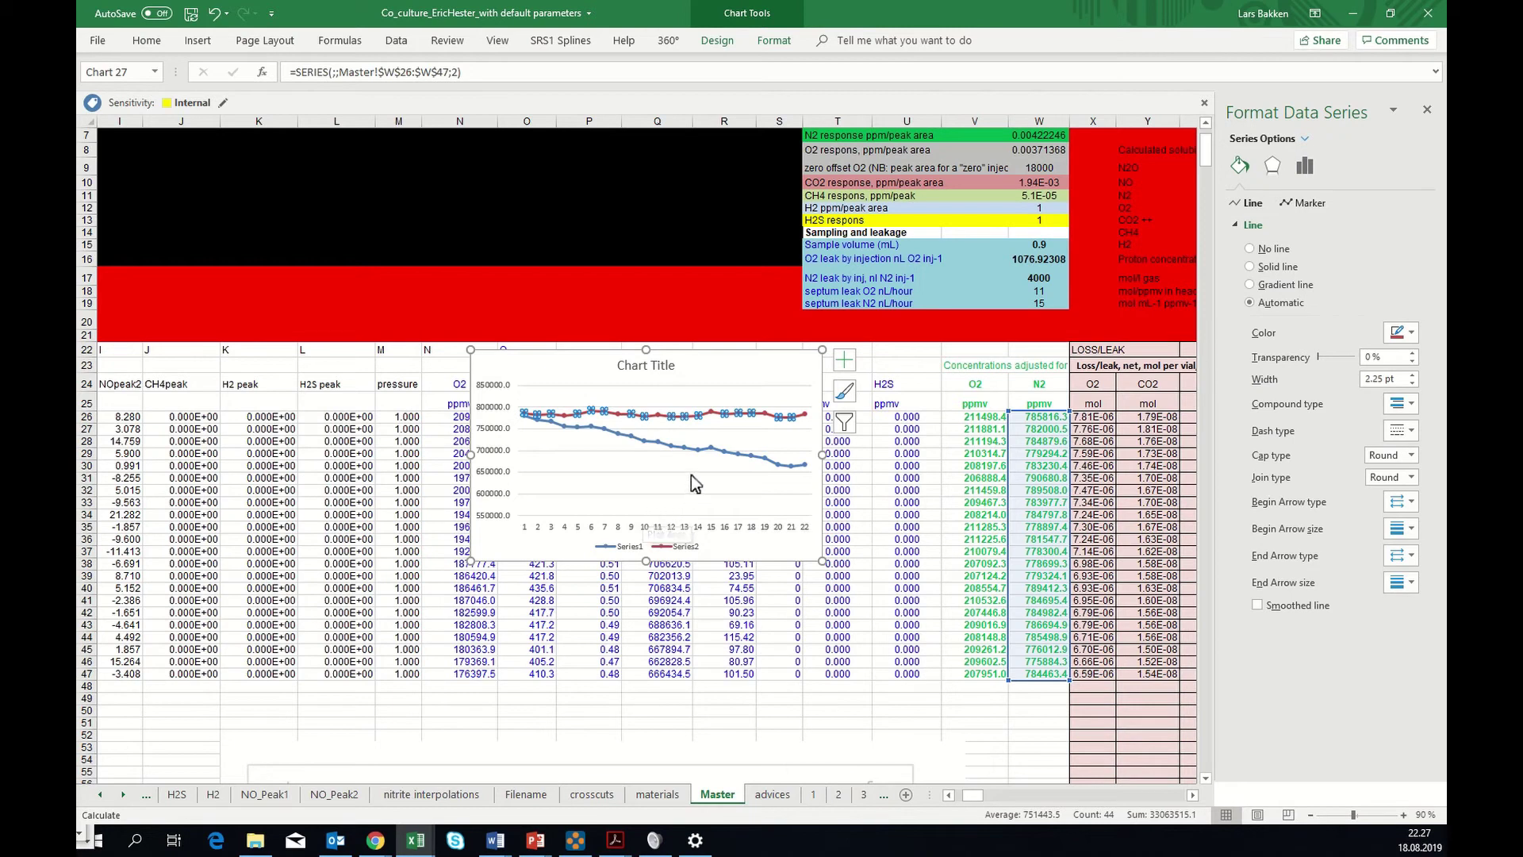
left_click_drag(568, 363, 445, 189)
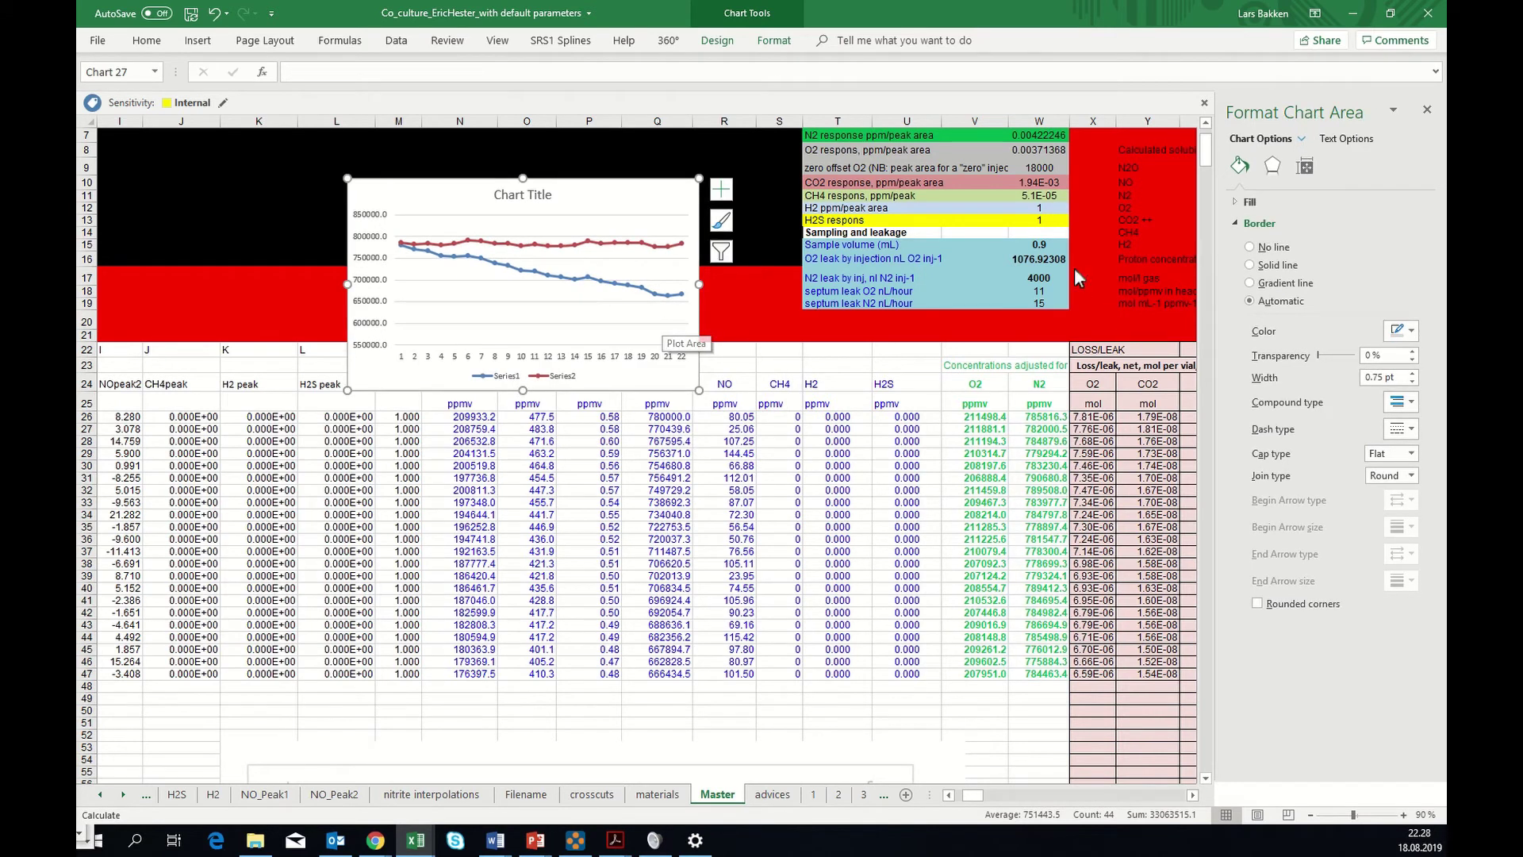
- Try a sample volume of 0 mL in W15 and restore it to 0.9 mL
left_click(1043, 245)
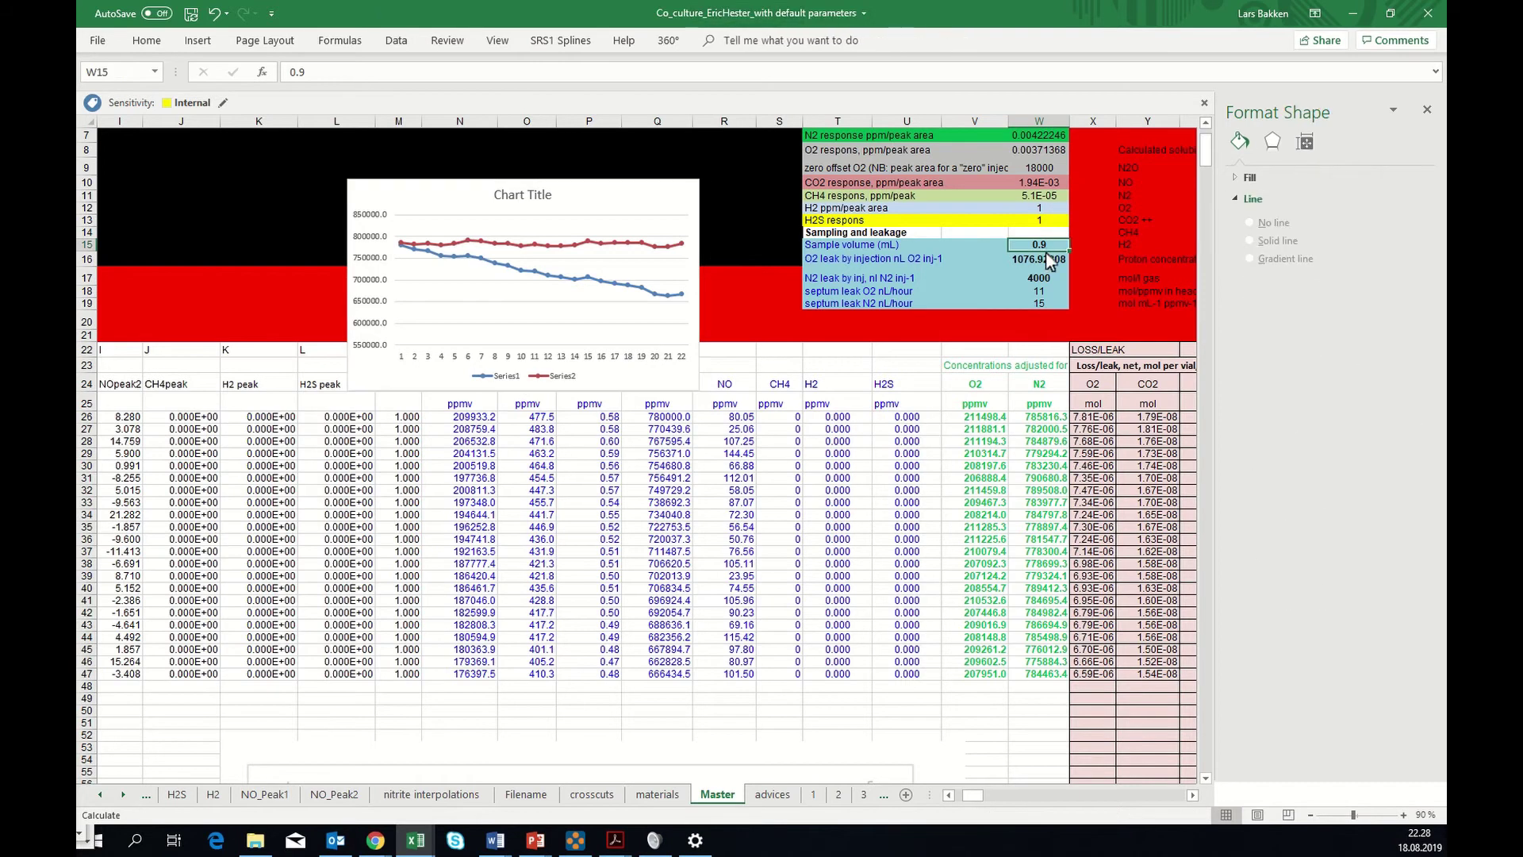
type("0")
key("Return")
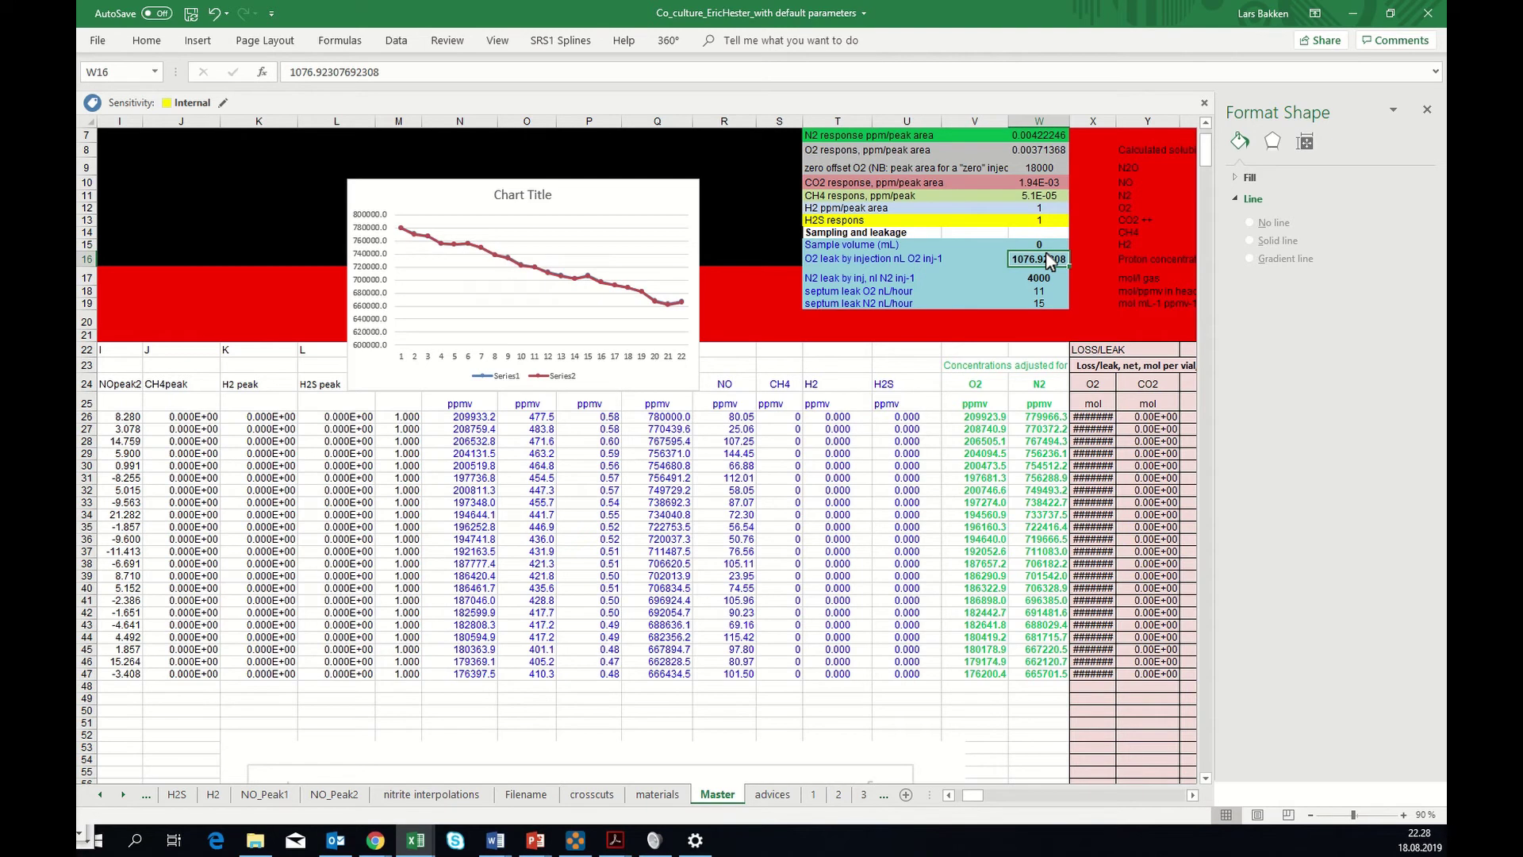
left_click(1038, 247)
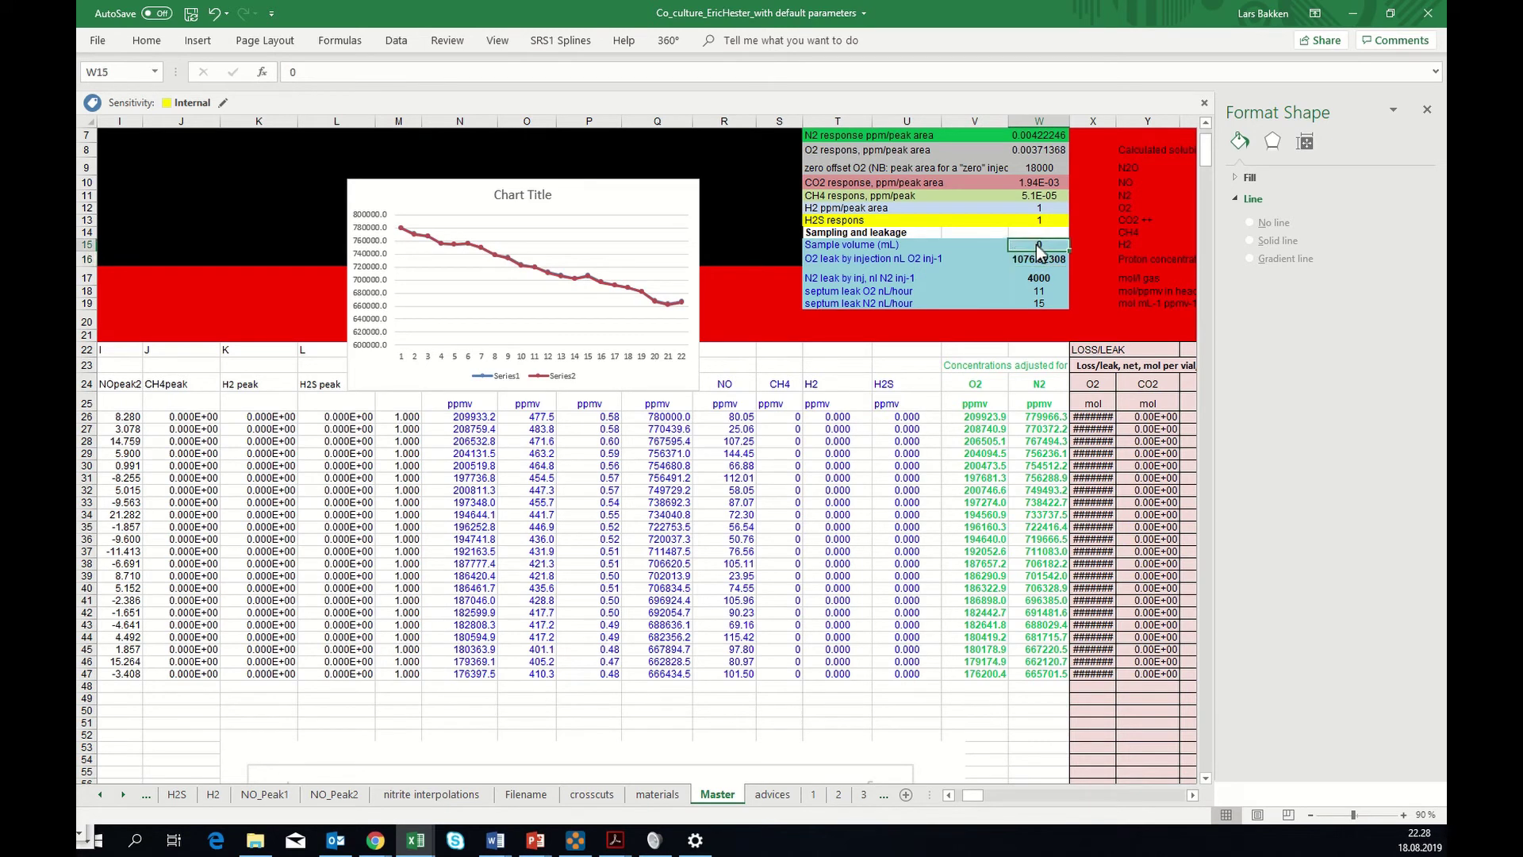
type("0.9")
key("Return")
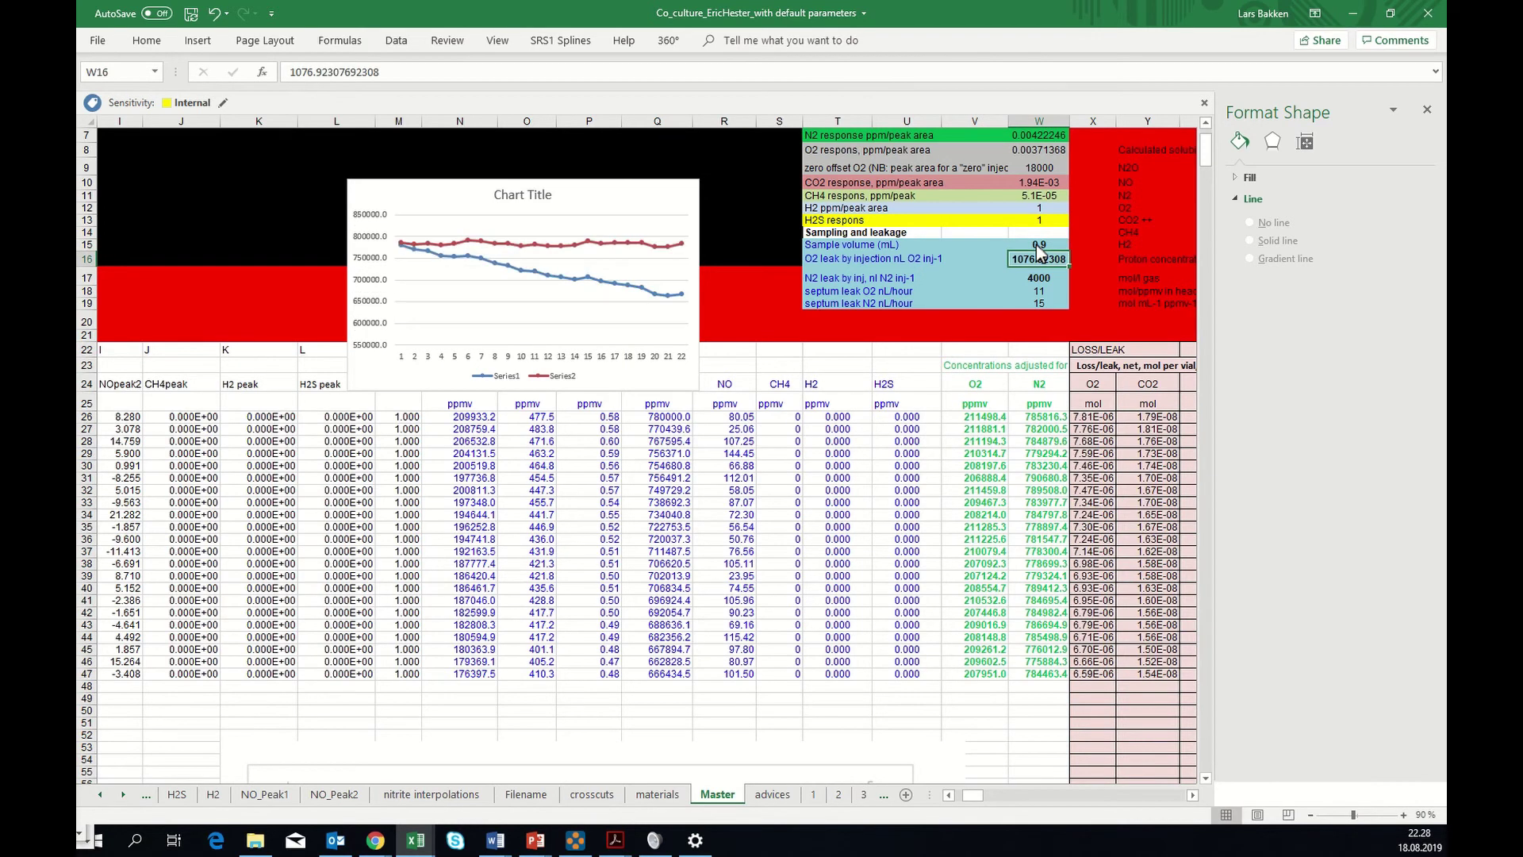
- Delete the measured N2 series (Q26:Q47) from the chart, keeping only the leak-adjusted series
left_click(635, 241)
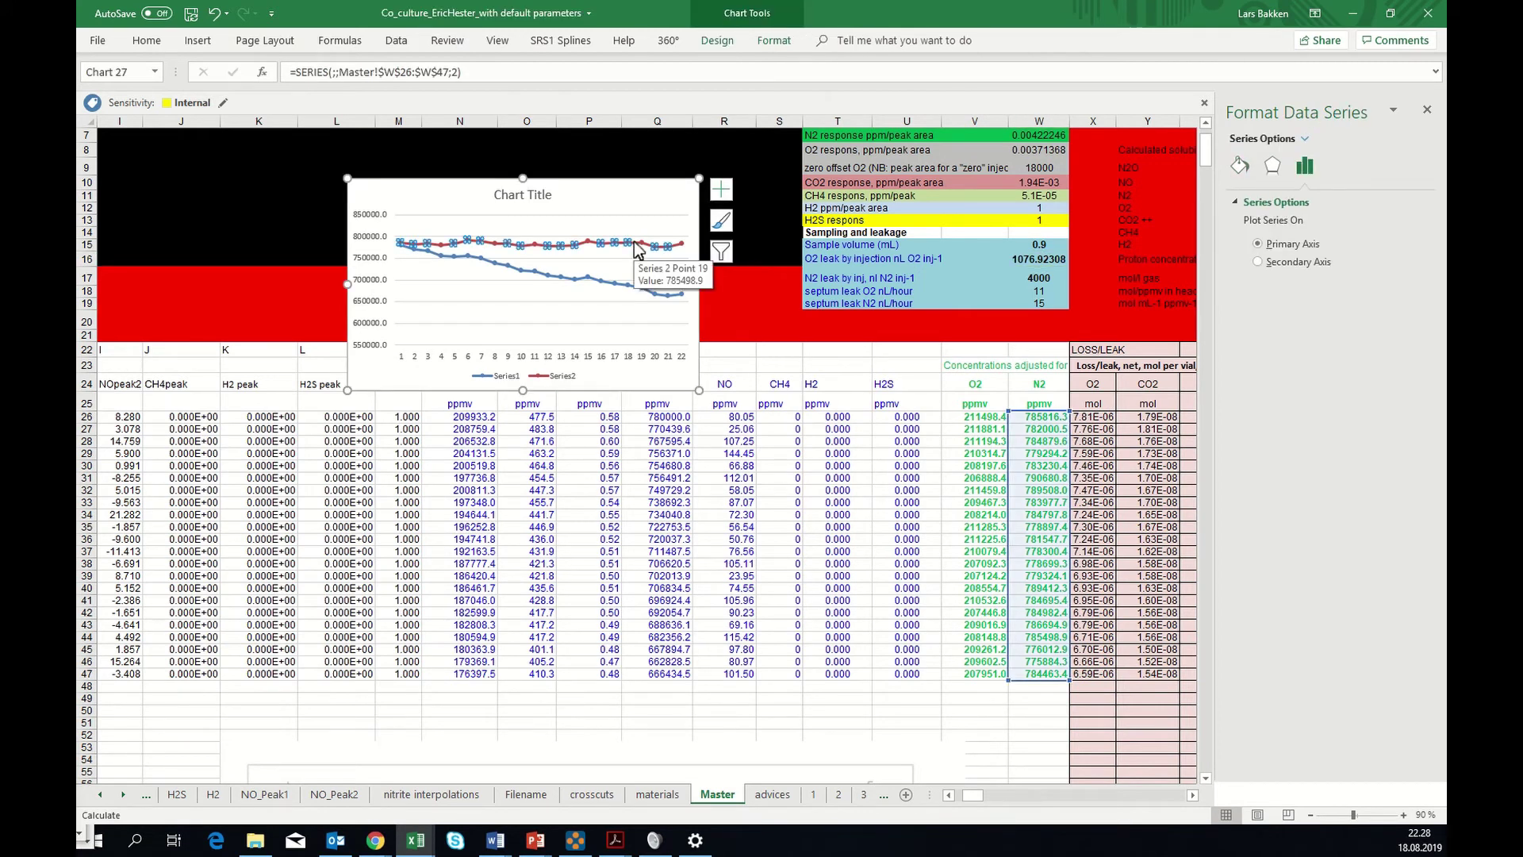
left_click(1039, 245)
left_click(597, 281)
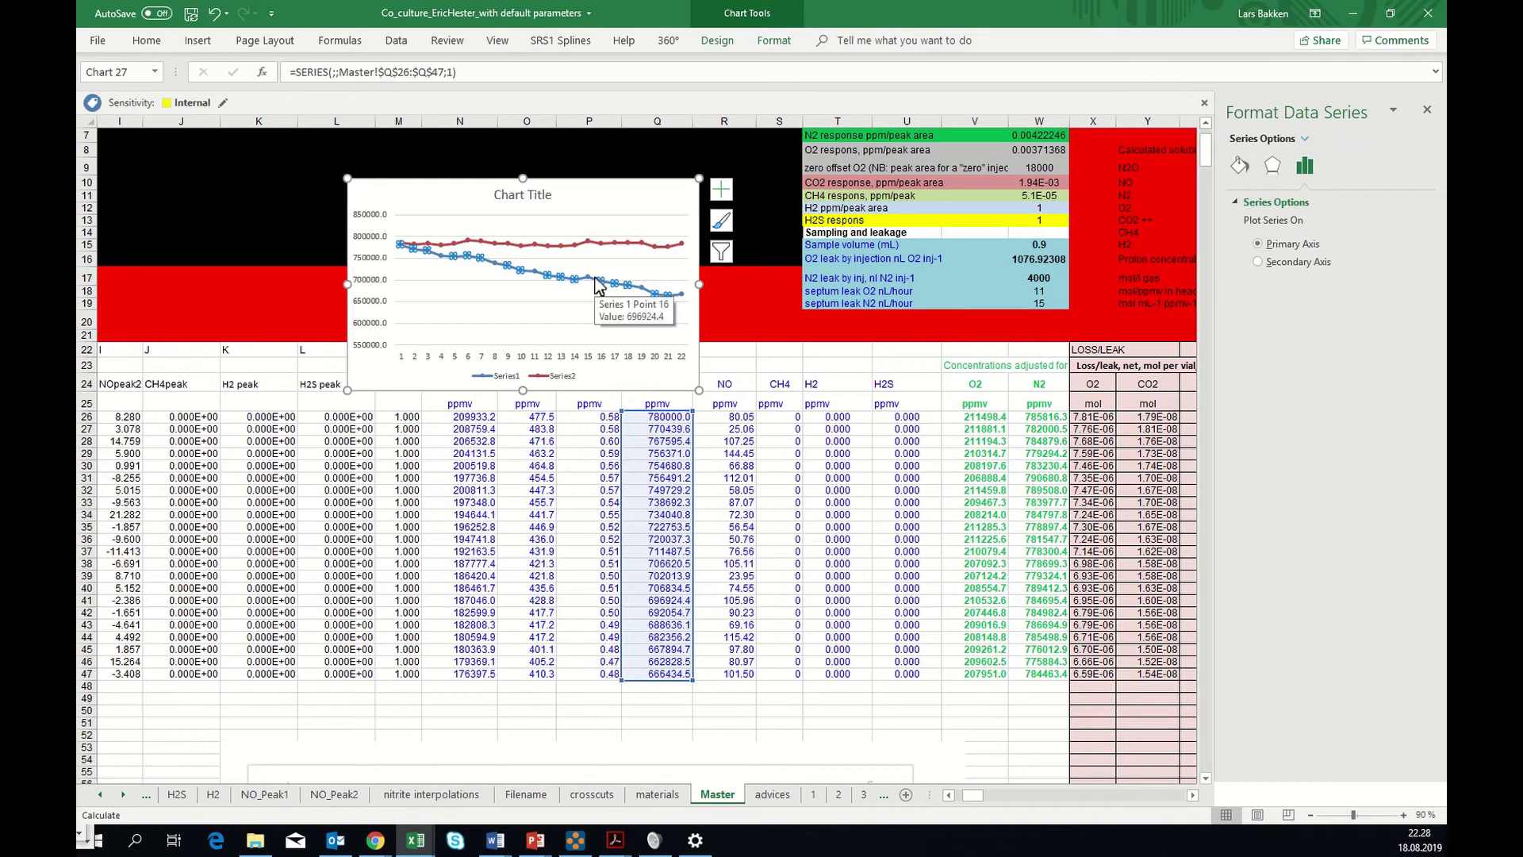
key("Delete")
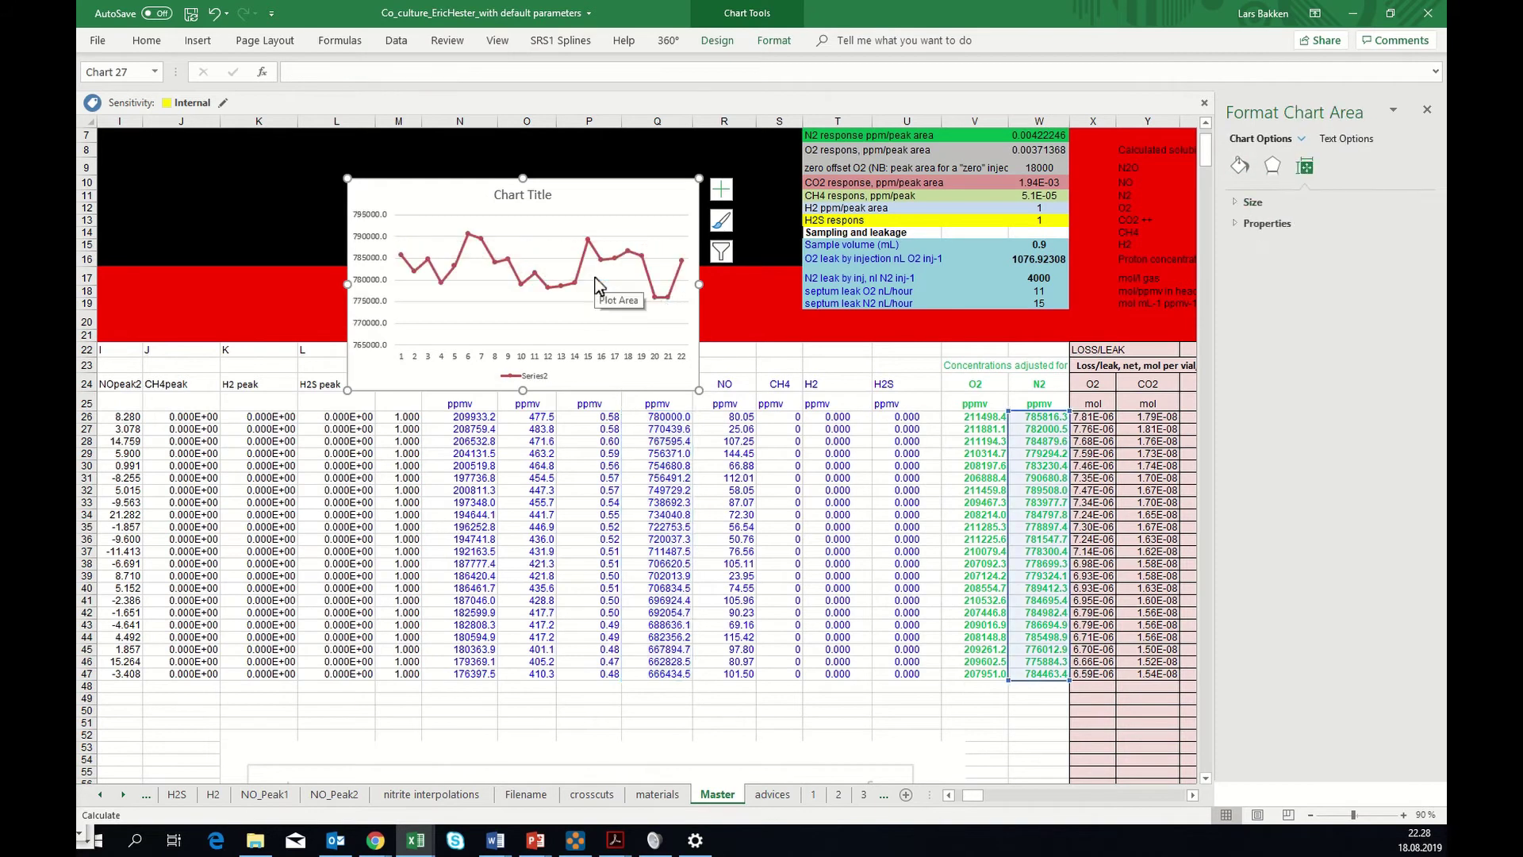
- Add a linear trendline to the leak-adjusted N2 series in the chart
left_click(517, 274)
right_click(516, 270)
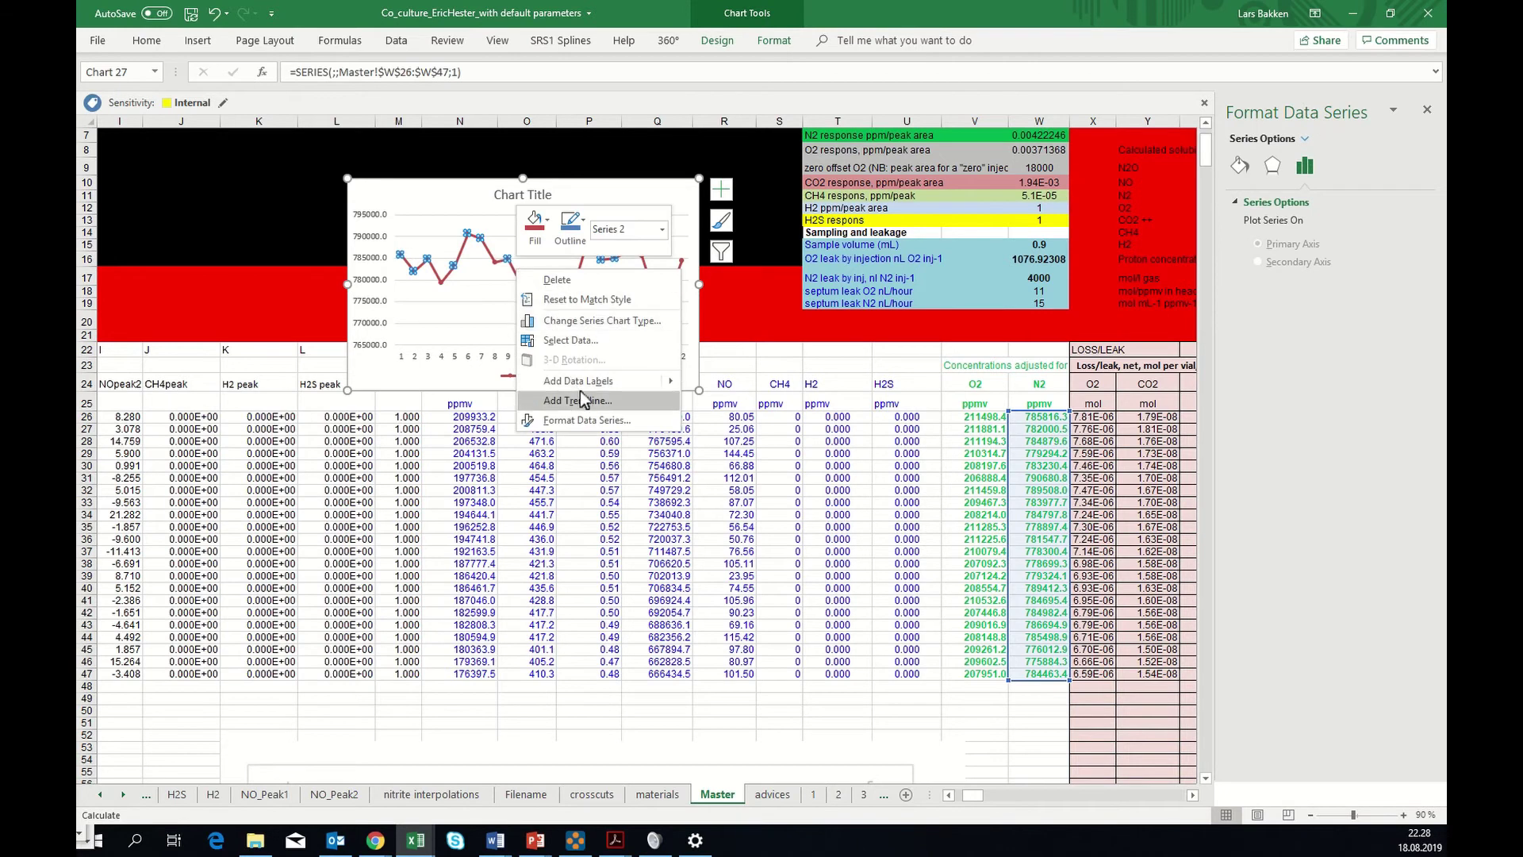
left_click(581, 401)
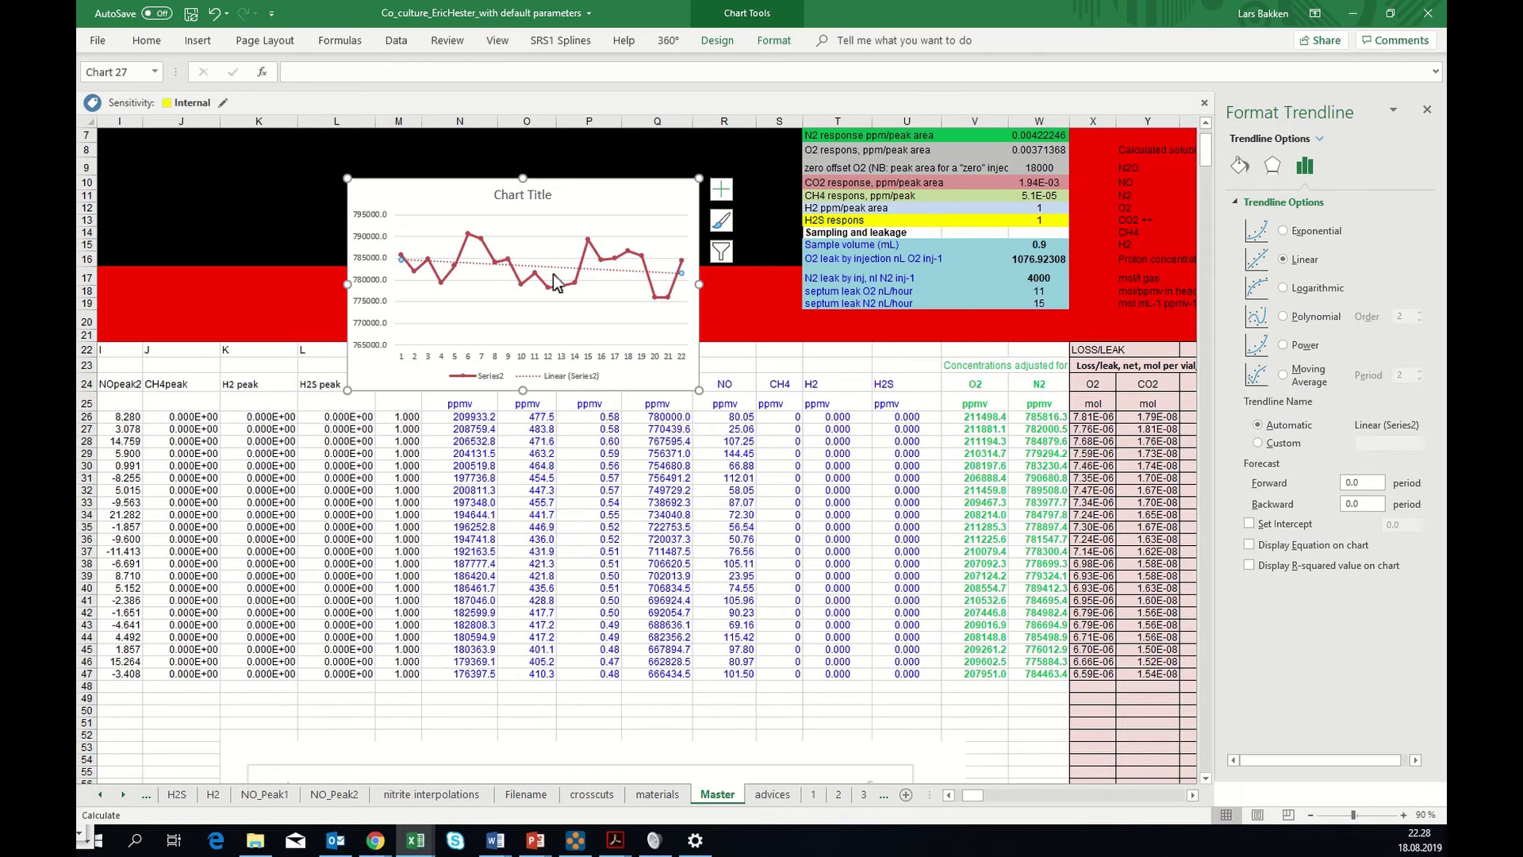
- Set the sample volume in W15 to 0.92 mL and refine it to 0.925 mL
left_click(1044, 245)
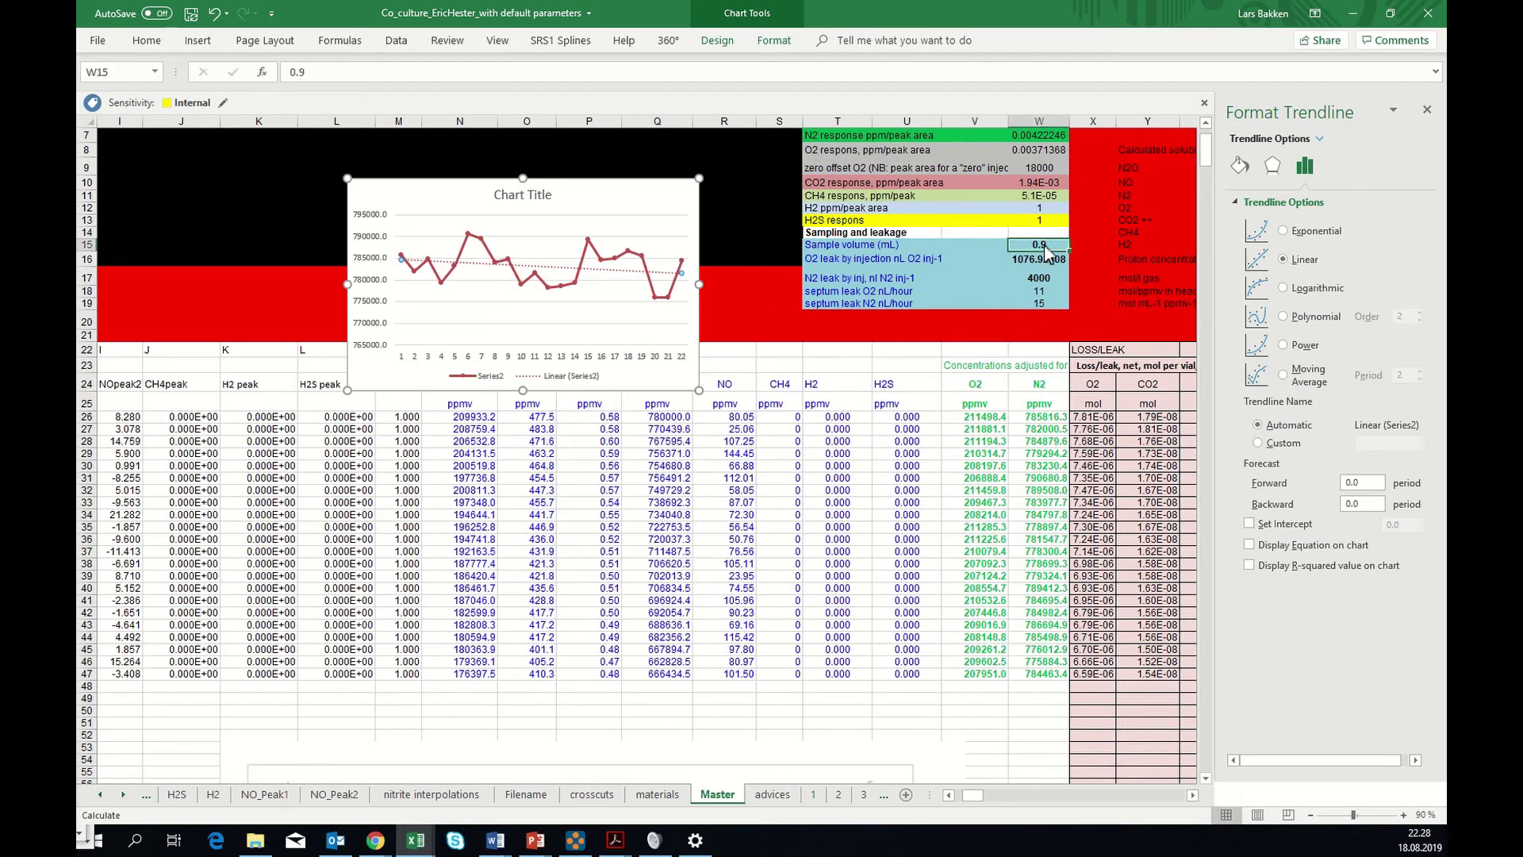
left_click(308, 75)
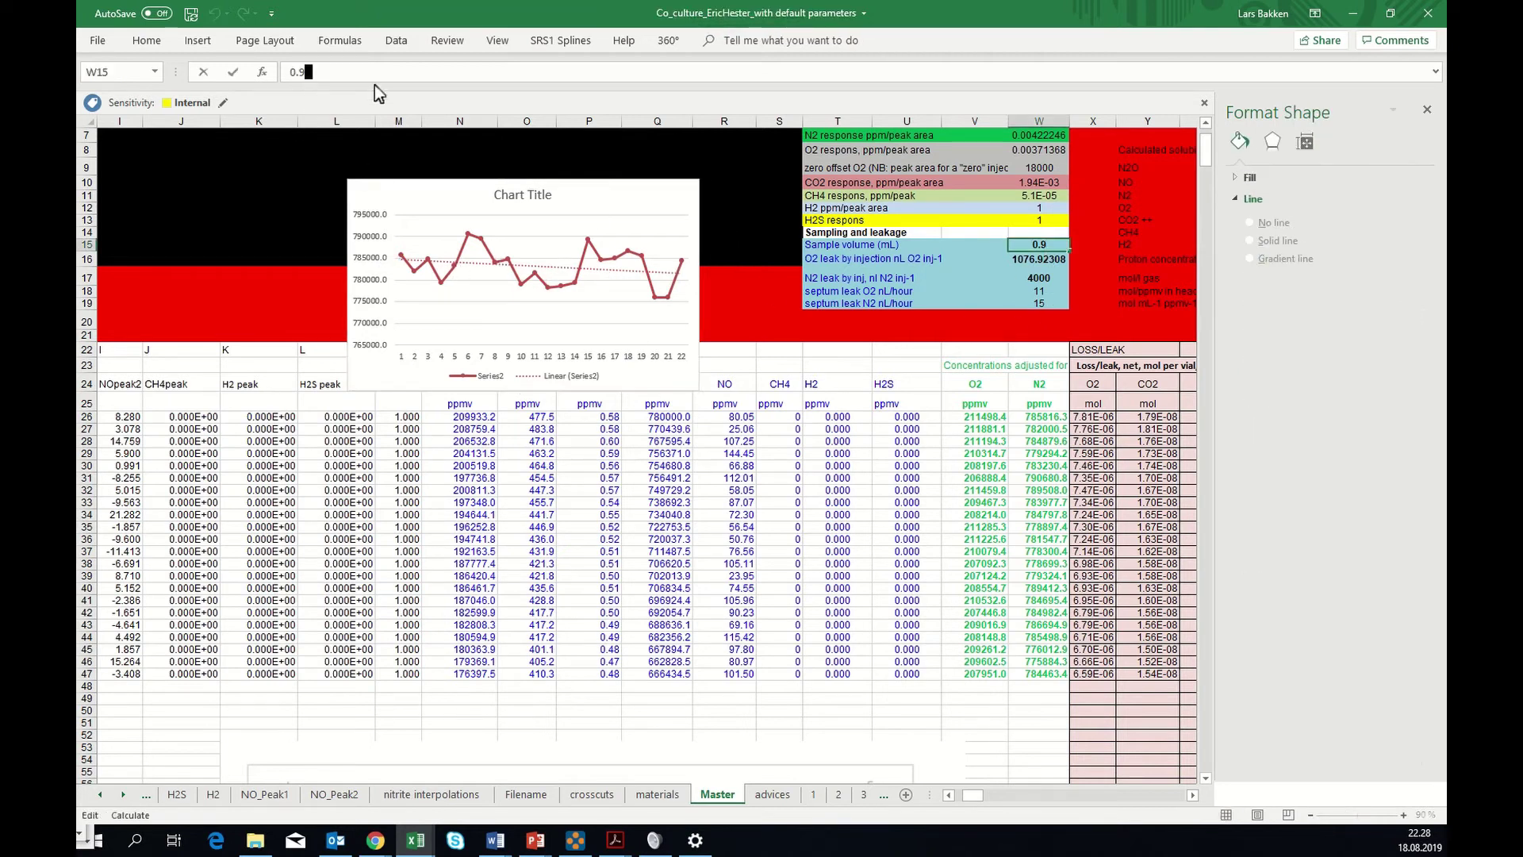
type("2")
key("Return")
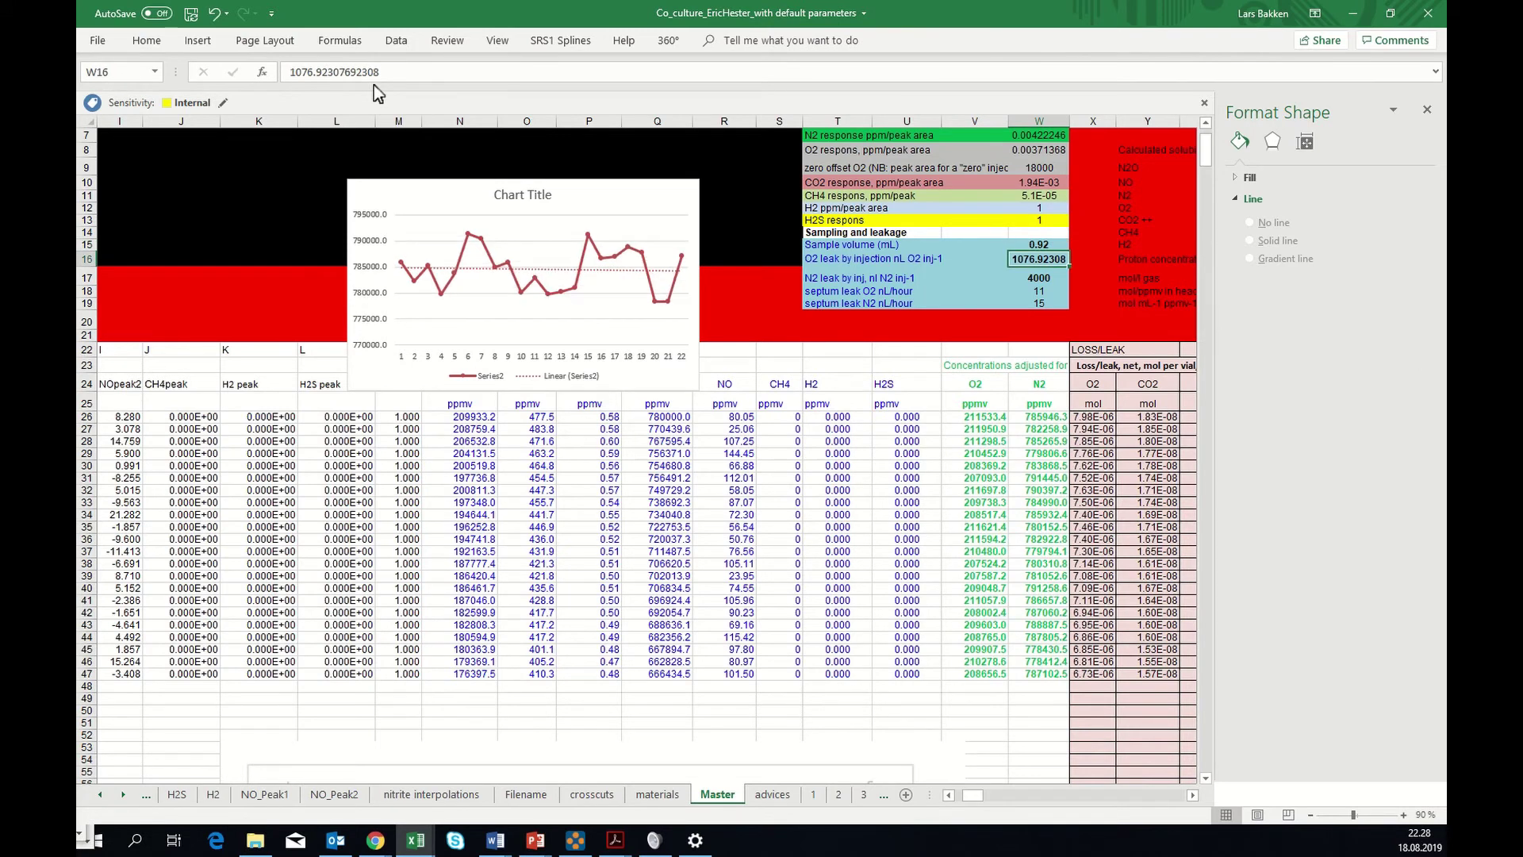
left_click(1048, 248)
left_click(312, 74)
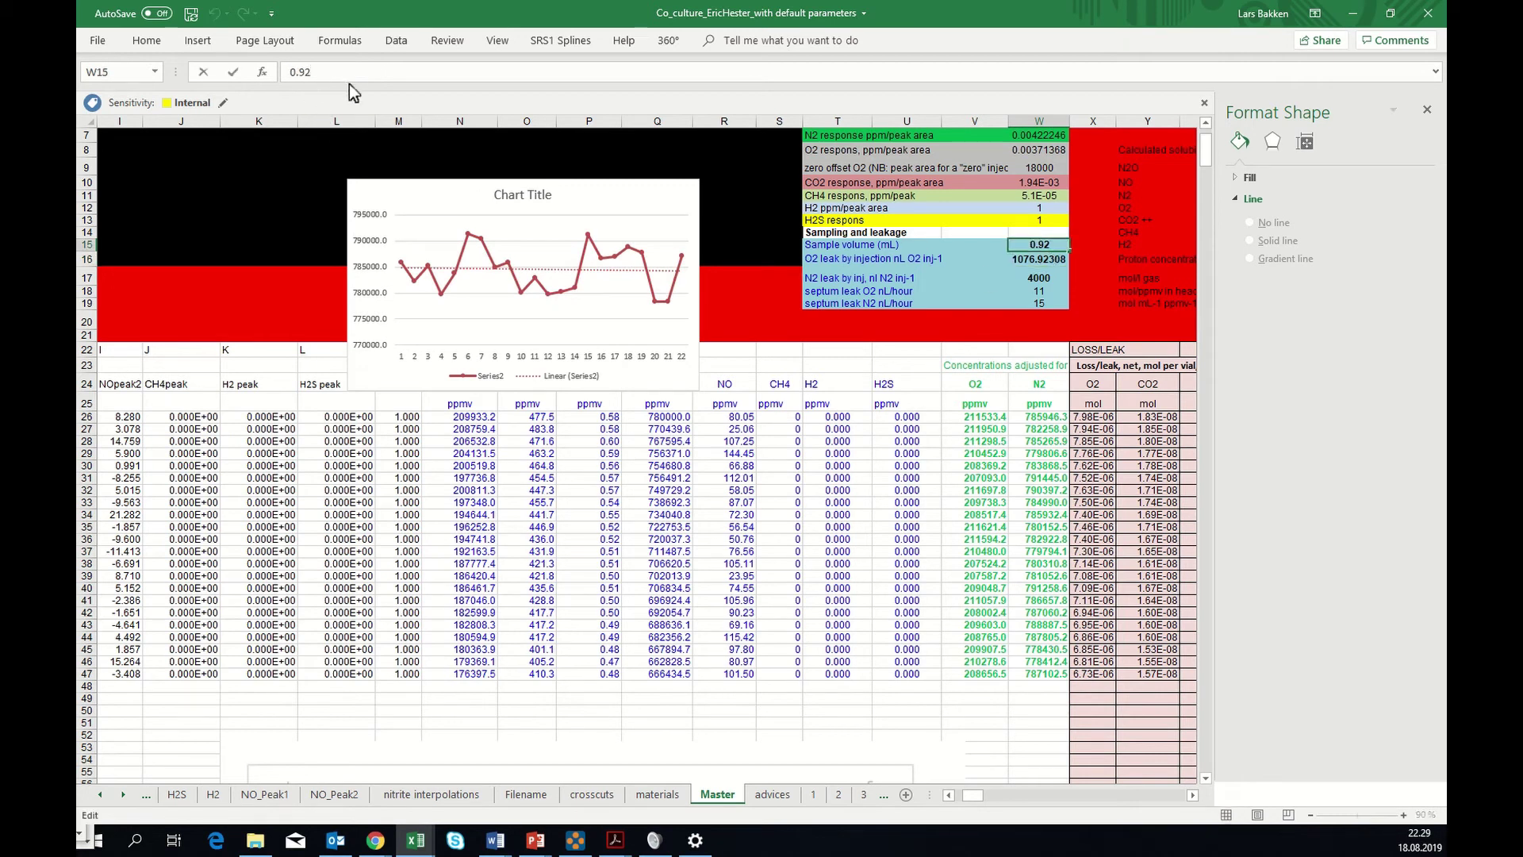
type("3")
key("BackSpace")
type("5")
key("Return")
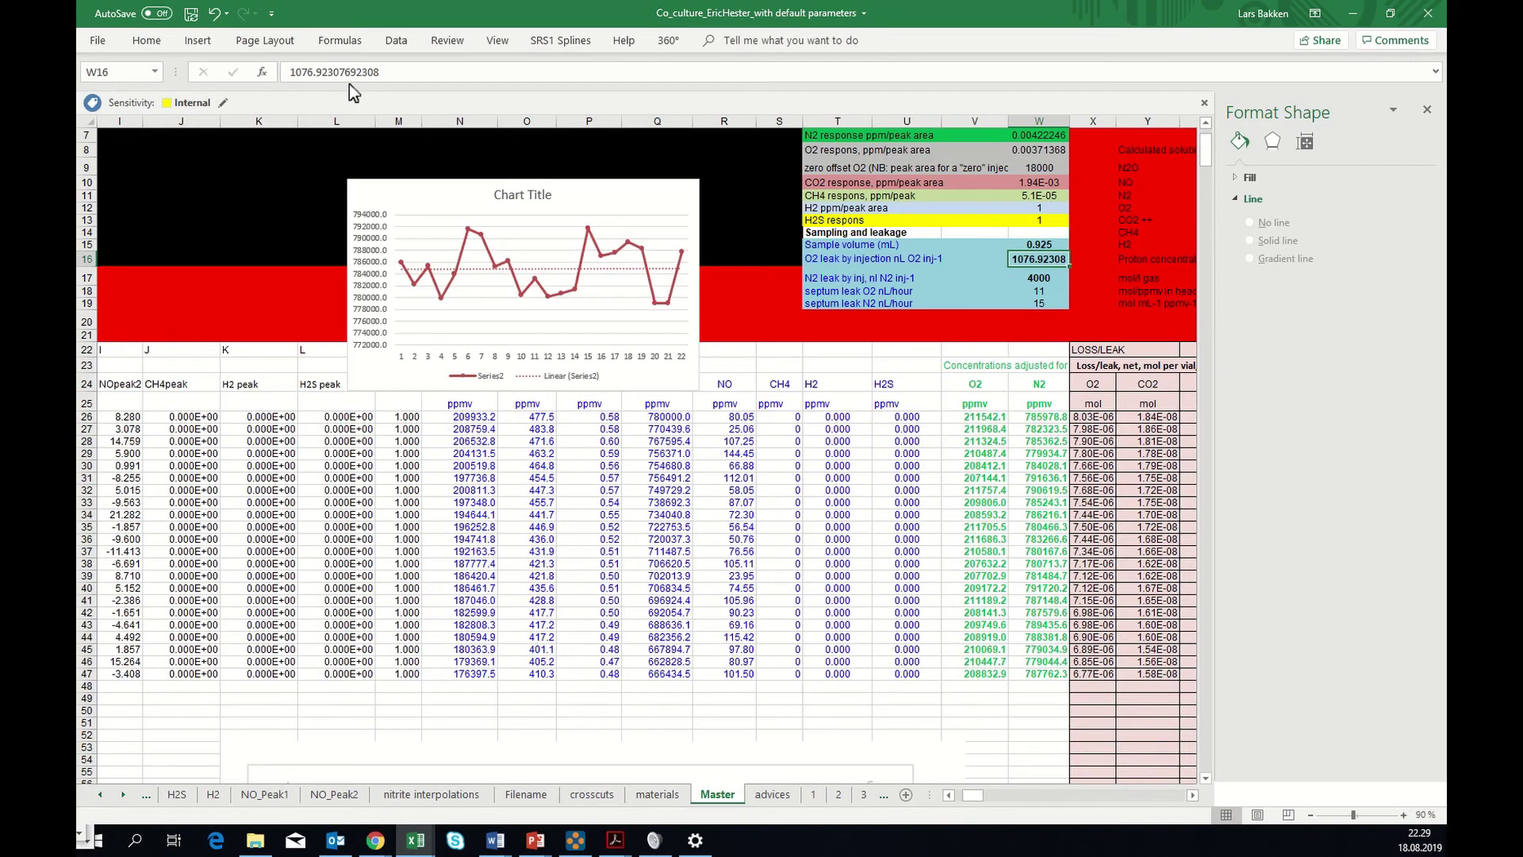
- Set the minimum bound of the chart's vertical axis to 0
left_click(364, 295)
right_click(365, 296)
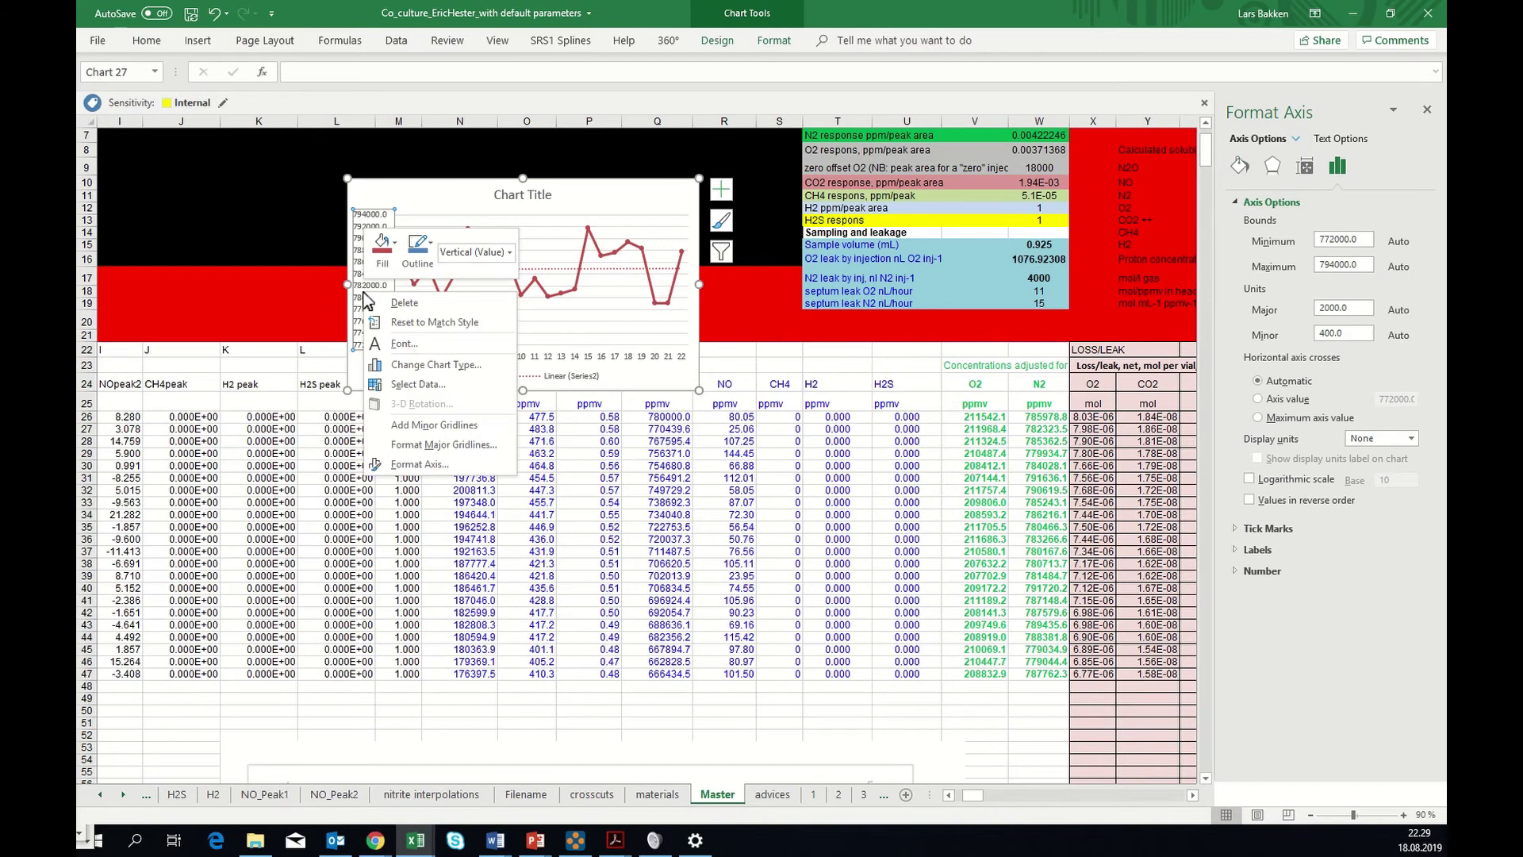
left_click(424, 466)
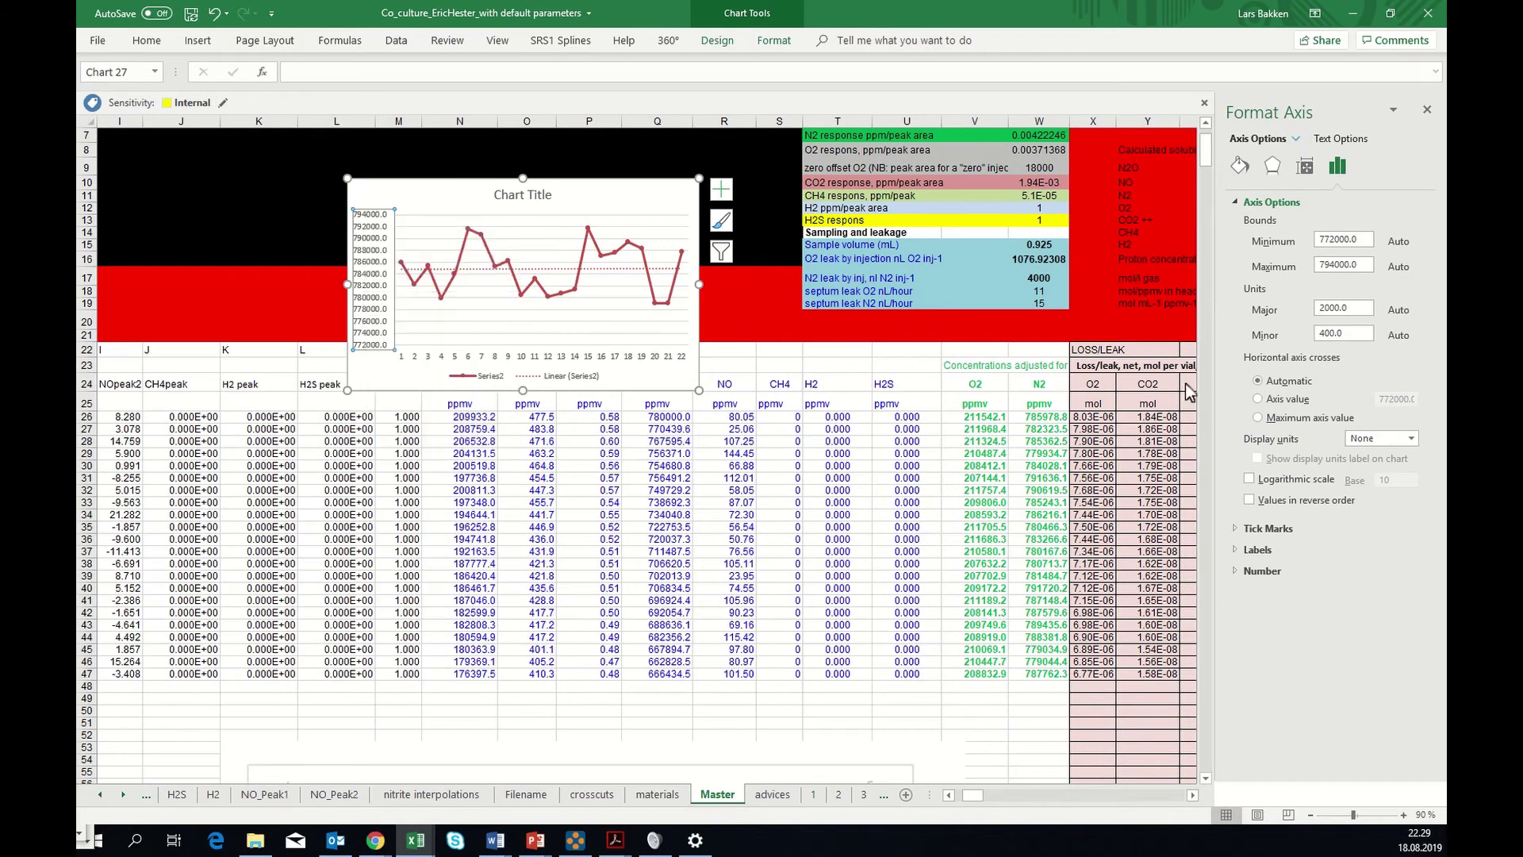
left_click_drag(1366, 243, 1295, 242)
type("0")
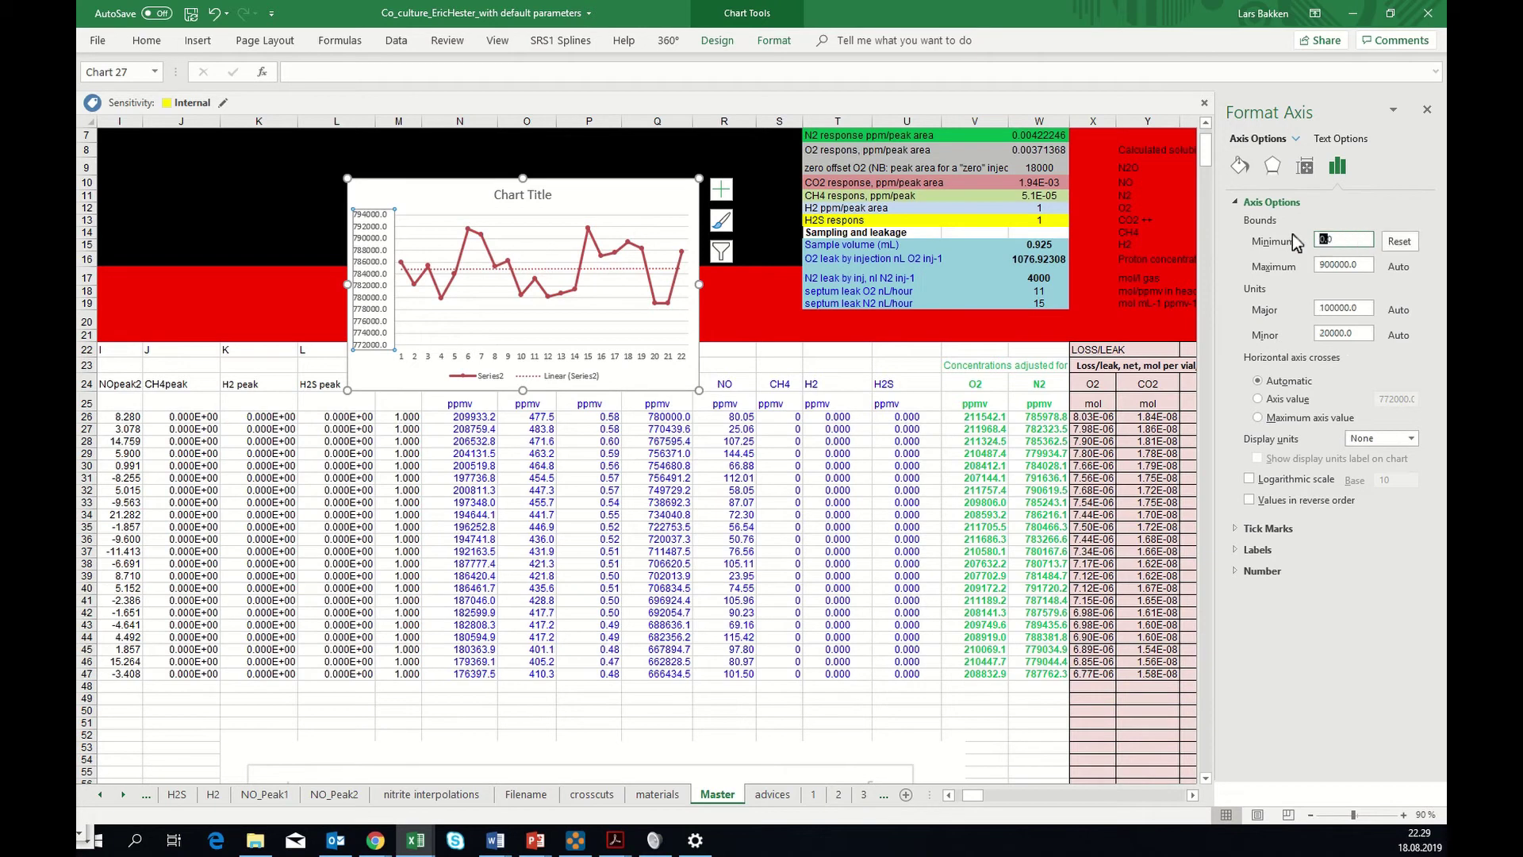
key("Return")
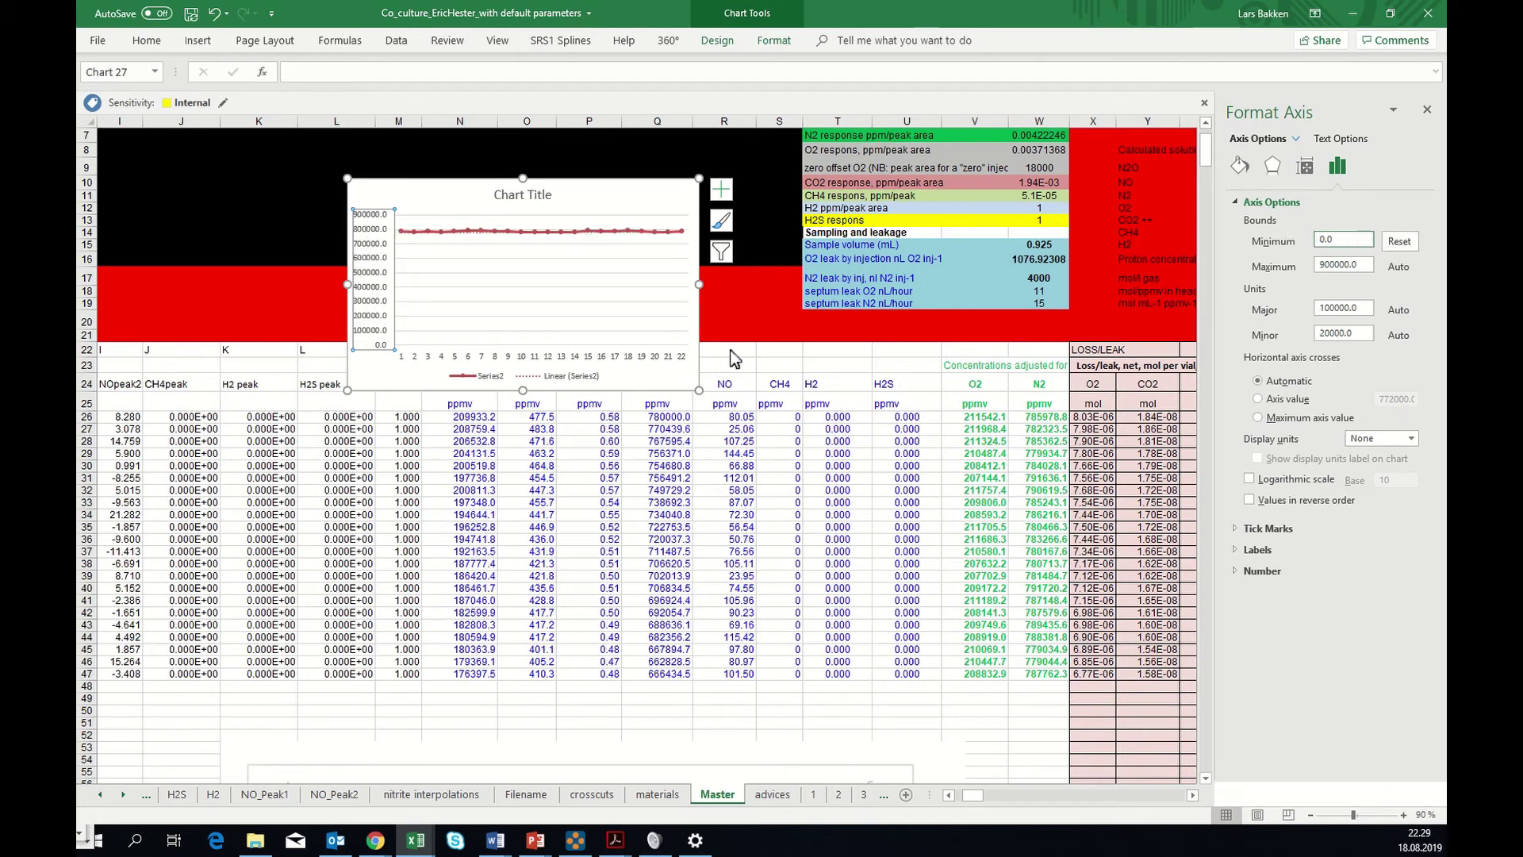
- Switch the chart series to the leak-adjusted O2 concentrations in V26:V47 and select the O2 leak by injection value in W16
left_click(571, 230)
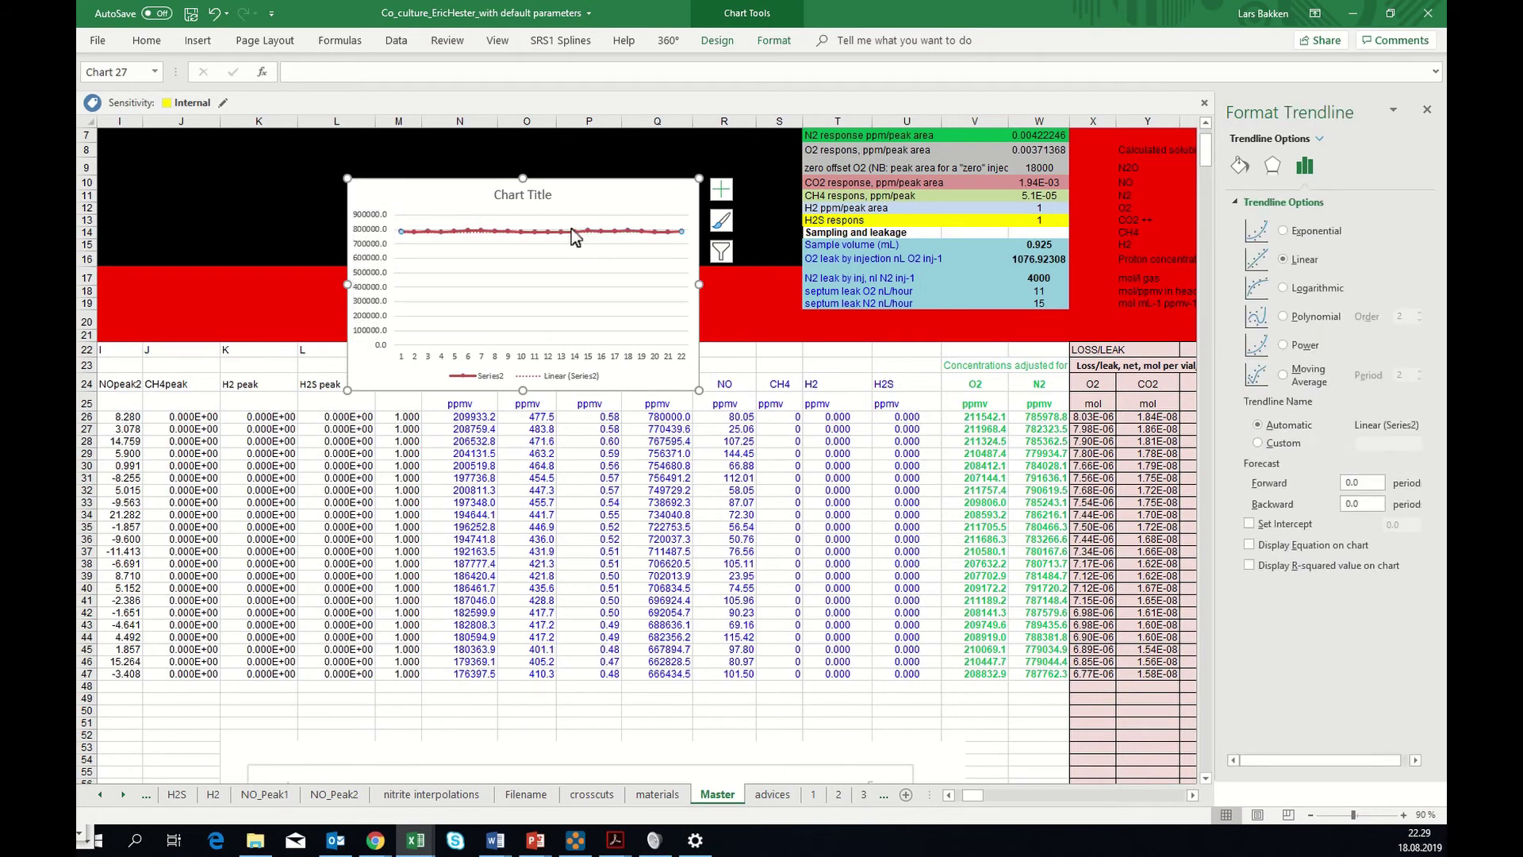
left_click(563, 234)
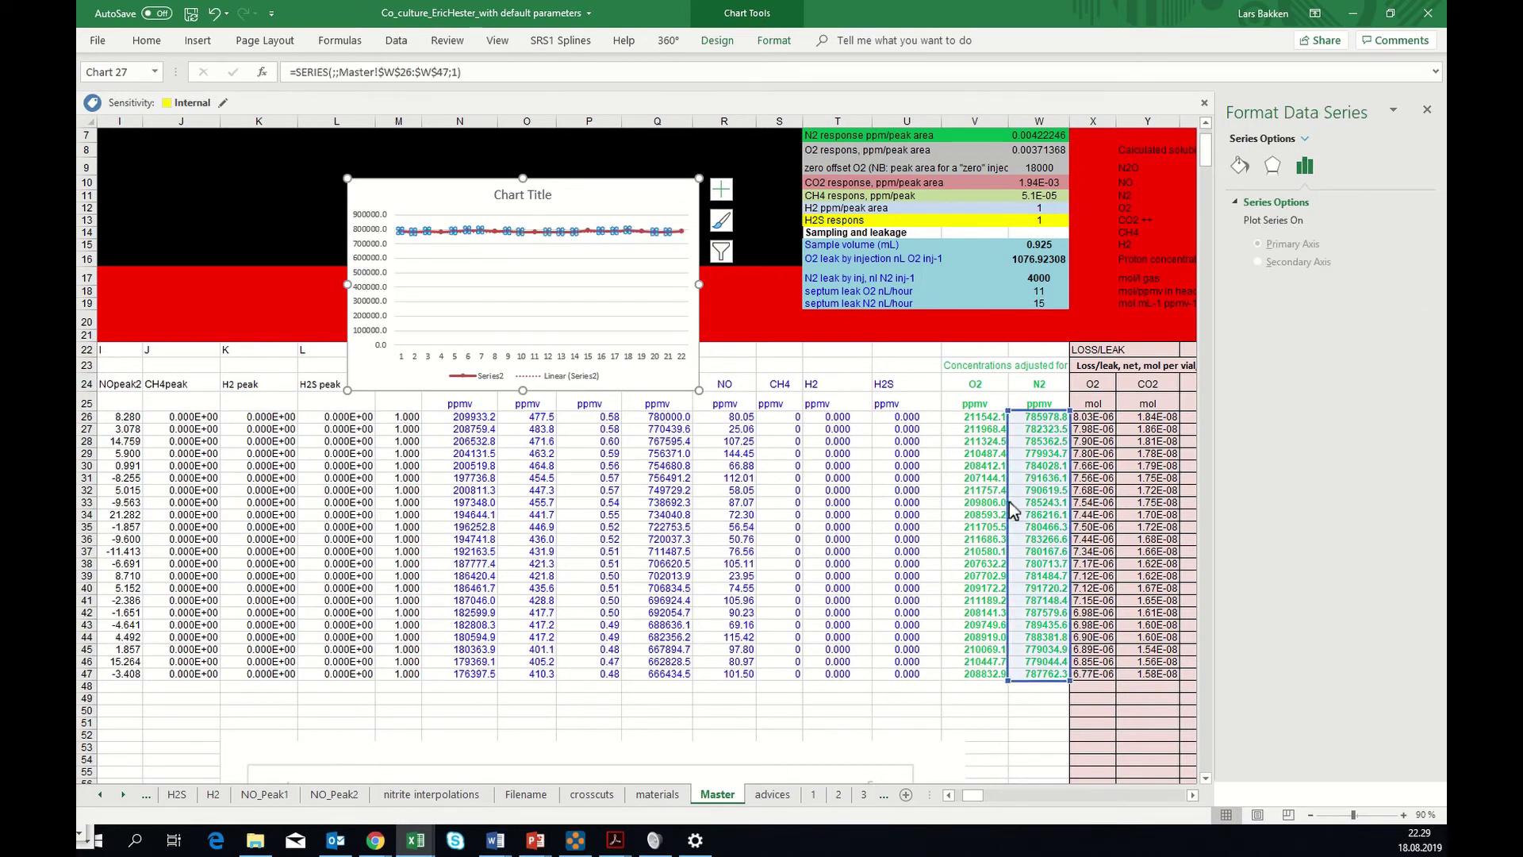
left_click_drag(1012, 507, 994, 507)
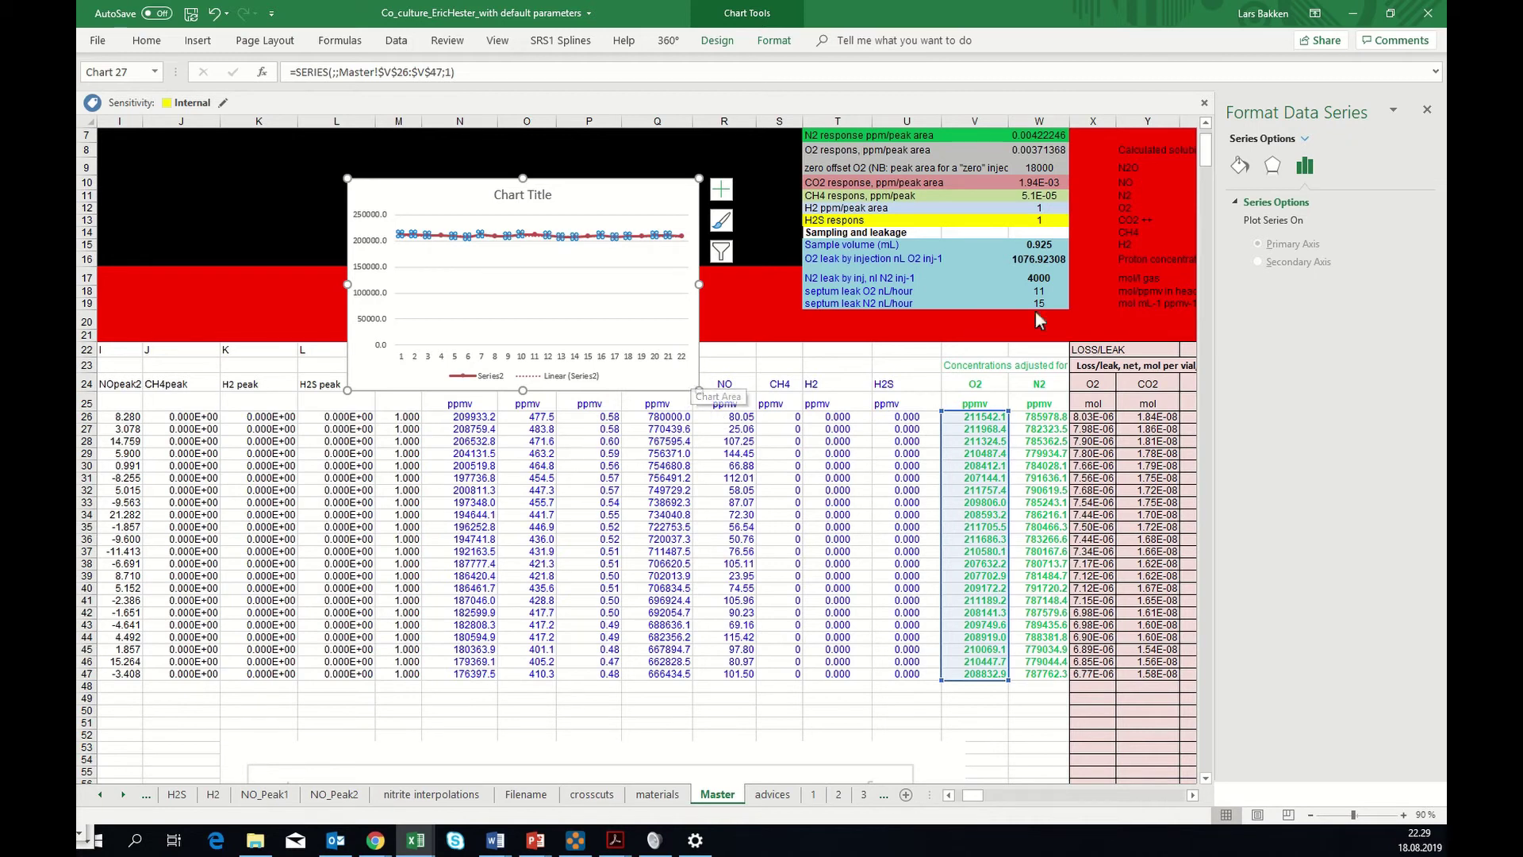
left_click(1042, 253)
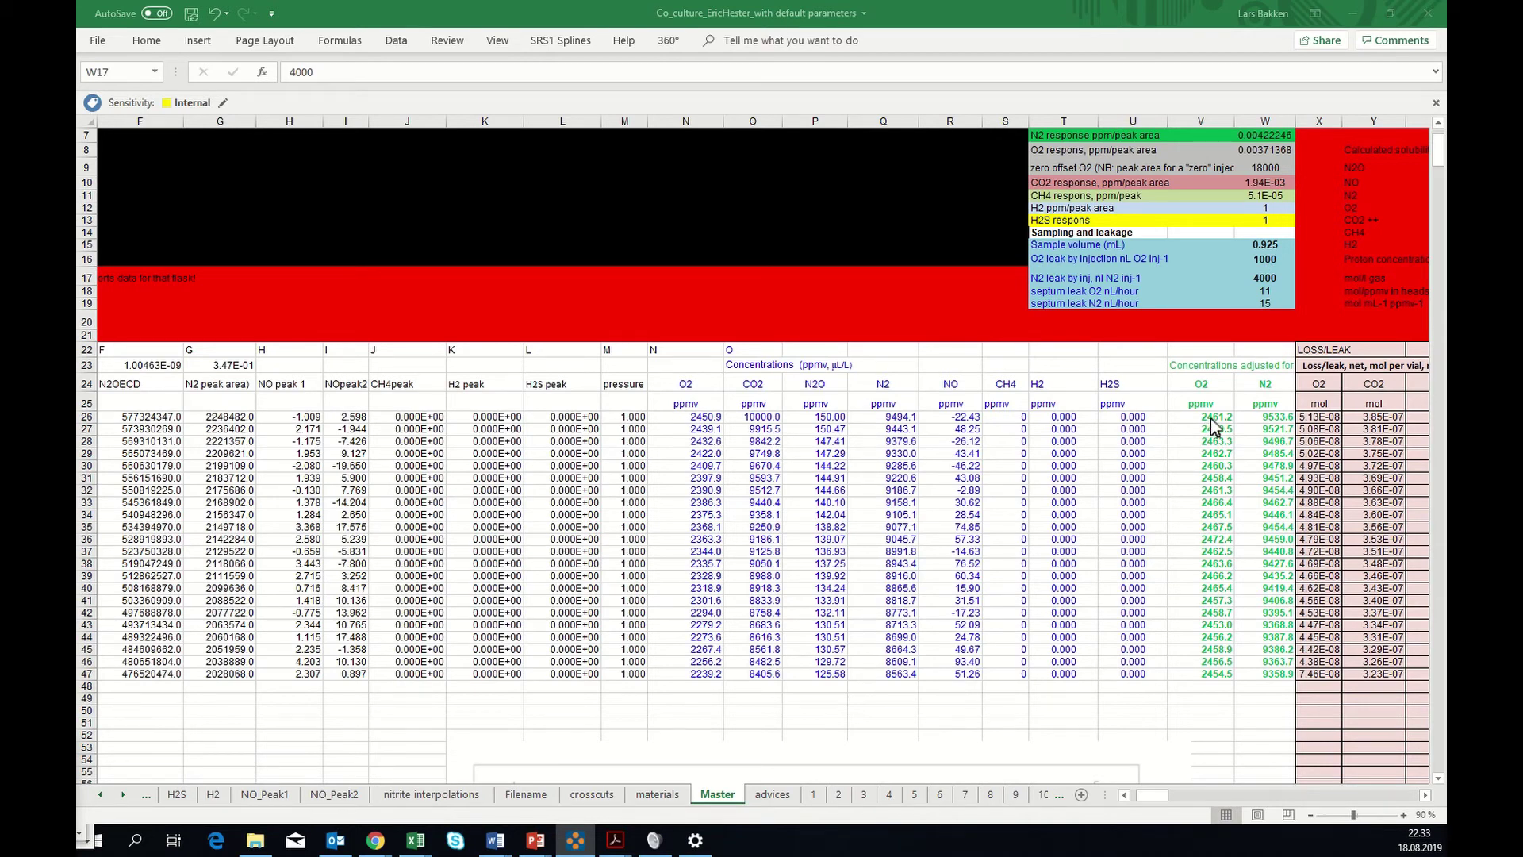
- For the High standard in vial 25, insert a stacked line chart with markers of the leak-adjusted O2 concentrations in V26:V47
left_click(1150, 796)
left_click_drag(1144, 795, 1083, 794)
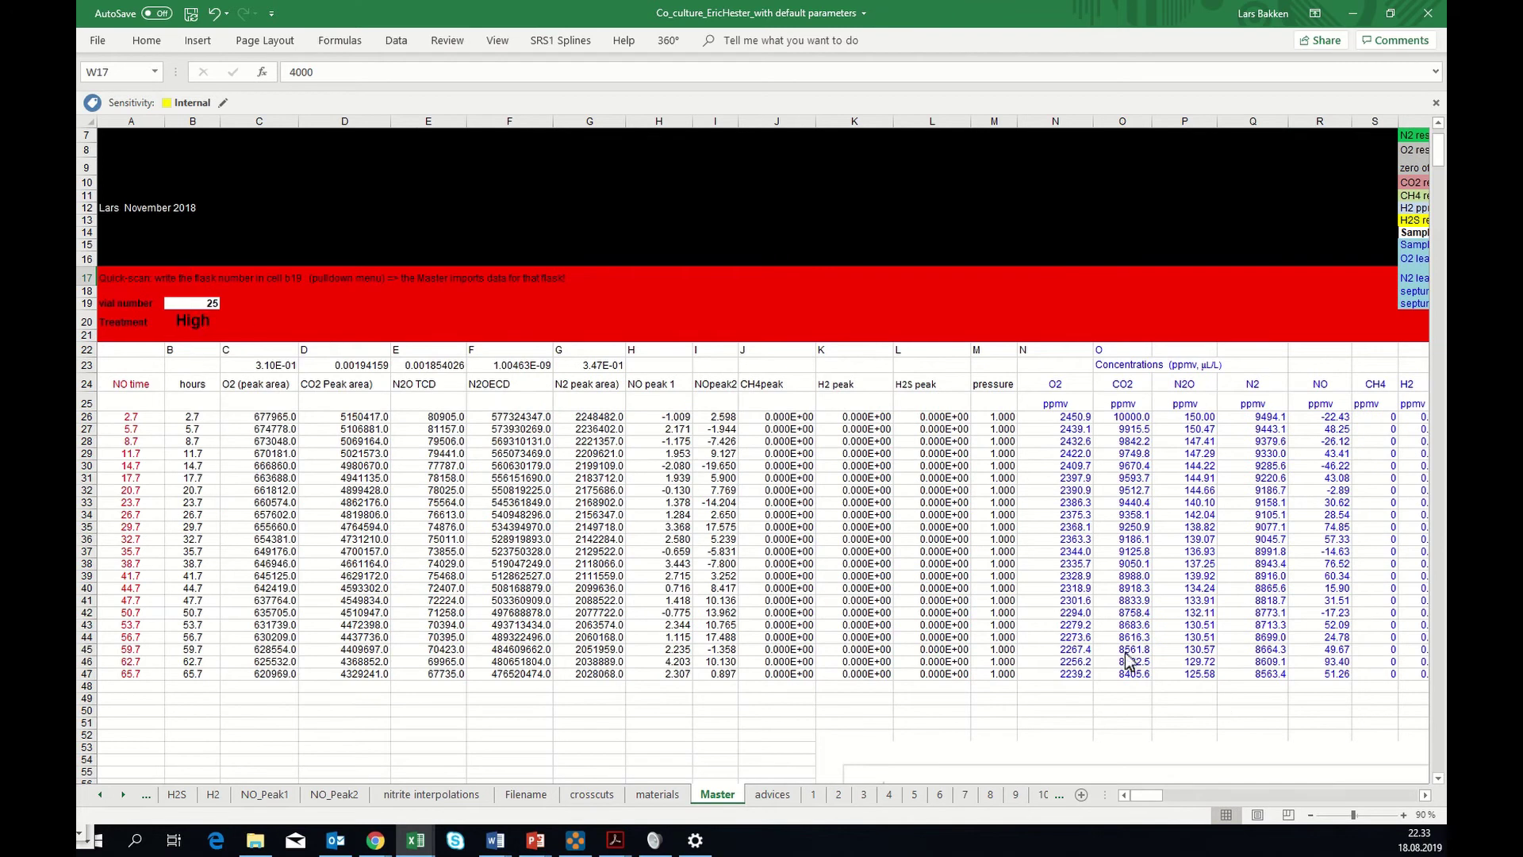
left_click(1426, 796)
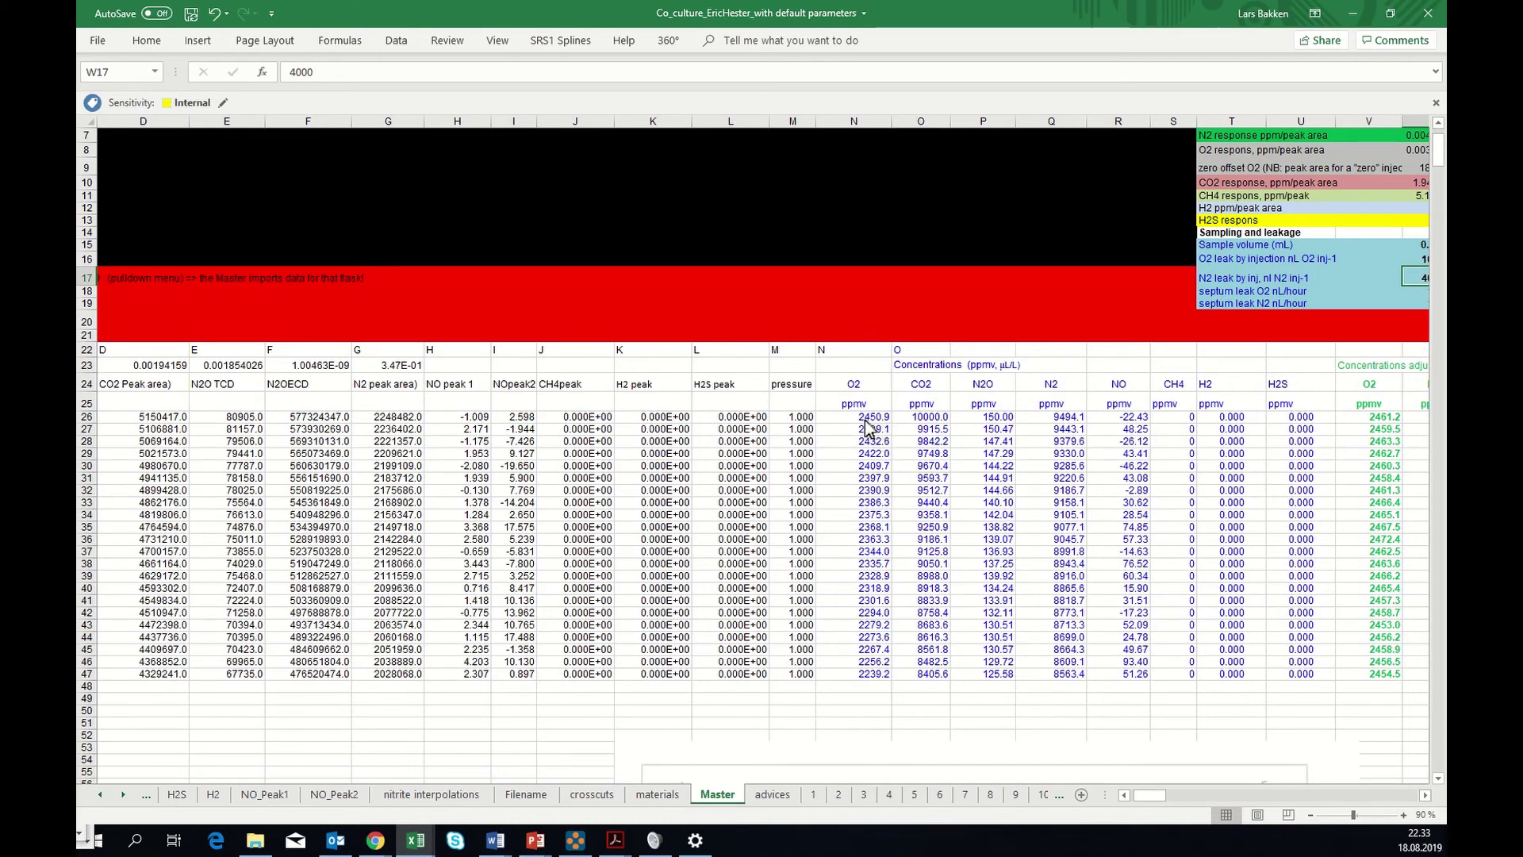
left_click_drag(1154, 796, 1164, 795)
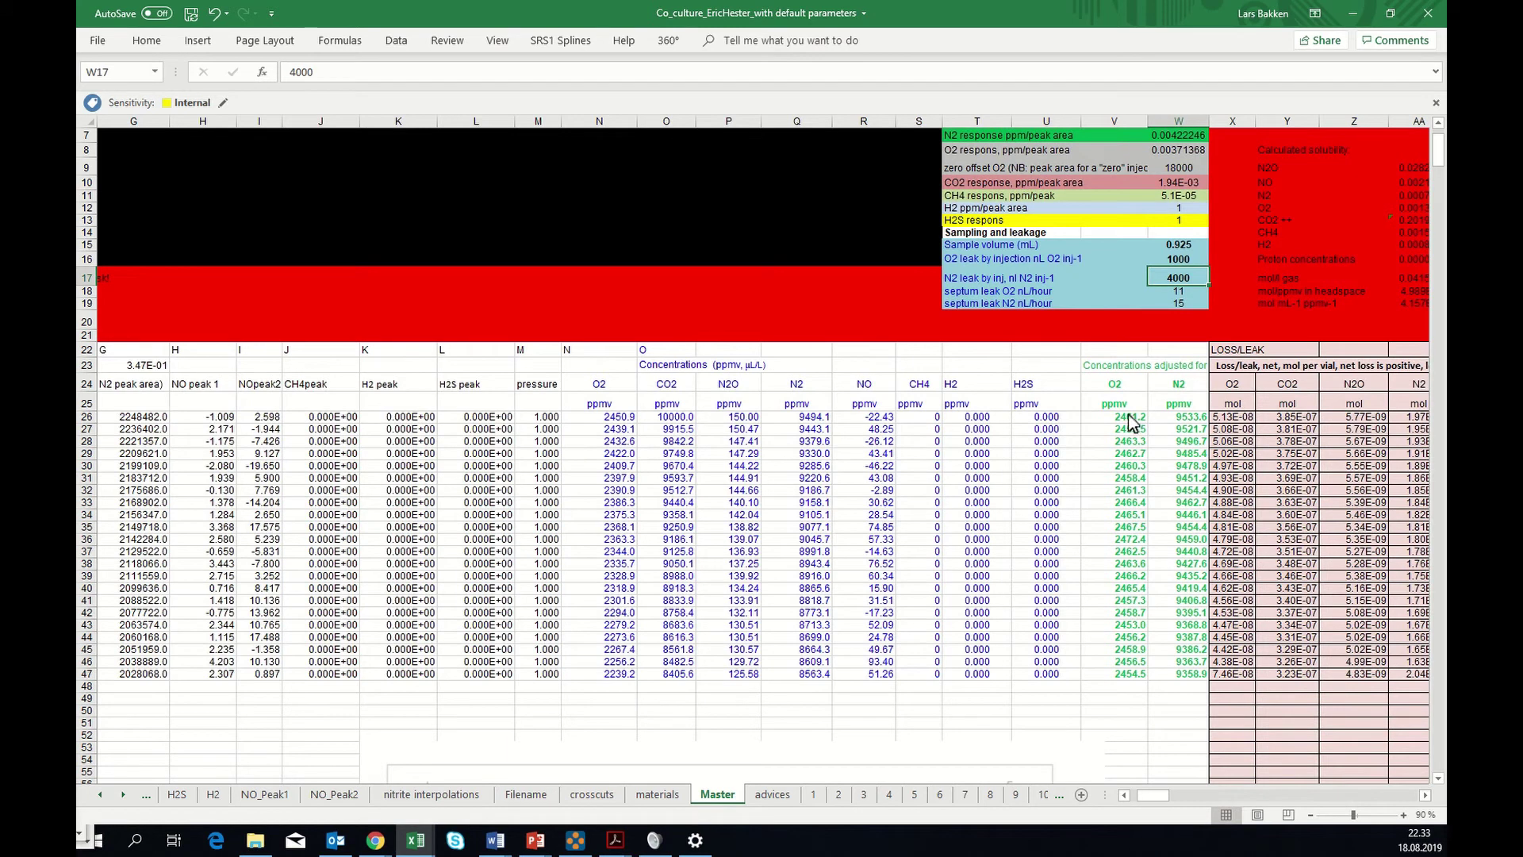
left_click_drag(1130, 418, 1132, 677)
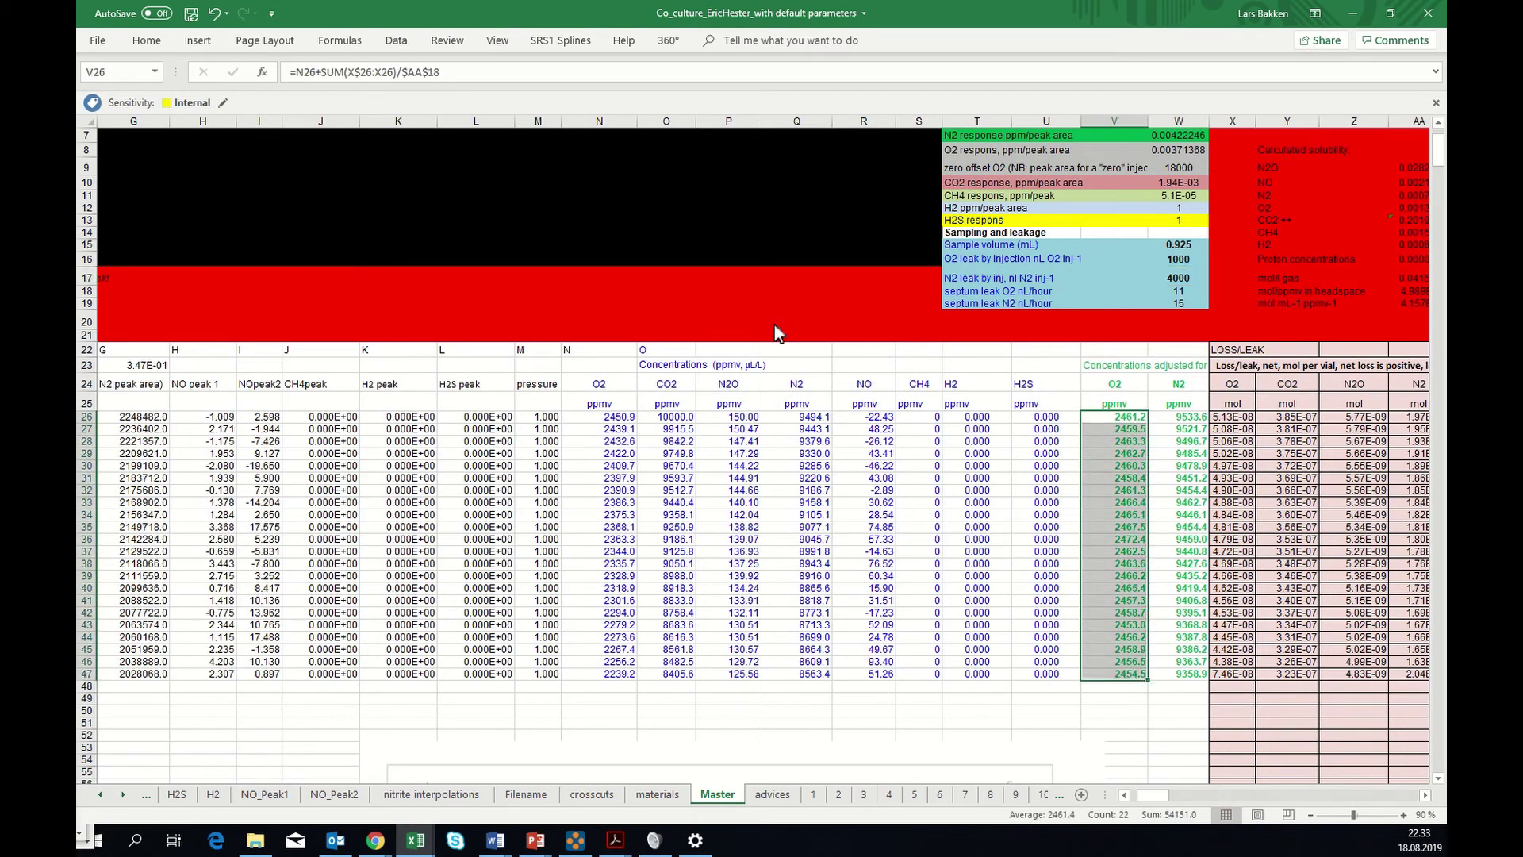
left_click(198, 41)
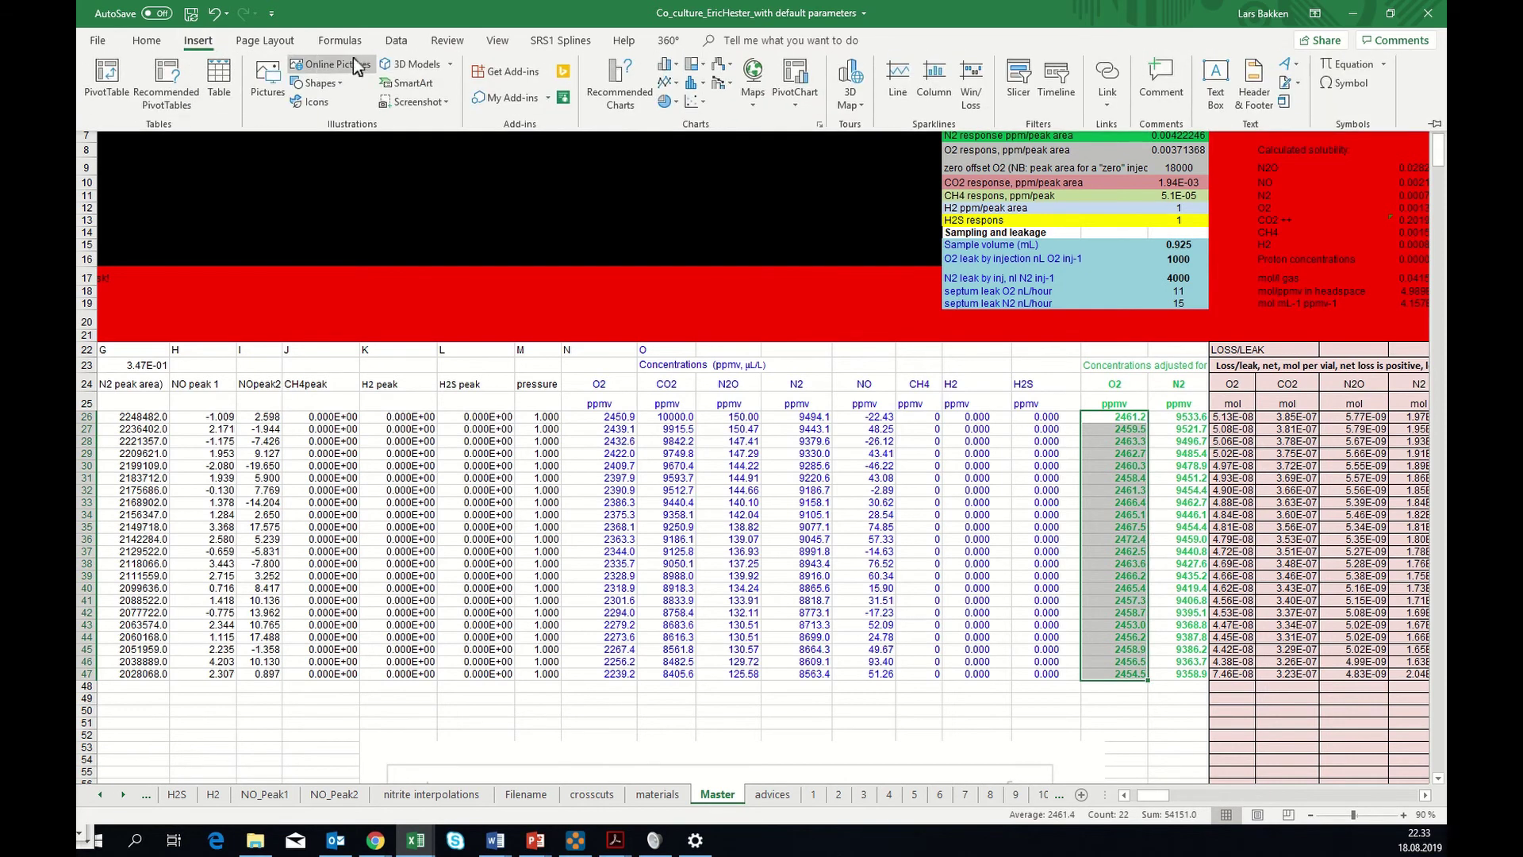
left_click(667, 86)
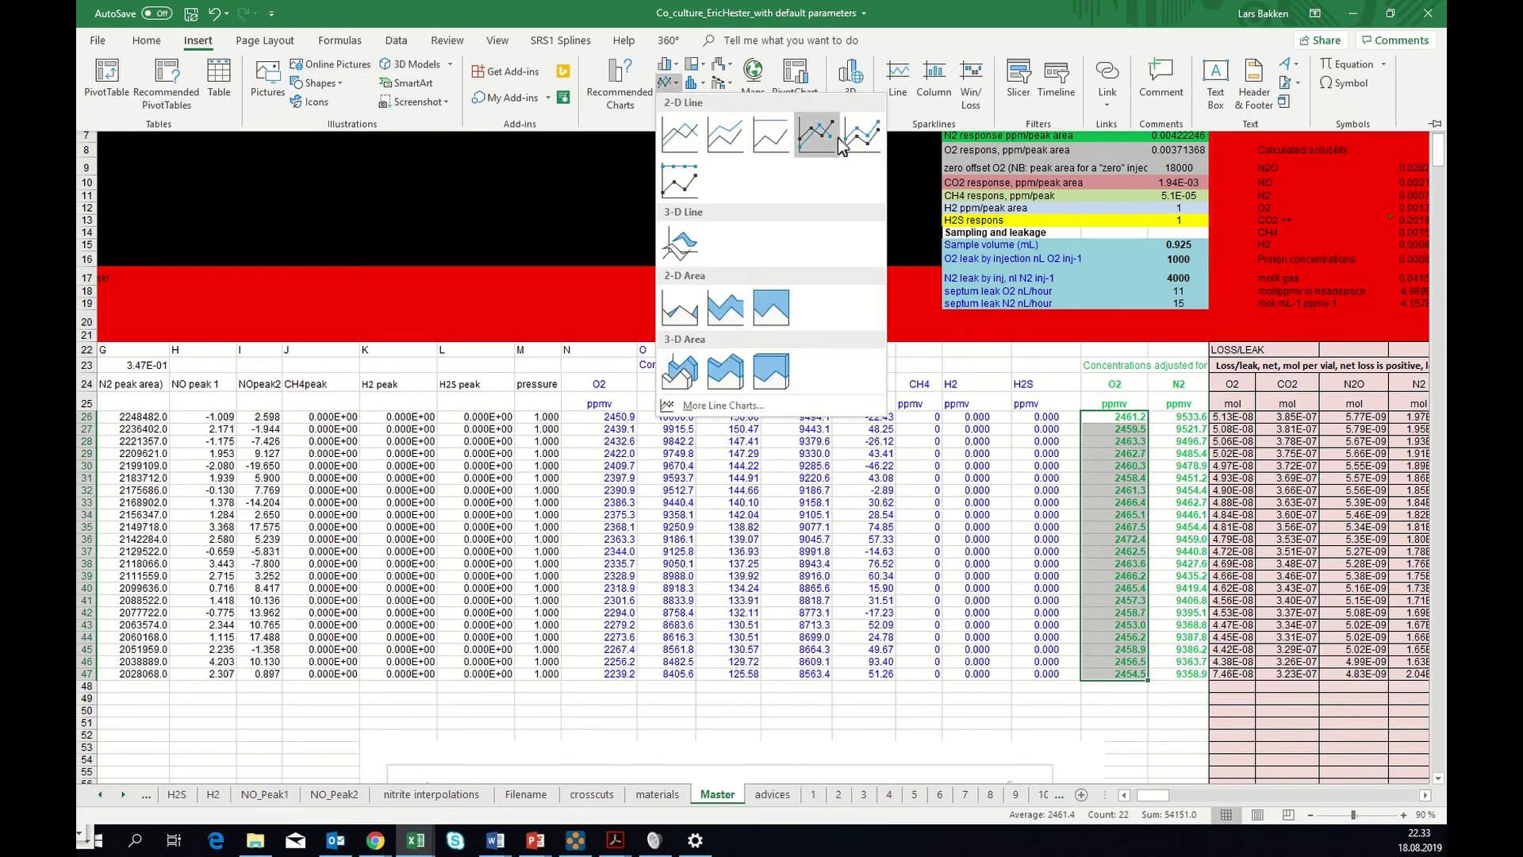
left_click(863, 145)
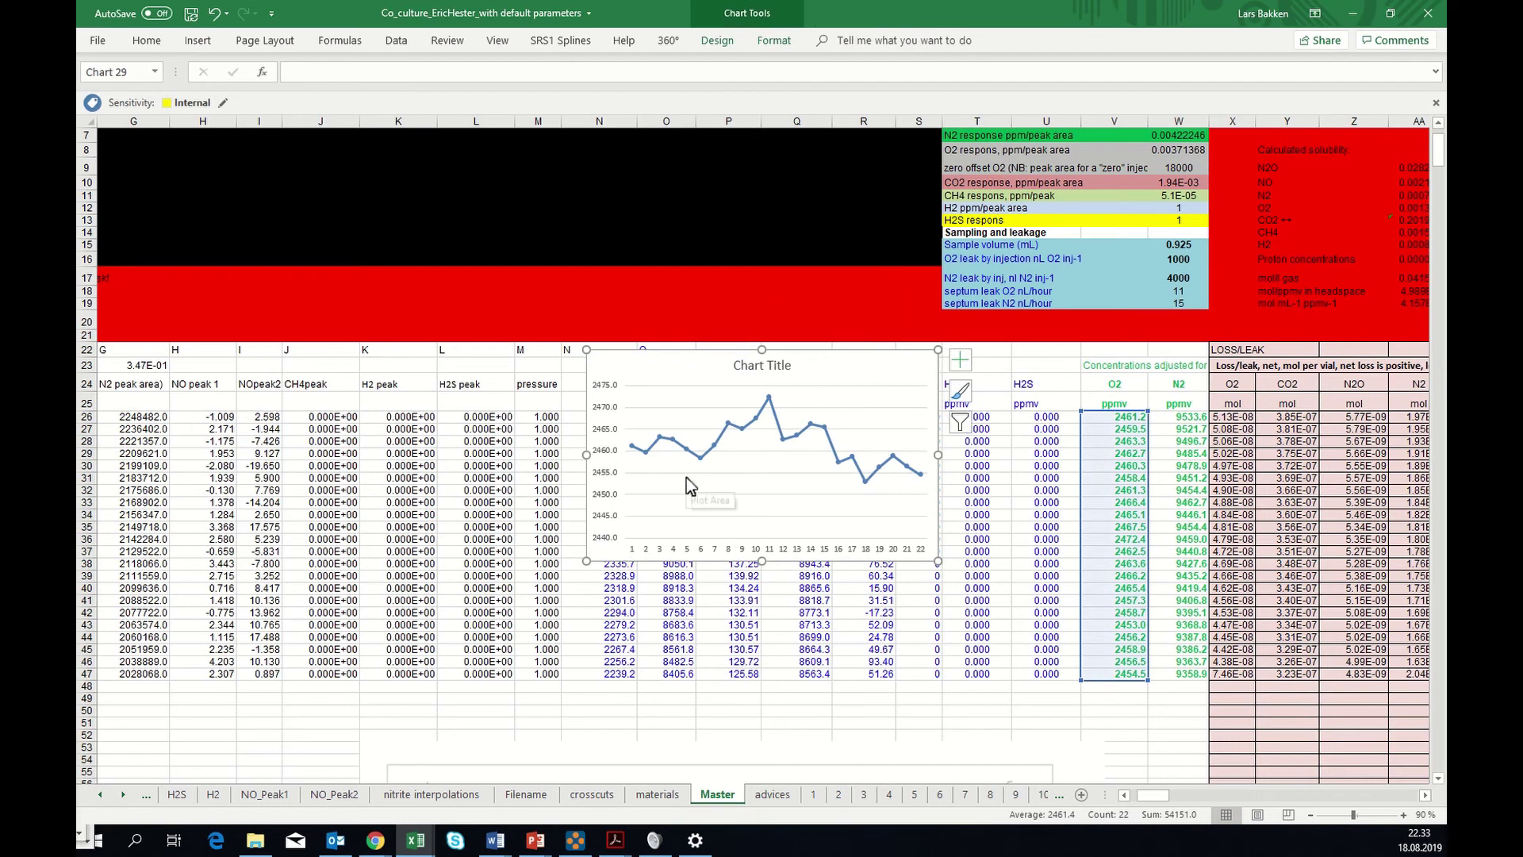
- Set the minimum bound of the O2 chart's vertical axis to 2430
left_click(611, 519)
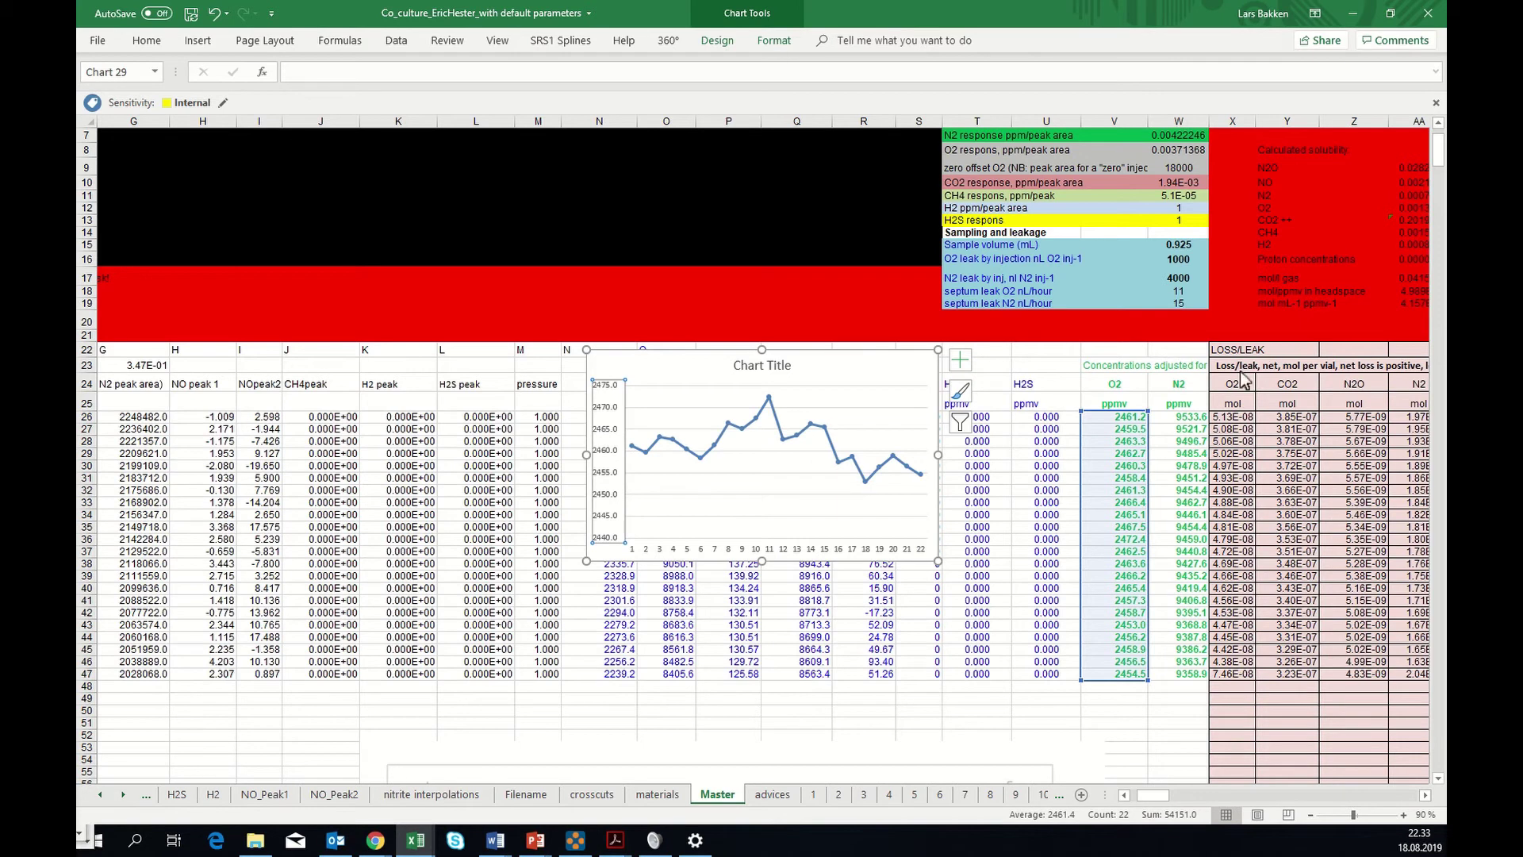
right_click(611, 520)
left_click(657, 686)
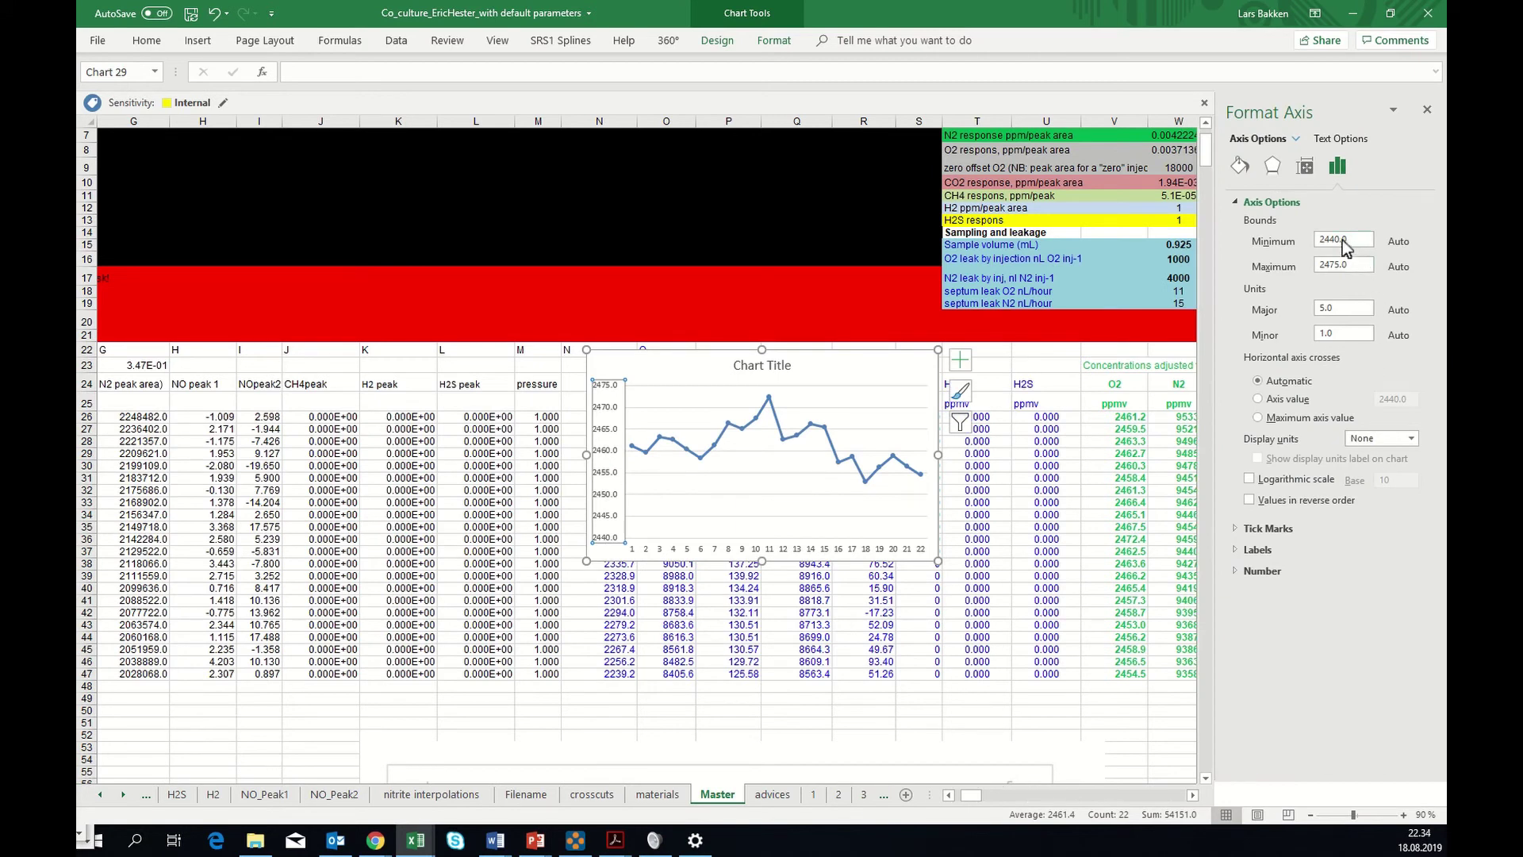
left_click(1337, 240)
type("3")
key("Return")
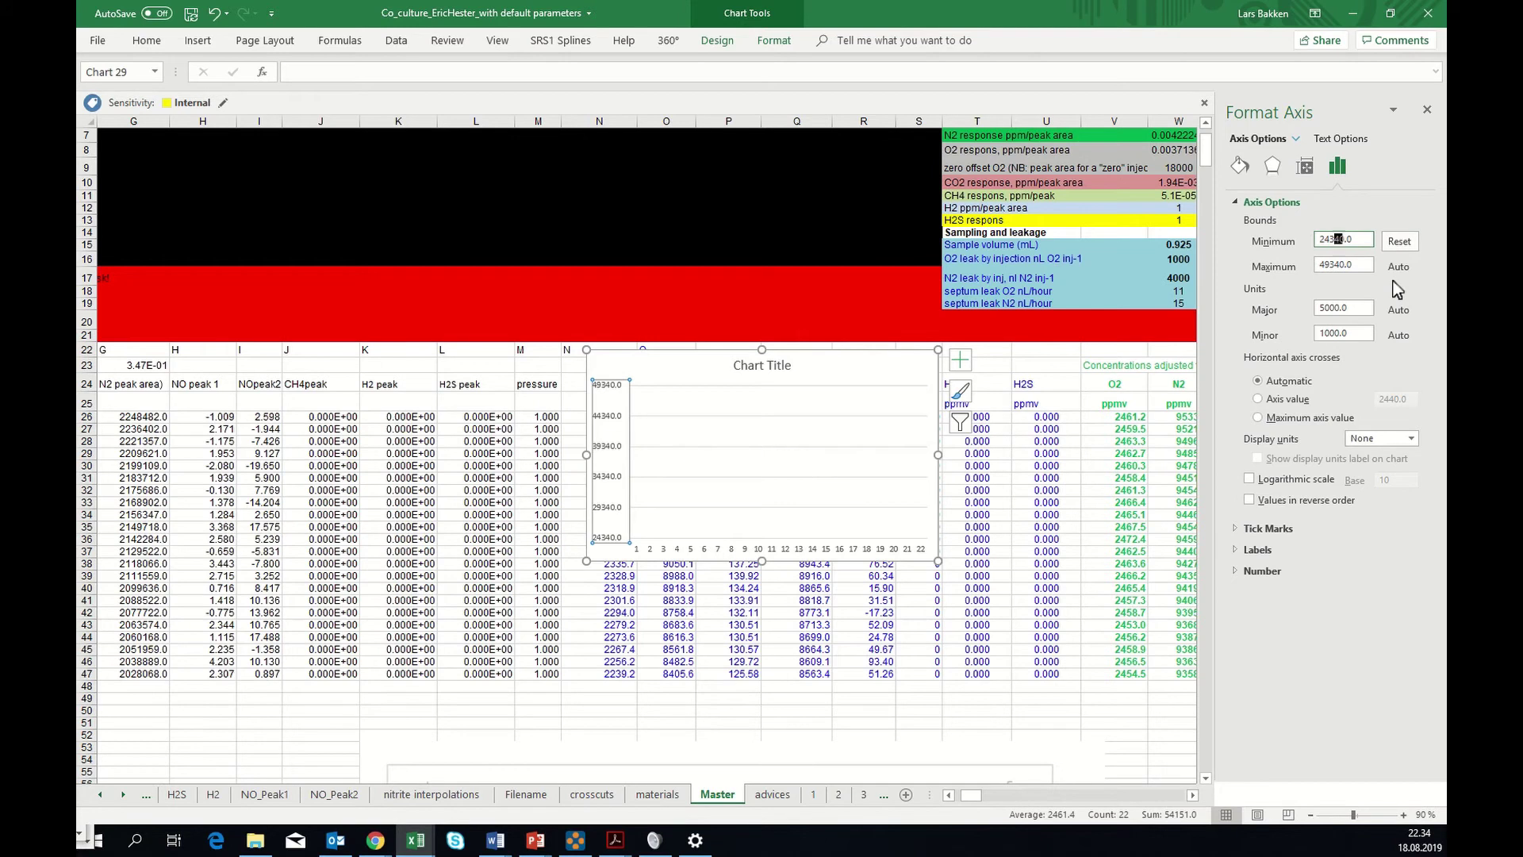
key("Return")
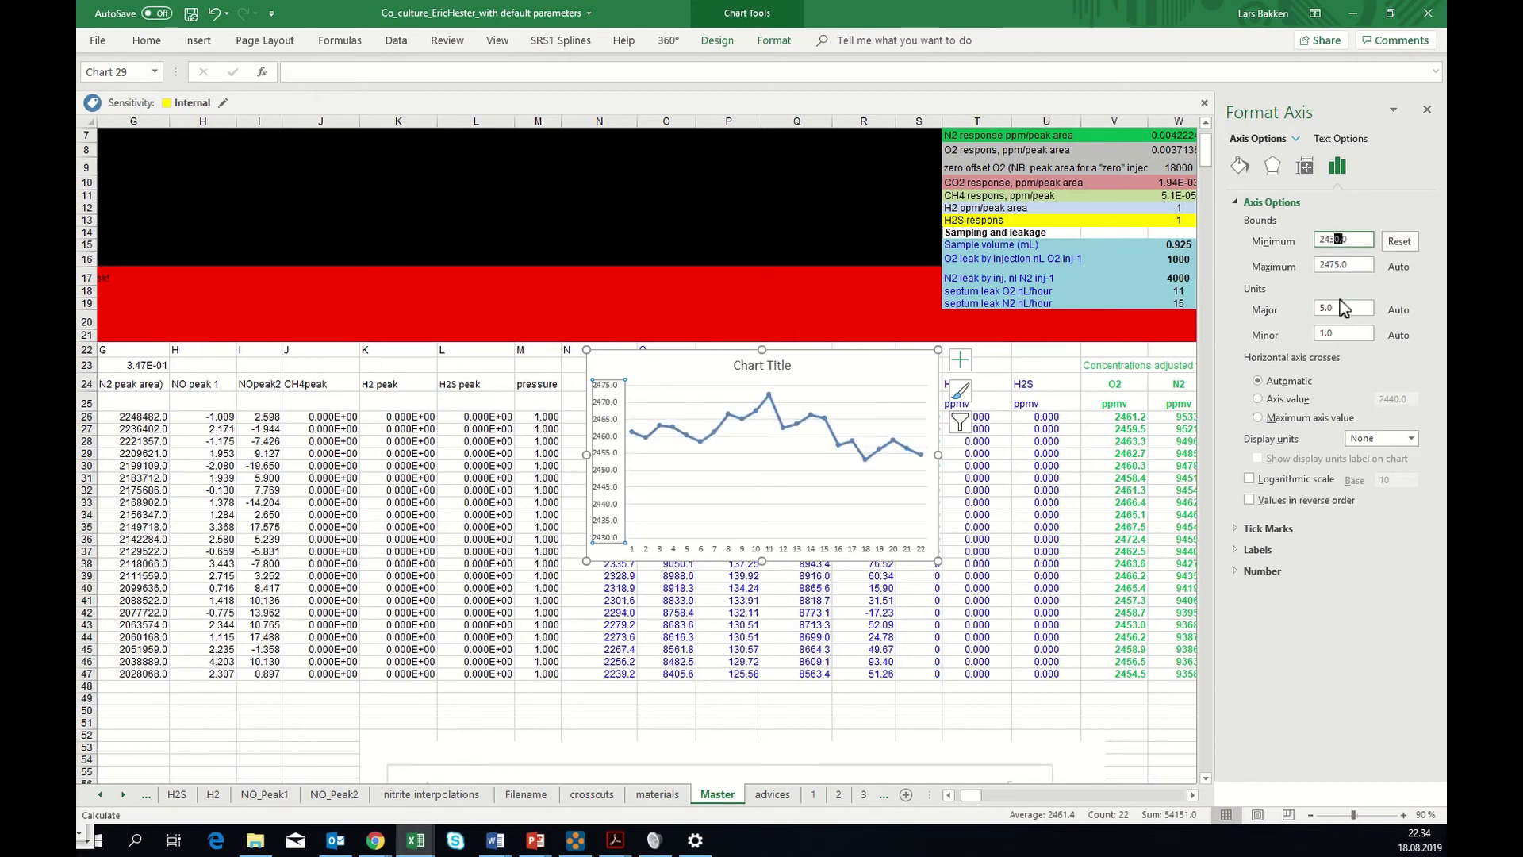
- Fix the maximum bound of the O2 chart's vertical axis at 2475 and close the axis formatting
left_click(1335, 264)
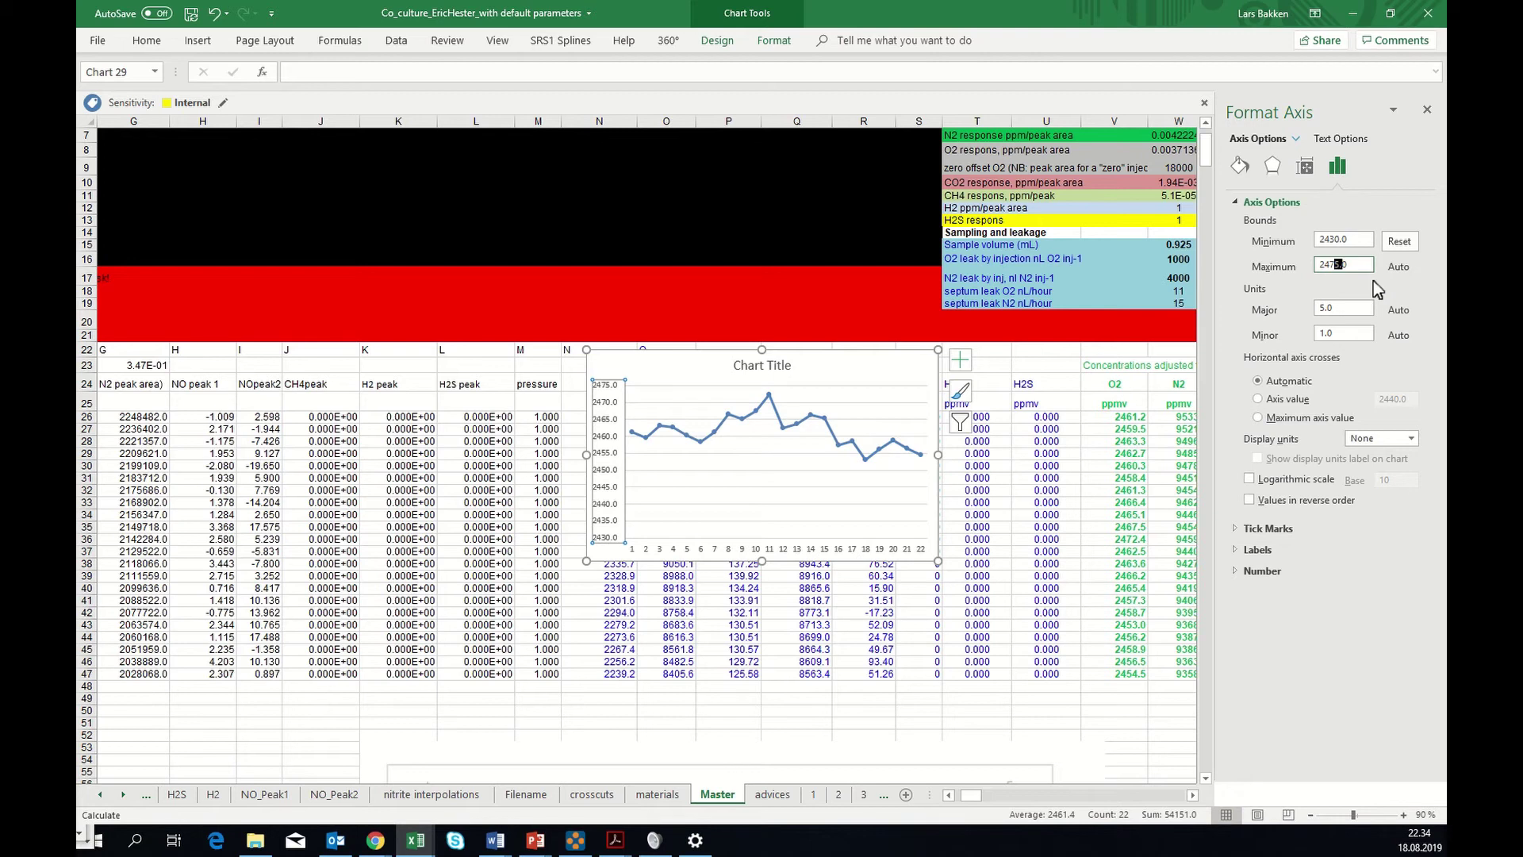
key("Return")
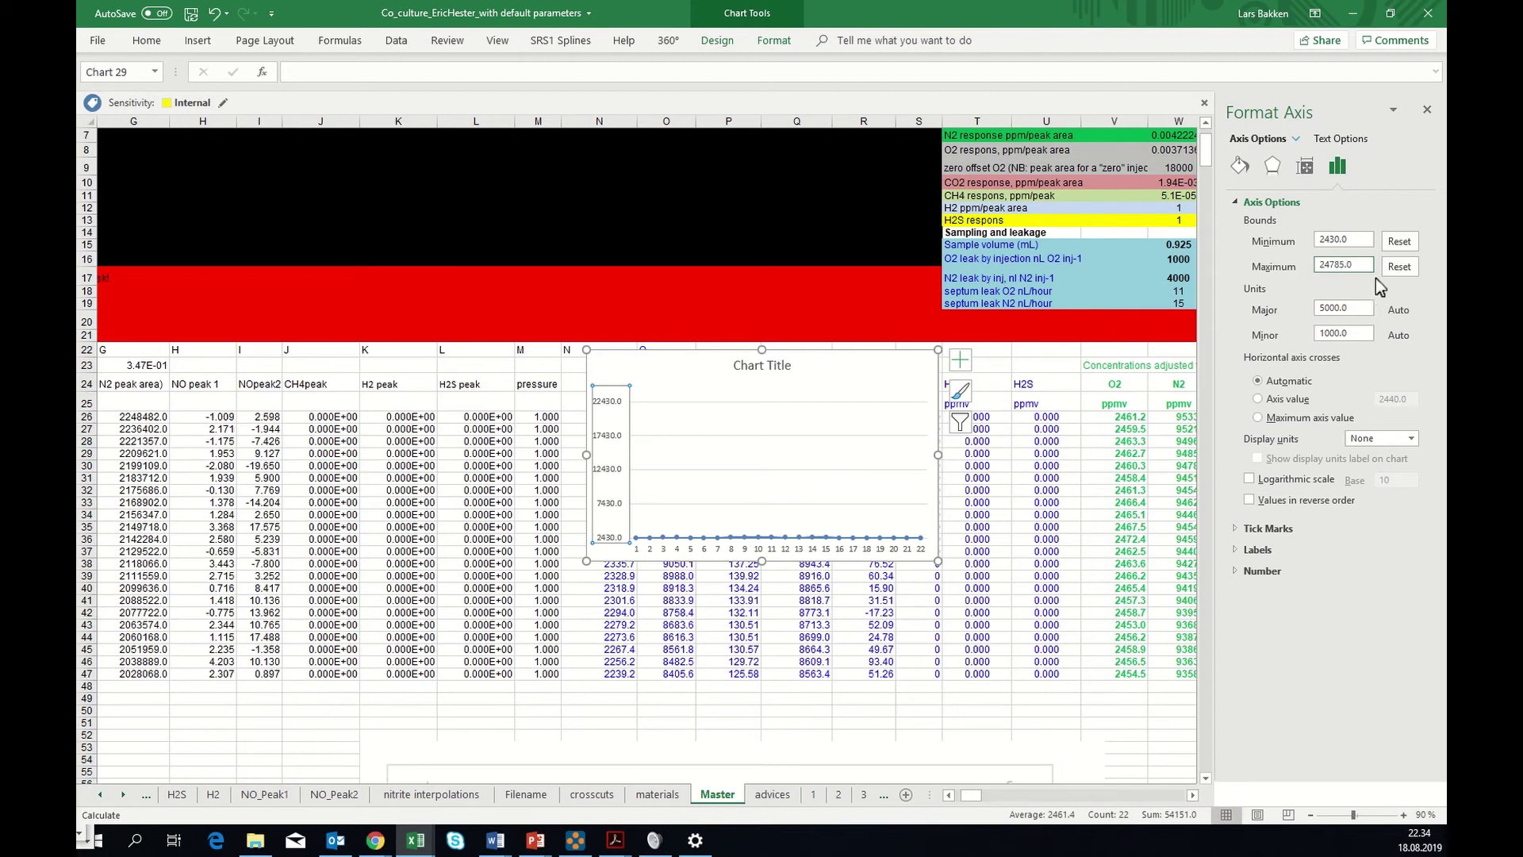
key("Return")
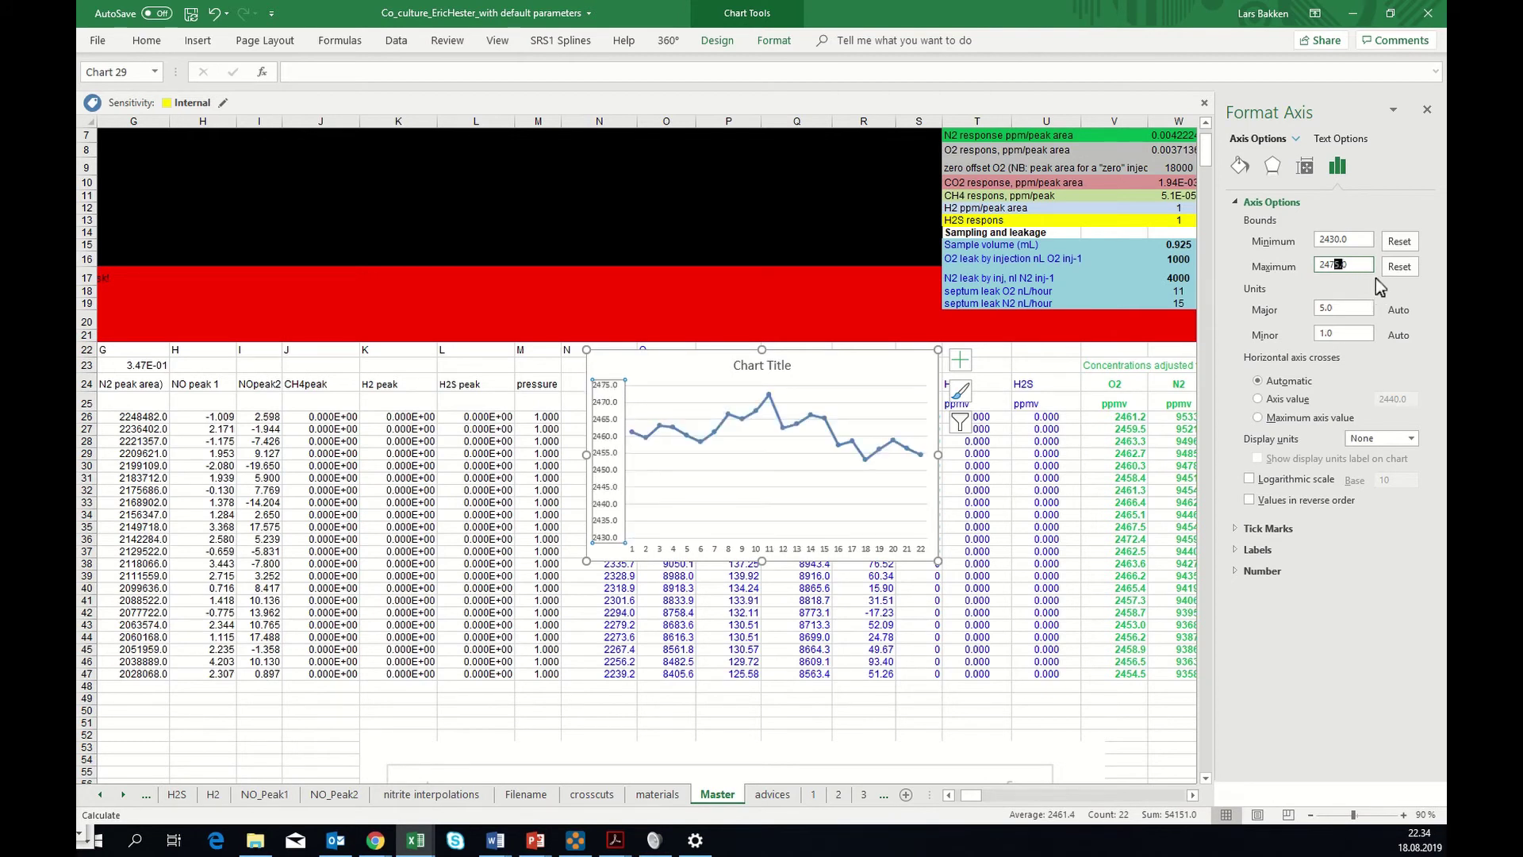
left_click(1428, 111)
- Test an O2 leak by injection of 0 nL in W16, and restore it to 1000 nL
left_click(1168, 260)
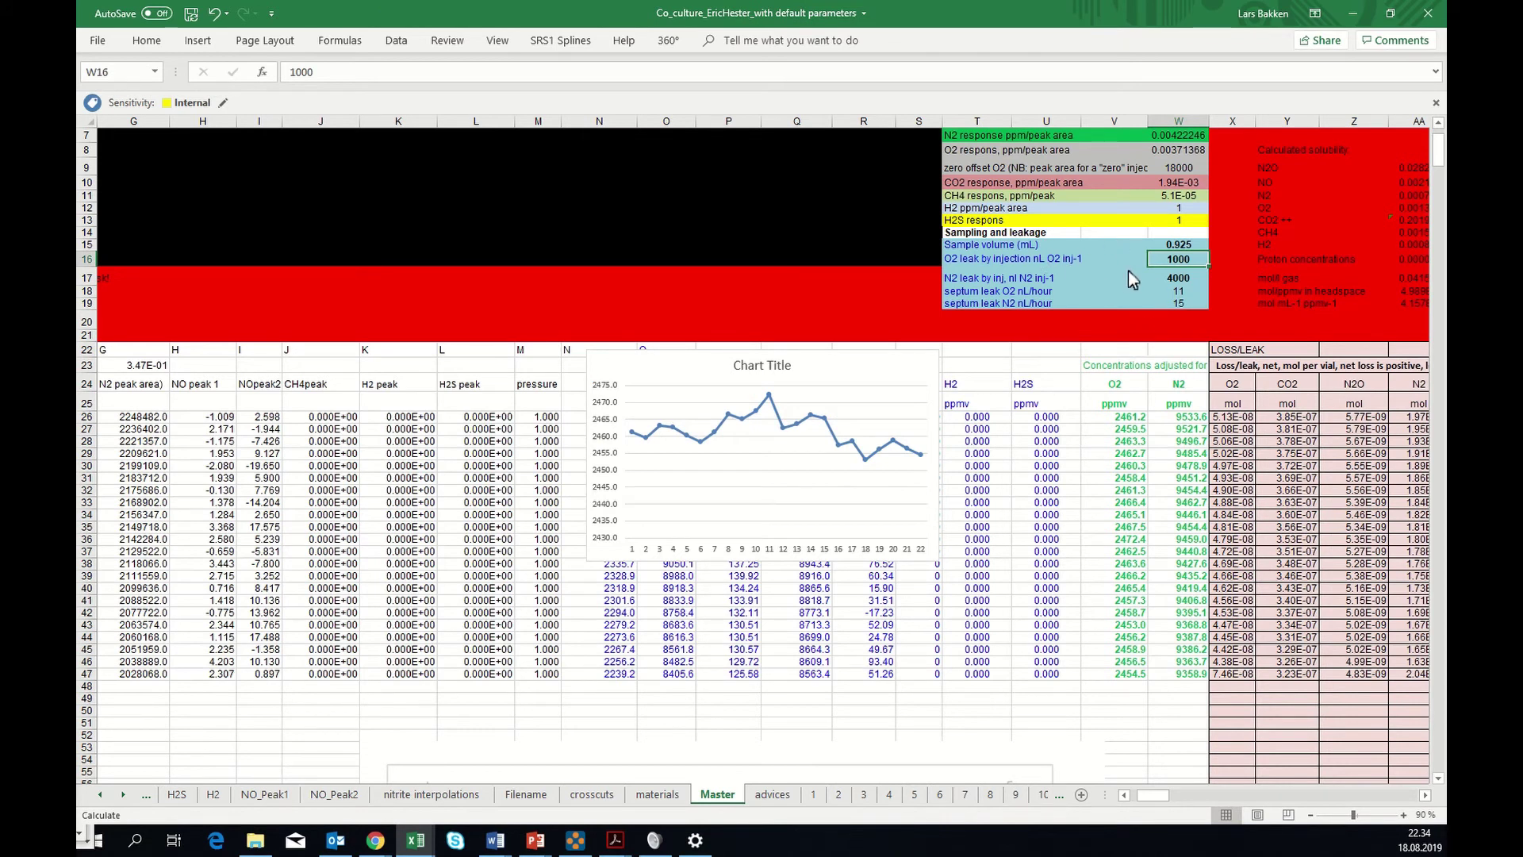
type("0")
key("Return")
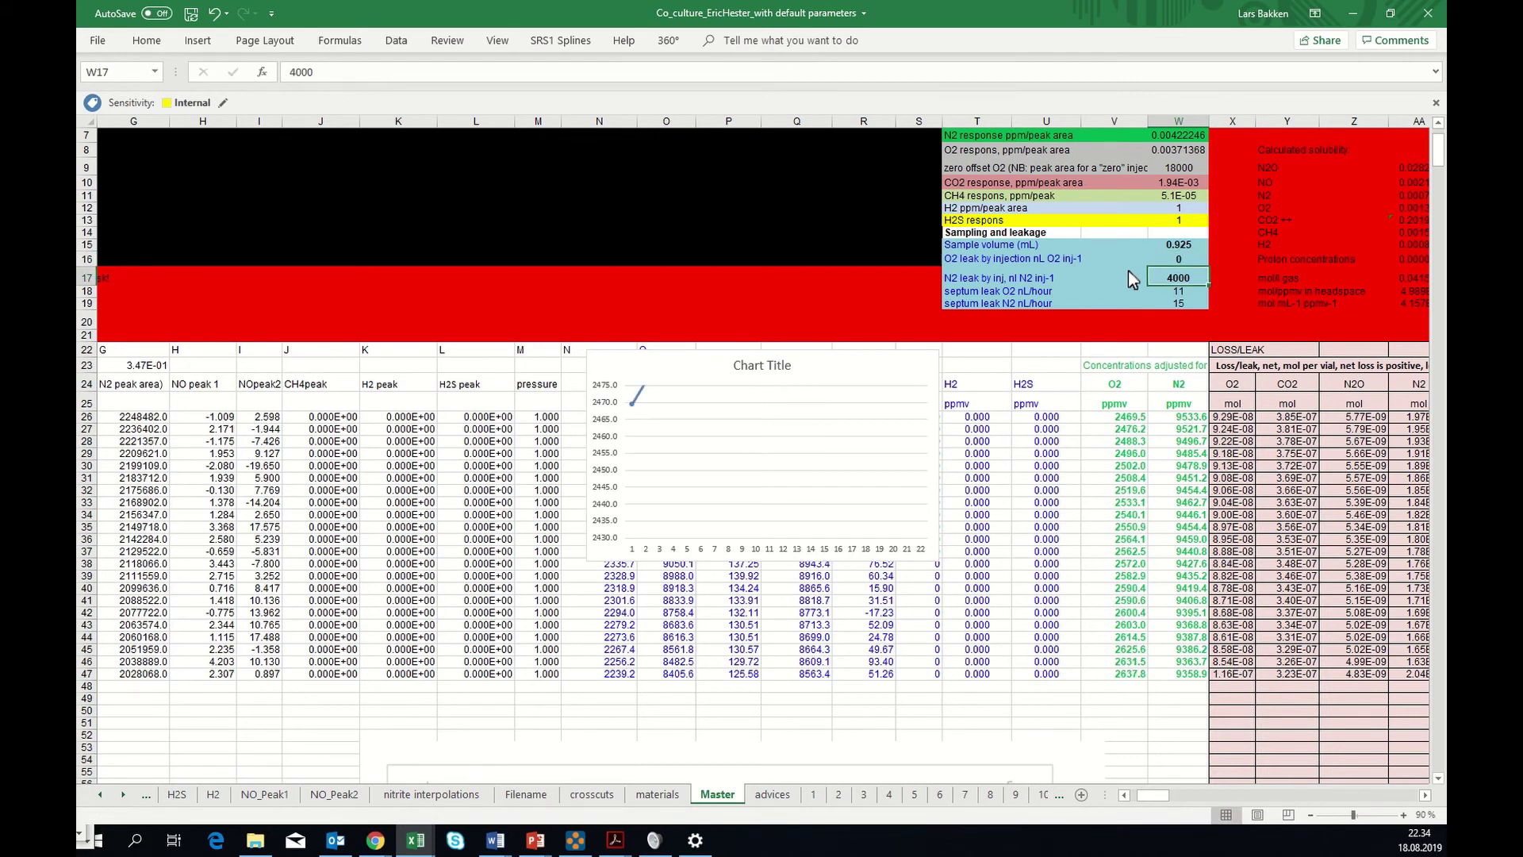
left_click(1180, 262)
type("1000")
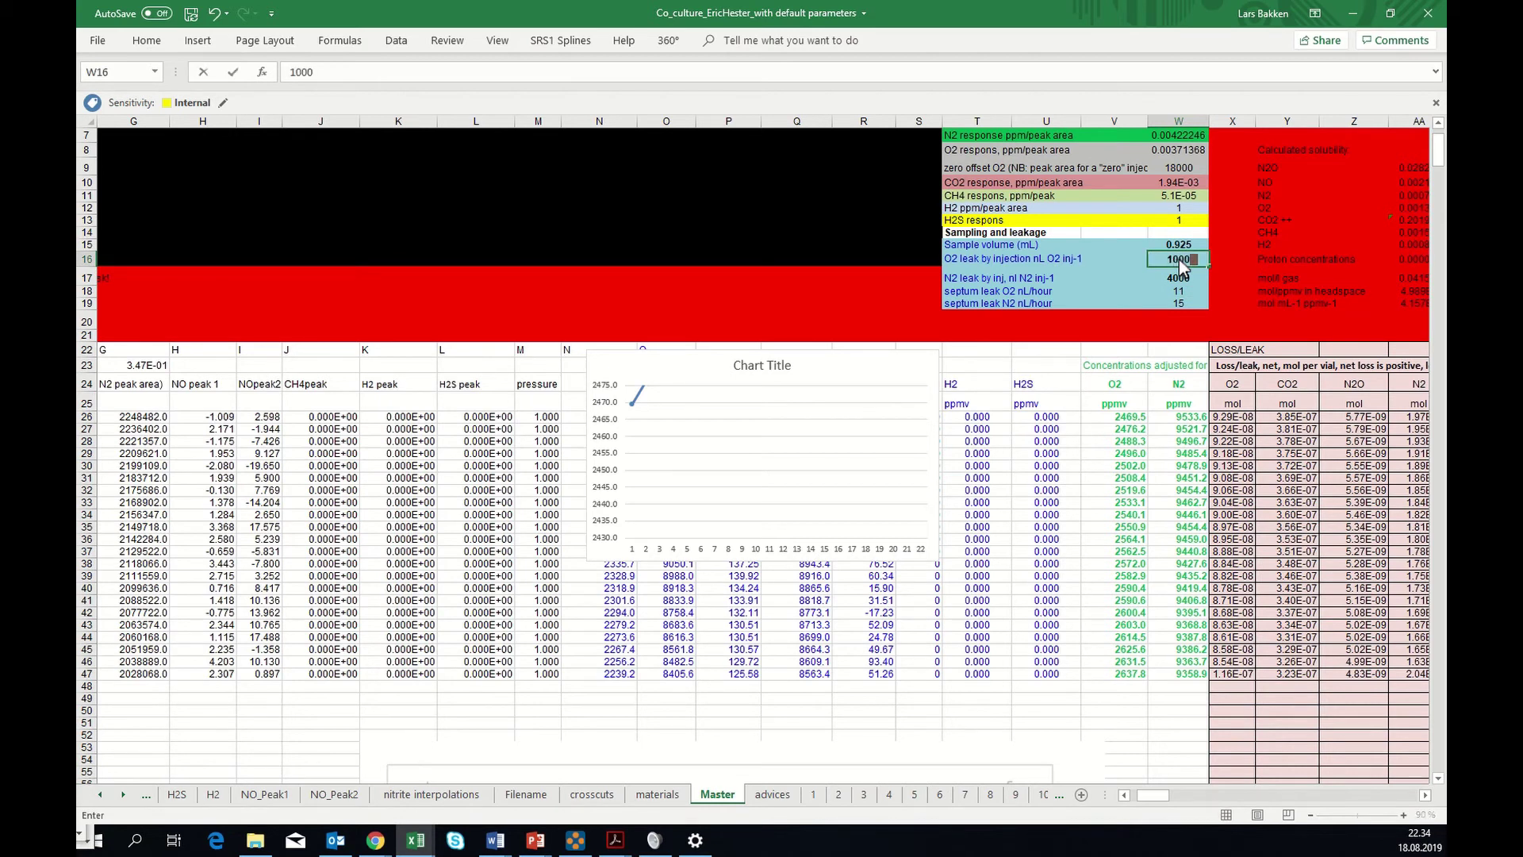
key("Return")
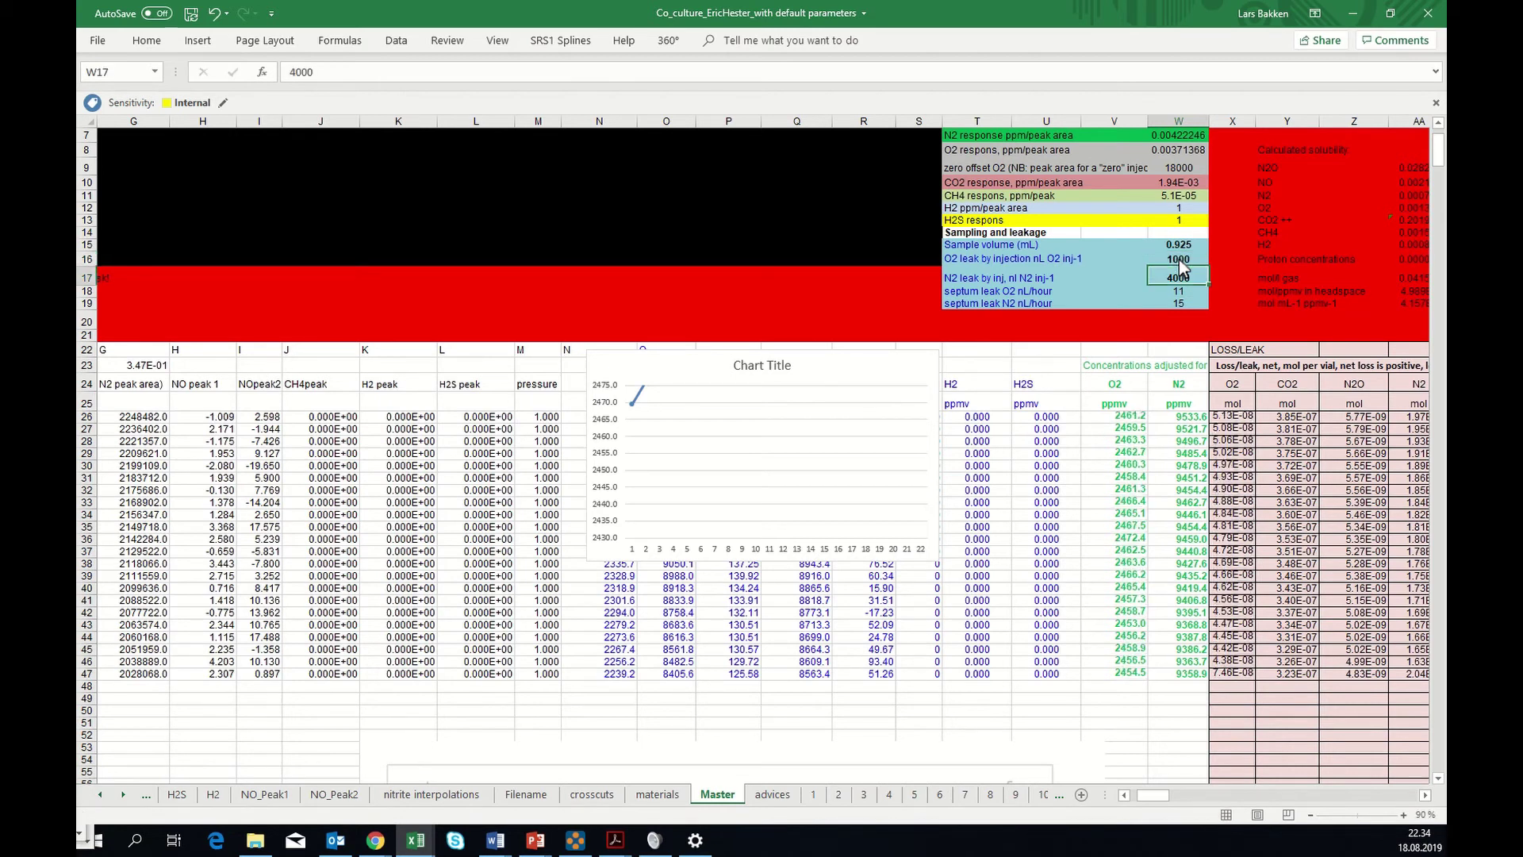
- Test an O2 leak by injection of 1200 nL in W16, and return it to 1000 nL
left_click(1180, 265)
type("12")
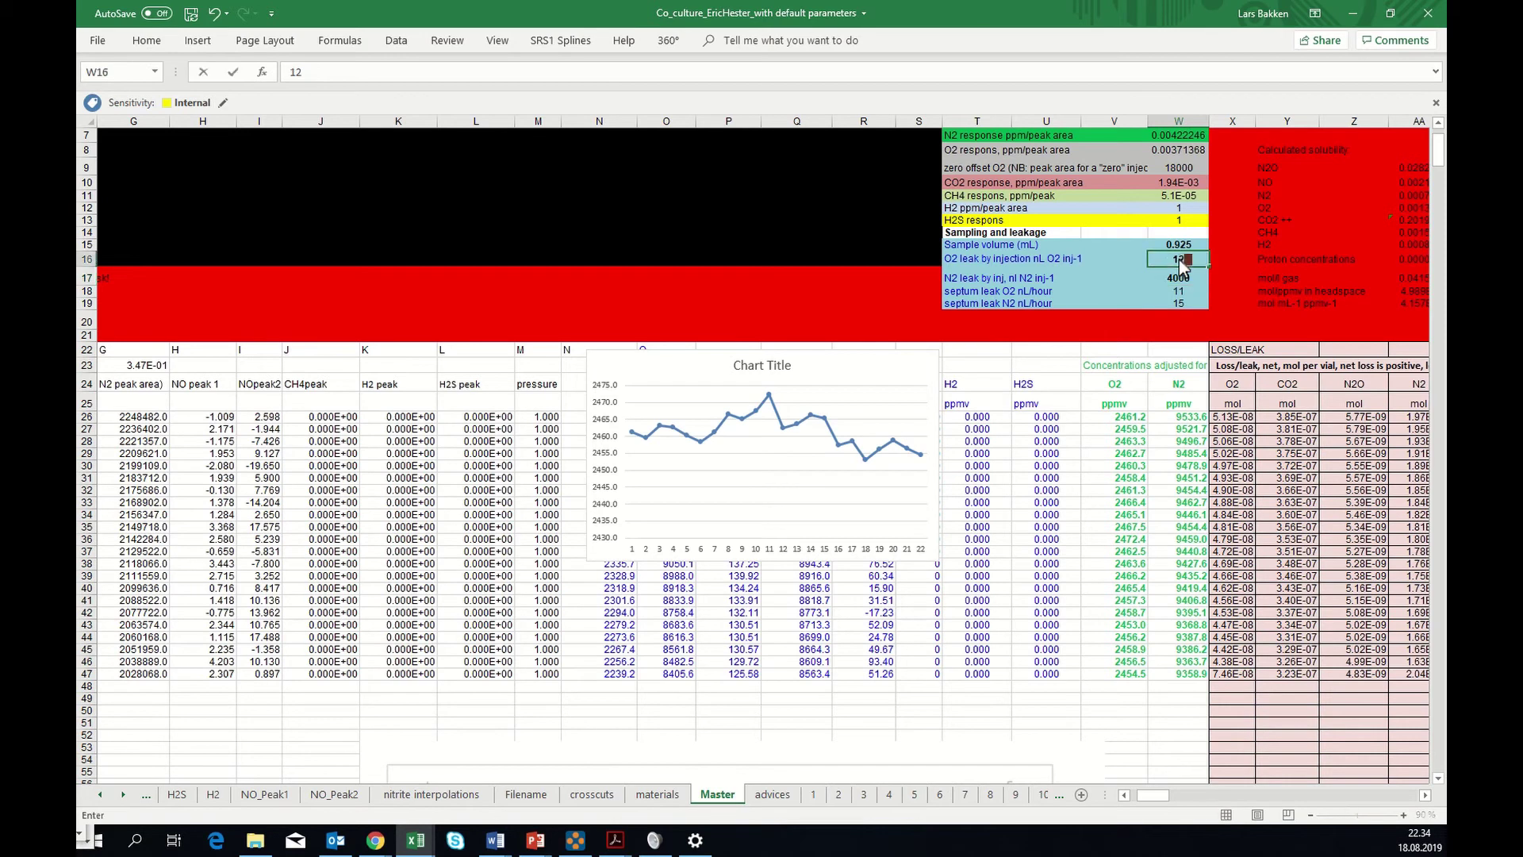
type("00")
key("Return")
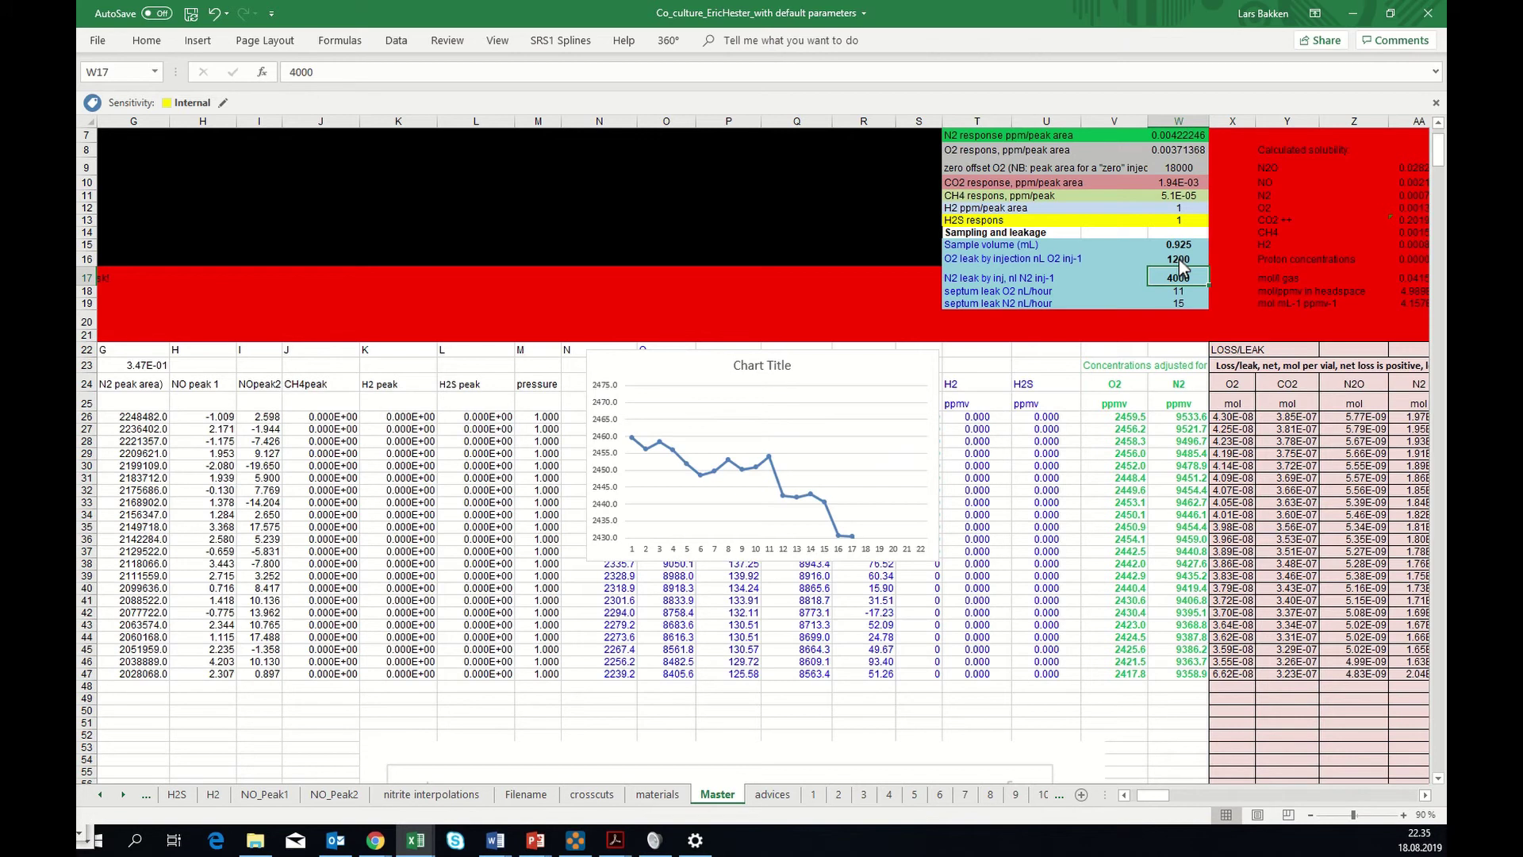
left_click(1182, 266)
type("1")
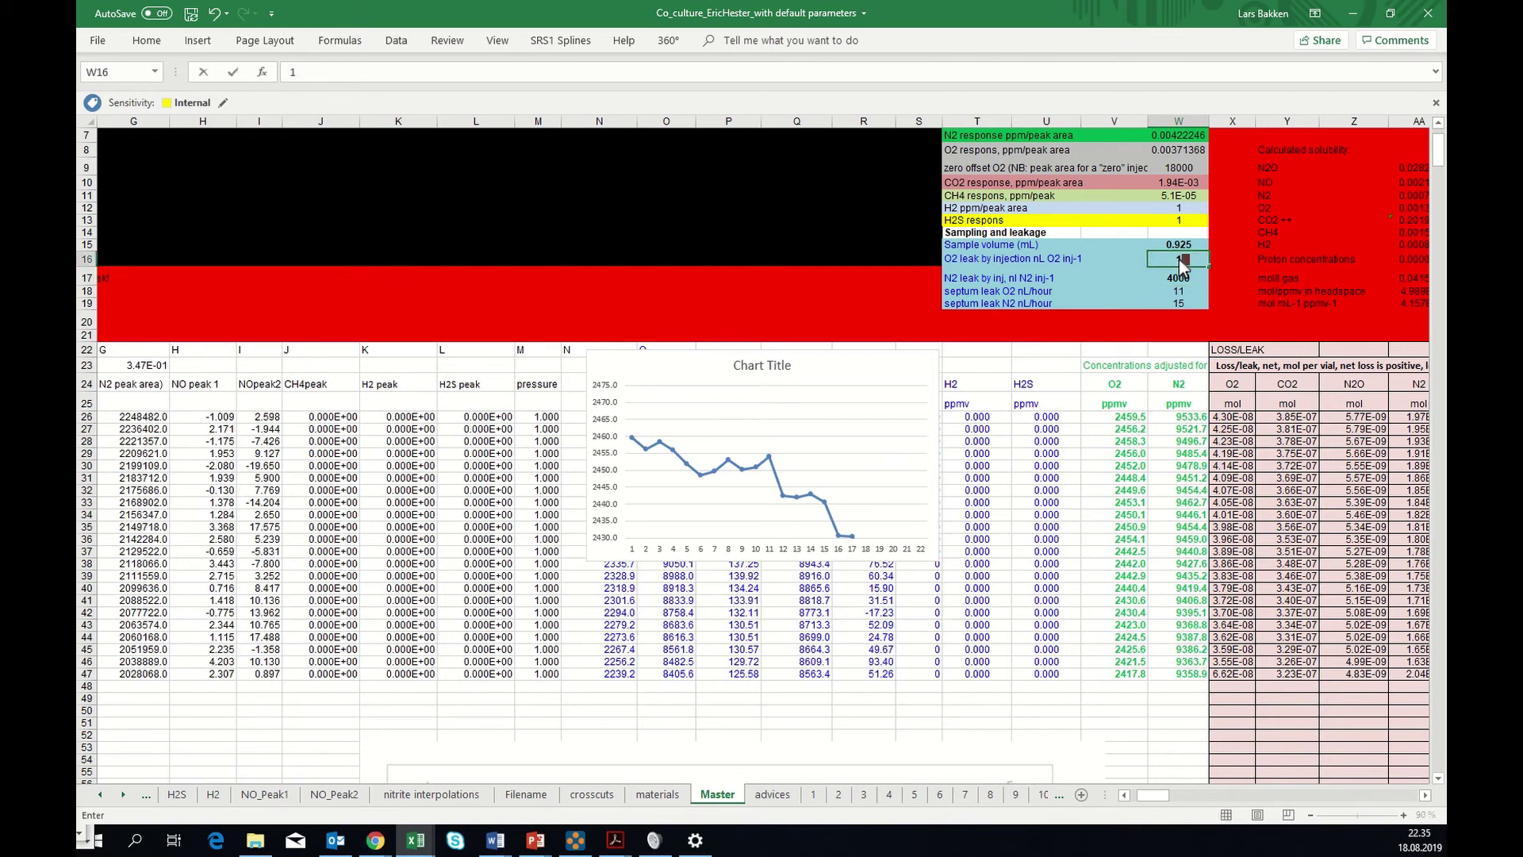
type("000")
key("Return")
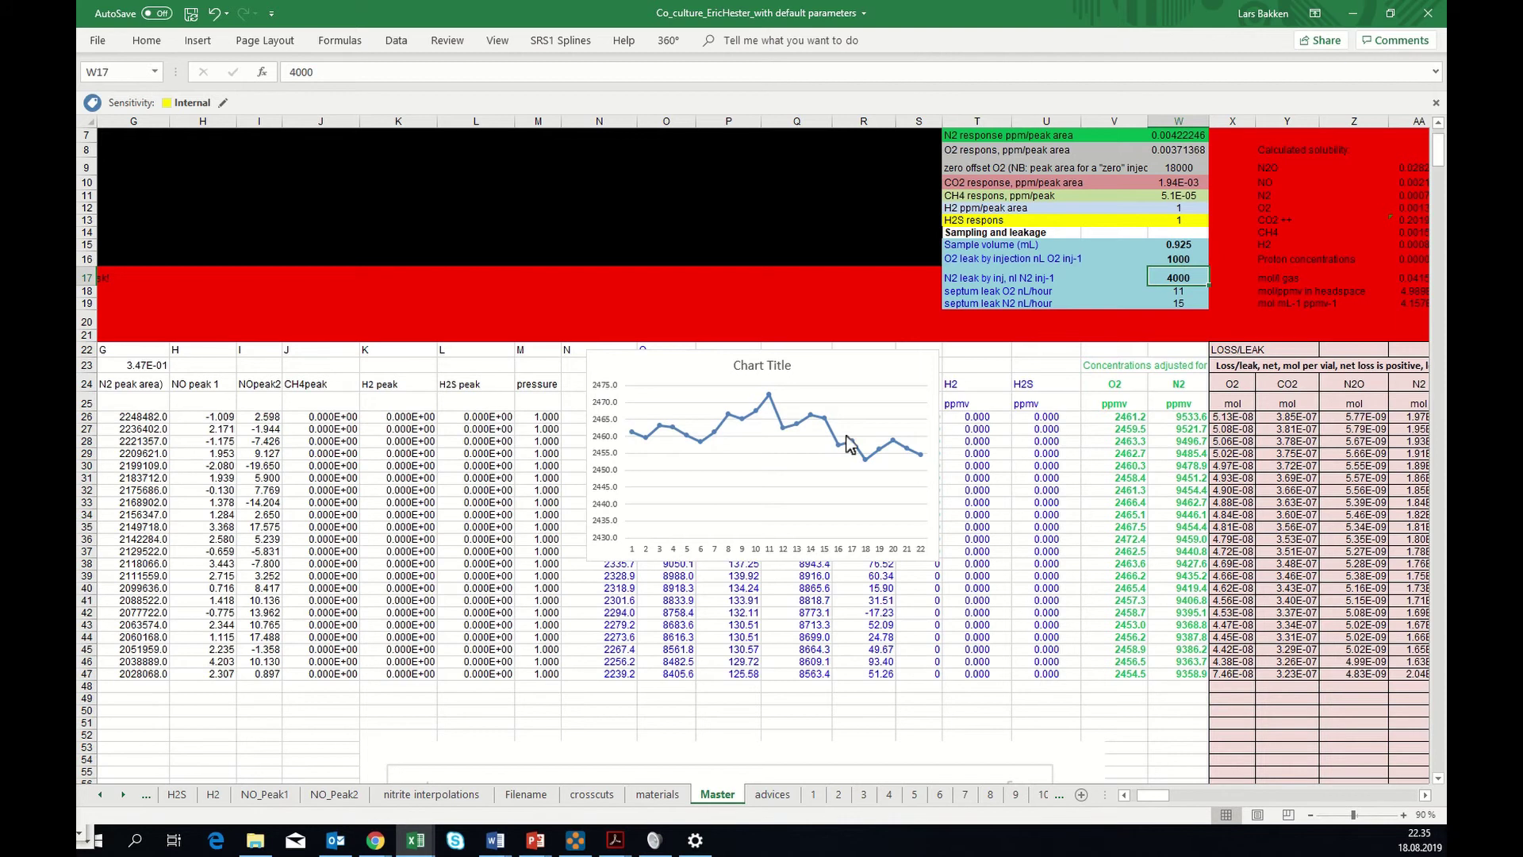
- Replace the O2 chart with a line chart with markers of the leak-adjusted N2 concentrations in W26:W47
left_click(818, 370)
key("Delete")
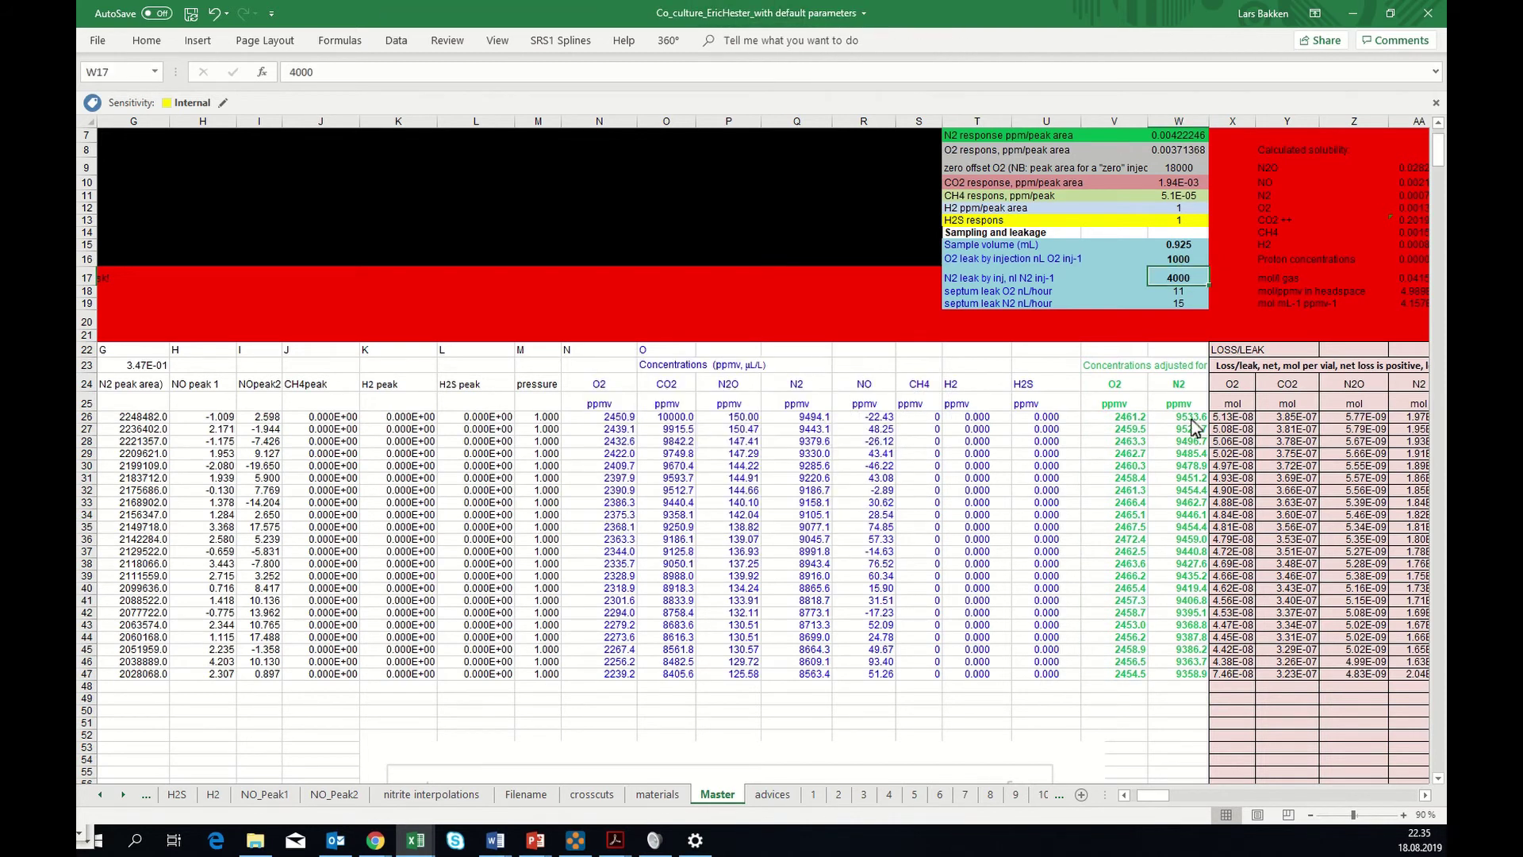
left_click_drag(1192, 423, 1182, 679)
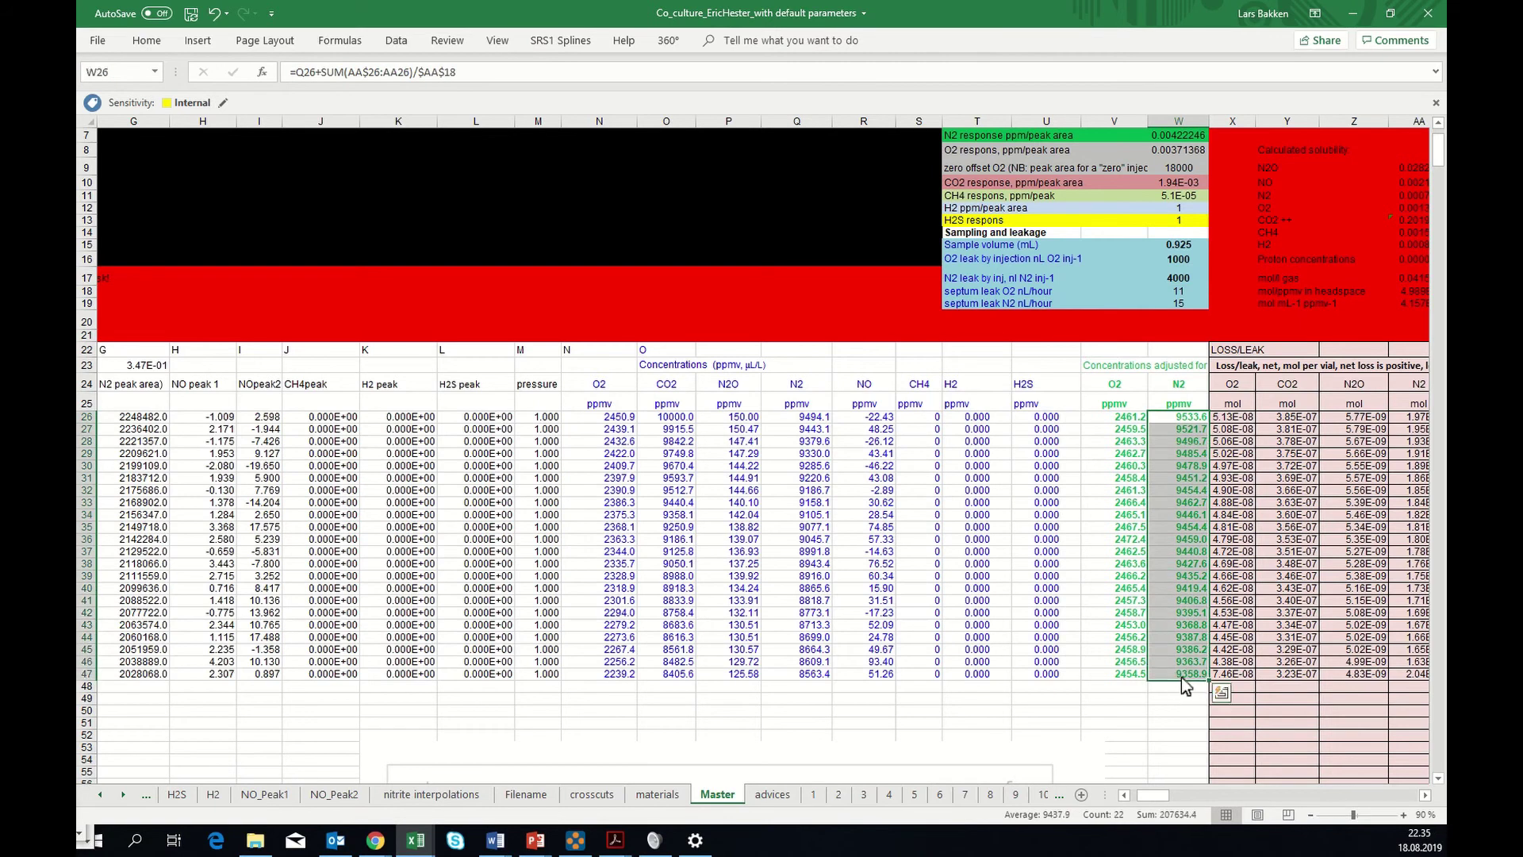
left_click(197, 41)
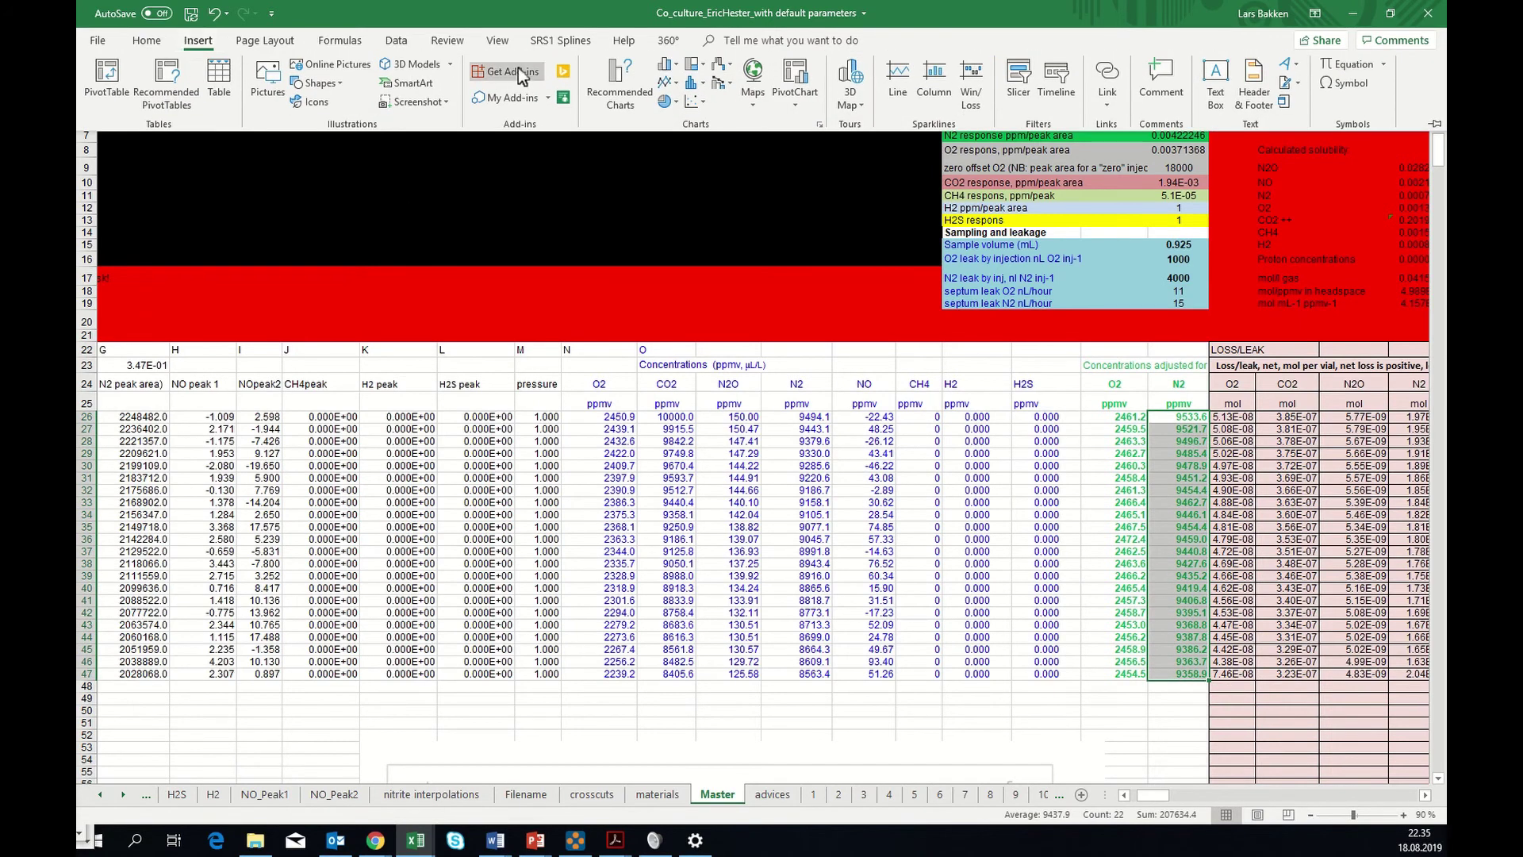
left_click(668, 83)
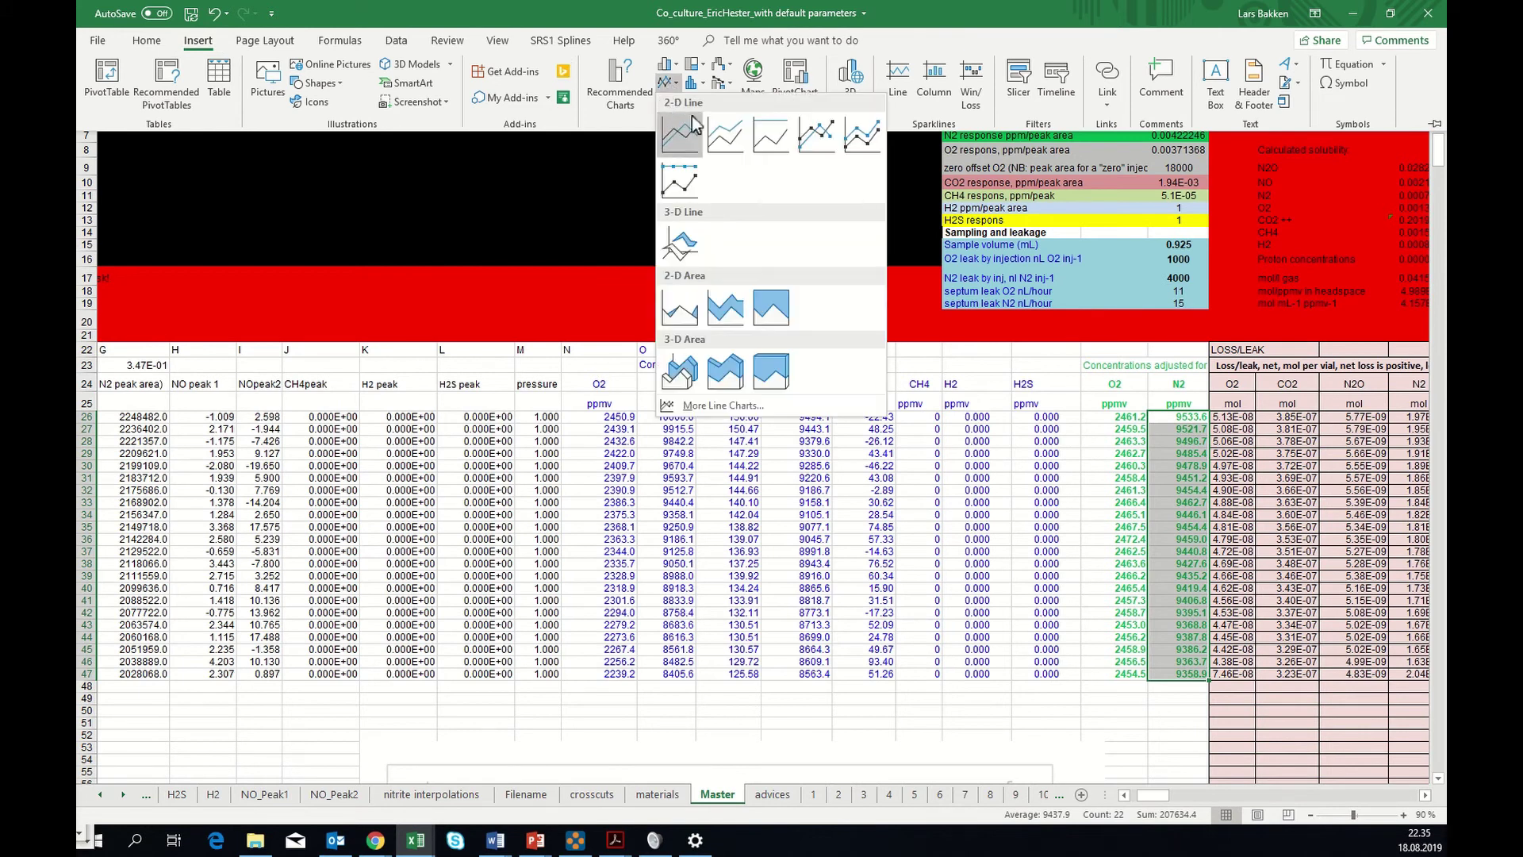
left_click(816, 133)
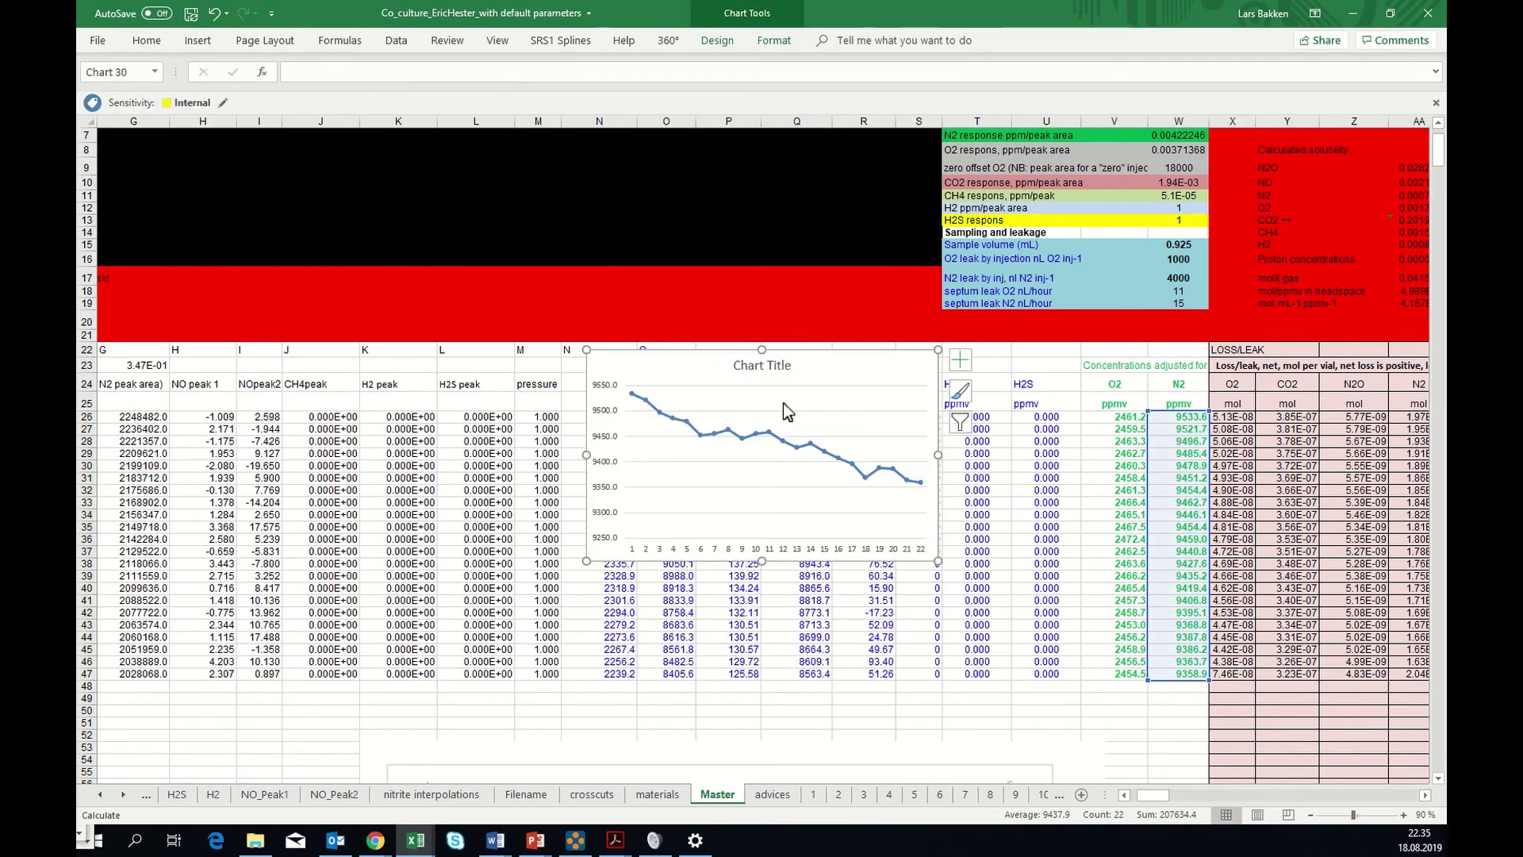
- Fix the bounds of the N2 chart's vertical axis at a minimum of 9250 and a maximum of 9550
left_click(611, 443)
right_click(612, 443)
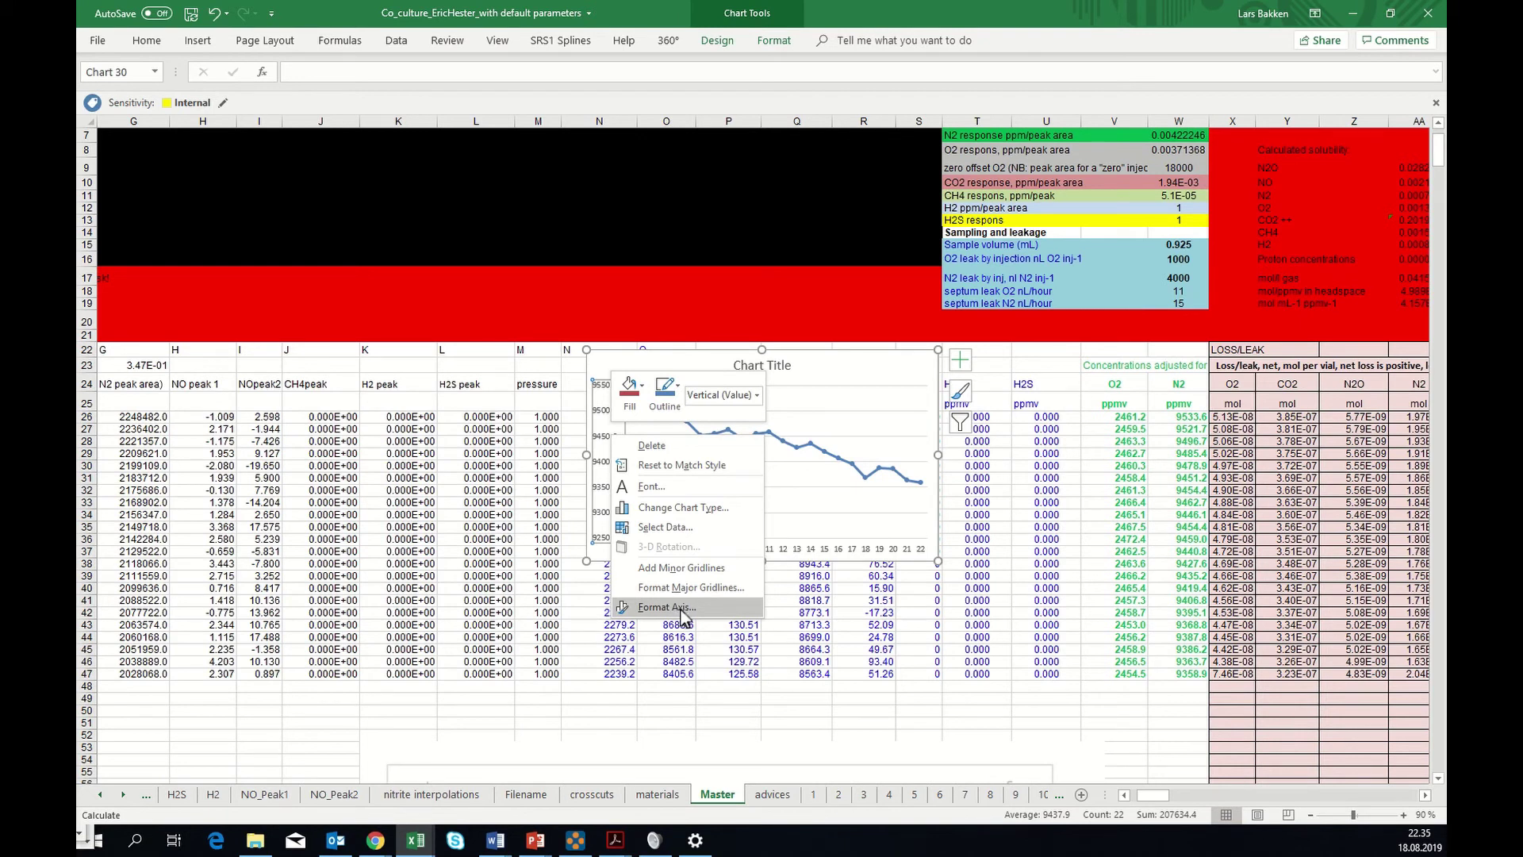
left_click(682, 612)
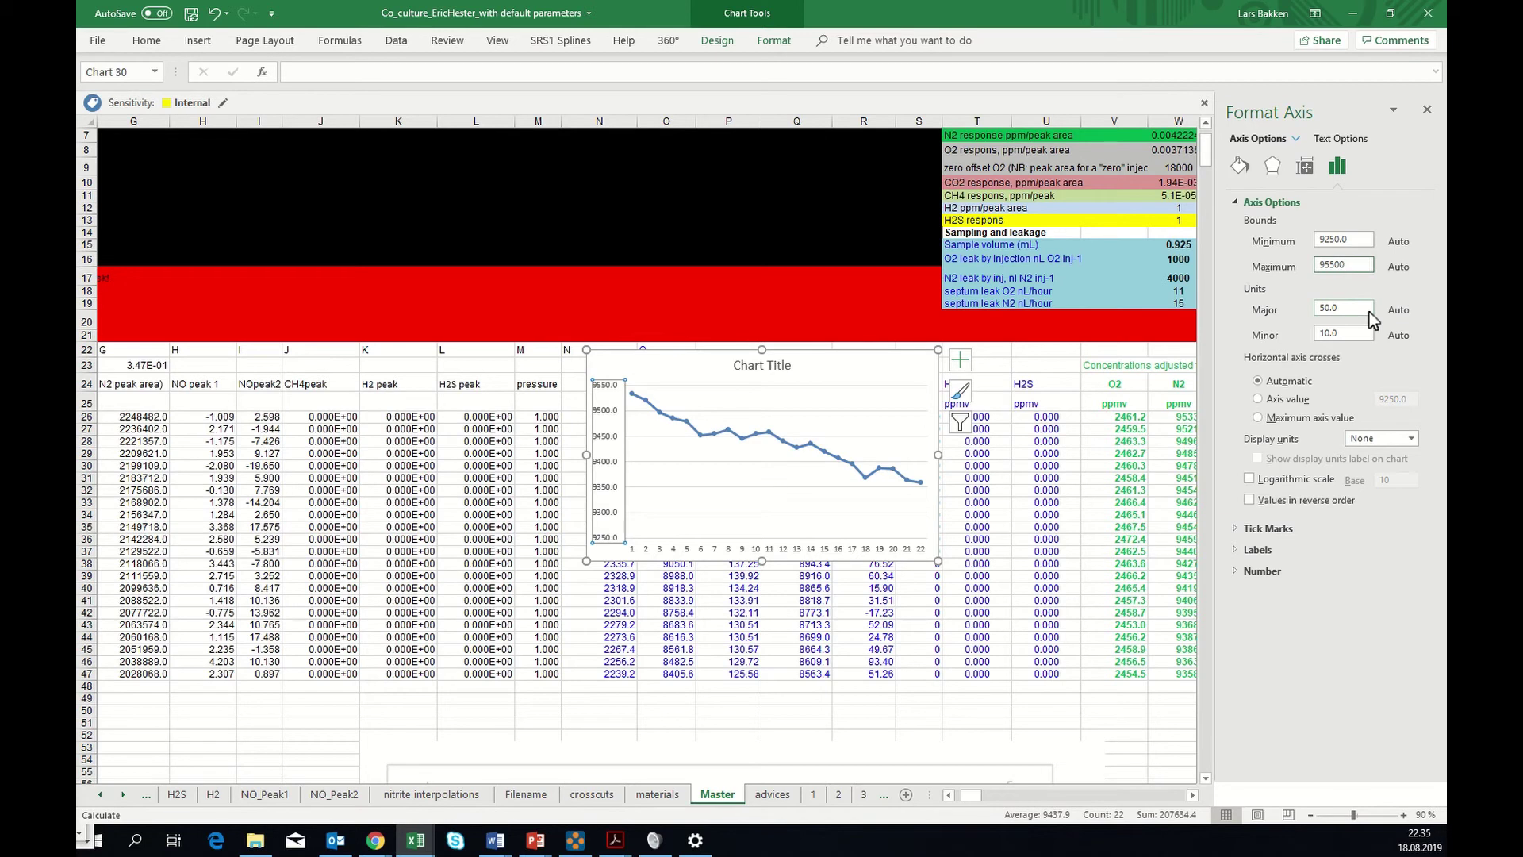
key("Return")
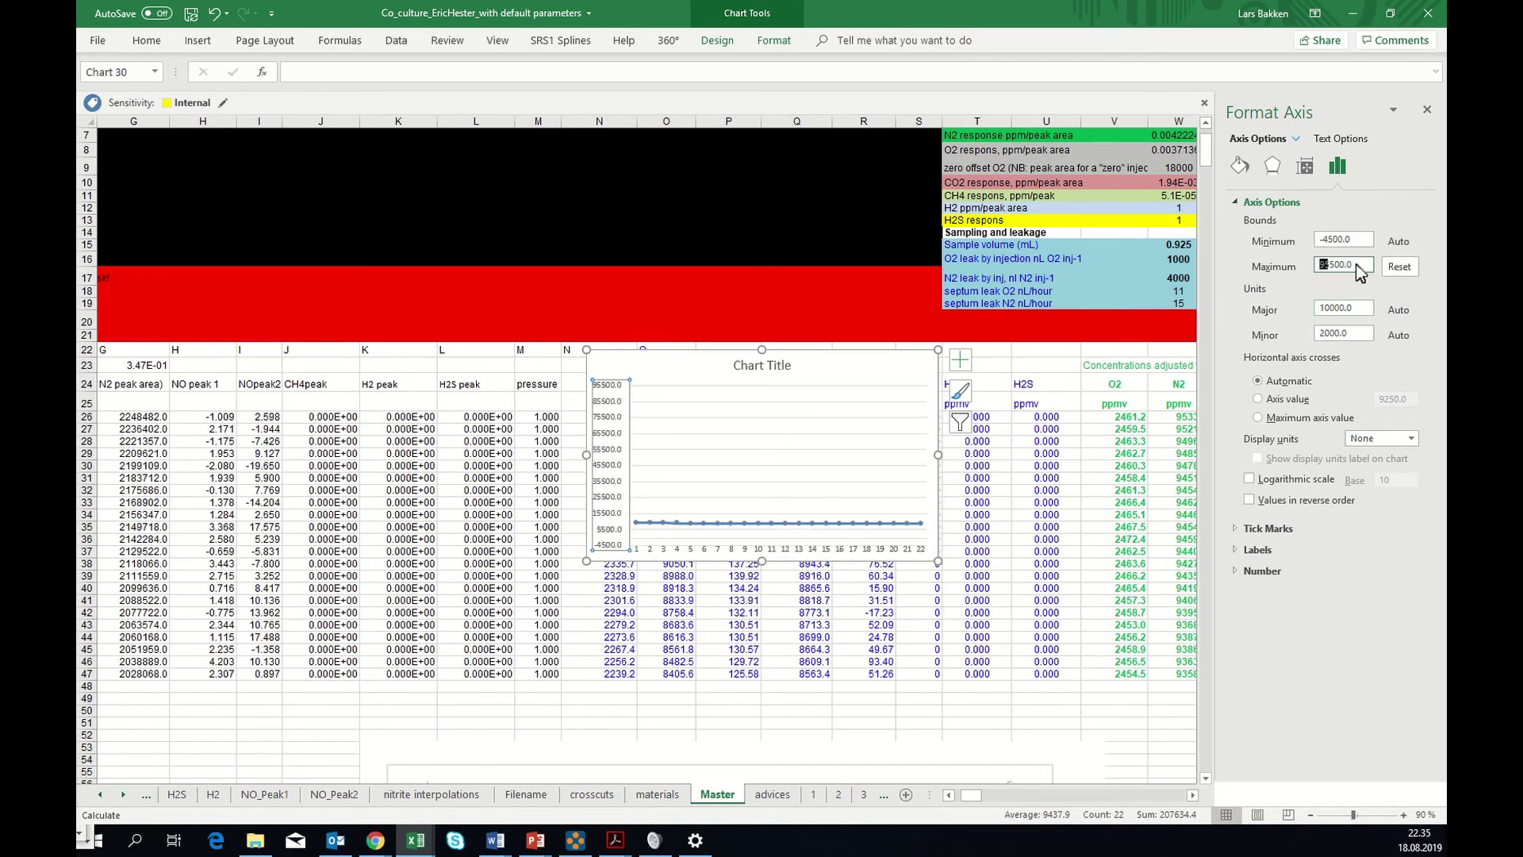
left_click(1398, 268)
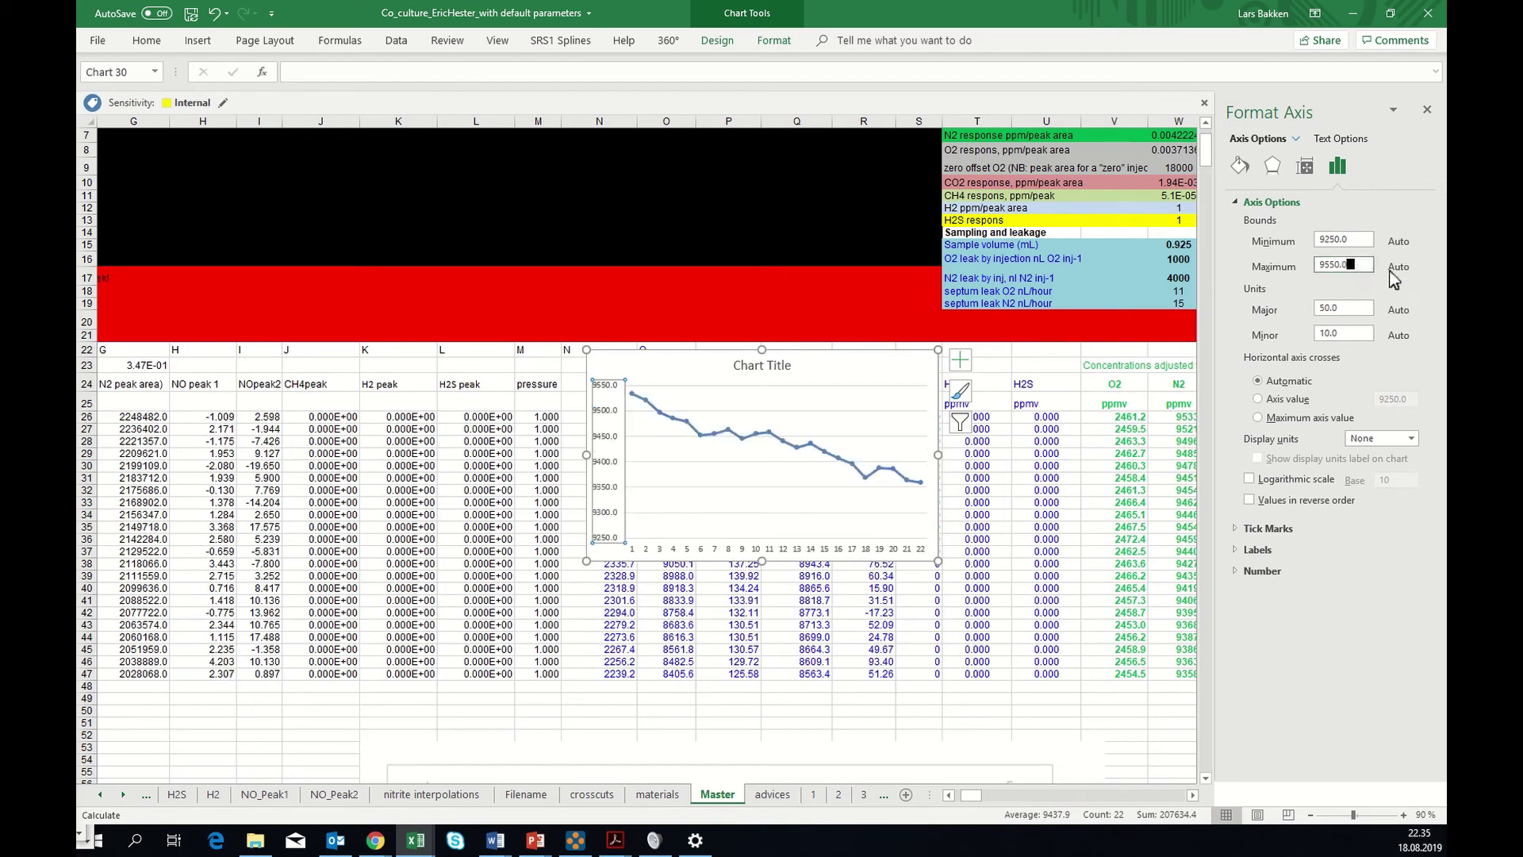
key("Return")
left_click(1369, 238)
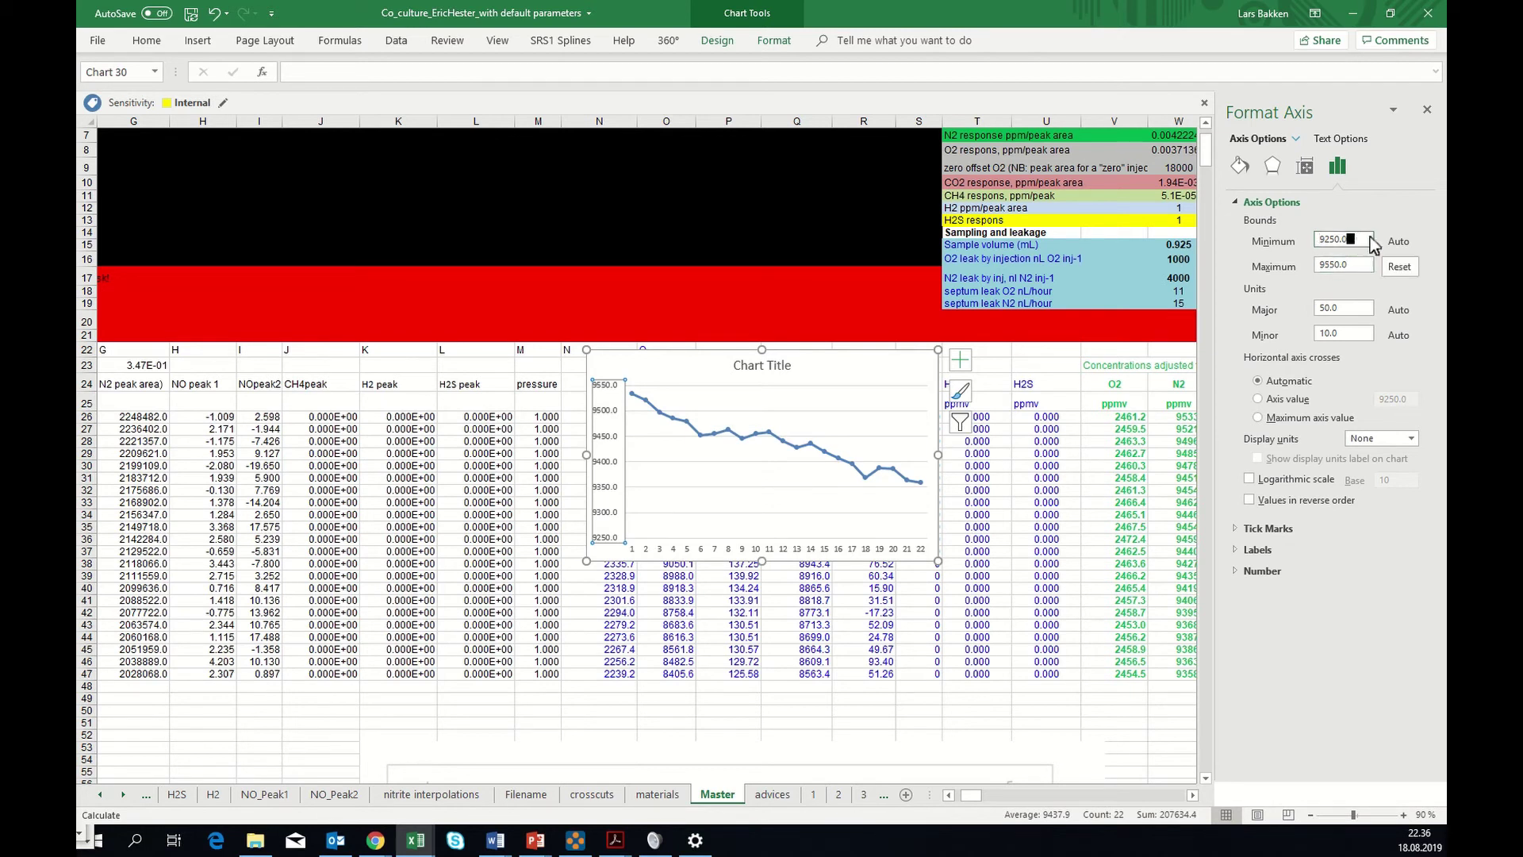
key("Return")
- Close the formatting options and set the N2 leak by injection in W17 to 3500 nL
left_click(1170, 279)
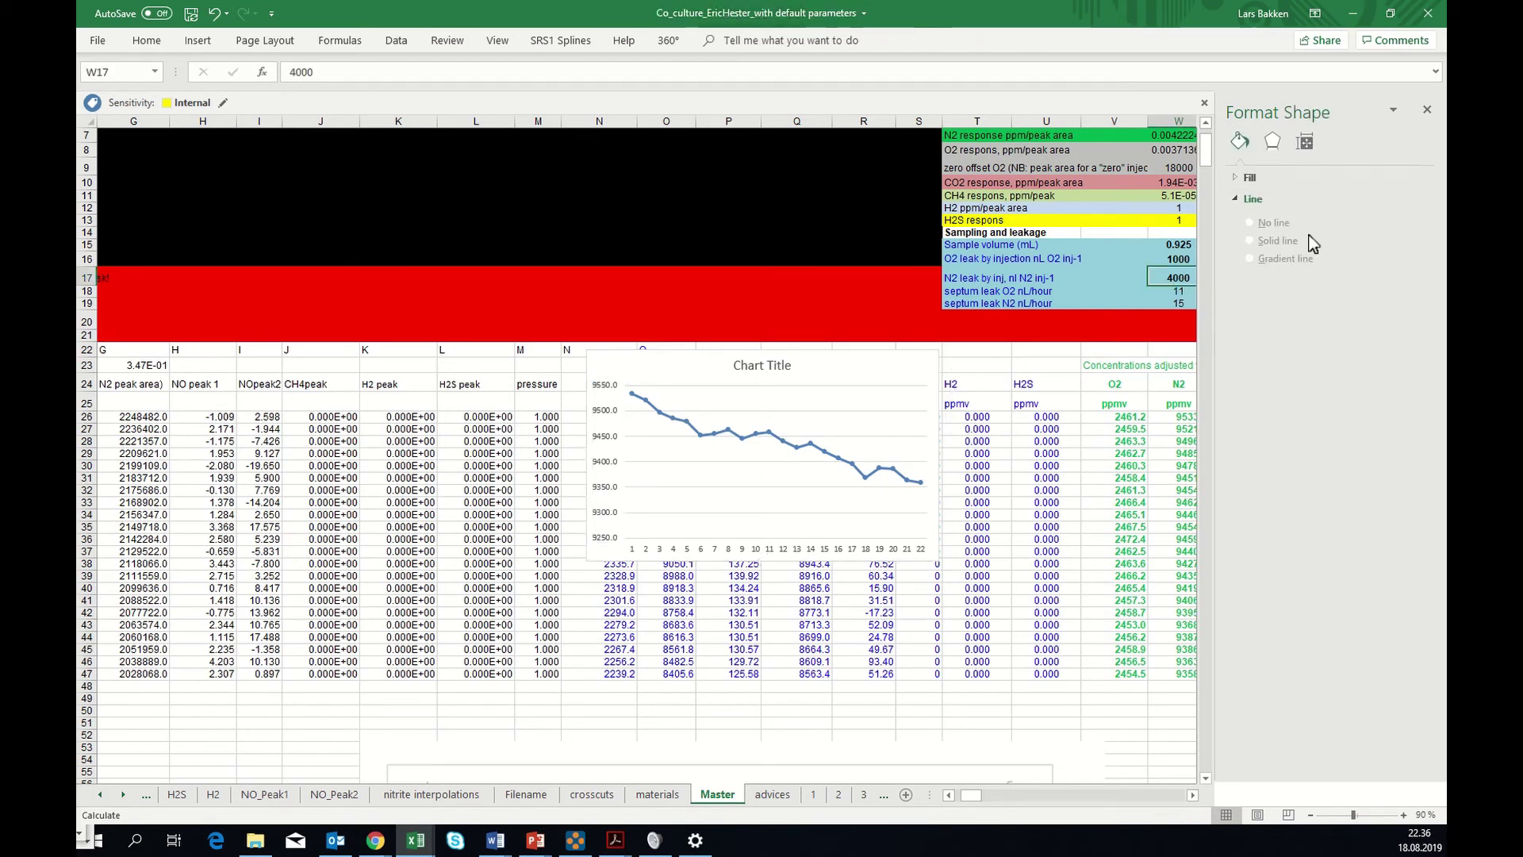
left_click(1430, 112)
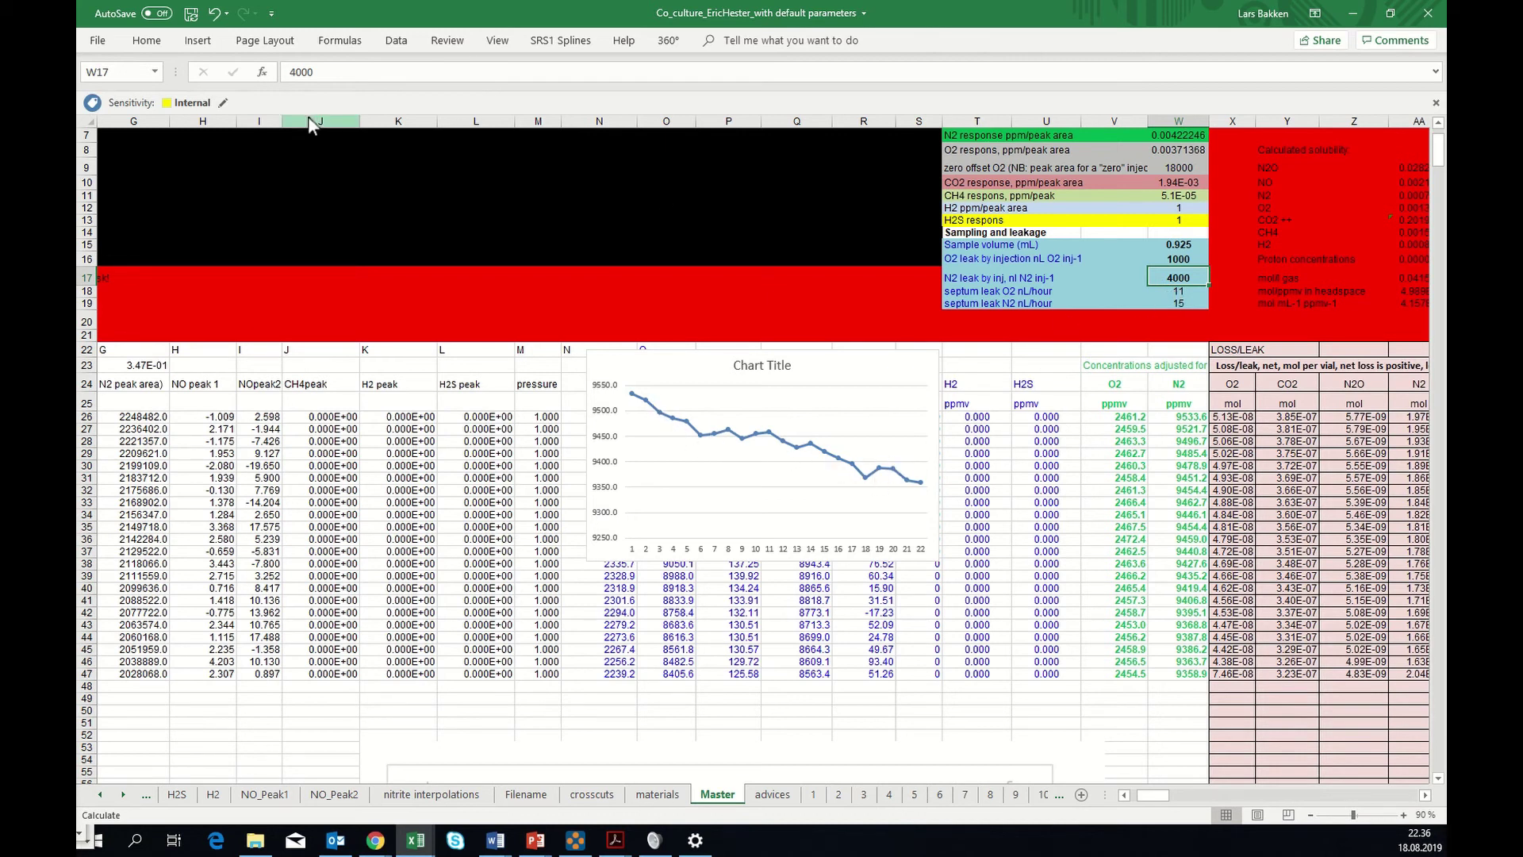
left_click(322, 79)
key("BackSpace")
key("BackSpace")
key("BackSpace")
key("BackSpace")
type("35")
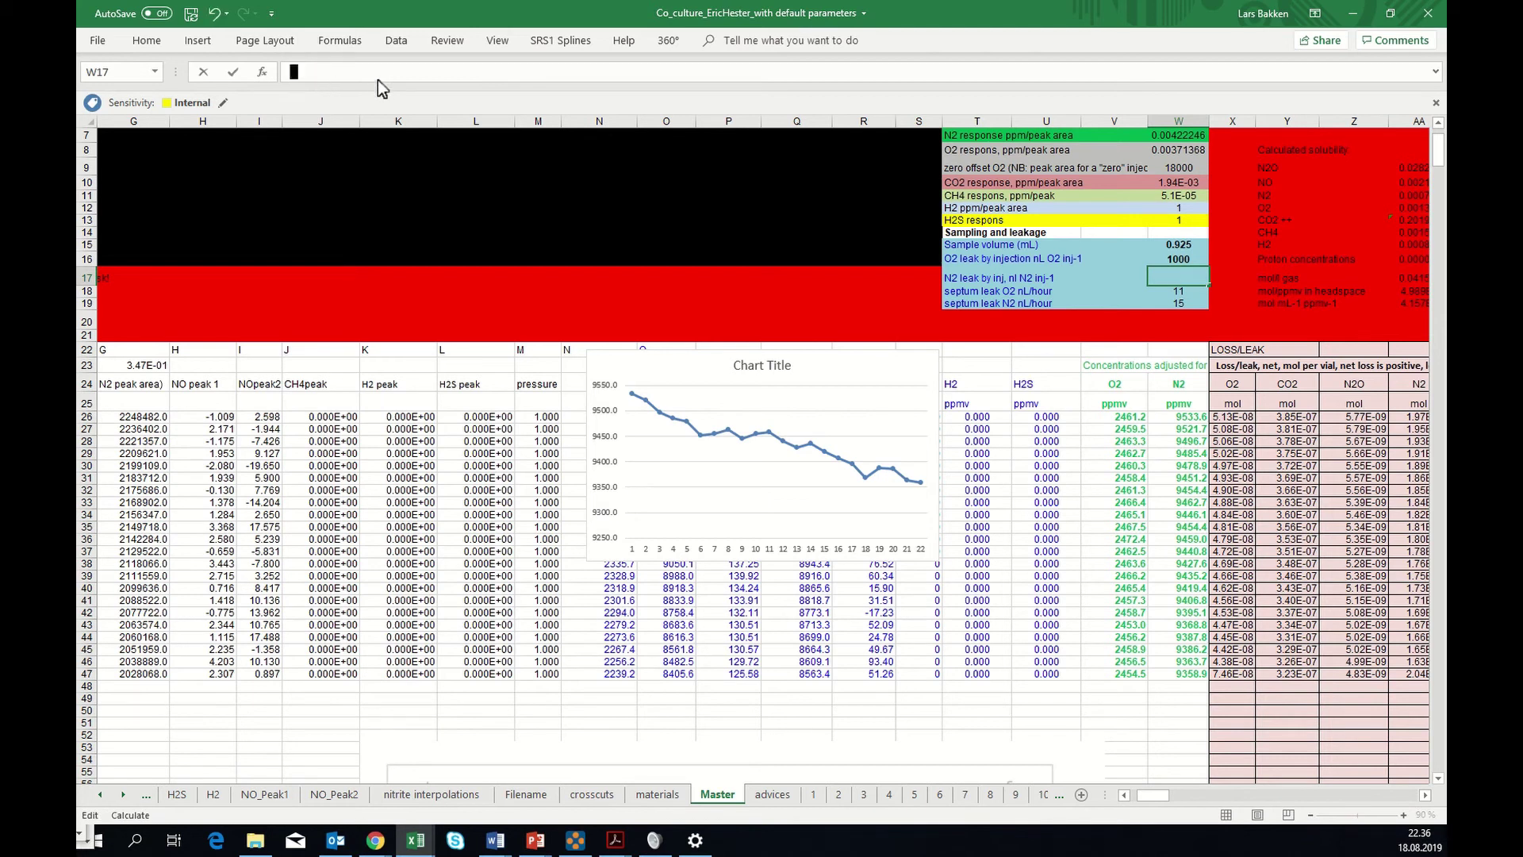
type("00")
key("Return")
- Raise the N2 leak by injection in W17 to 3700 nL
key("Up")
left_click_drag(302, 73, 344, 70)
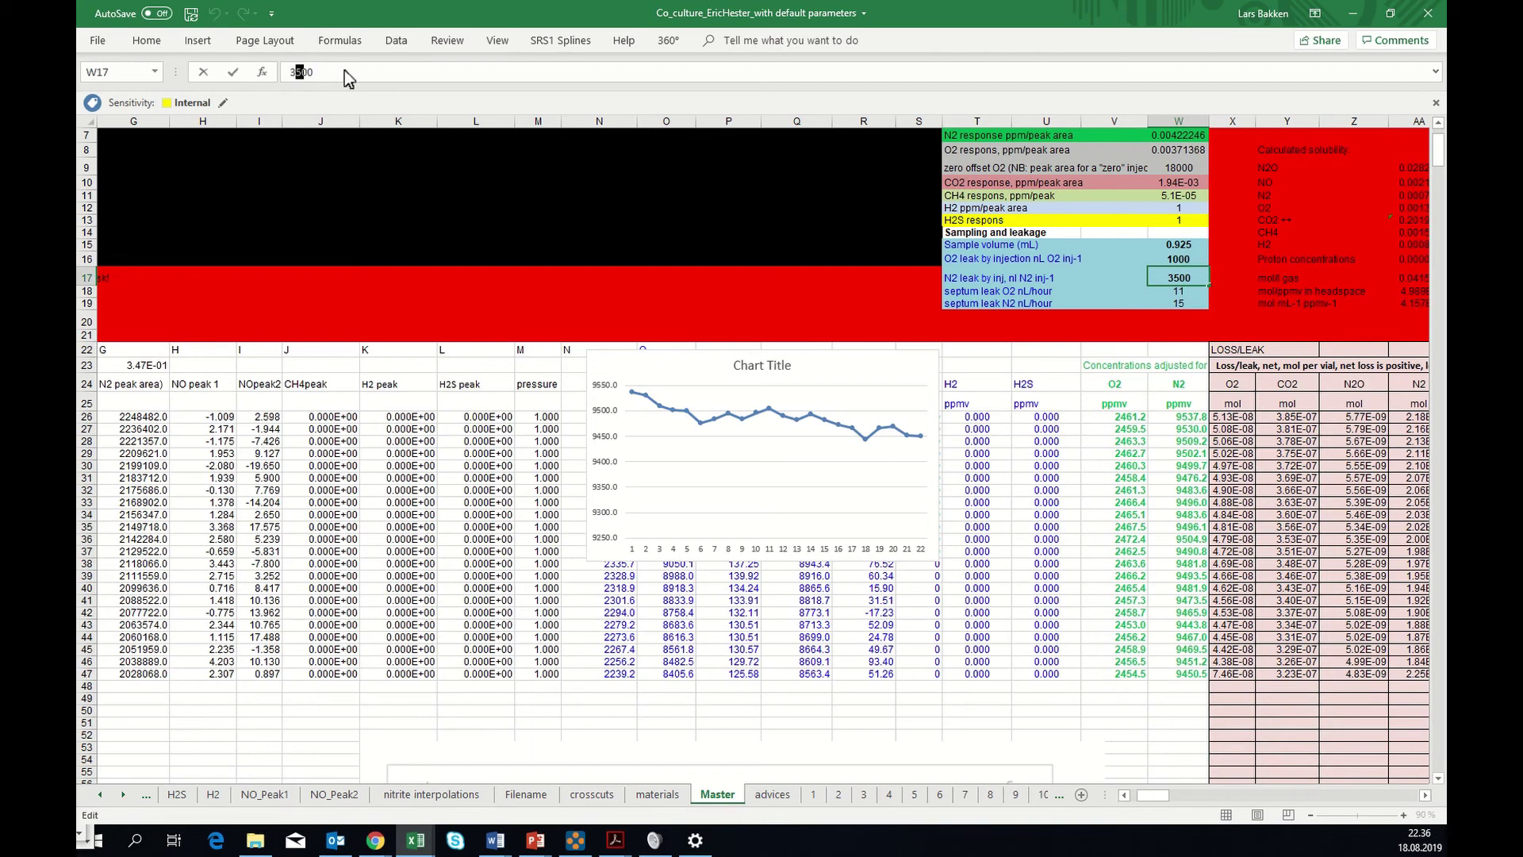
type("75")
key("Return")
key("Up")
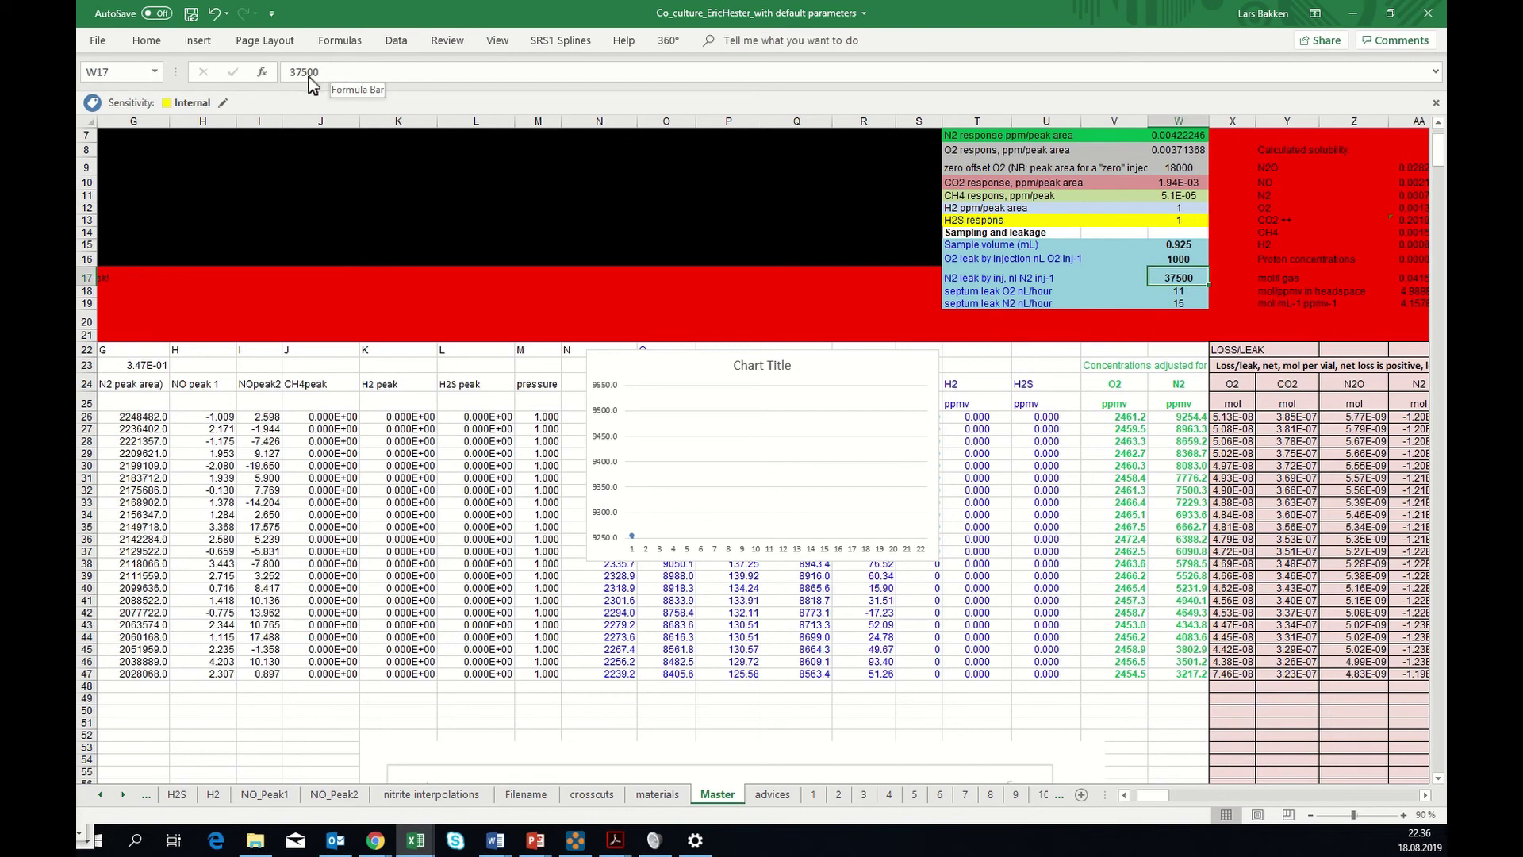
left_click(309, 77)
key("BackSpace")
key("Return")
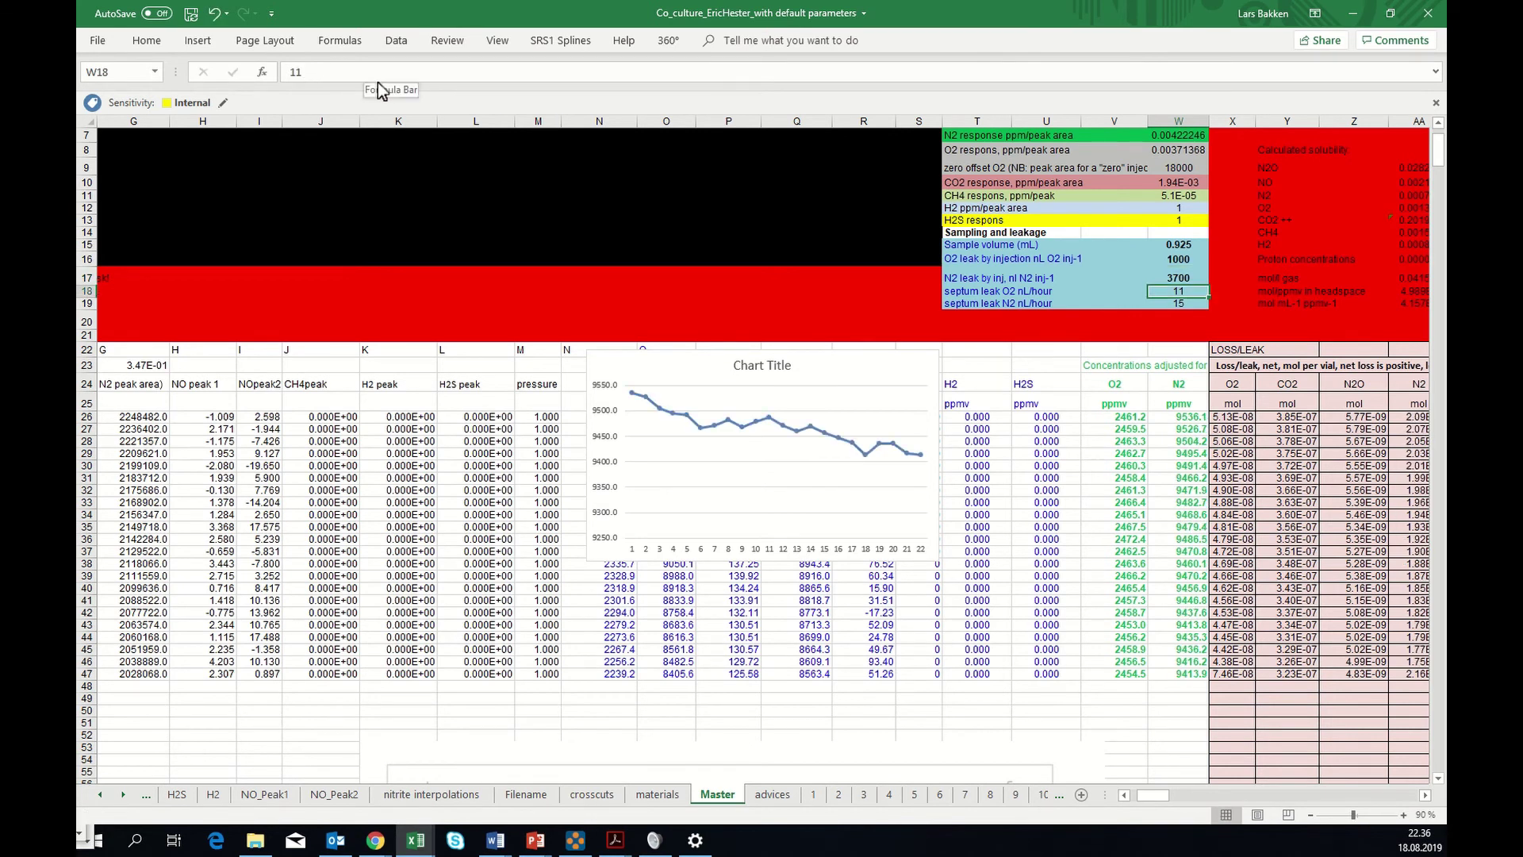
- Set the N2 leak by injection in W17 to 34700 nL
left_click(1168, 274)
left_click_drag(296, 72, 305, 72)
type("47")
key("Return")
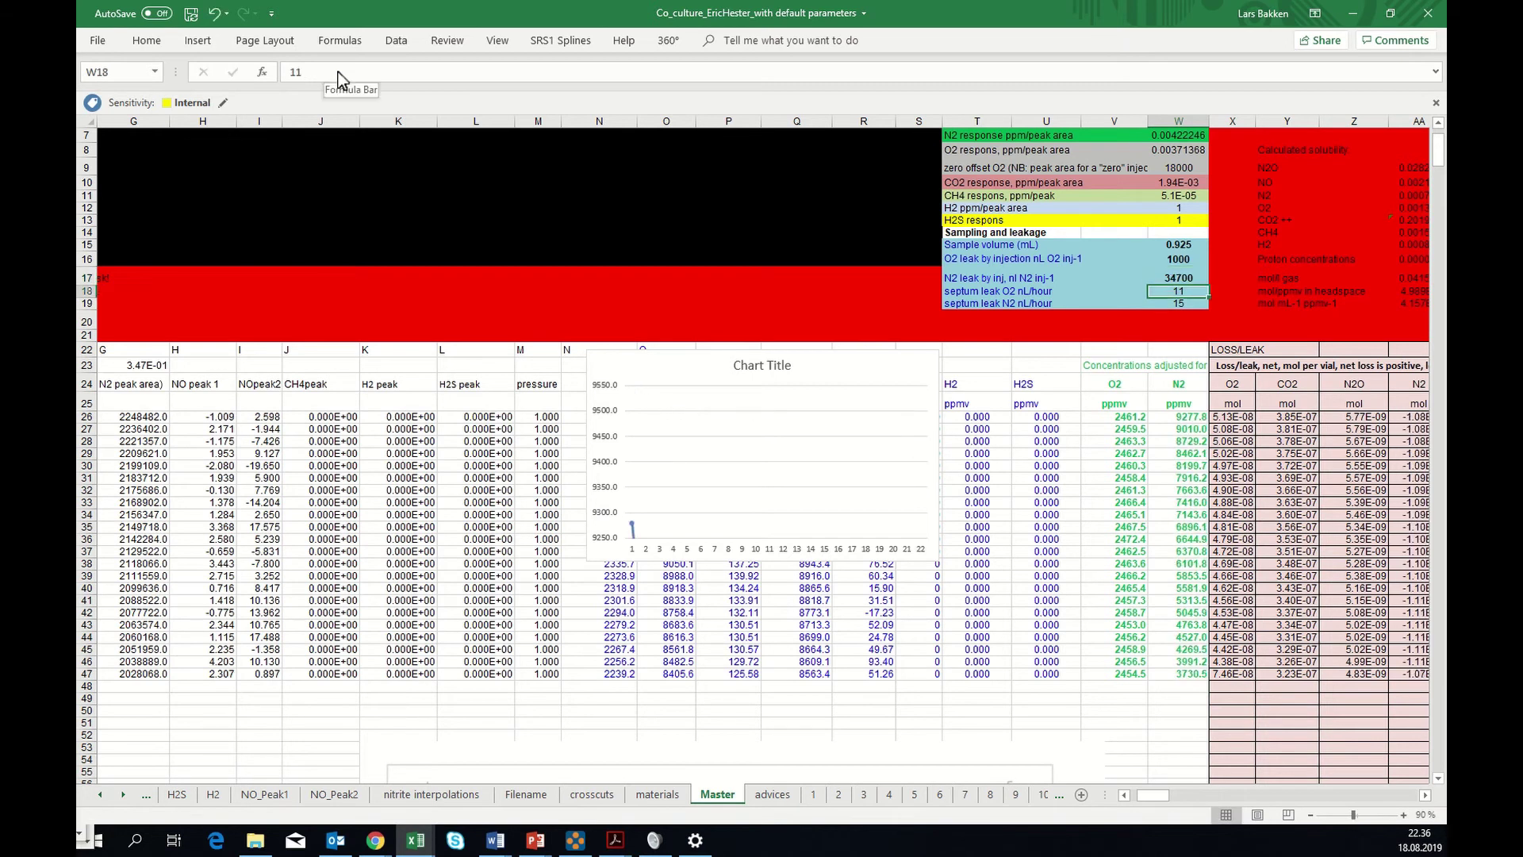
- Correct the N2 leak by injection in W17 to 3400 nL
left_click(1177, 281)
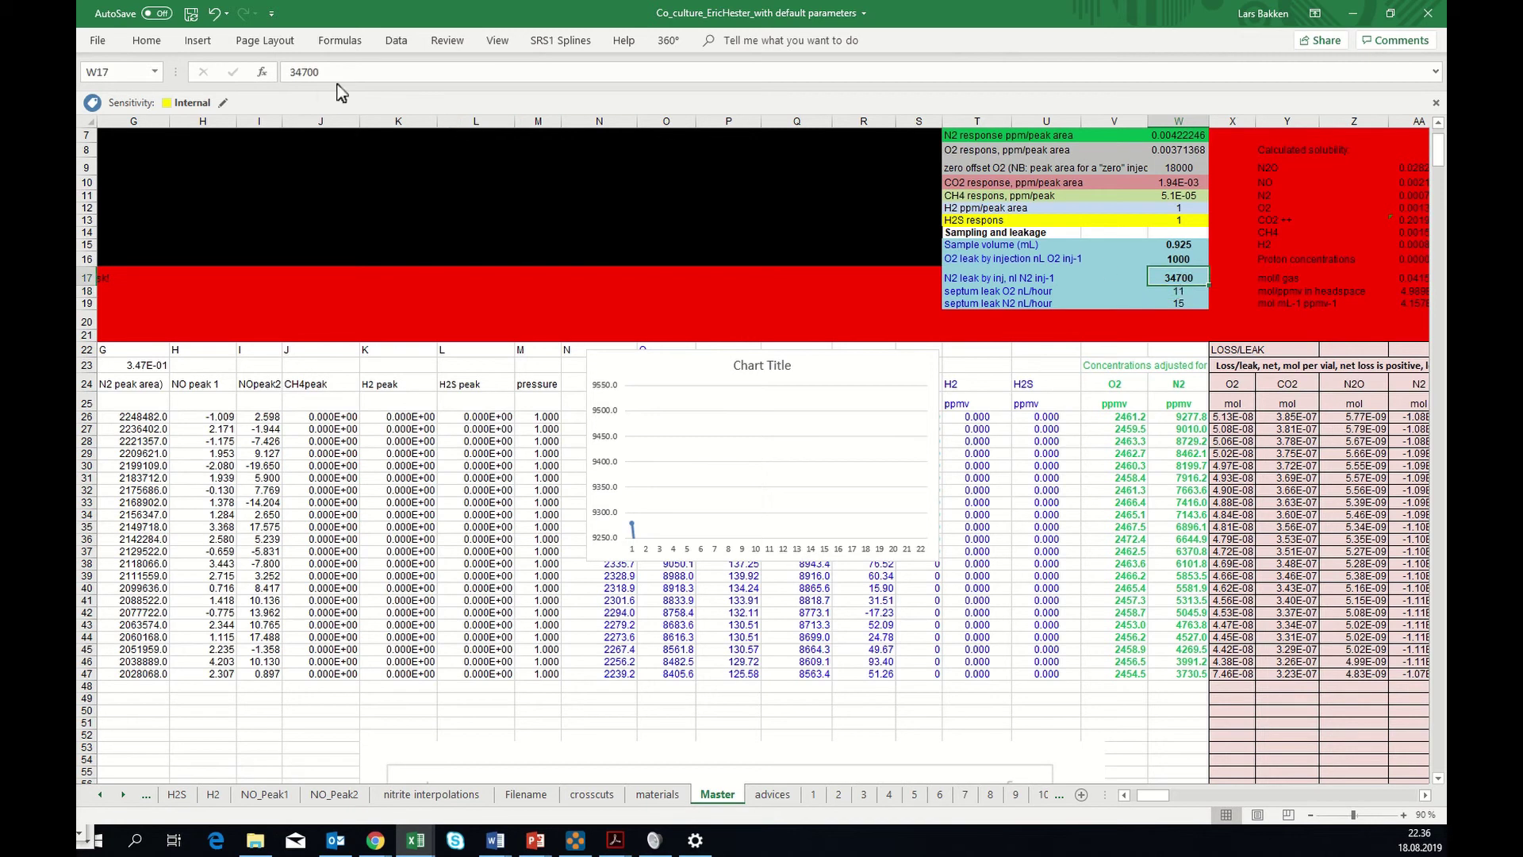
left_click_drag(314, 73, 357, 76)
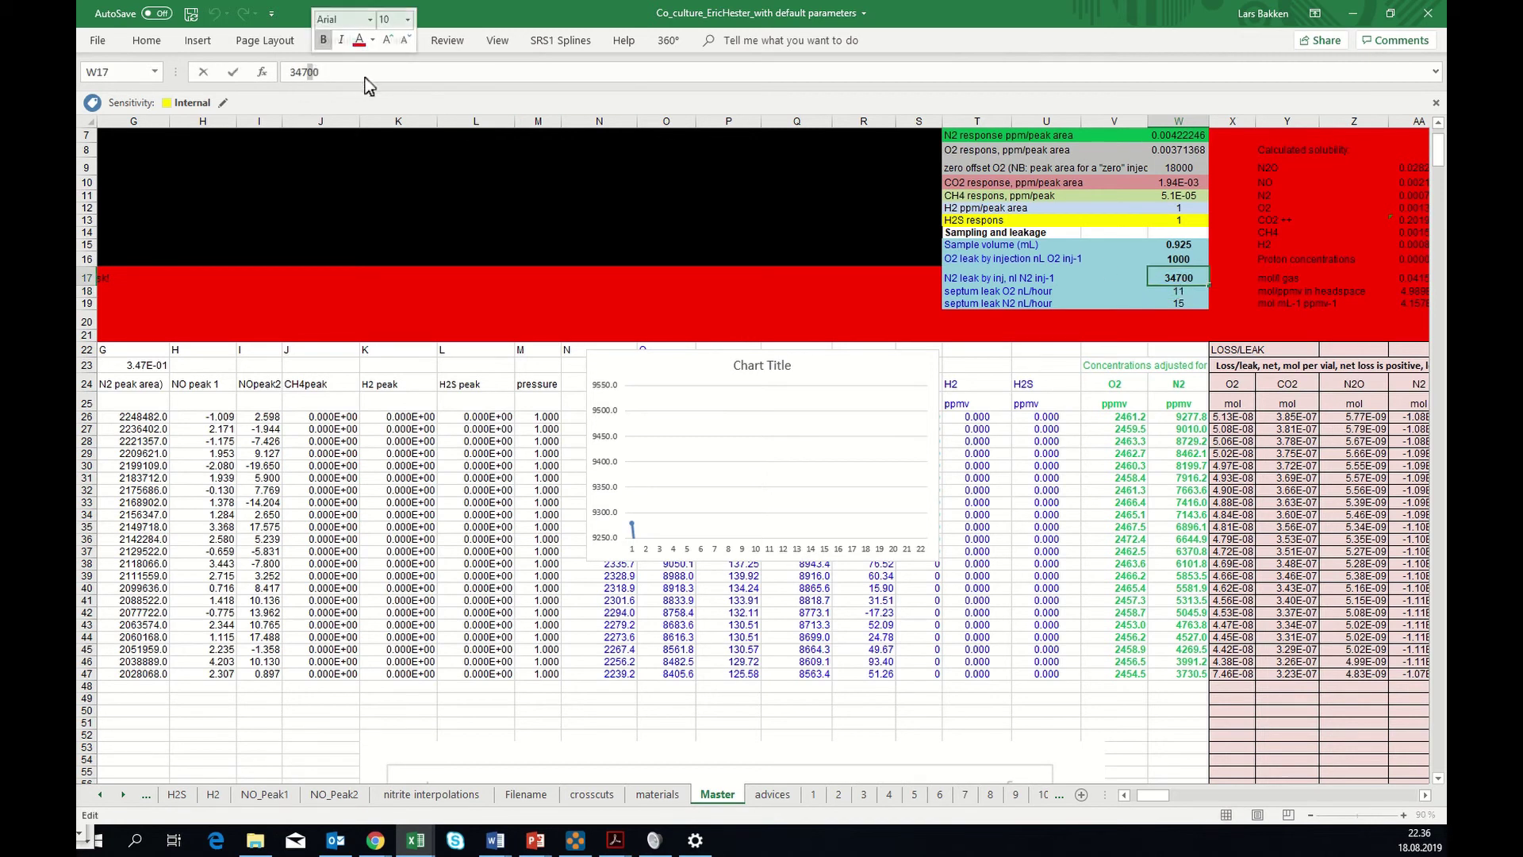
key("BackSpace")
key("BackSpace")
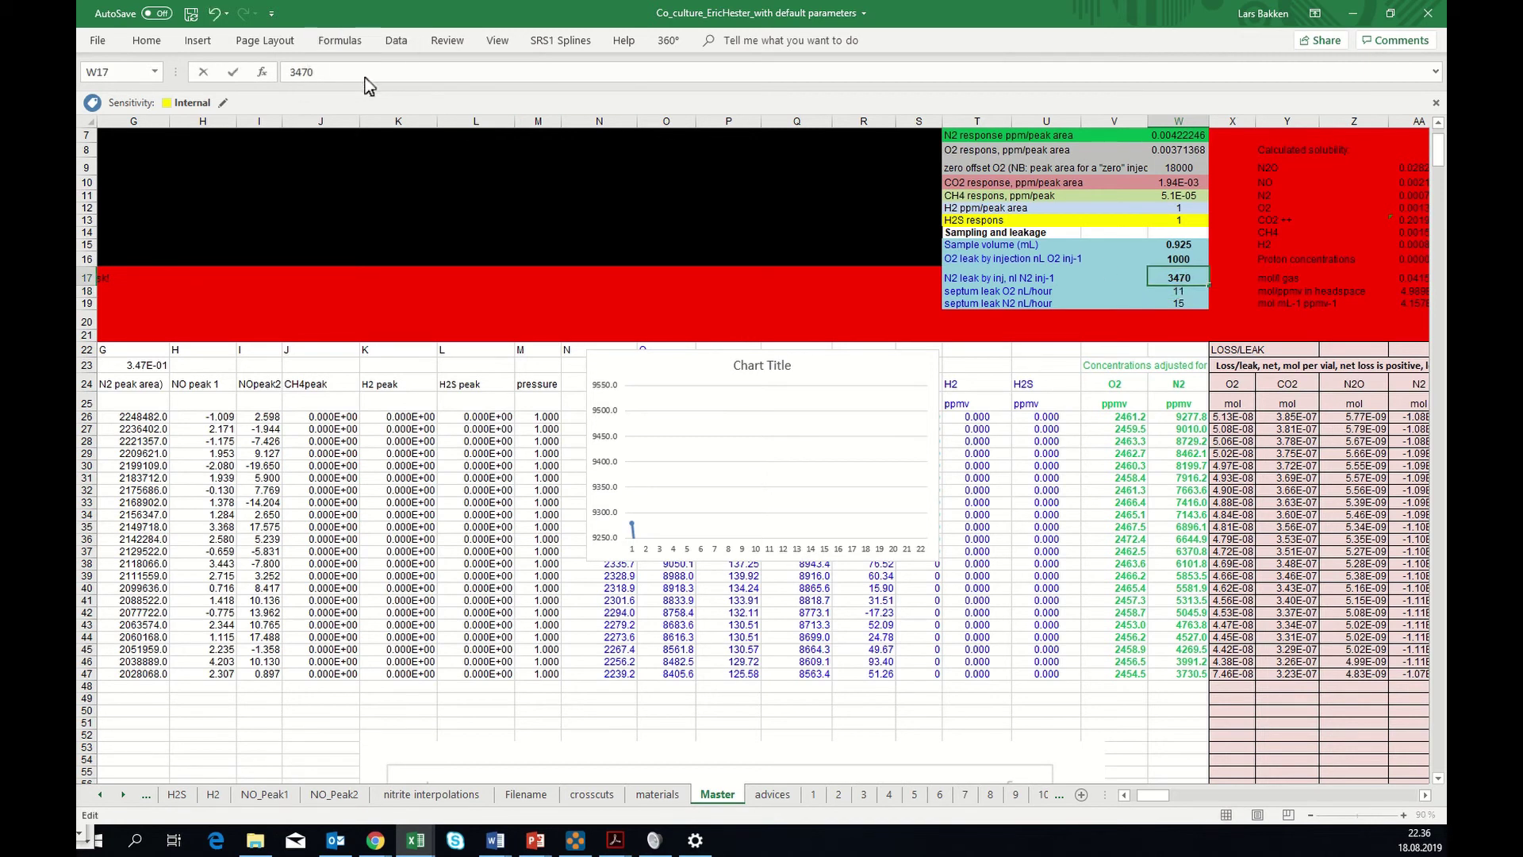
type("00")
key("BackSpace")
key("Return")
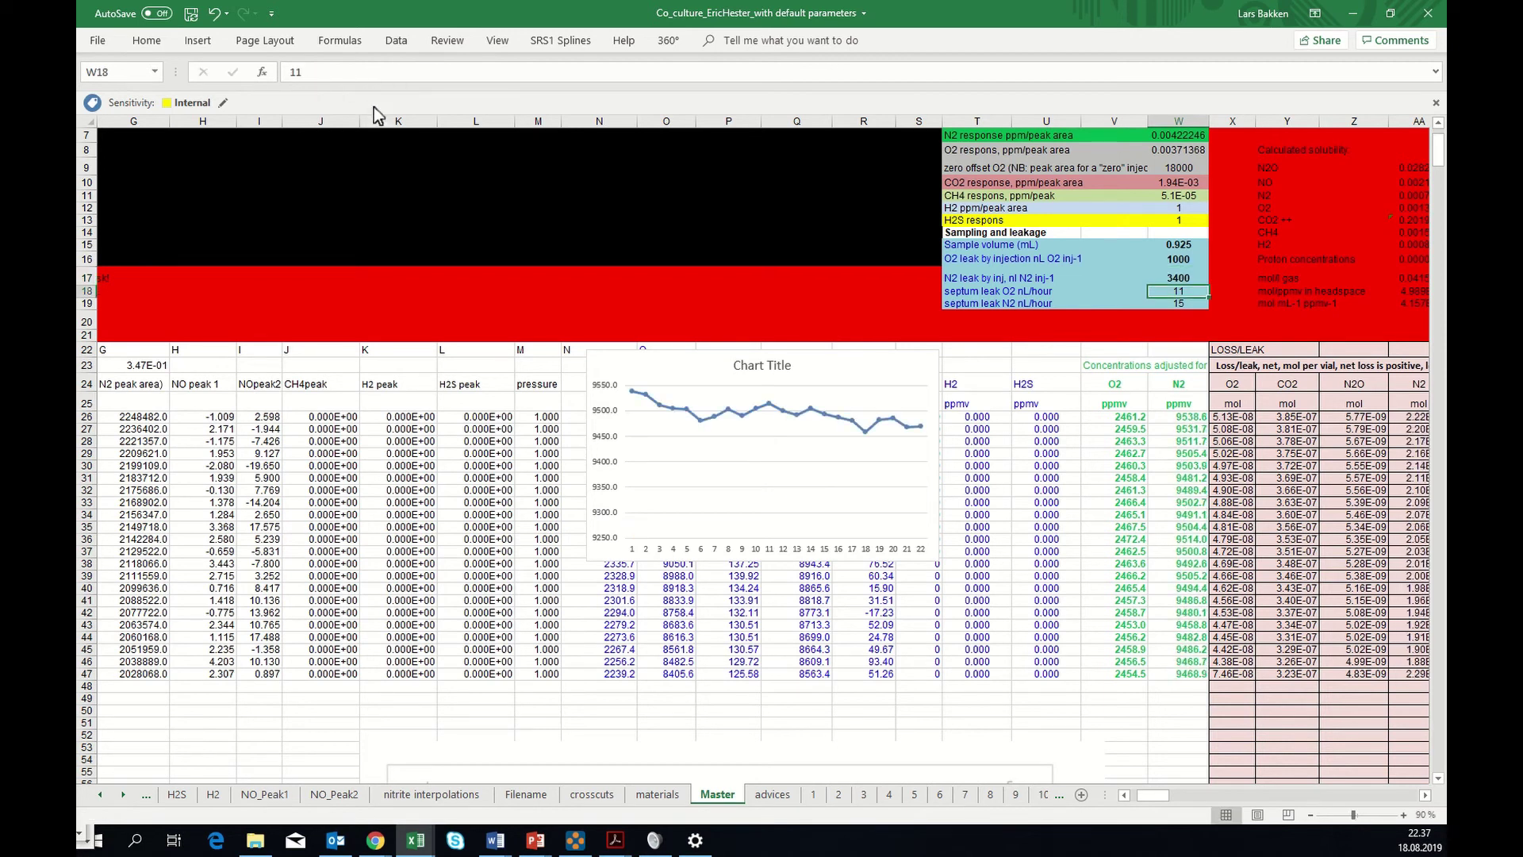
- Lower the N2 leak by injection in W17 to 3350 nL
left_click(1182, 278)
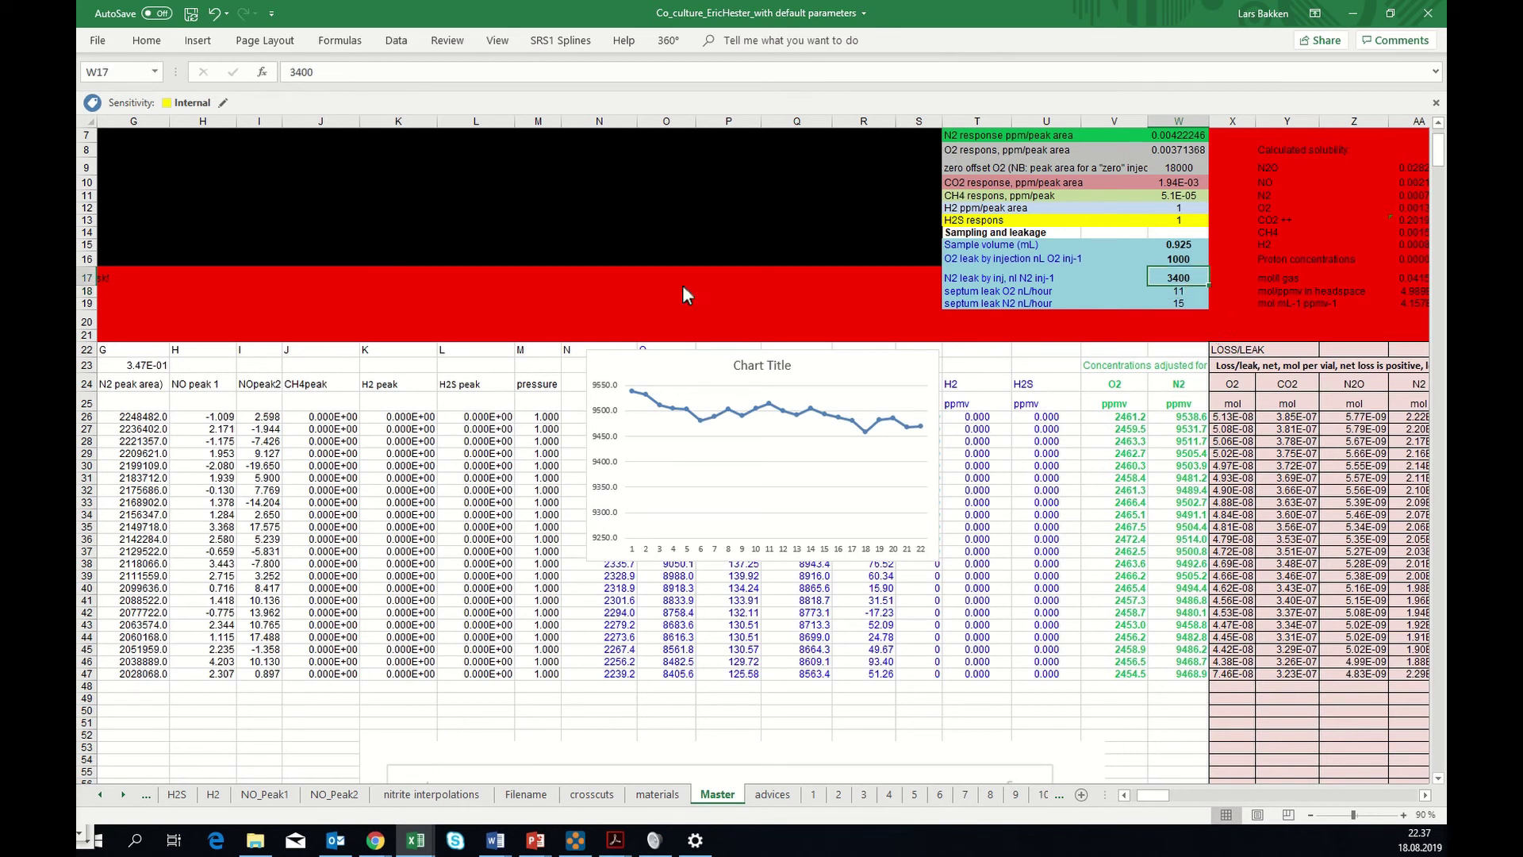
left_click(325, 73)
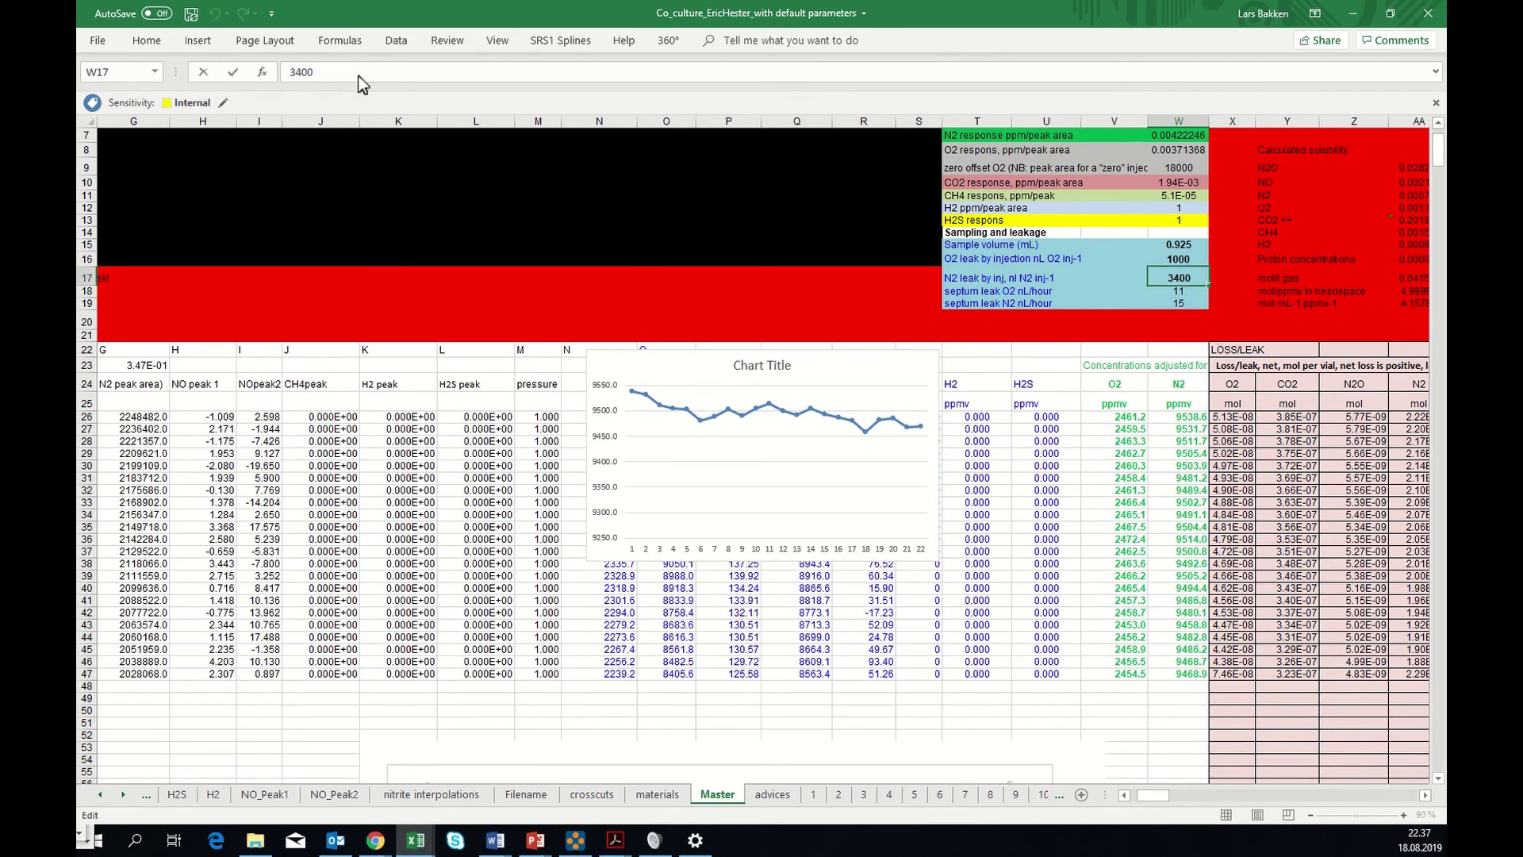
key("BackSpace")
key("BackSpace")
key("BackSpace")
type("350")
key("Return")
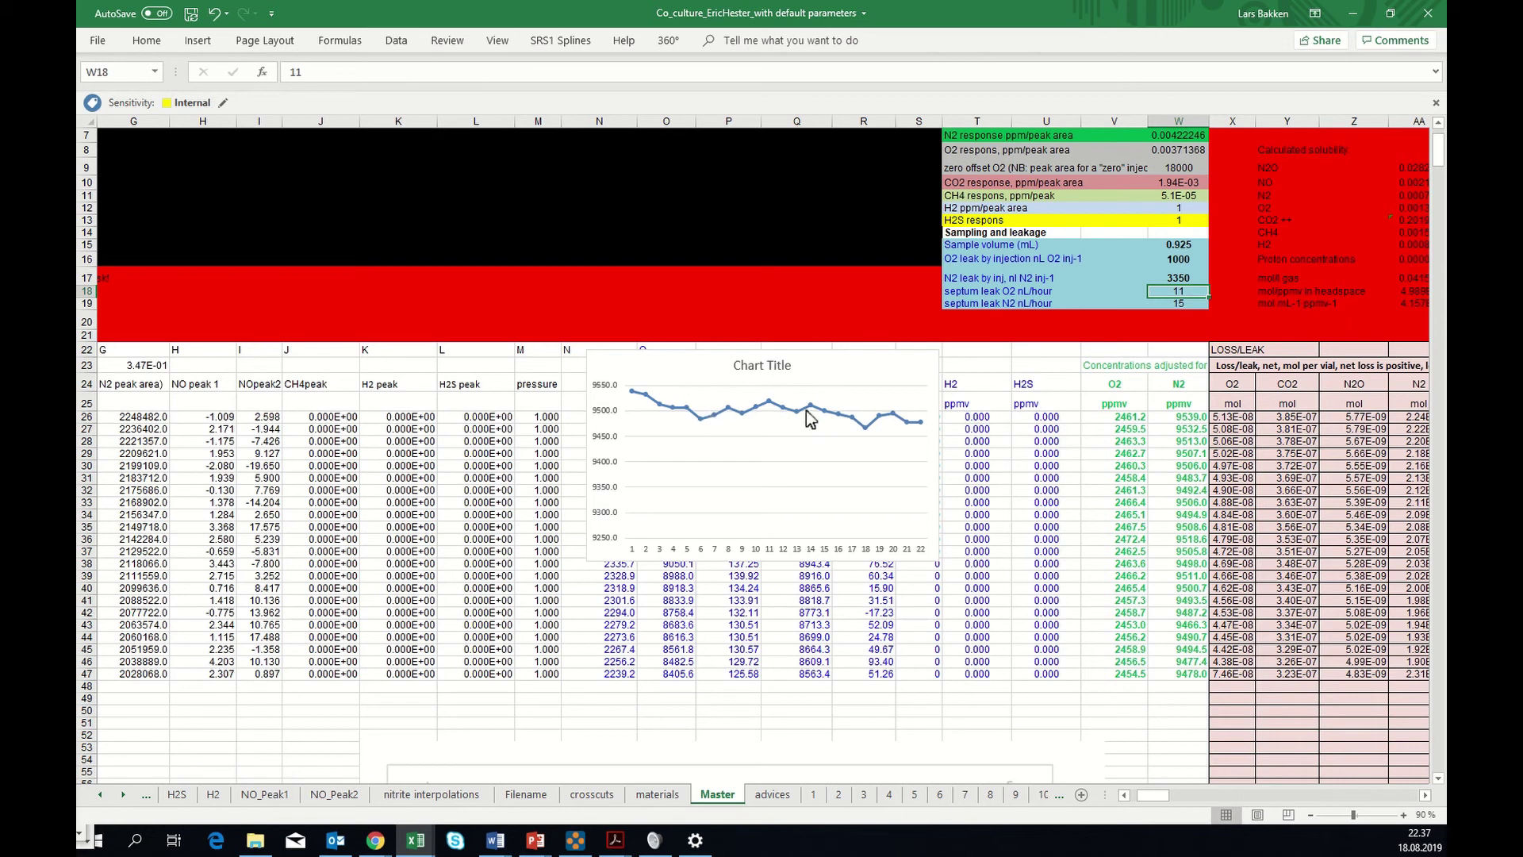
- Examine the Master sheet's peak areas, response and leakage parameters, and the figure comparing TCD and ECD signals against N2O concentration
left_click(1174, 280)
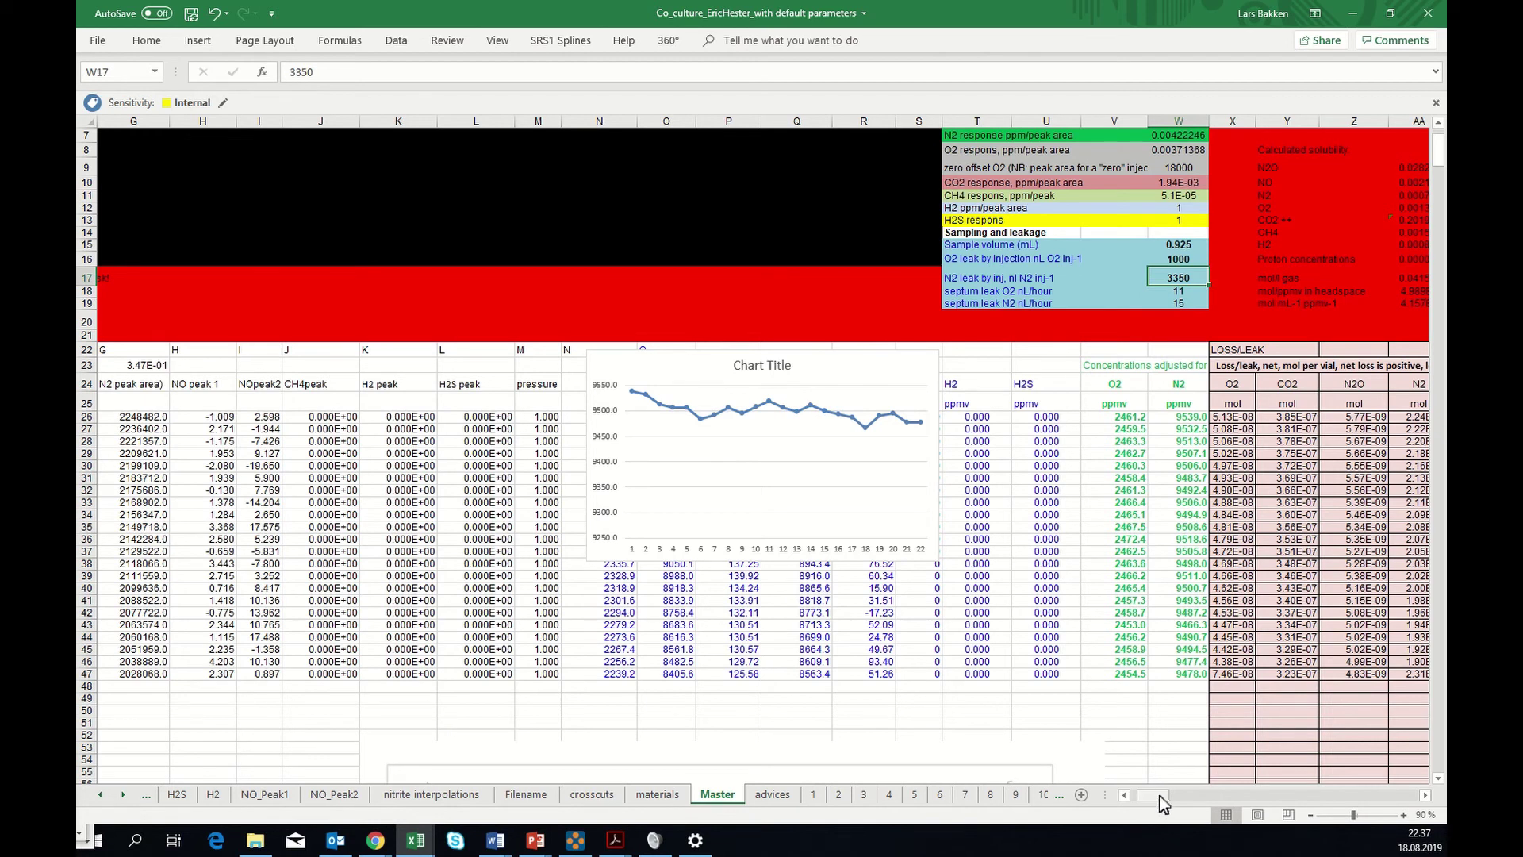
left_click_drag(1159, 796, 1163, 801)
left_click_drag(1165, 802, 1166, 801)
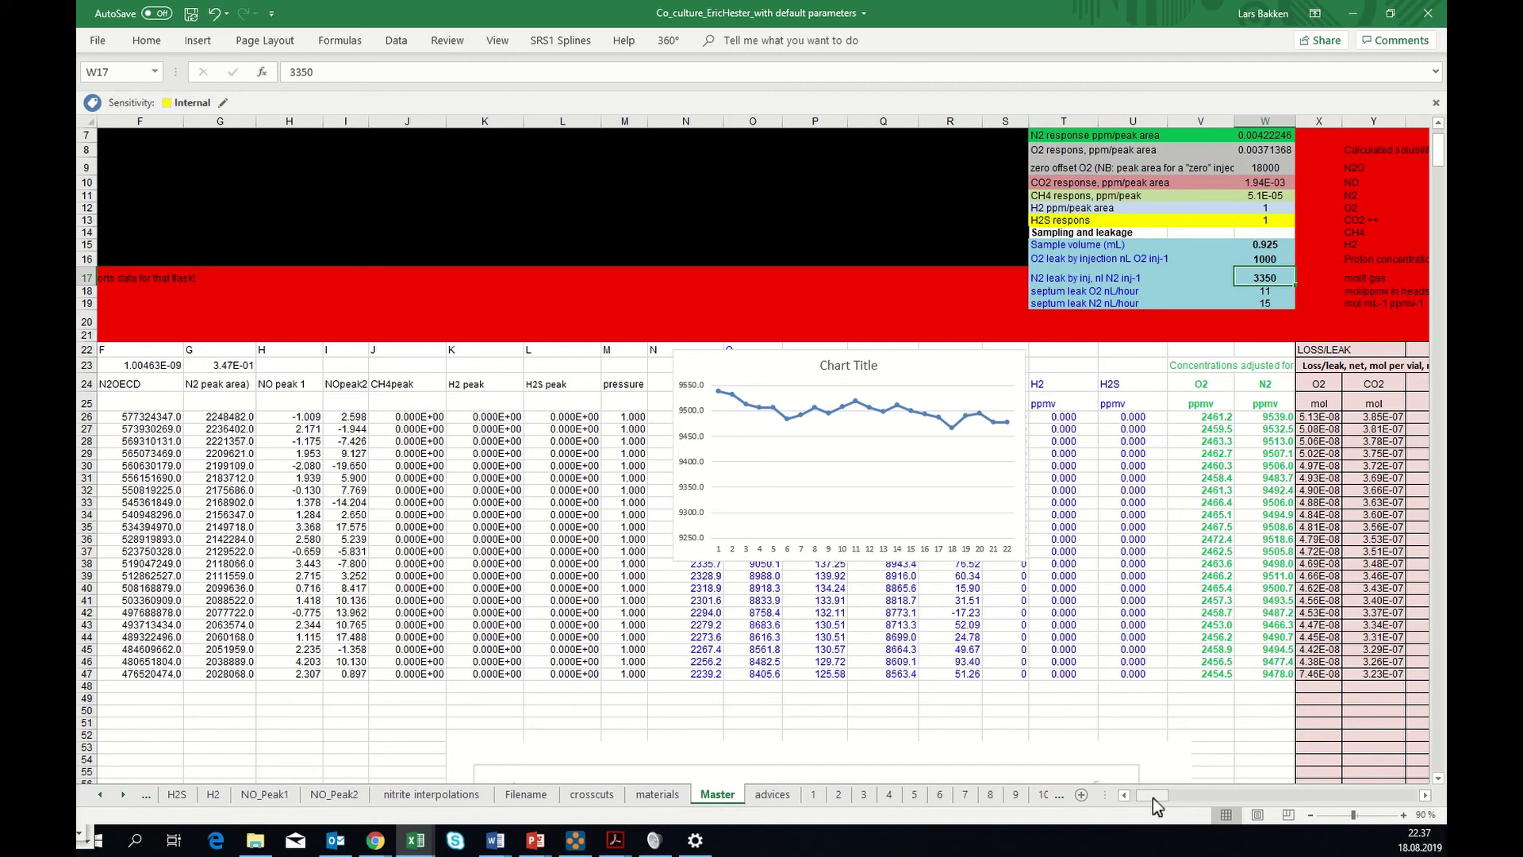
left_click_drag(1157, 807, 1150, 807)
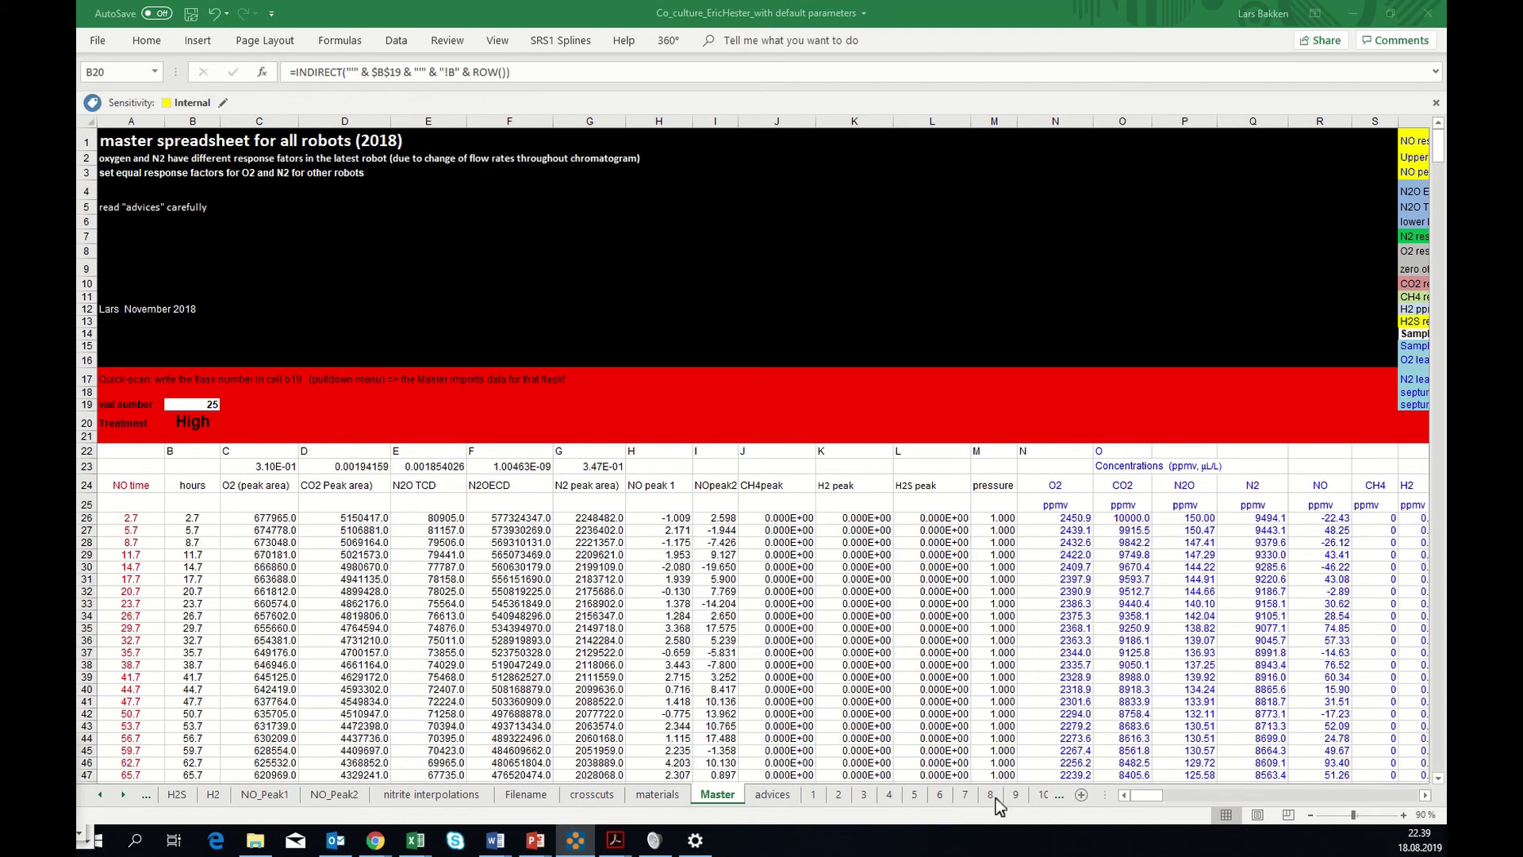
left_click(1156, 798)
left_click_drag(1158, 803, 1166, 803)
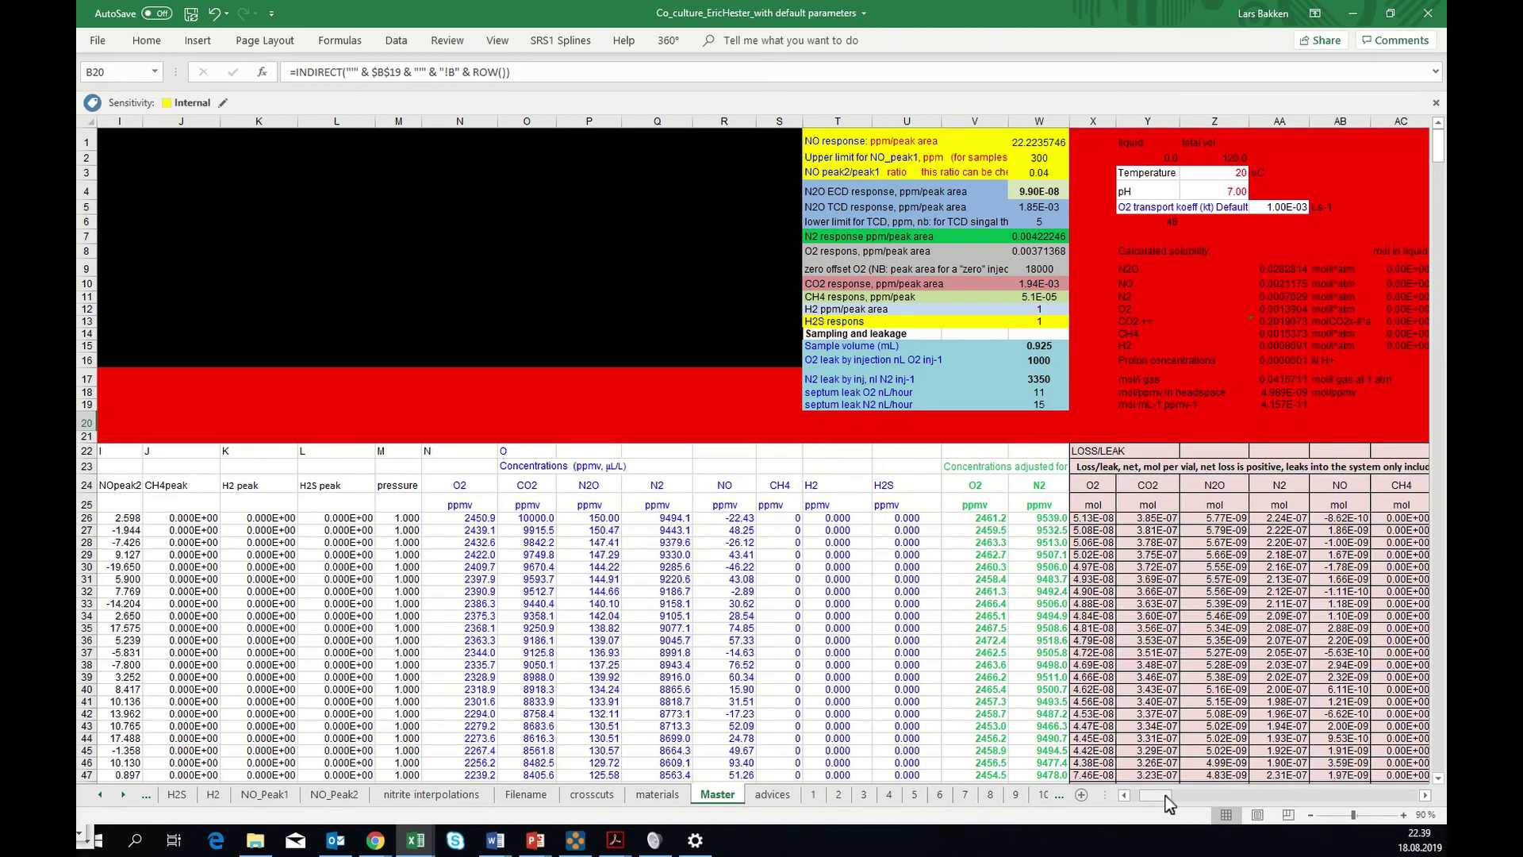
left_click_drag(1164, 803, 1152, 803)
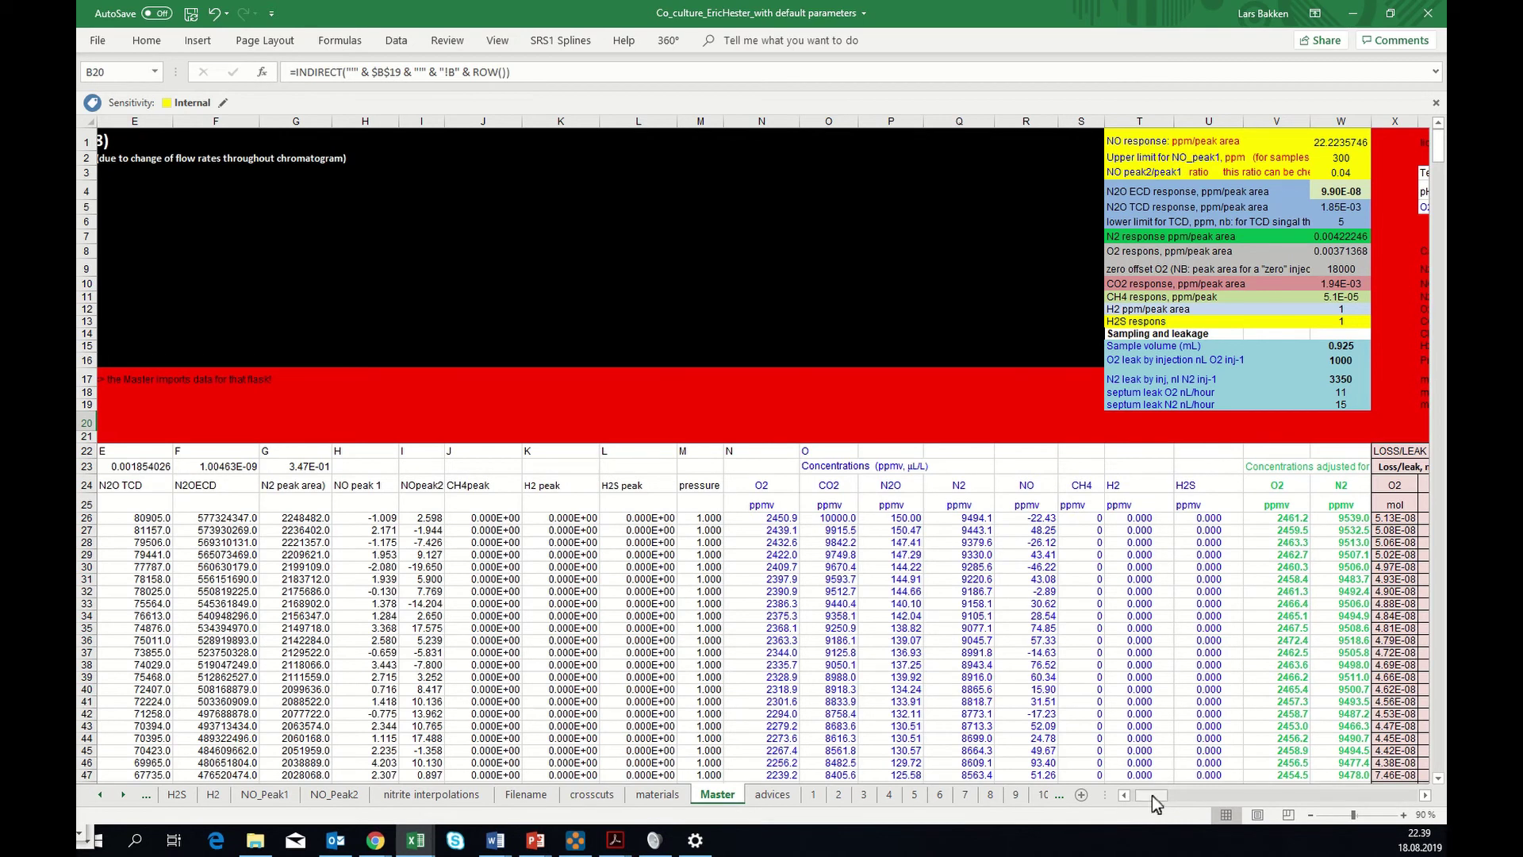
scroll(1156, 804, "down", 12)
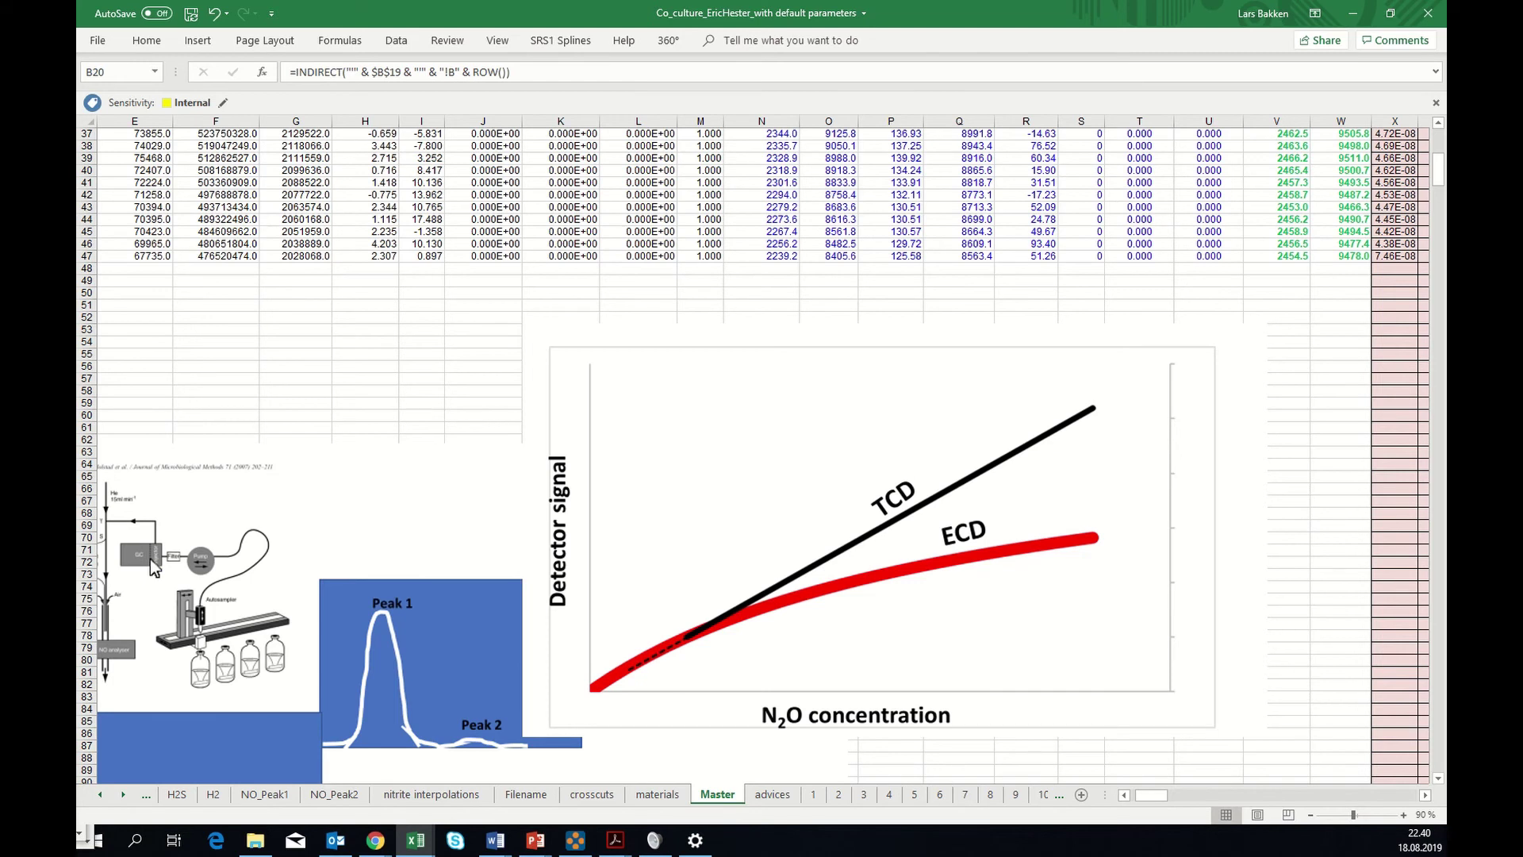
scroll(150, 558, "up", 9)
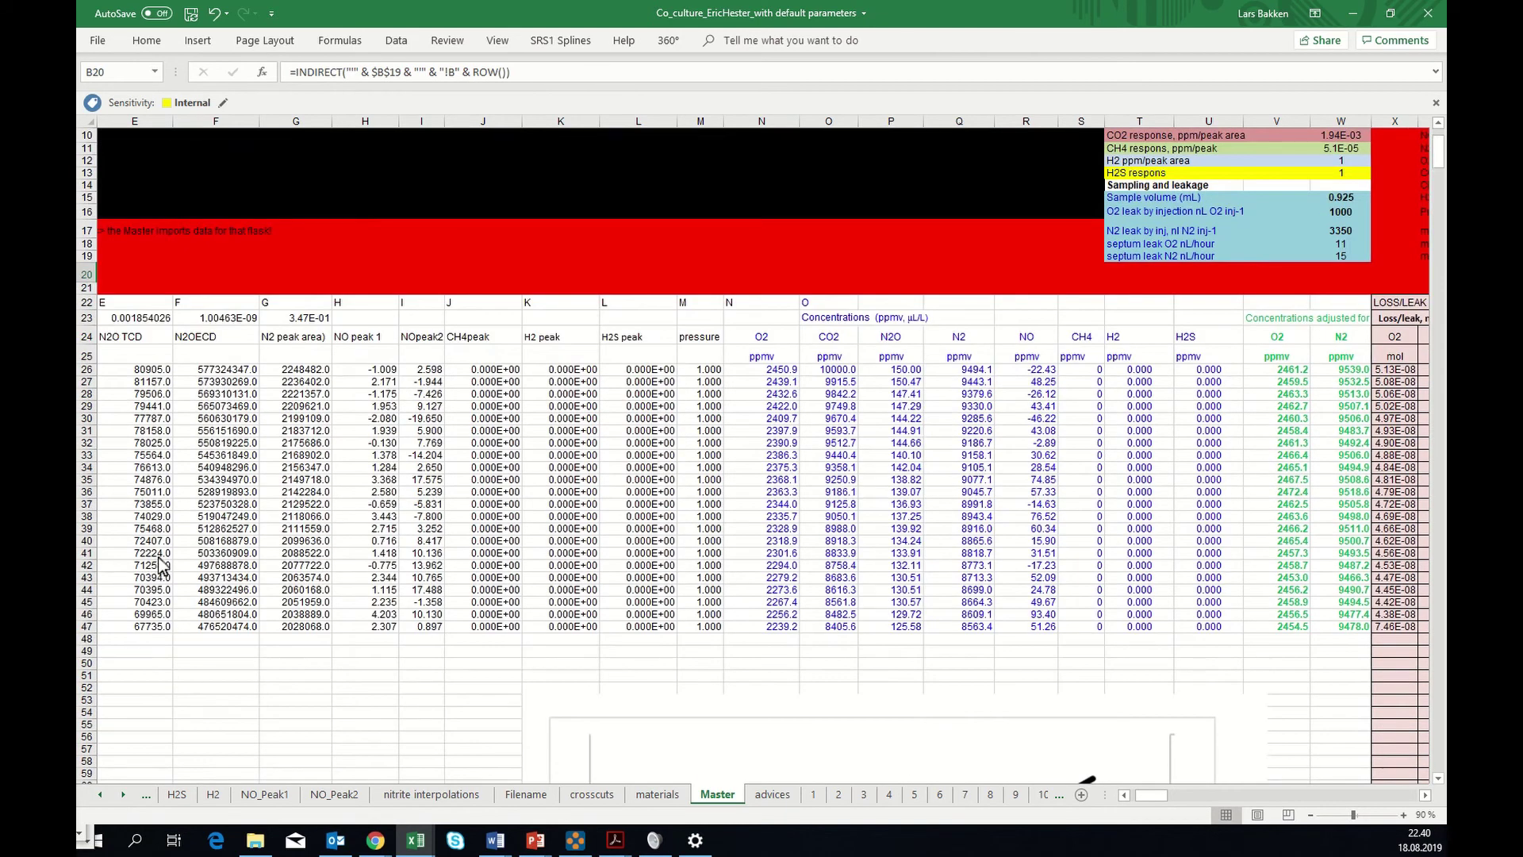
- Load the data of flask 1 by setting the vial number in B19 to 1
left_click_drag(1149, 802, 1148, 805)
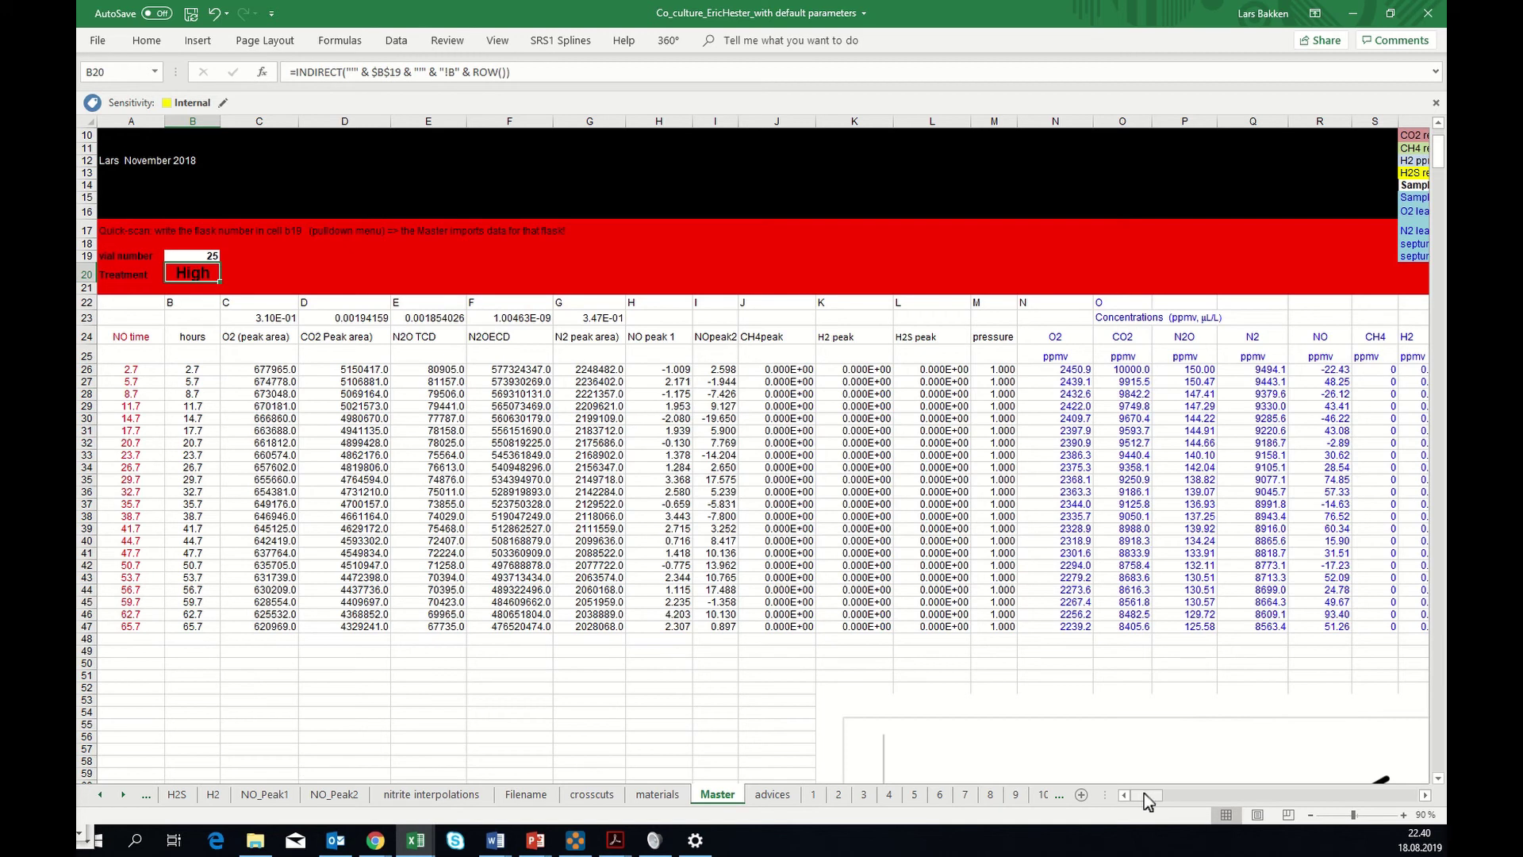
left_click(189, 256)
type("1")
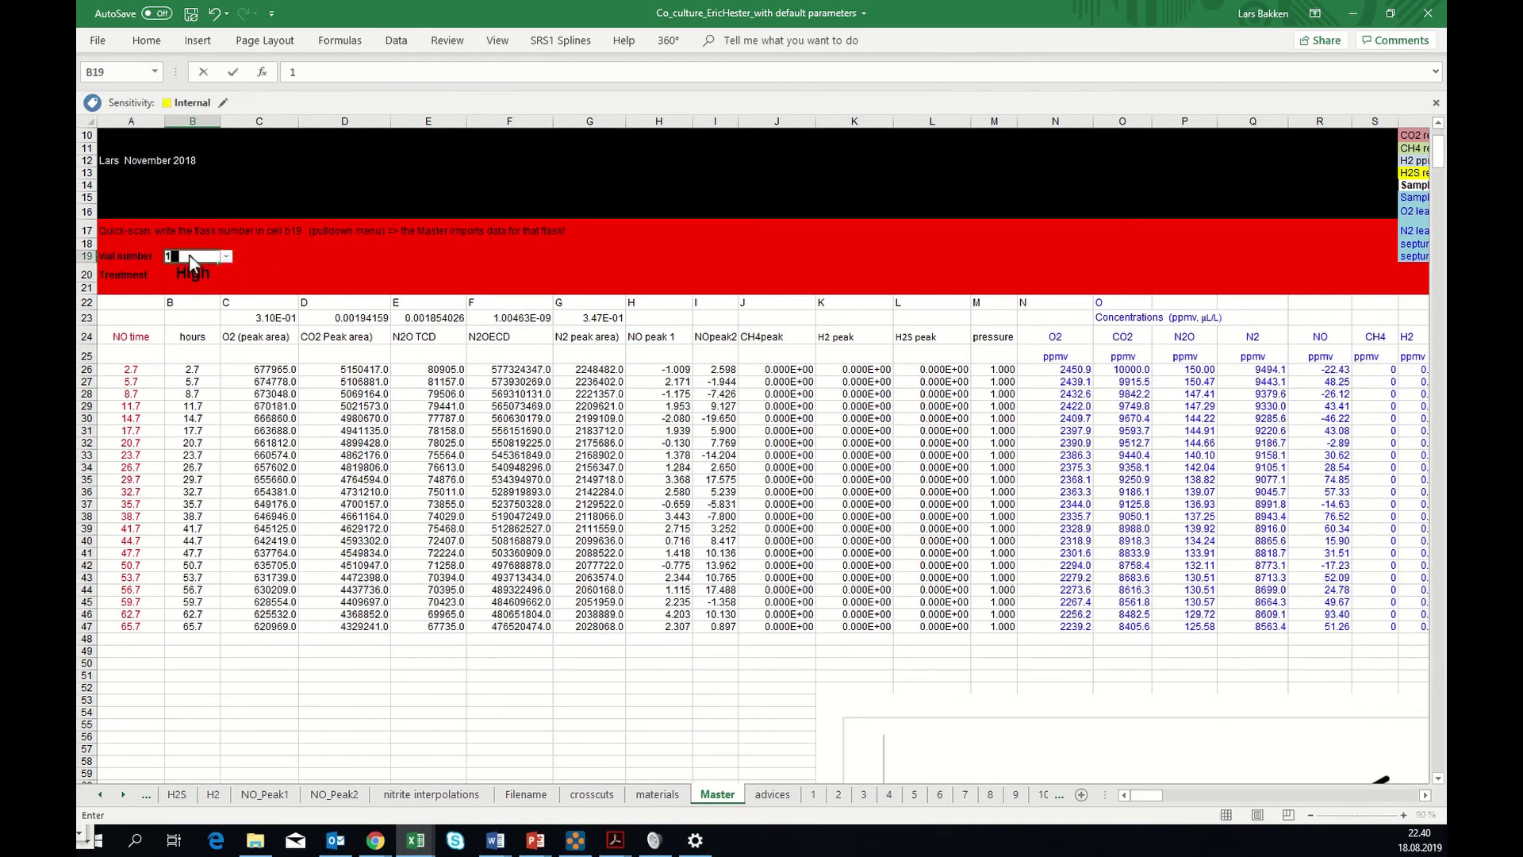
key("Return")
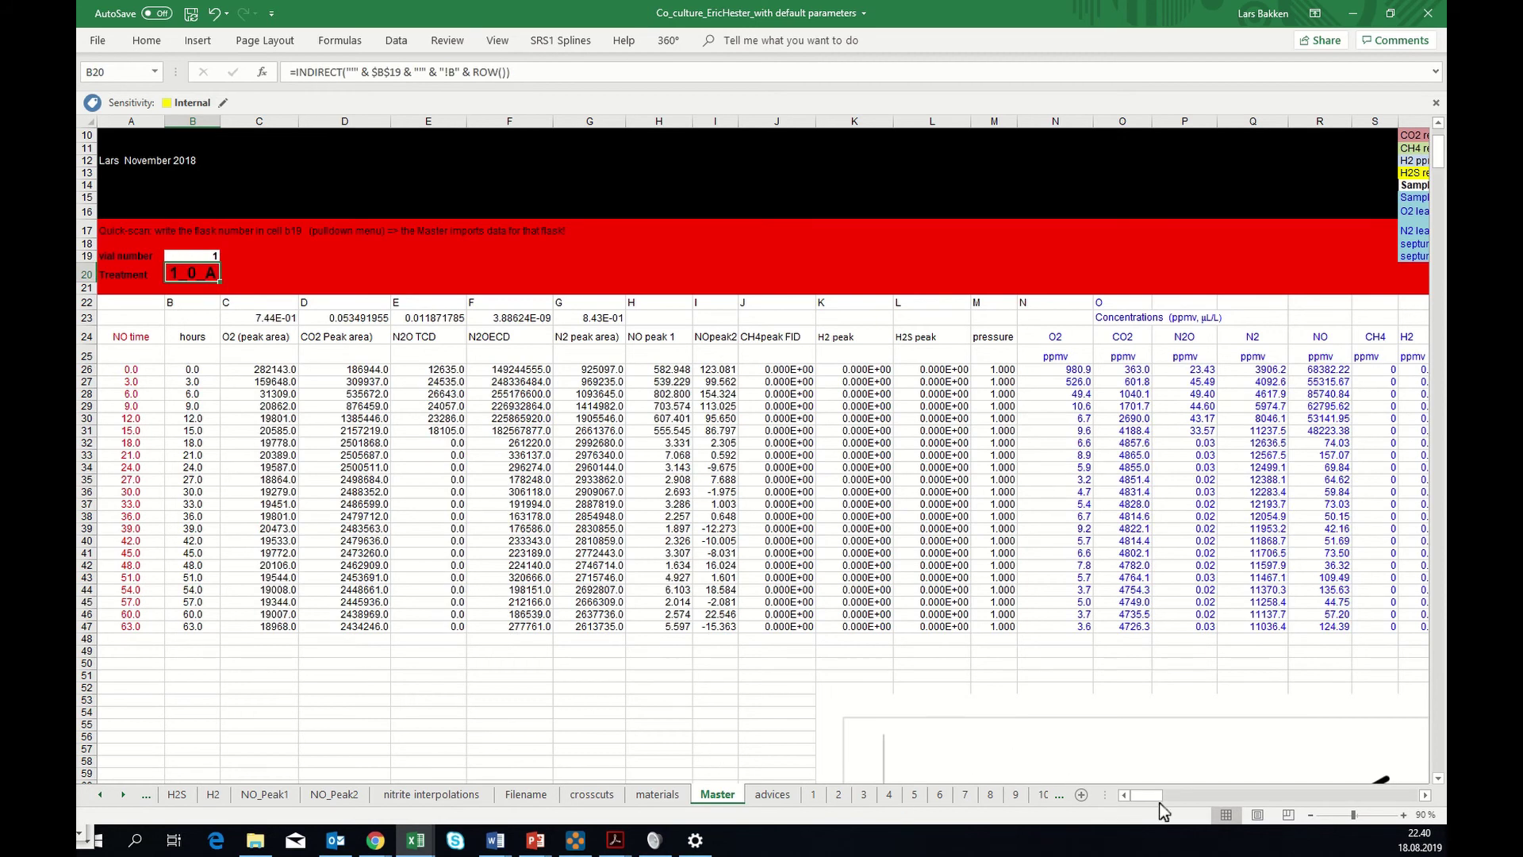
- Move the 1_0_A gas kinetics chart over the loss/leak columns, beside the leak-adjusted concentrations
left_click_drag(1153, 800, 1170, 798)
left_click(782, 230)
left_click_drag(782, 230, 300, 491)
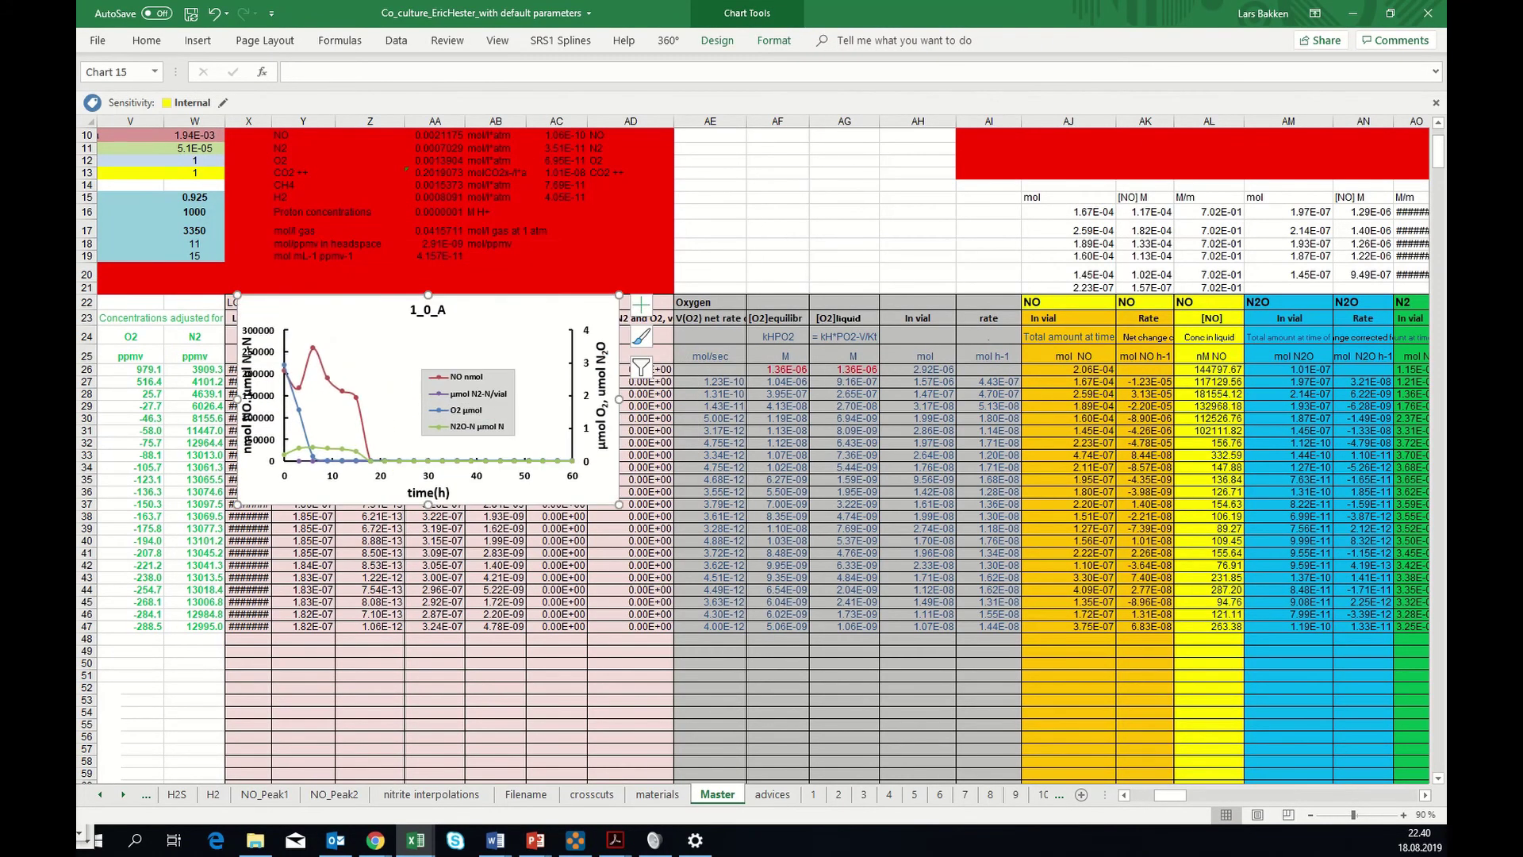
- Delete the untitled chart covering the simple plot columns of measured amounts
left_click_drag(1174, 797, 1197, 797)
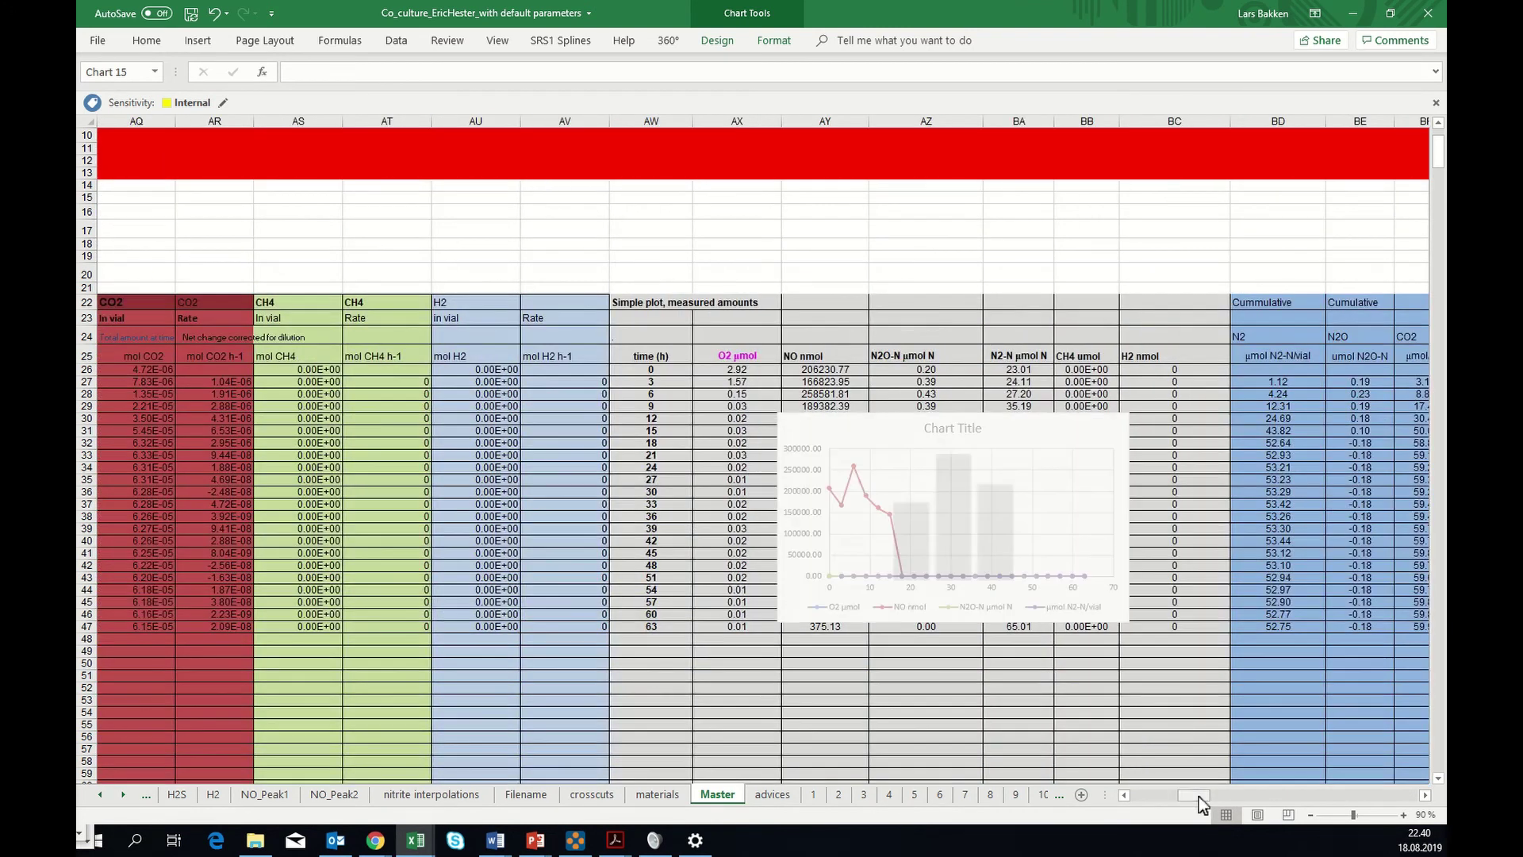
left_click(808, 418)
key("Delete")
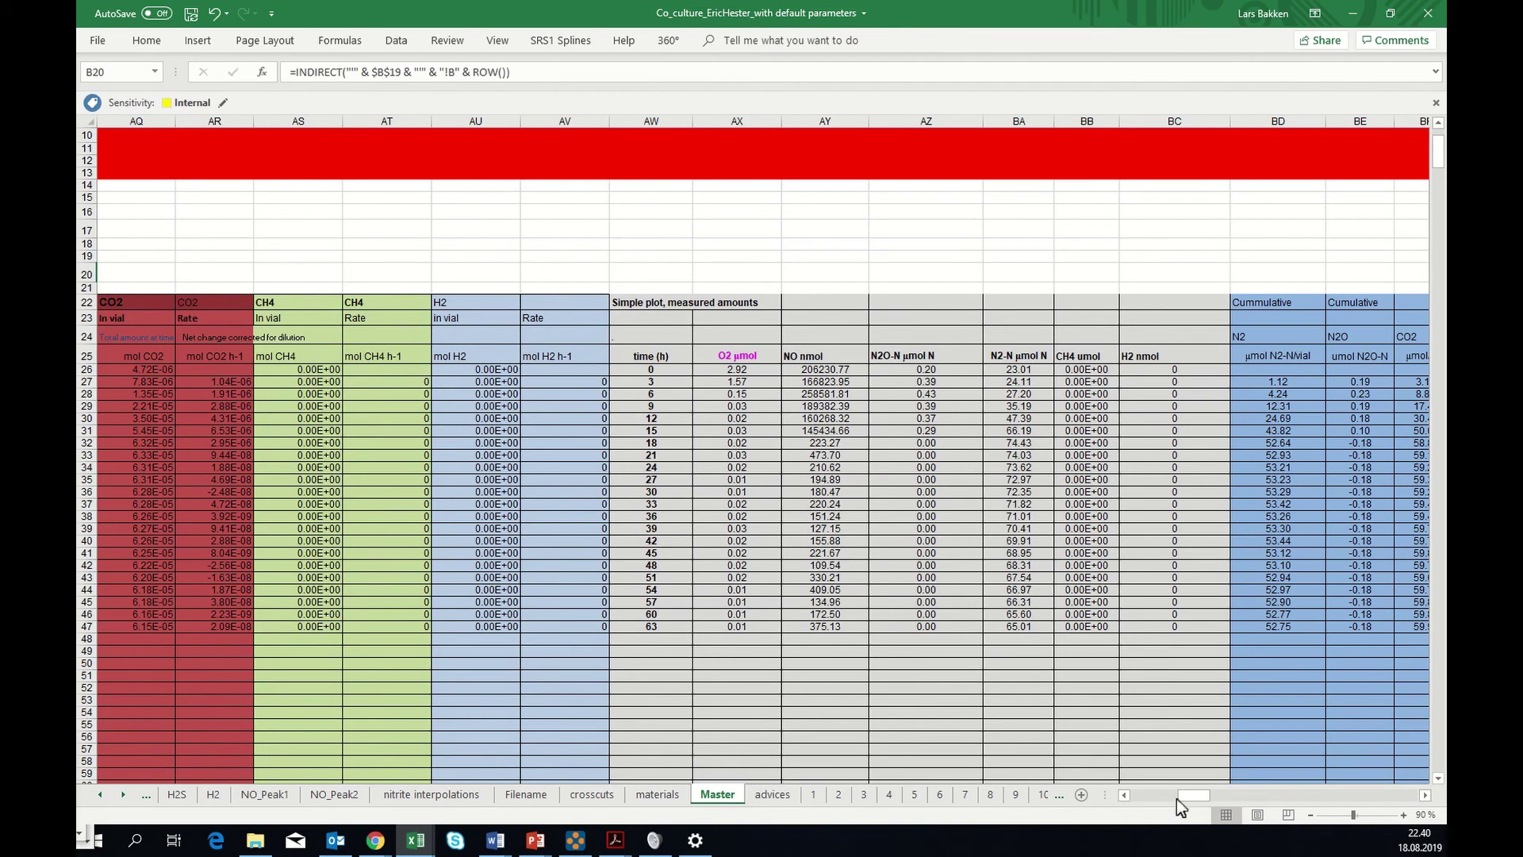
- Move the 1_0_A chart over the gas concentration columns O to T, below their header rows
left_click_drag(1190, 798, 1154, 800)
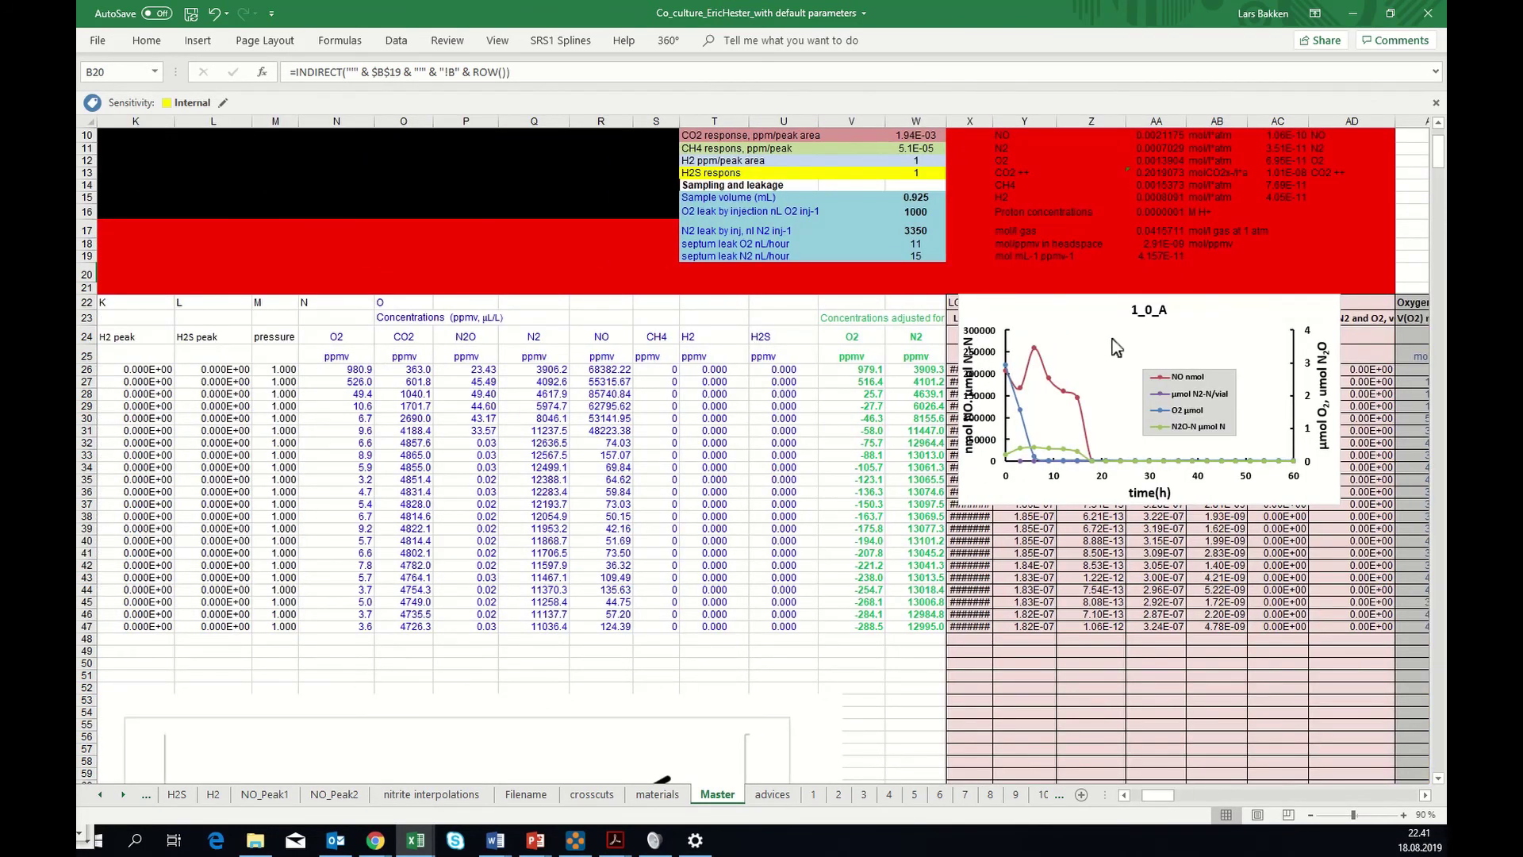
left_click_drag(1031, 301, 415, 346)
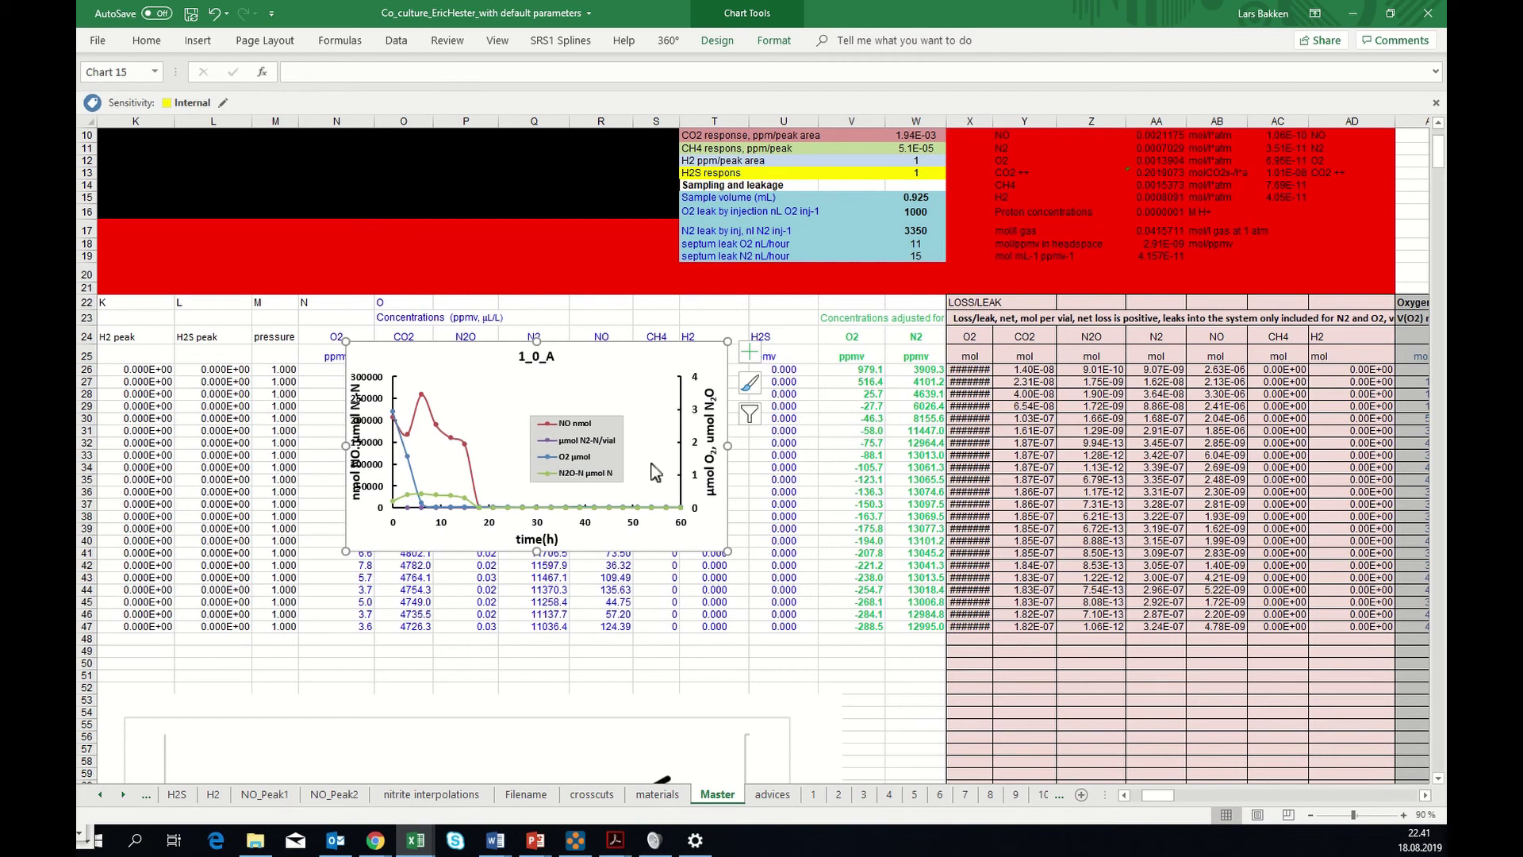
left_click_drag(456, 363, 516, 424)
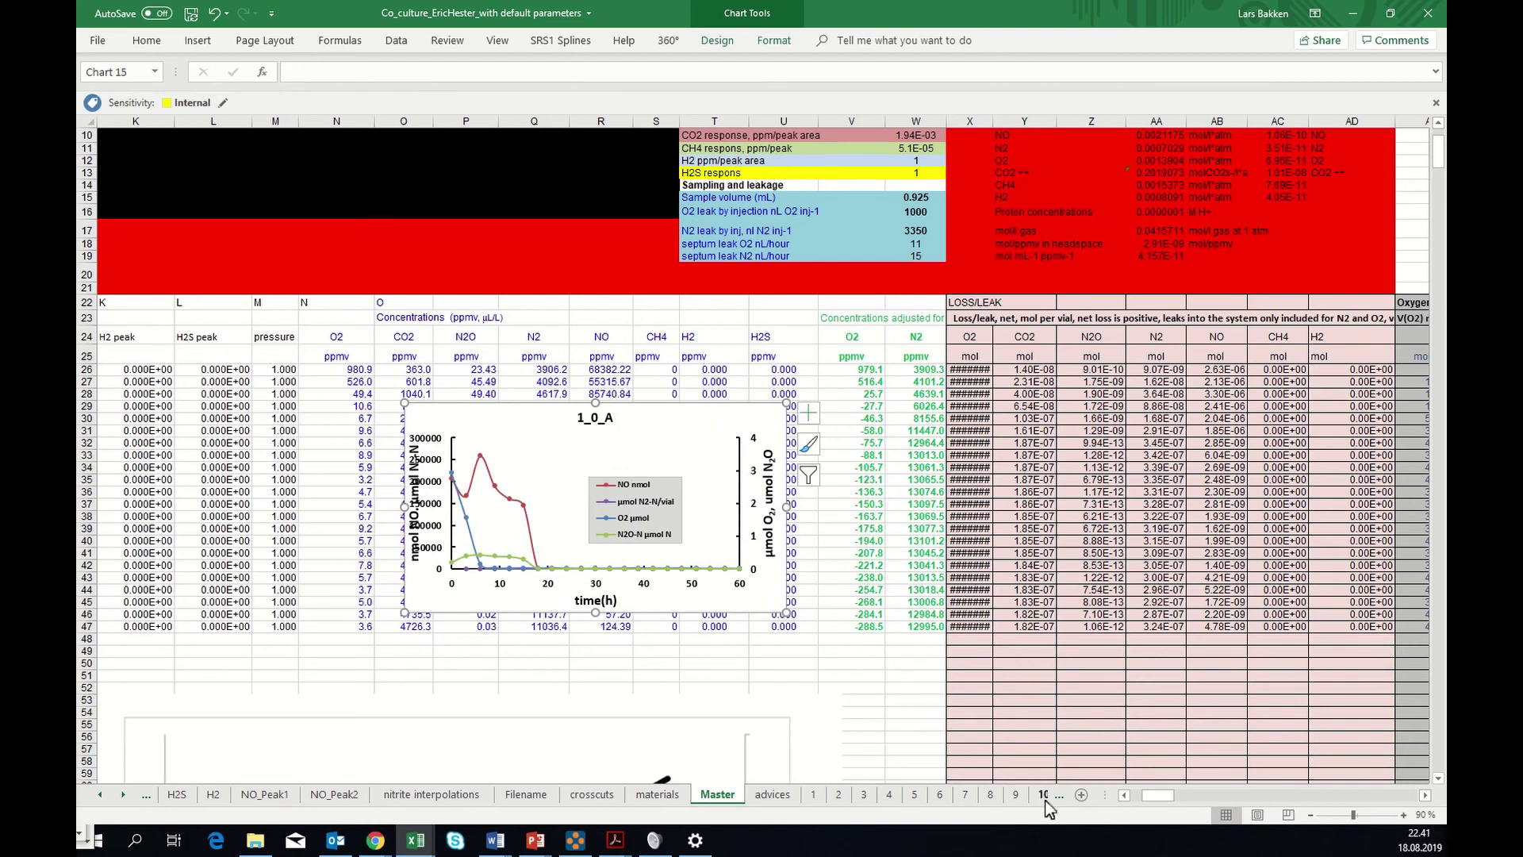
- Inspect the O2 concentration cells from N26 down to N33 and their formula for flask 1
left_click_drag(1155, 806, 1145, 806)
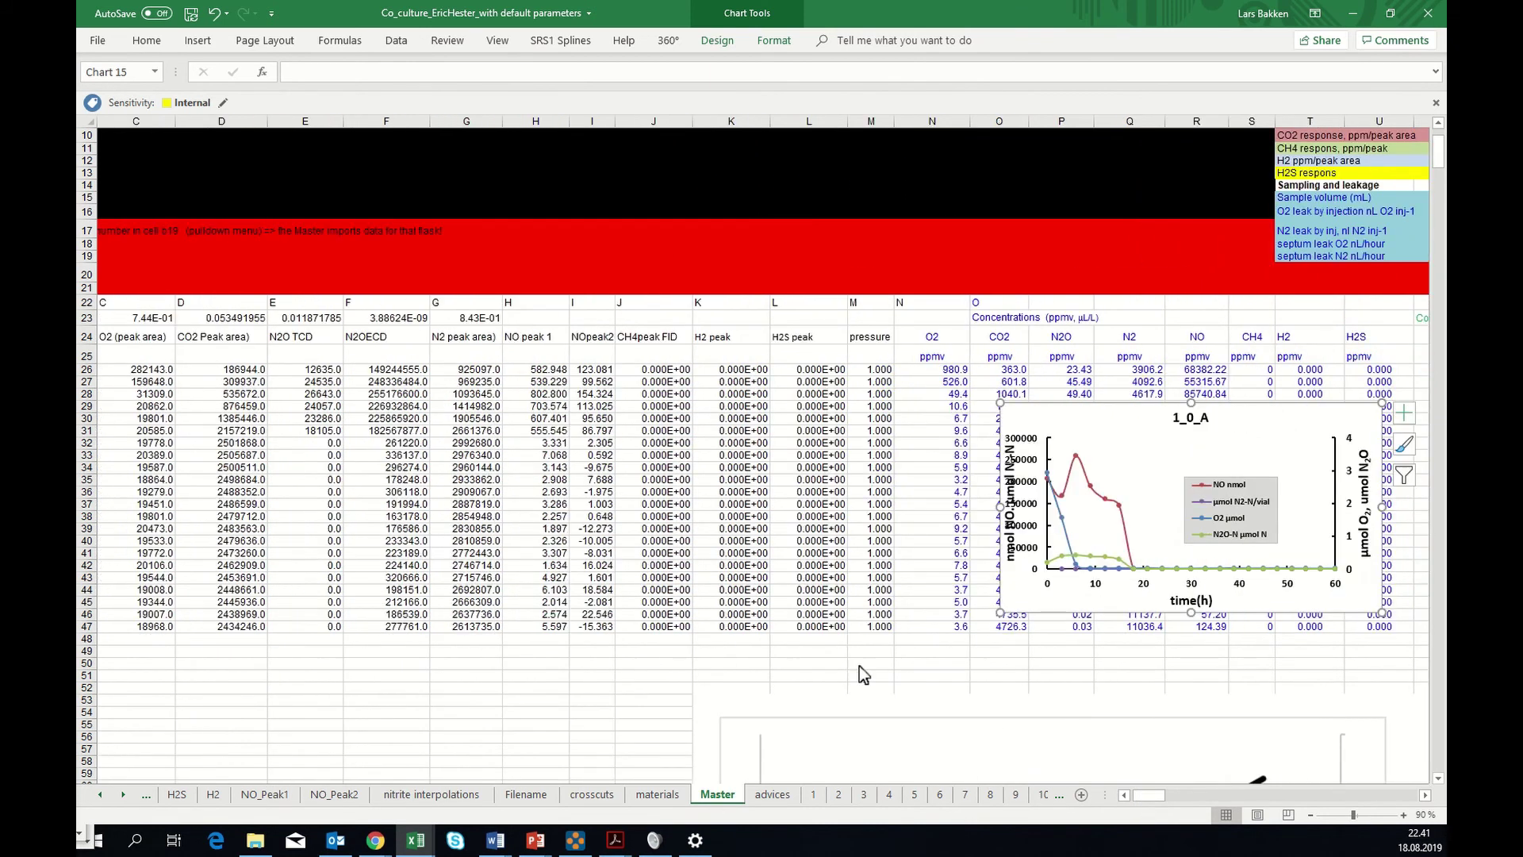
left_click(934, 372)
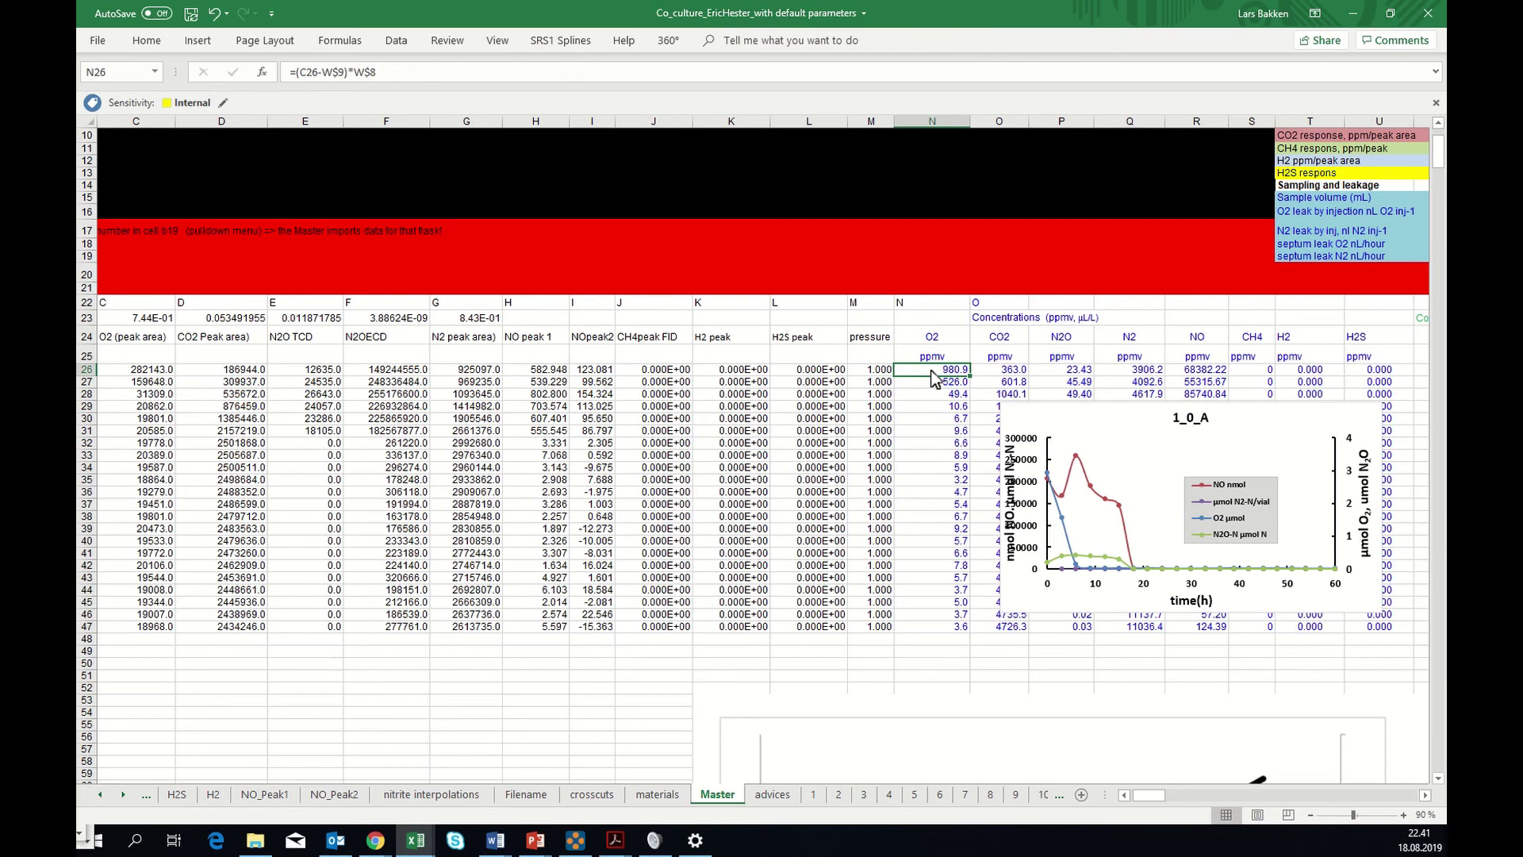
left_click(943, 382)
left_click(945, 372)
left_click(943, 386)
left_click(946, 394)
left_click(948, 407)
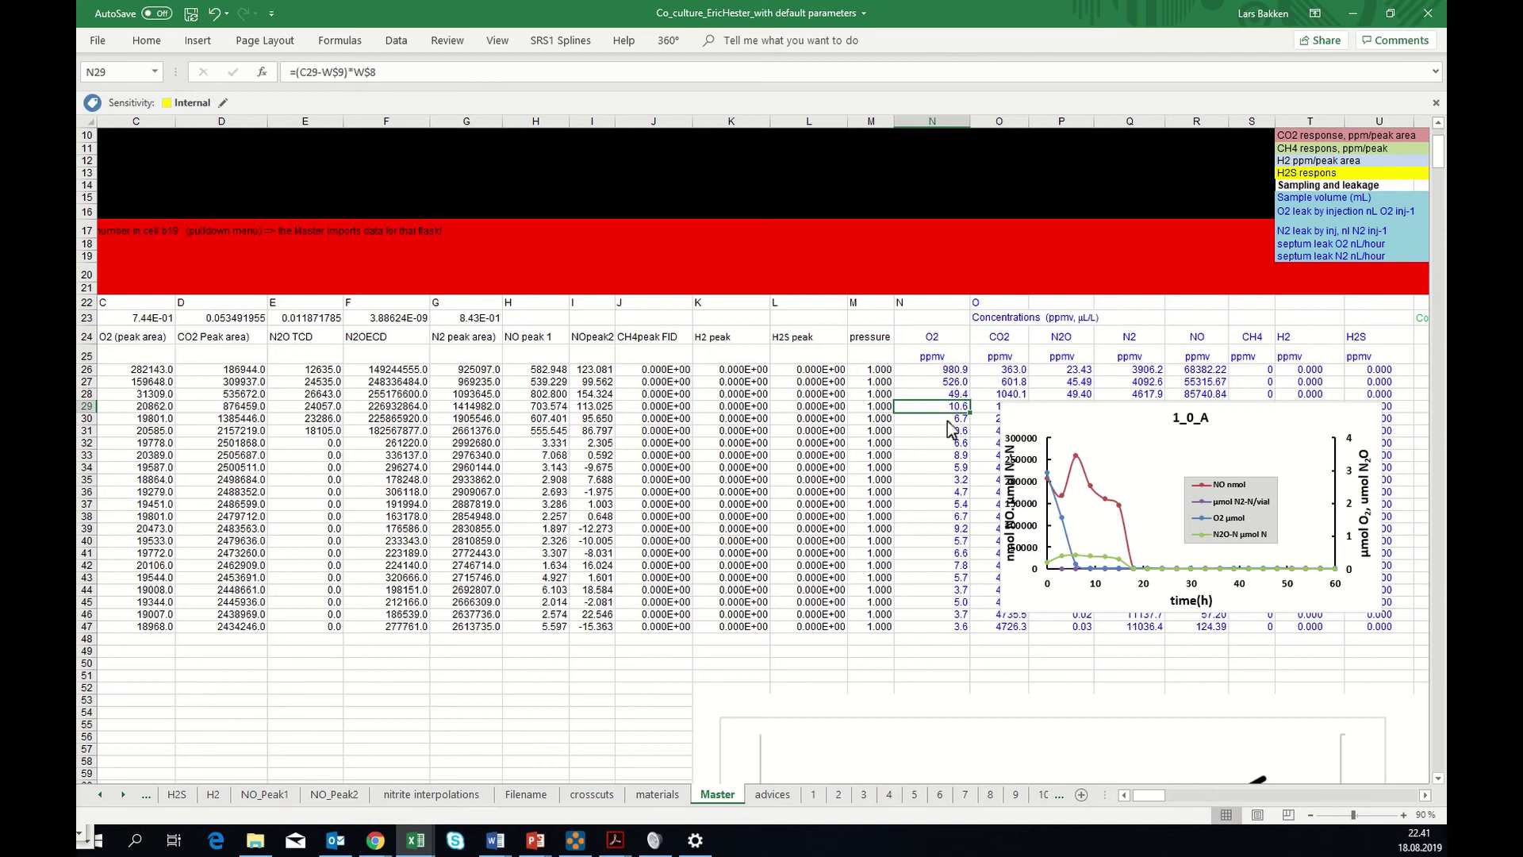
left_click(950, 421)
left_click(953, 457)
- Plot the O2 peak area against hours from B26:C47 as a scatter chart with straight lines and markers
left_click_drag(1151, 797, 1147, 797)
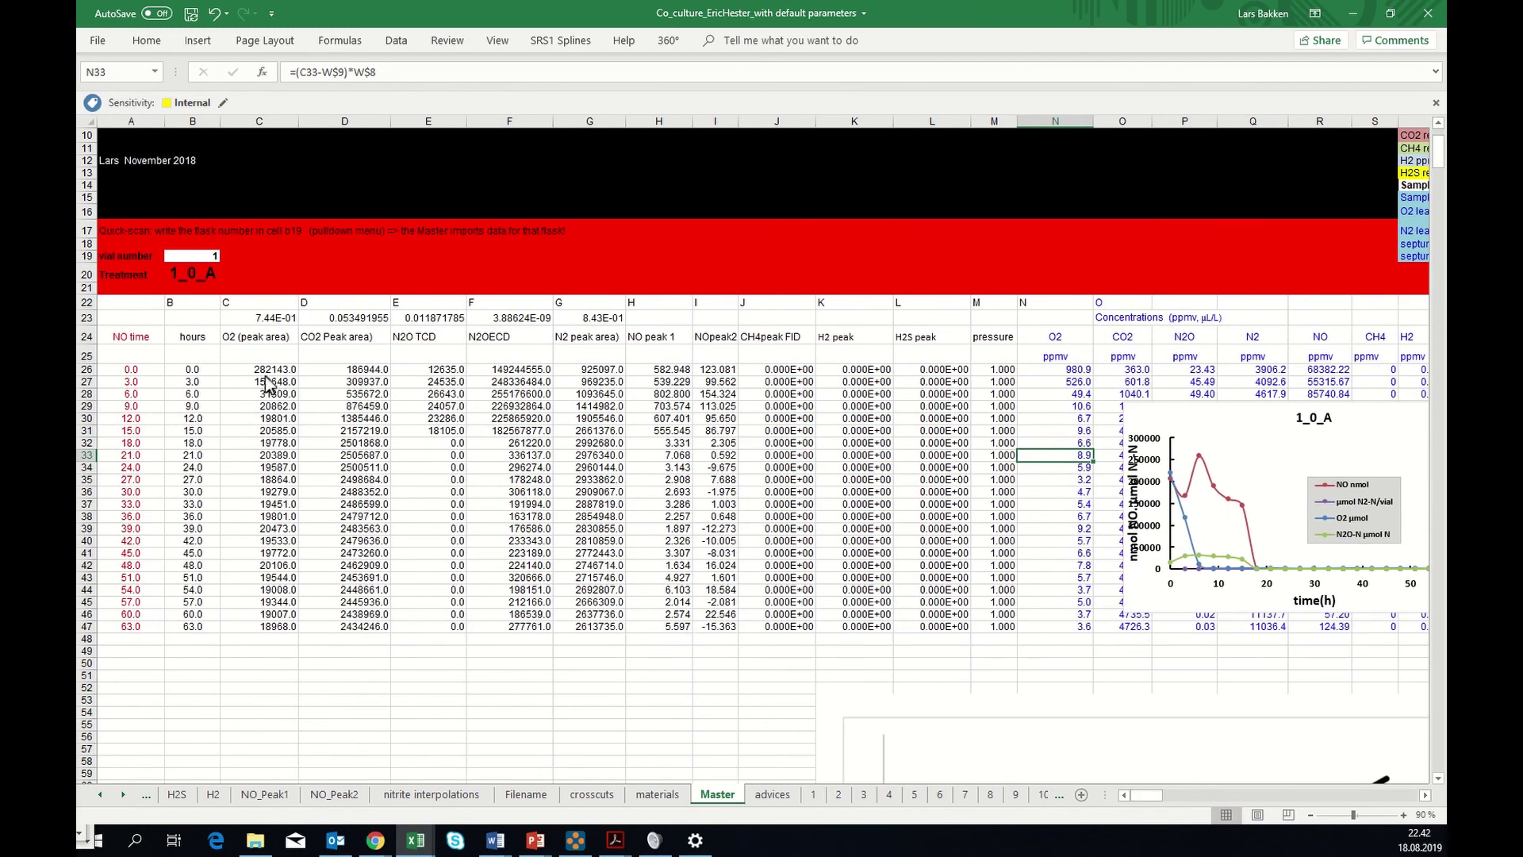
left_click(194, 370)
left_click_drag(197, 376, 264, 635)
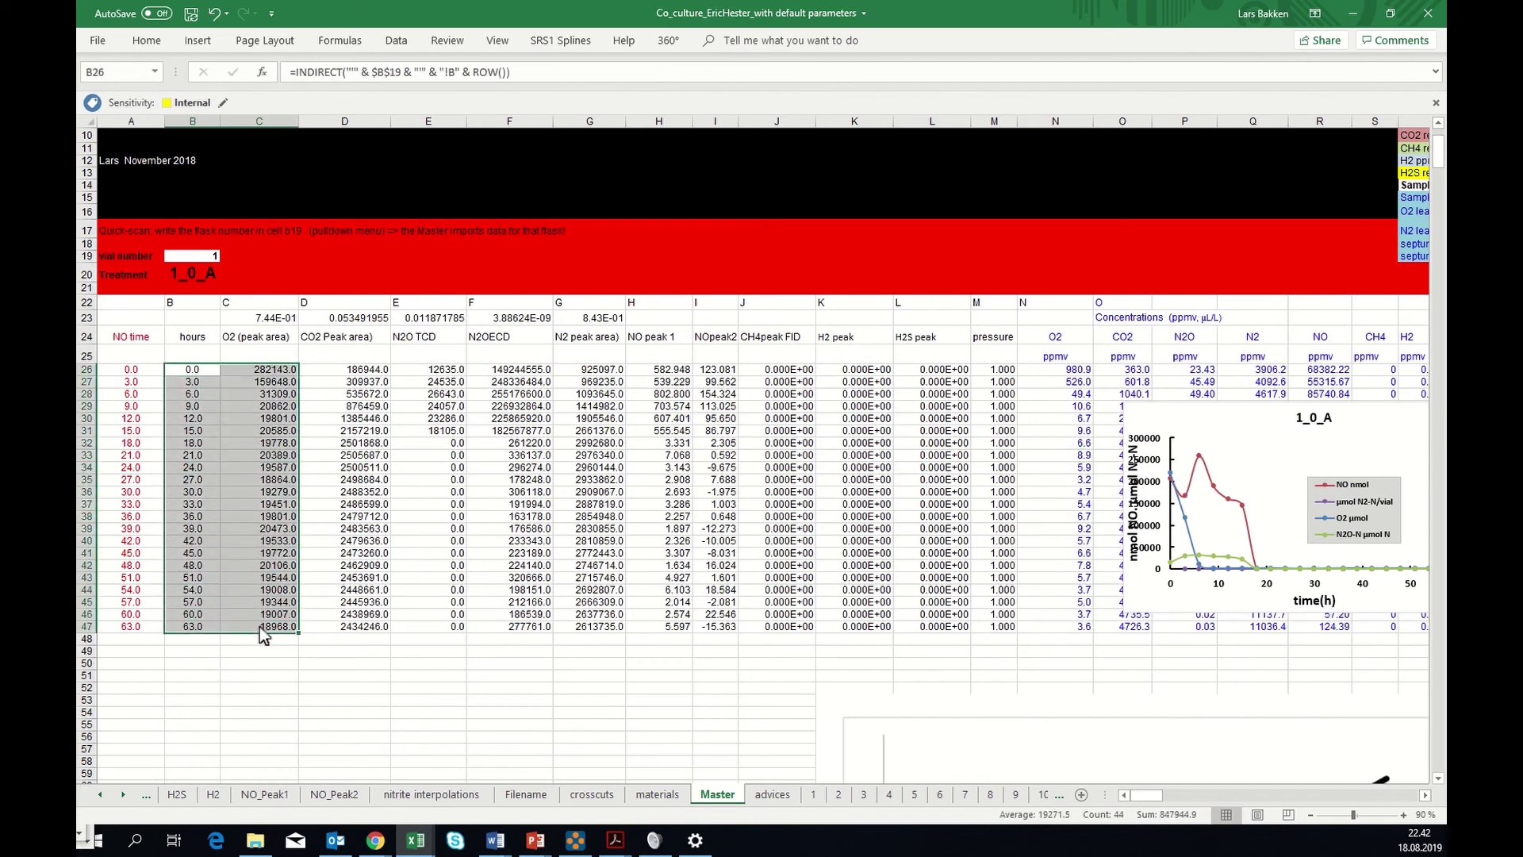
left_click(208, 44)
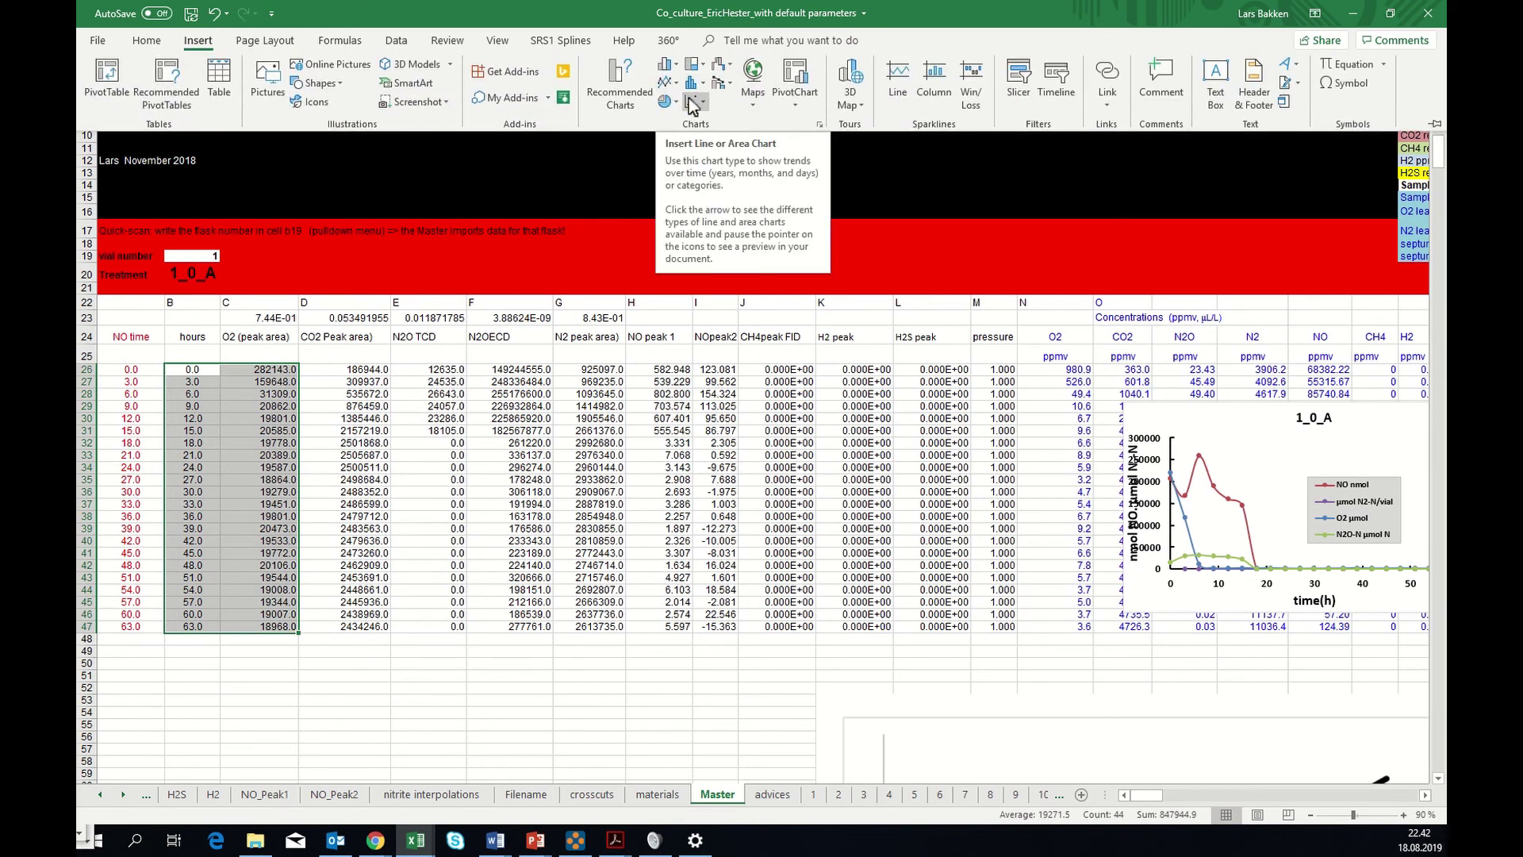
left_click(695, 103)
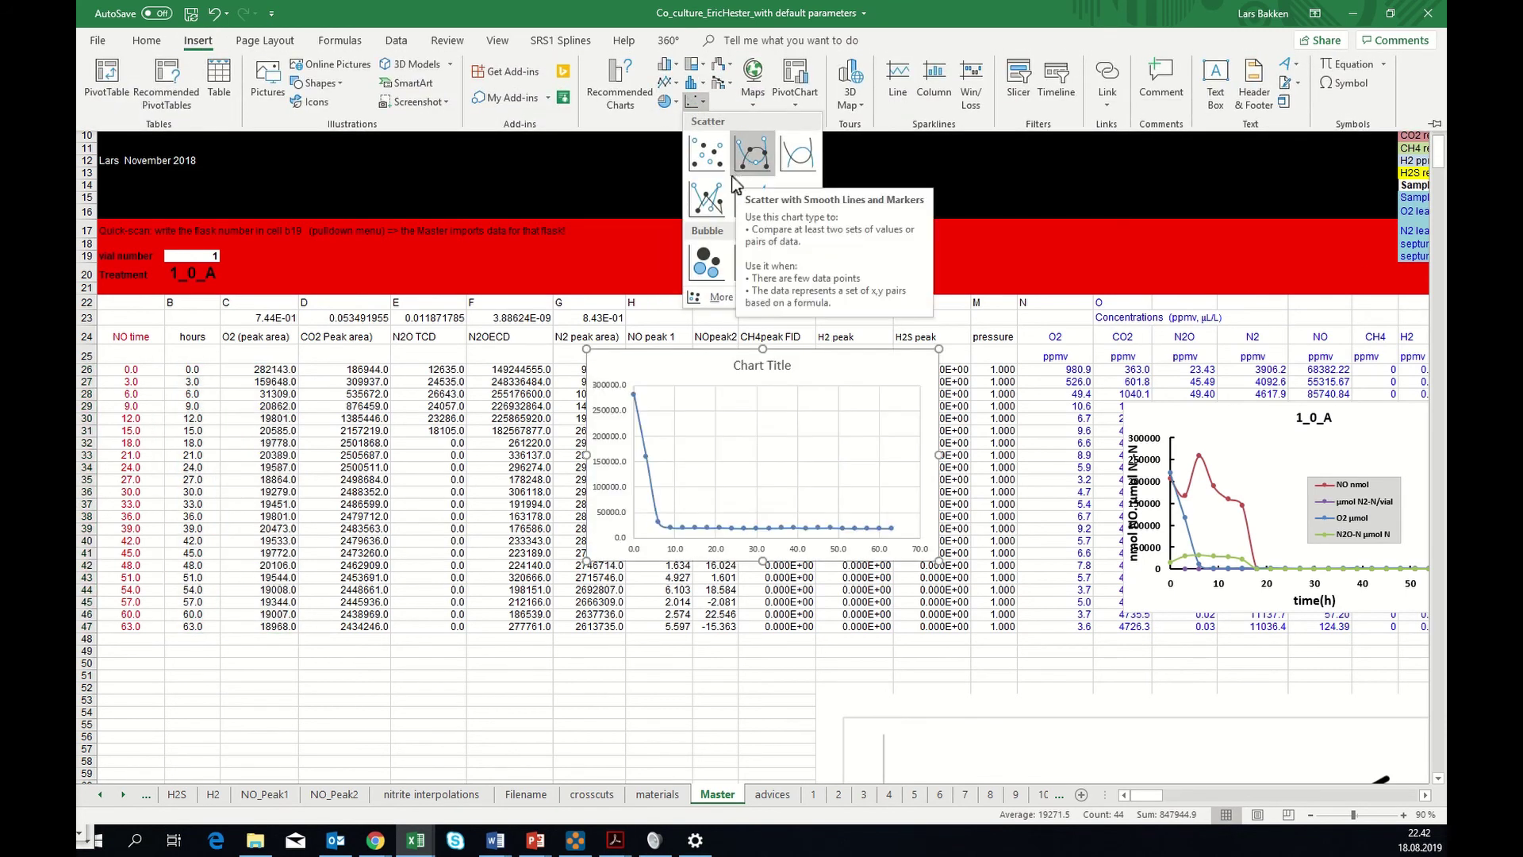
left_click(705, 198)
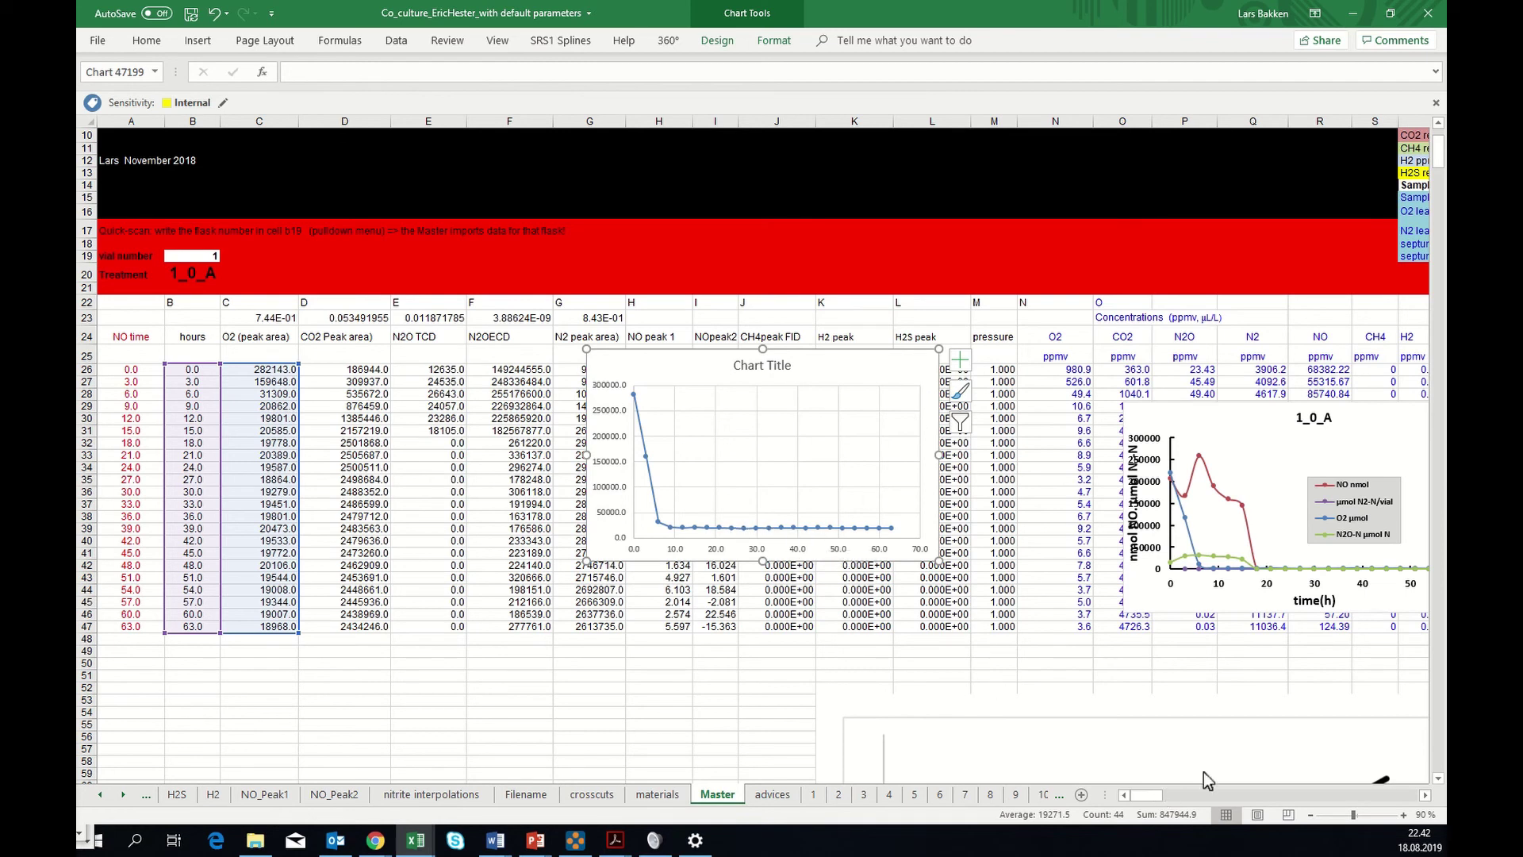
- Set the O2 zero offset in W9 to 0 and check the O2 concentration cells N35 and N29
left_click(1426, 796)
left_click(1426, 796)
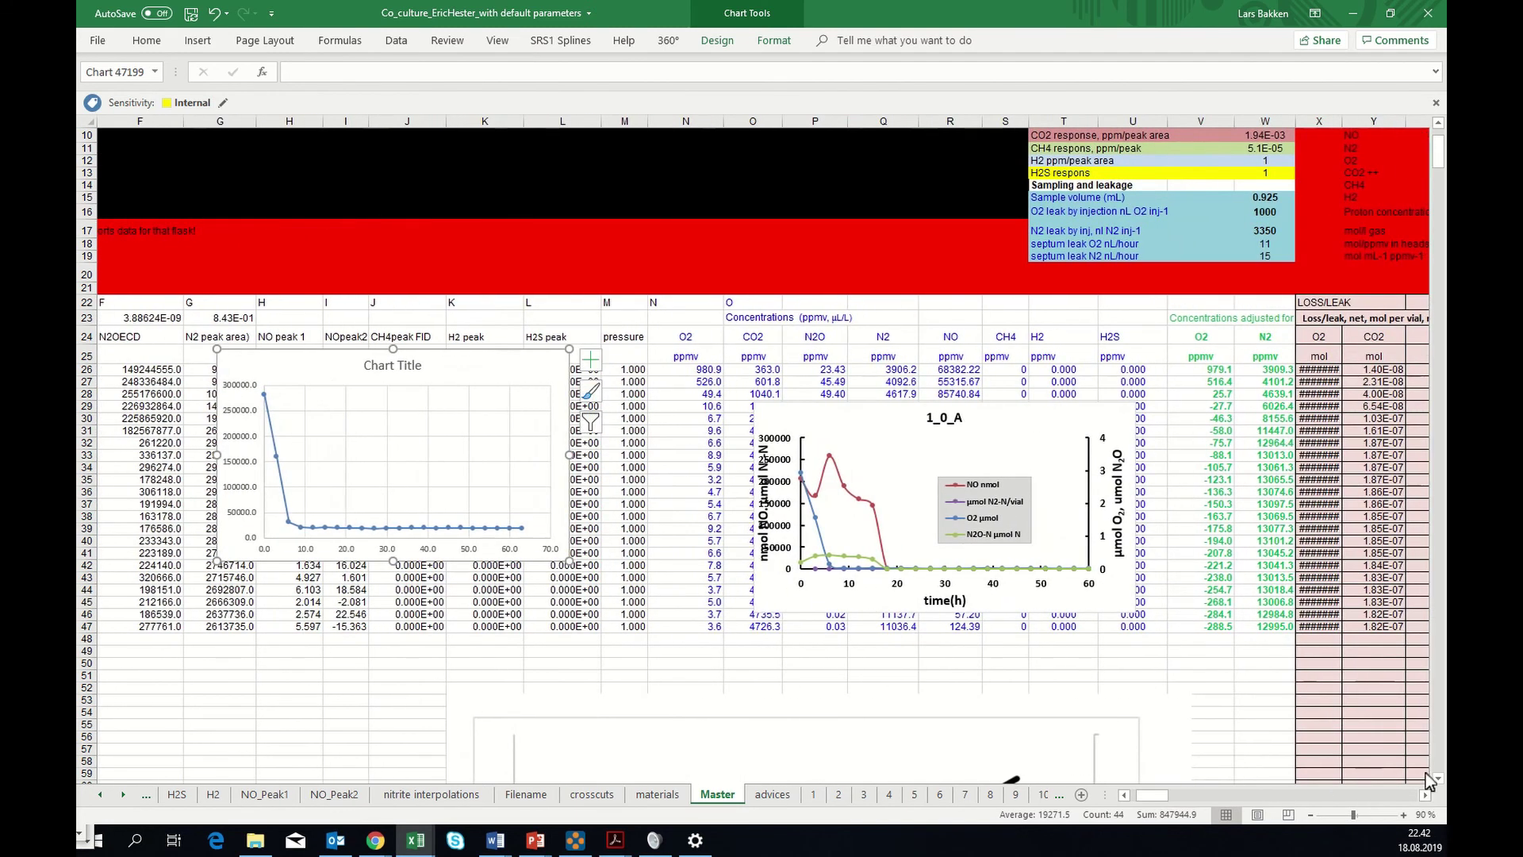
scroll(1226, 414, "up", 1)
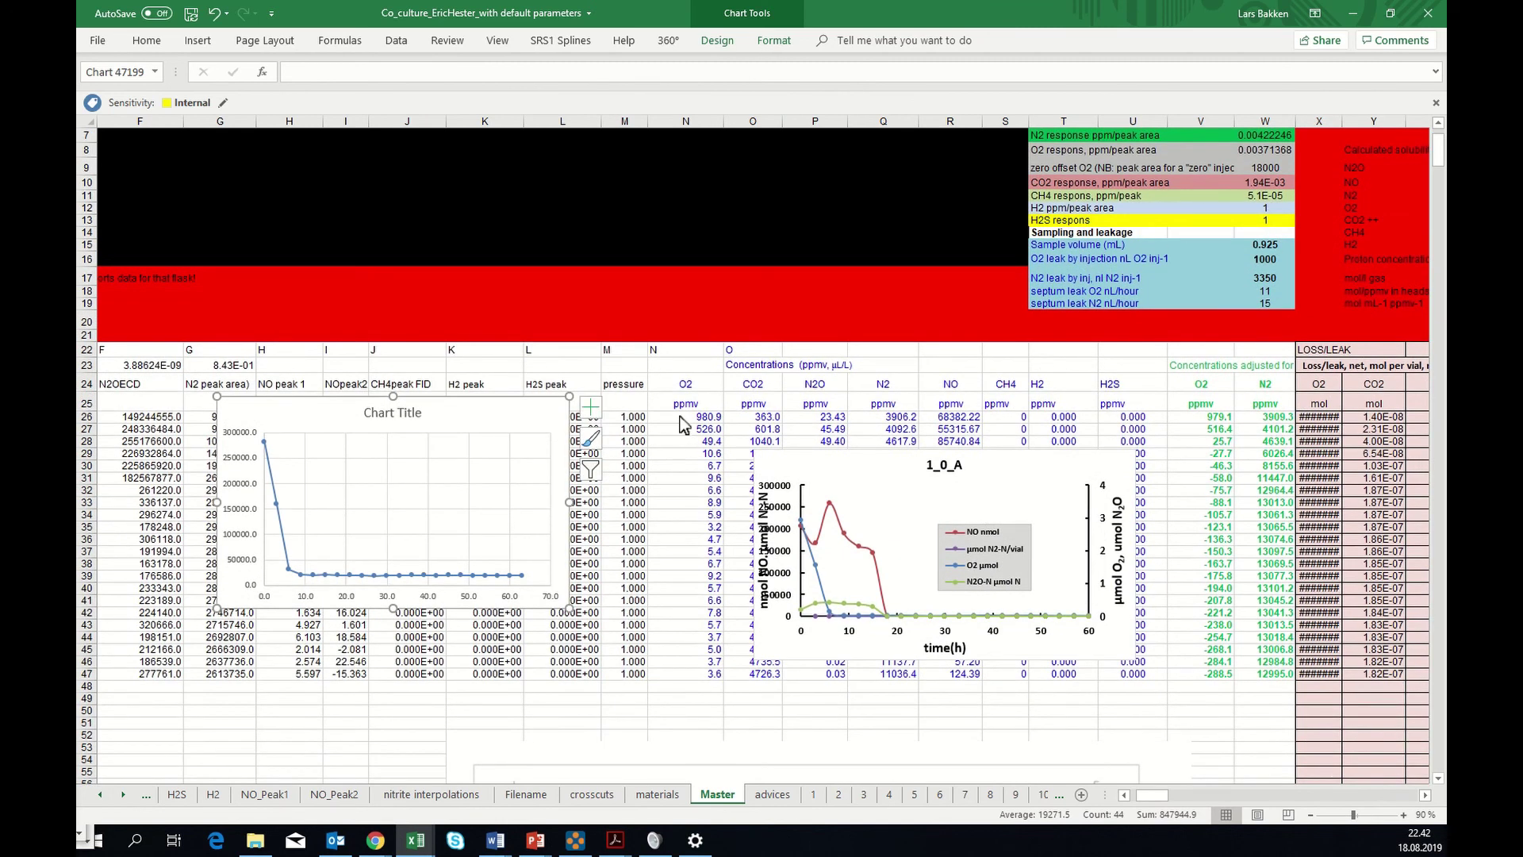
left_click(1261, 173)
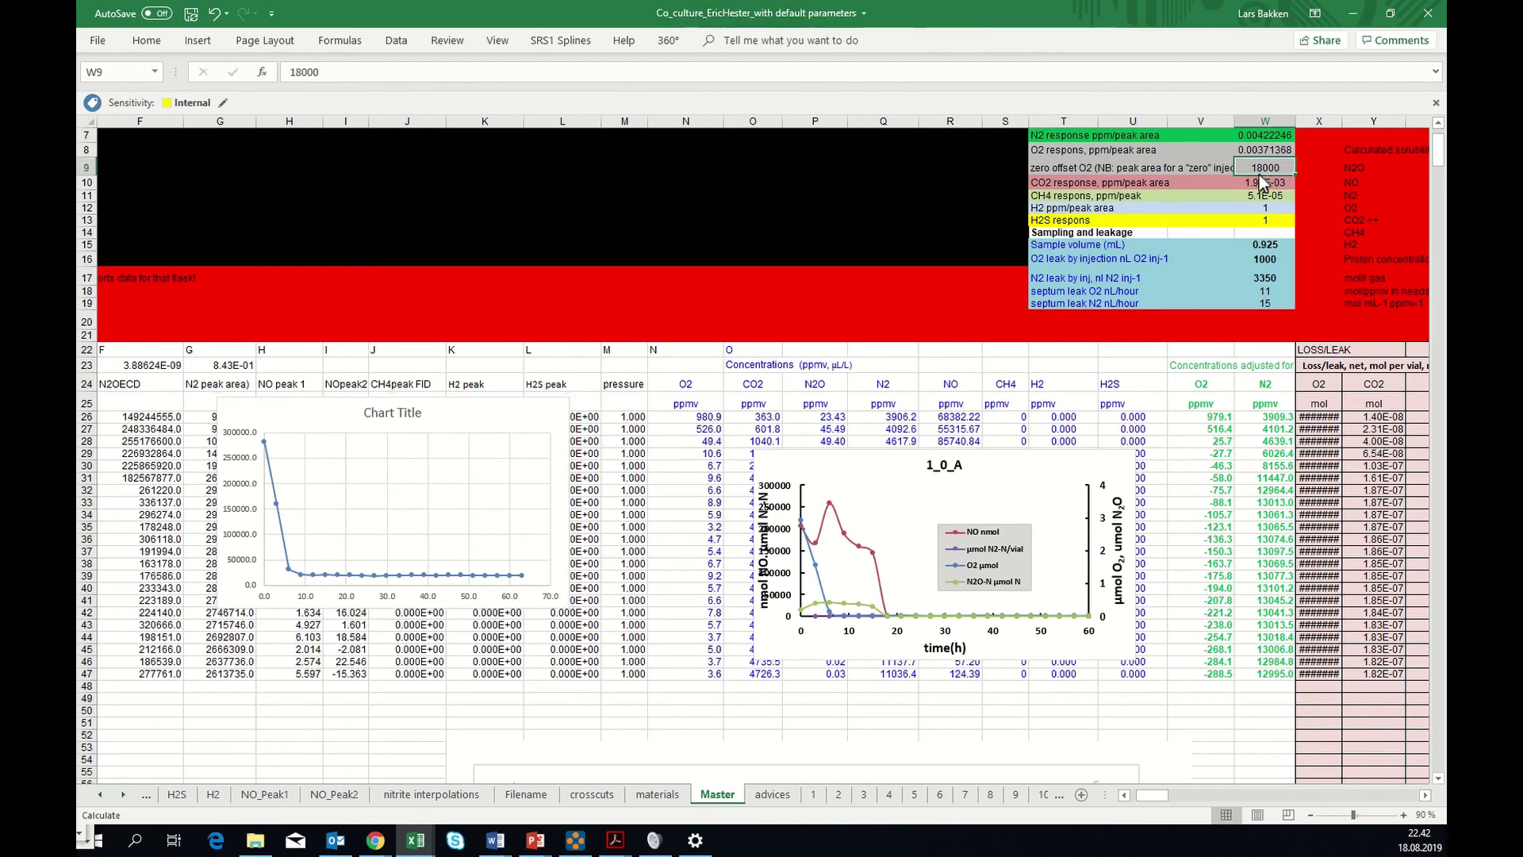
type("0")
key("Return")
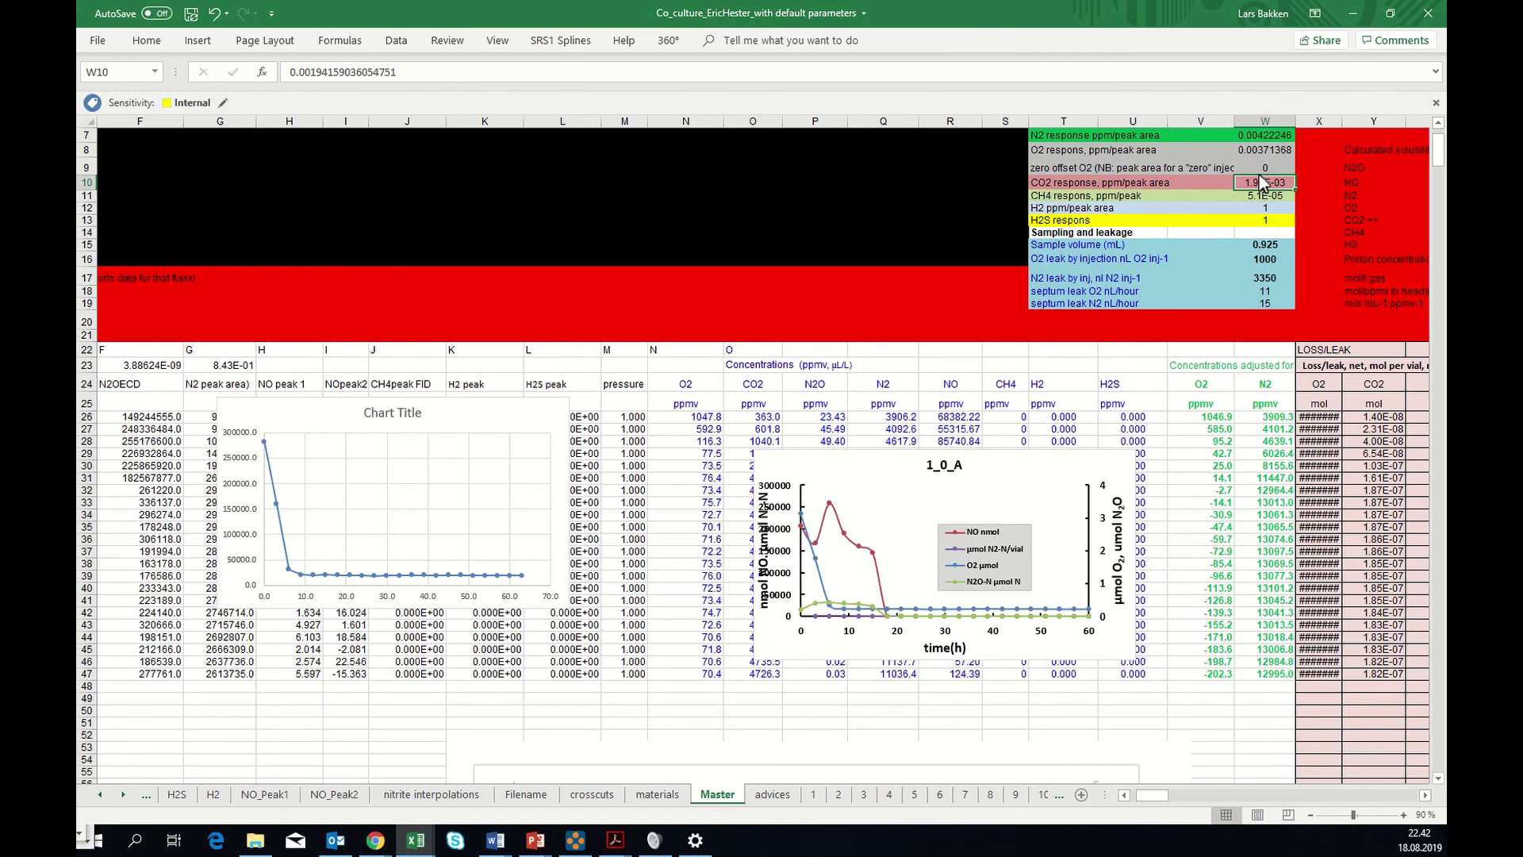
left_click(1261, 173)
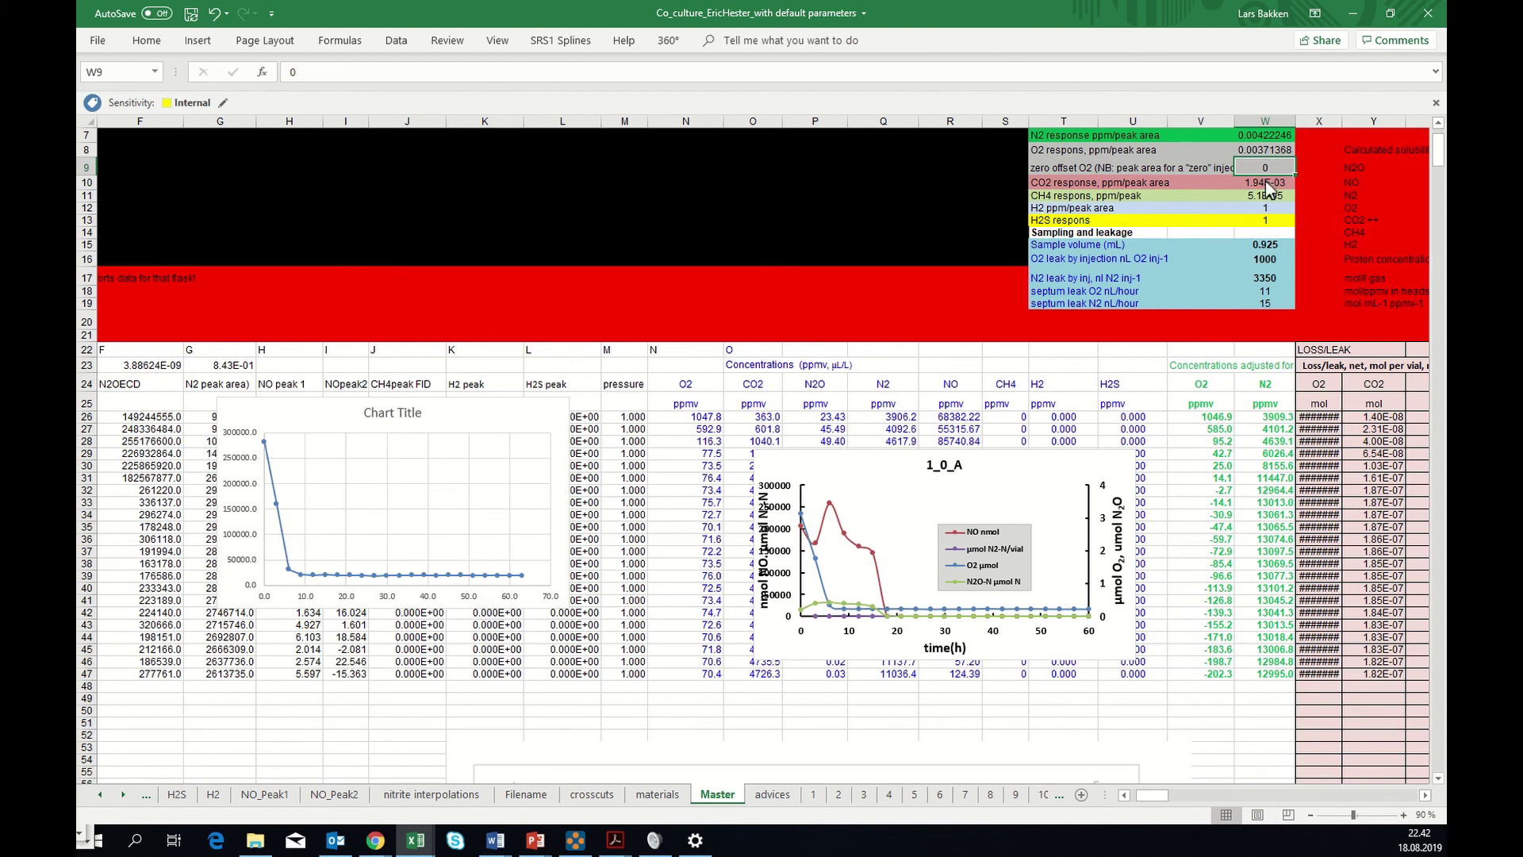
left_click(714, 529)
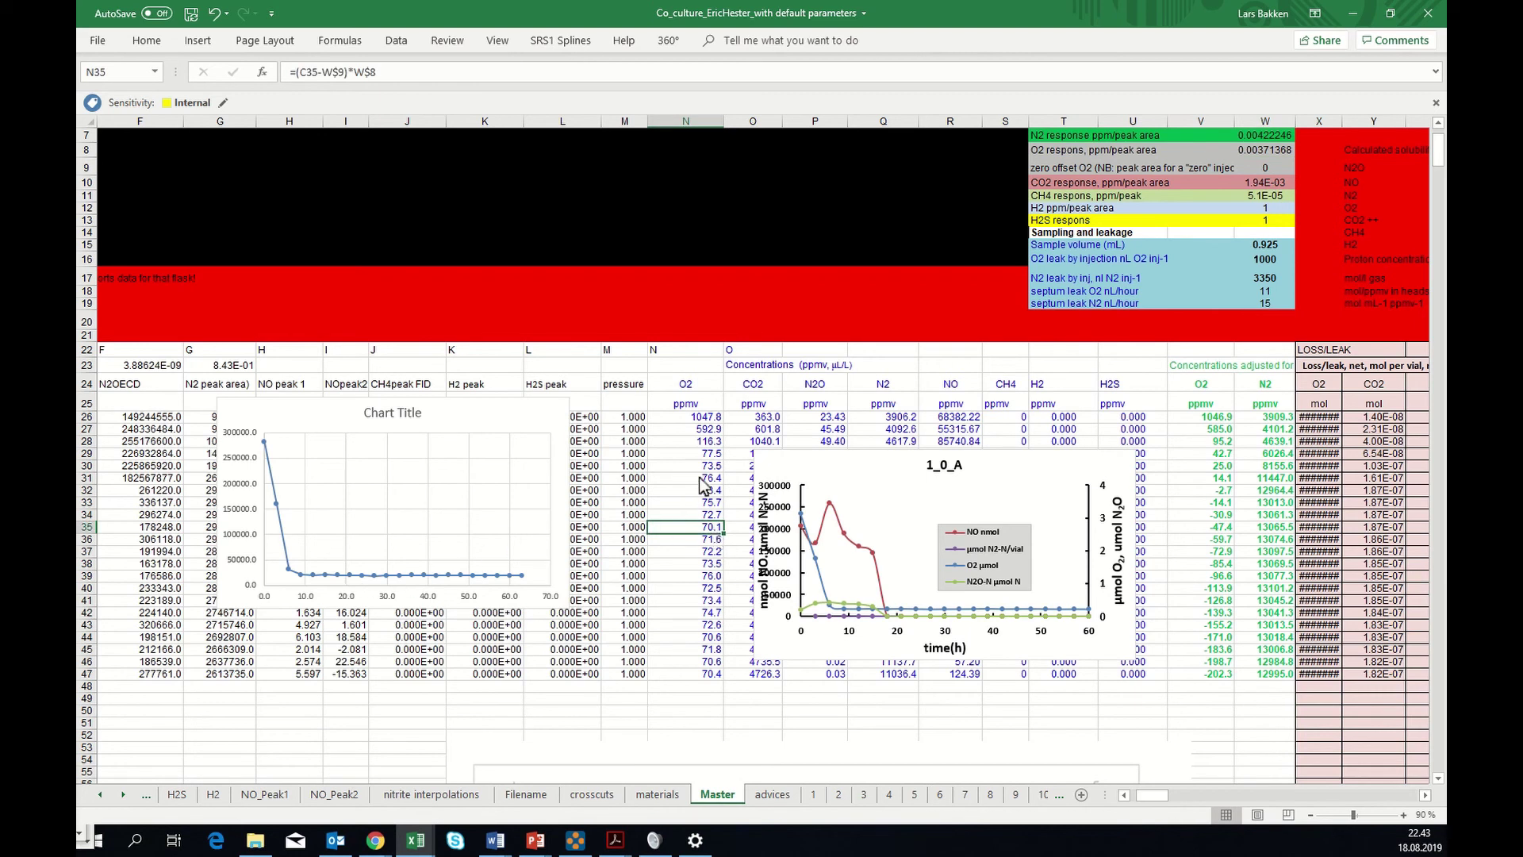
left_click(703, 456)
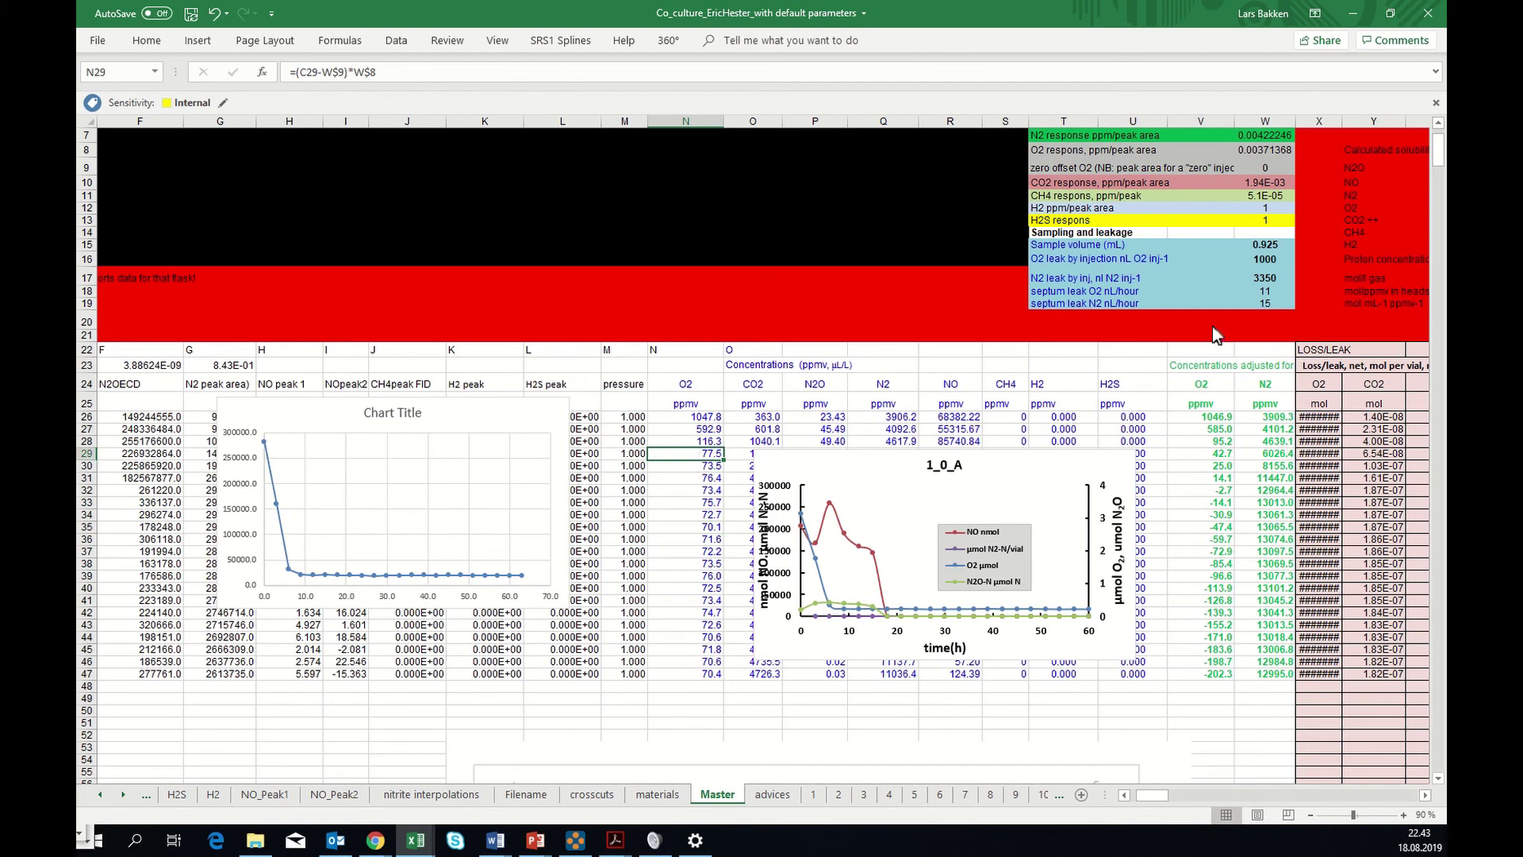
- Set the O2 zero offset in W9 to 20000
left_click(1258, 168)
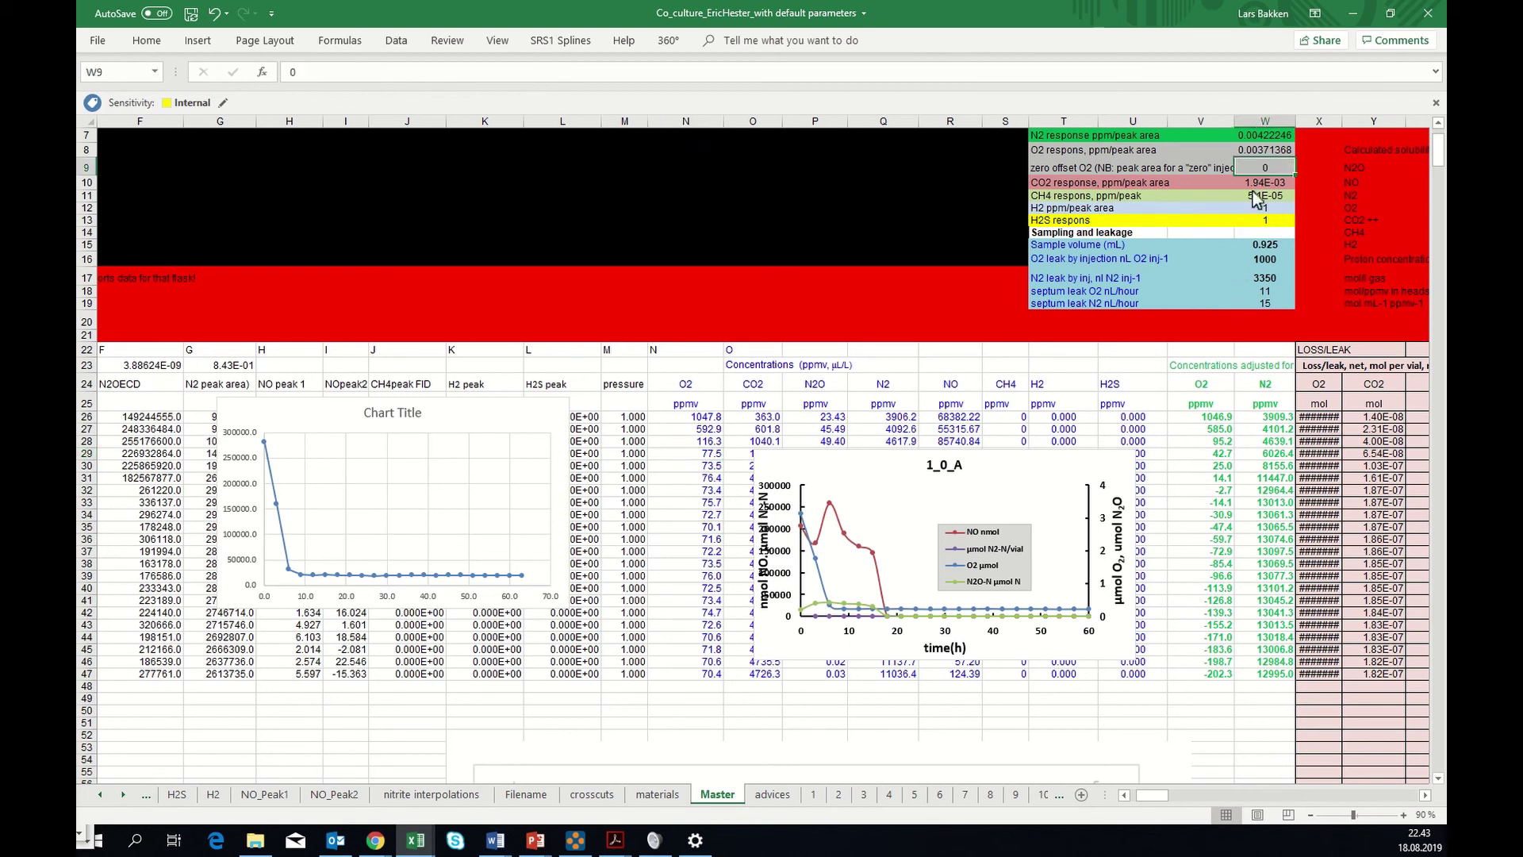
type("20000")
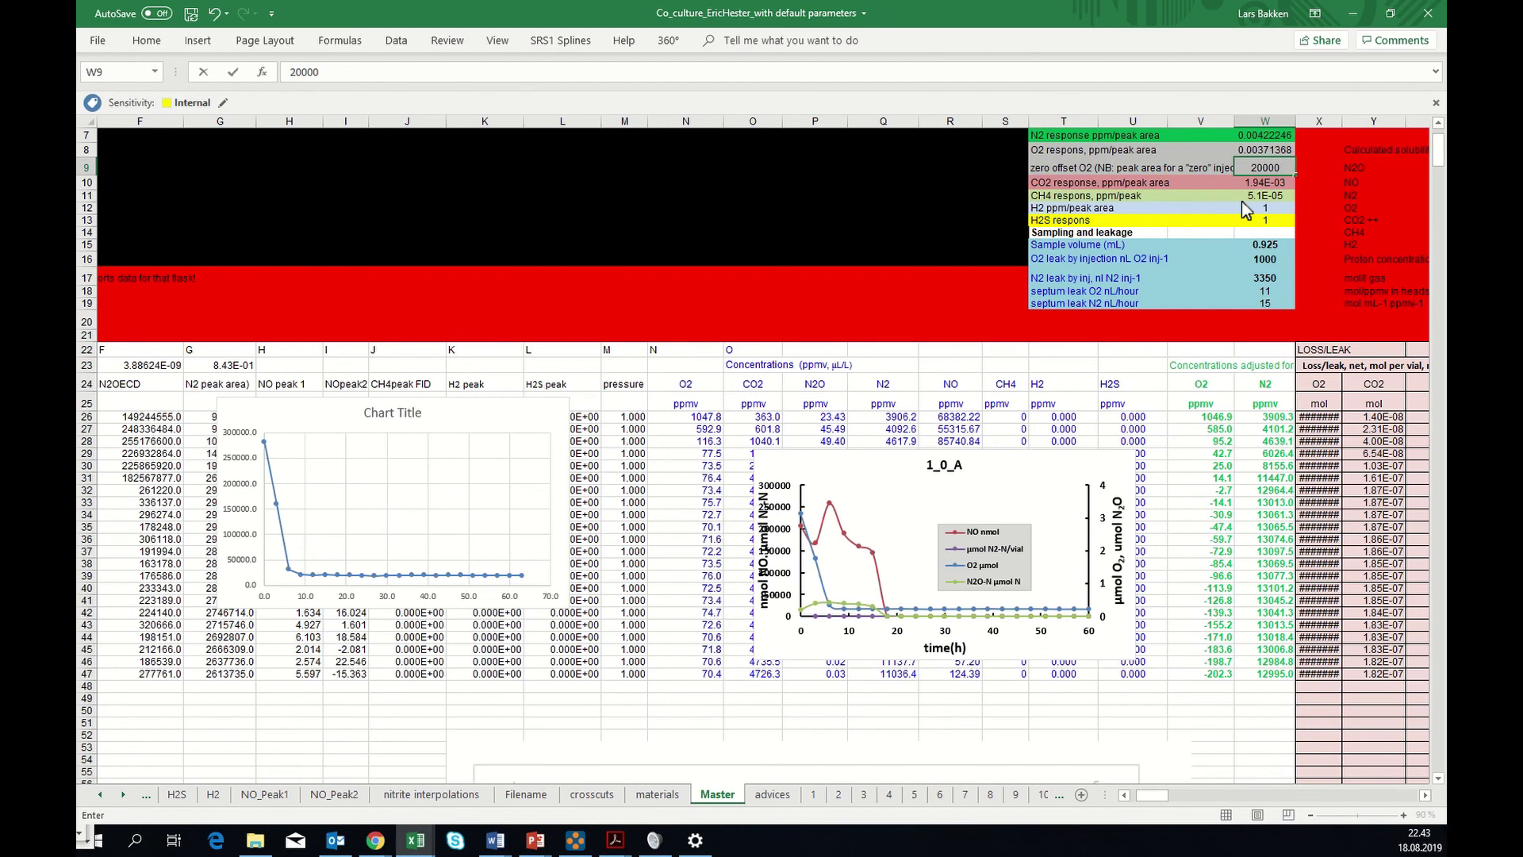
key("Return")
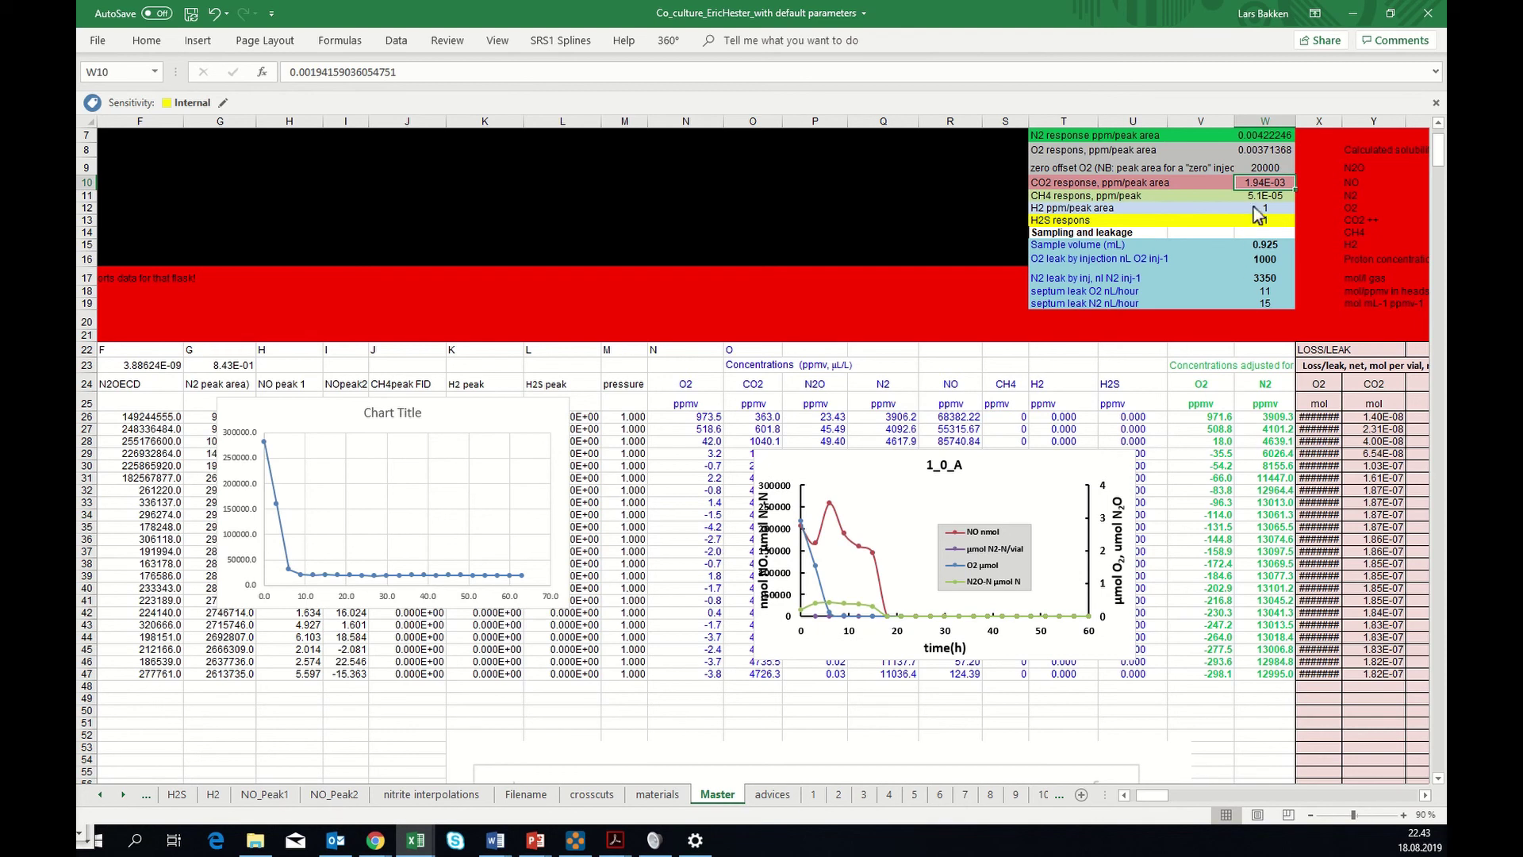
- Set the O2 zero offset in W9 to 18000 and check the O2 concentrations between N29 and N35
left_click(1264, 169)
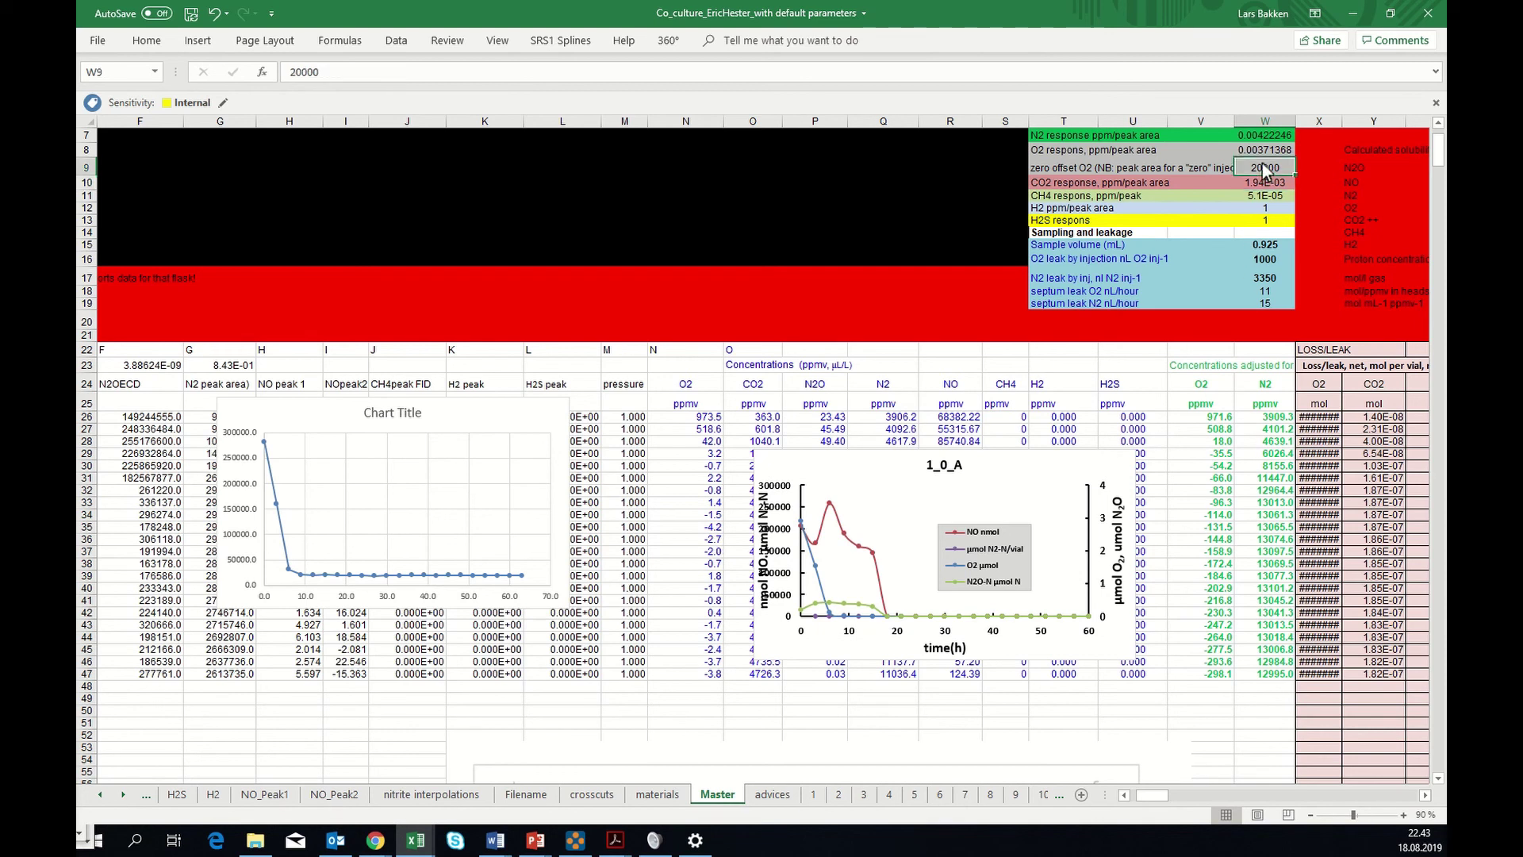
type("18")
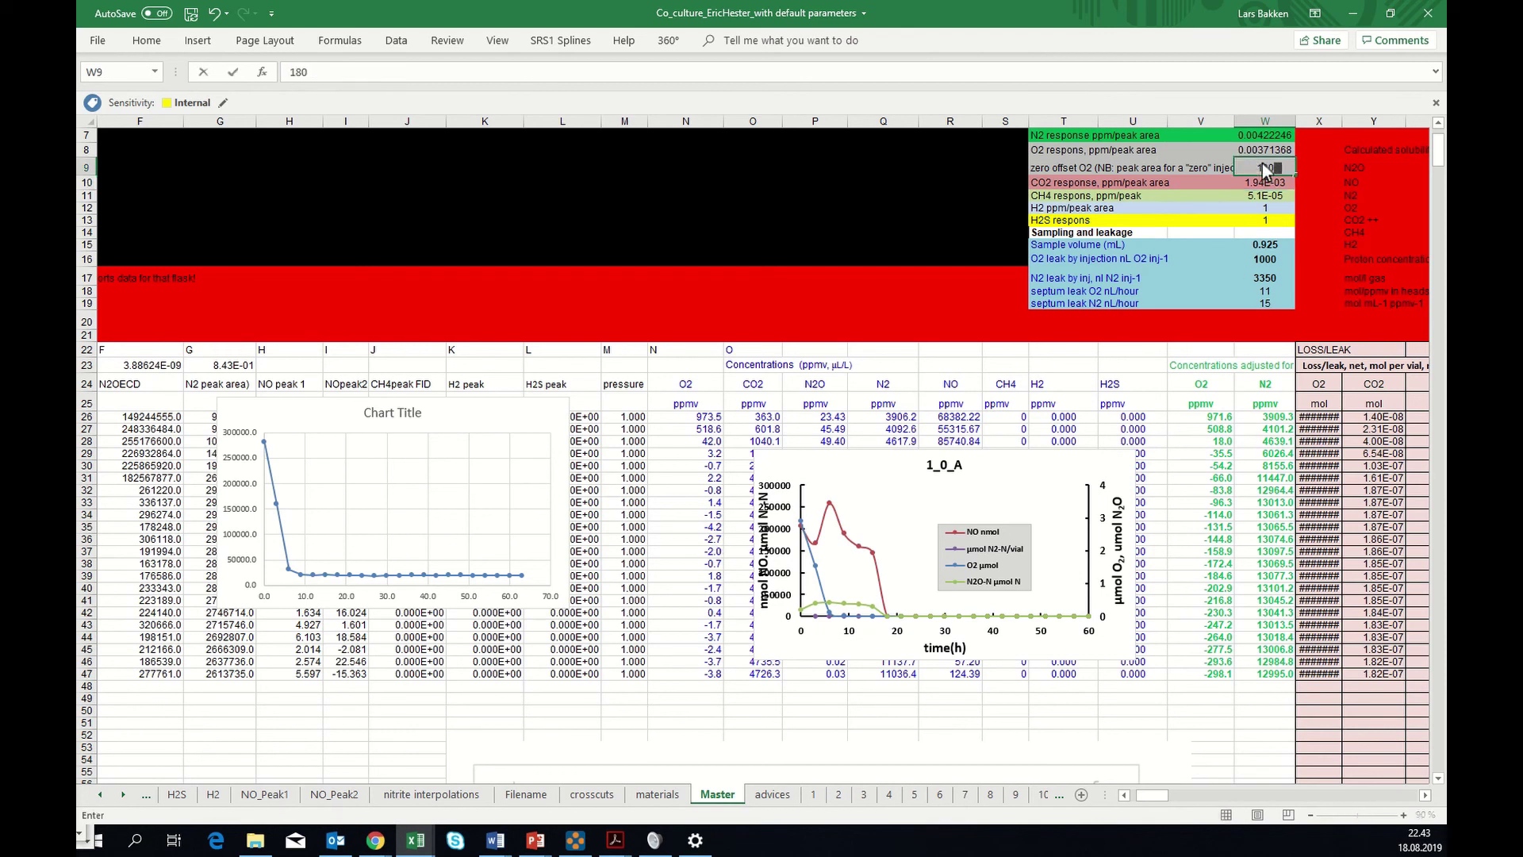
key("Return")
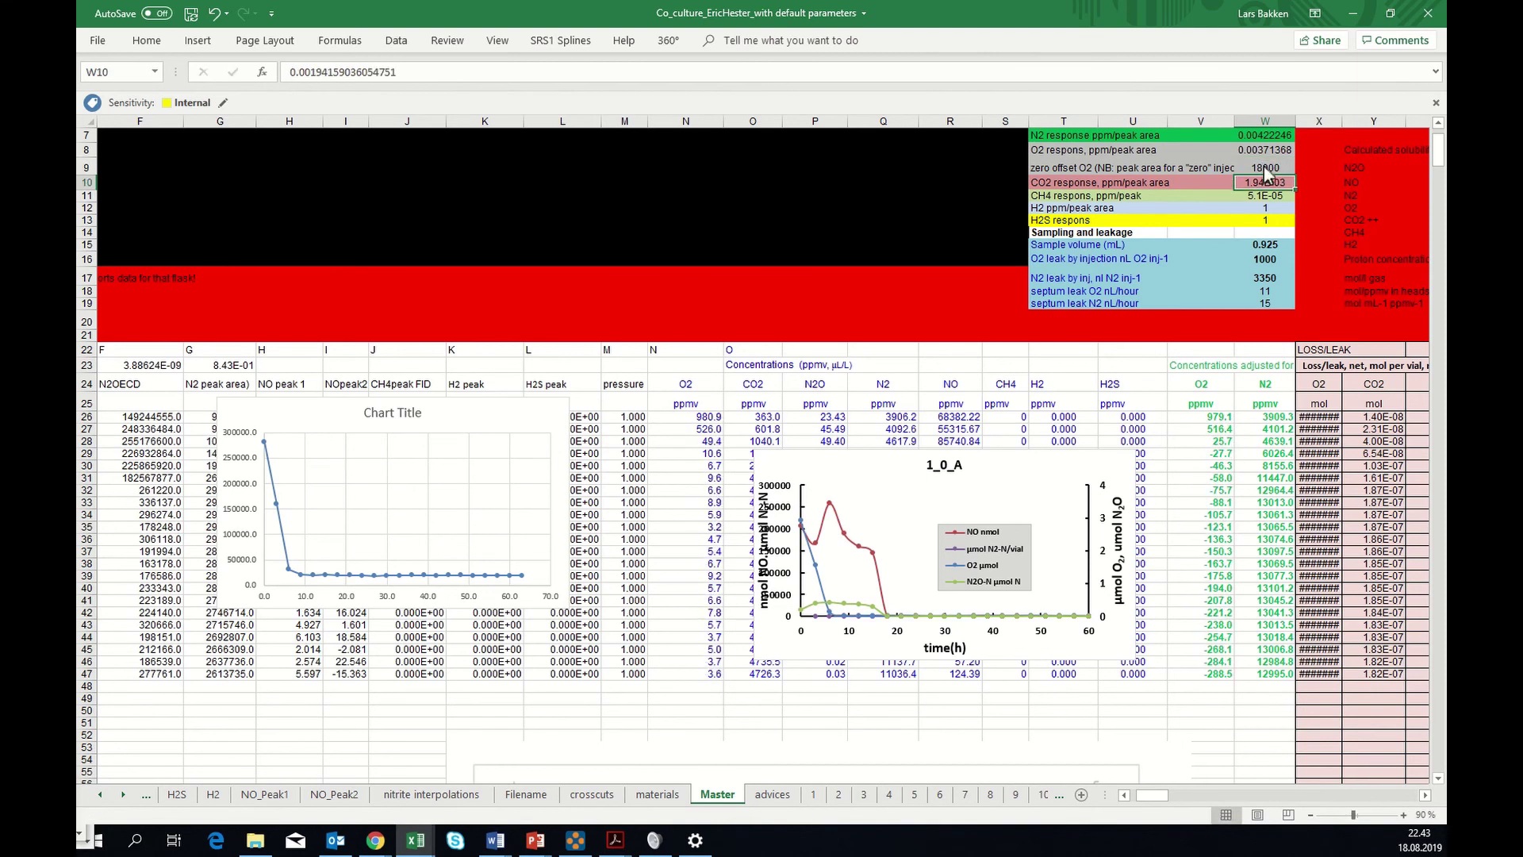
left_click(1267, 169)
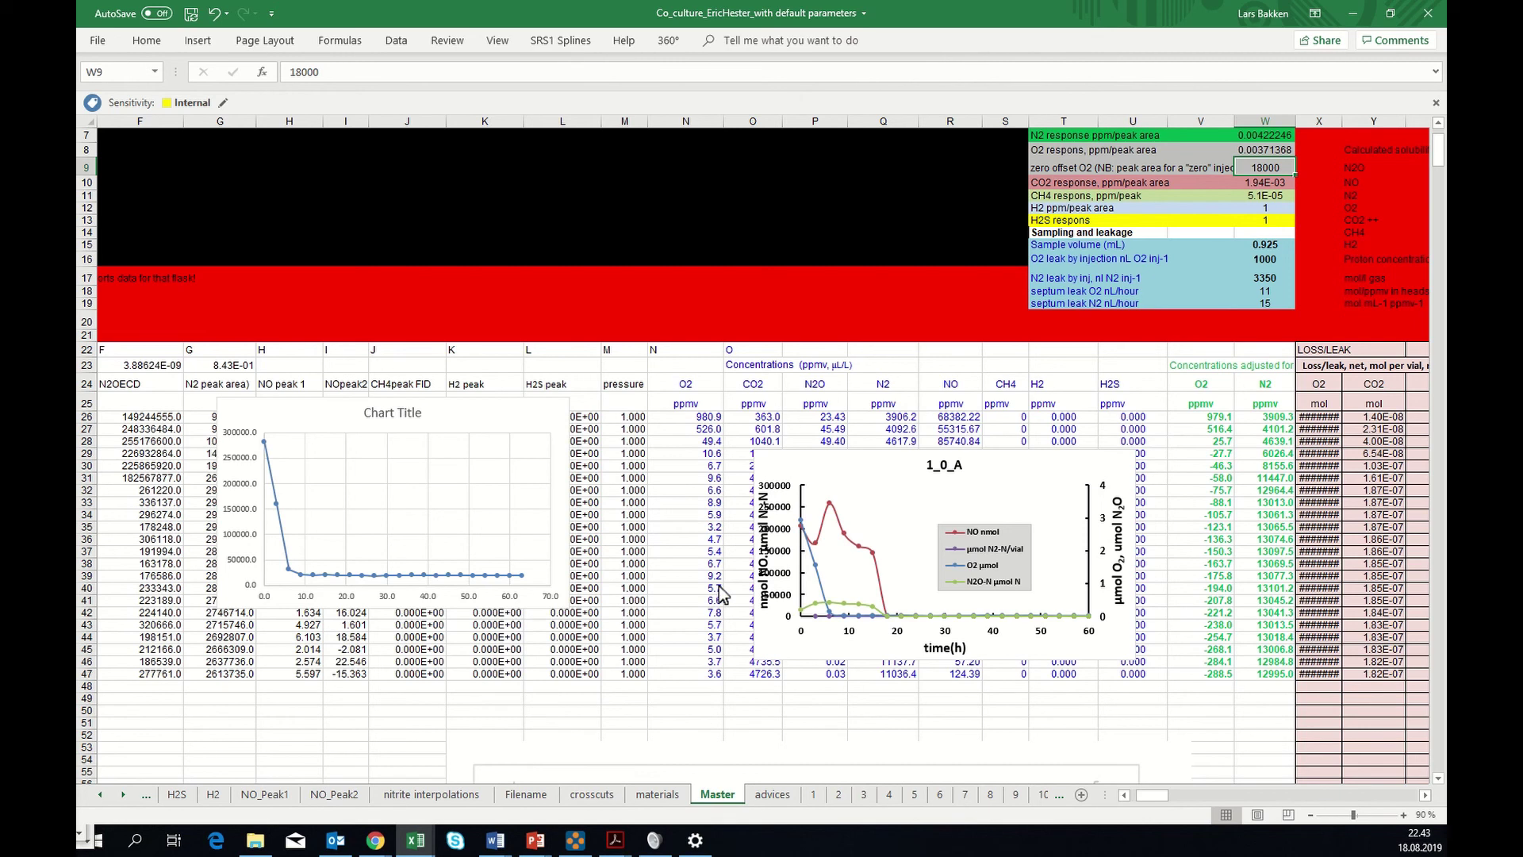
left_click(713, 514)
left_click(702, 527)
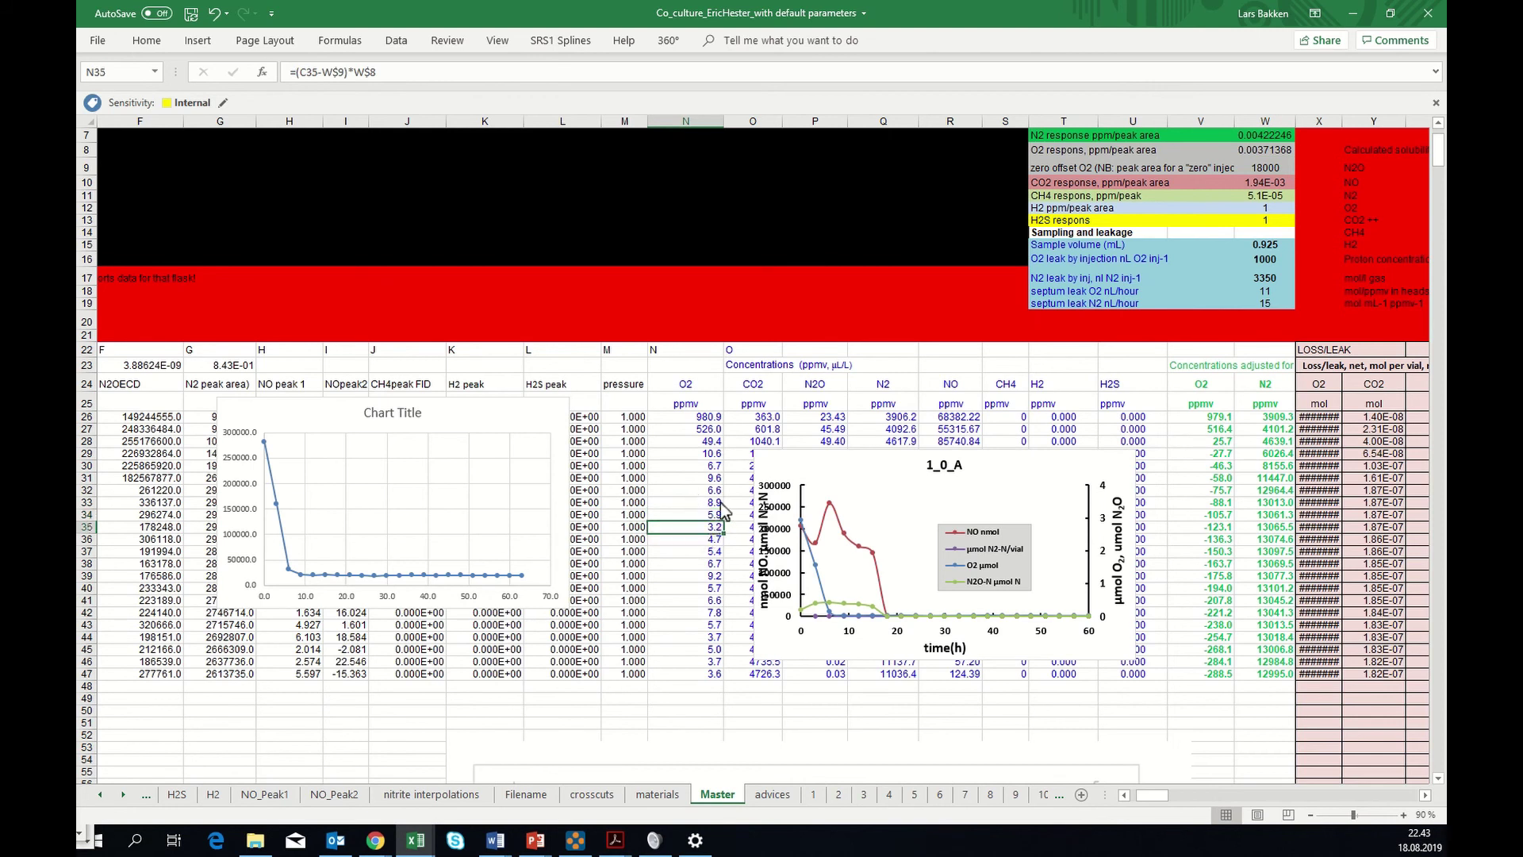
left_click(714, 455)
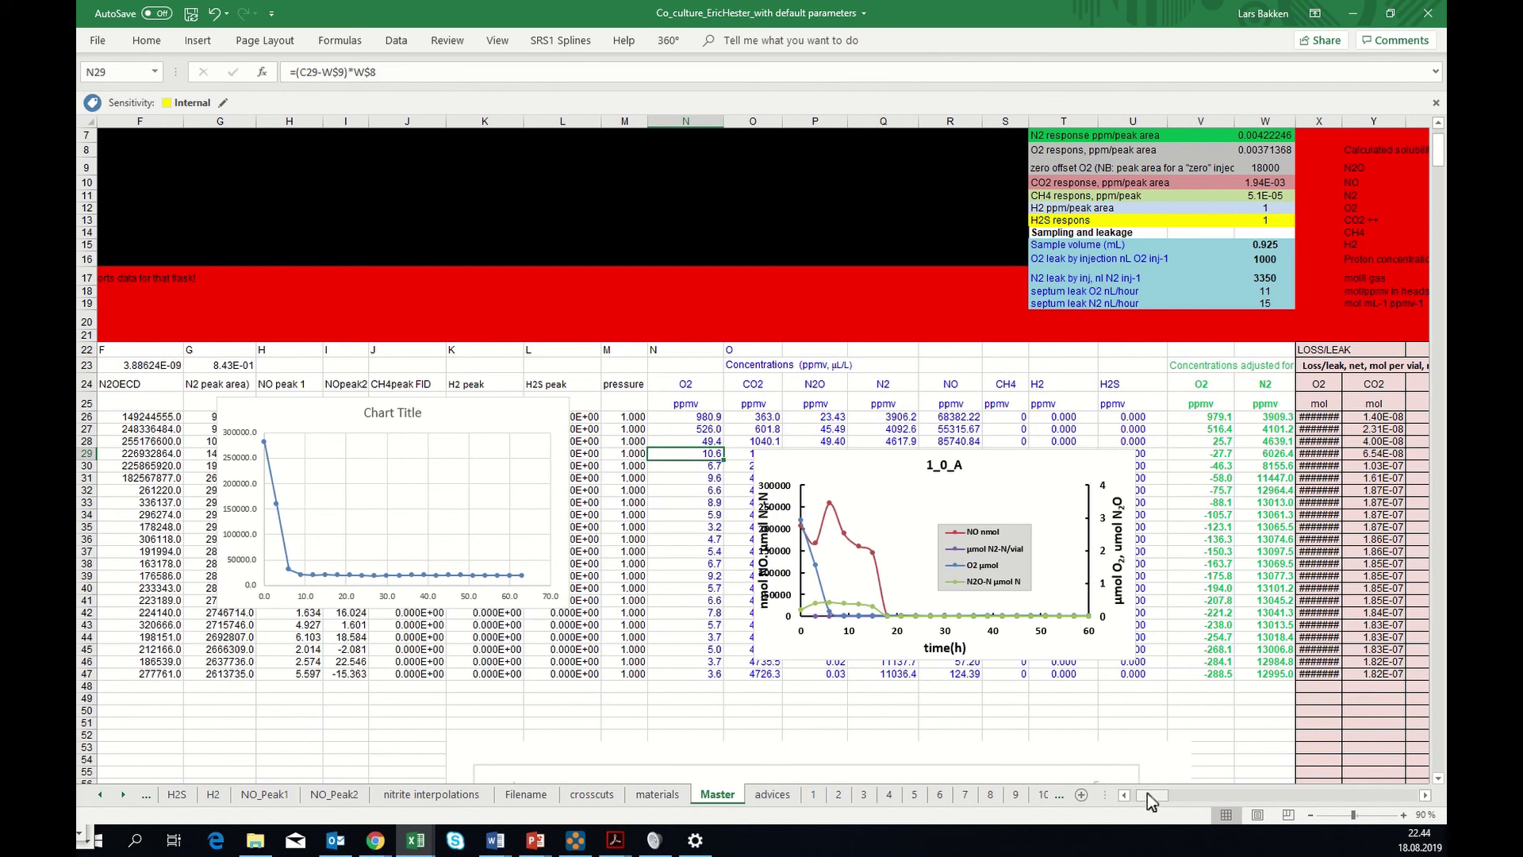
- Examine the row 30 calculations across the gas concentration, LOSS/LEAK, Oxygen and NO columns
left_click_drag(1147, 793, 1089, 778)
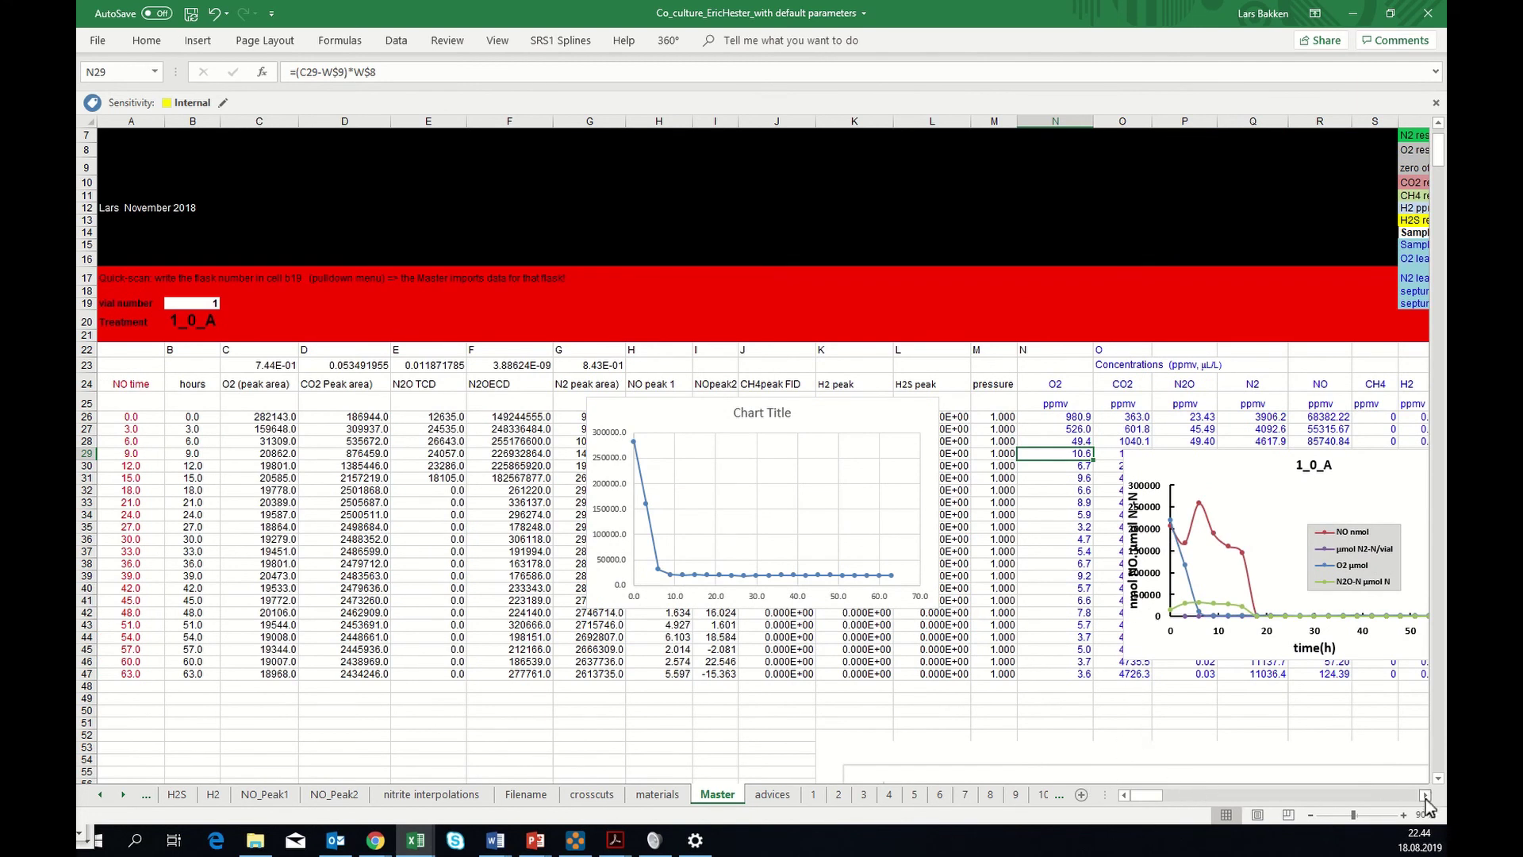
left_click_drag(1425, 798, 1425, 798)
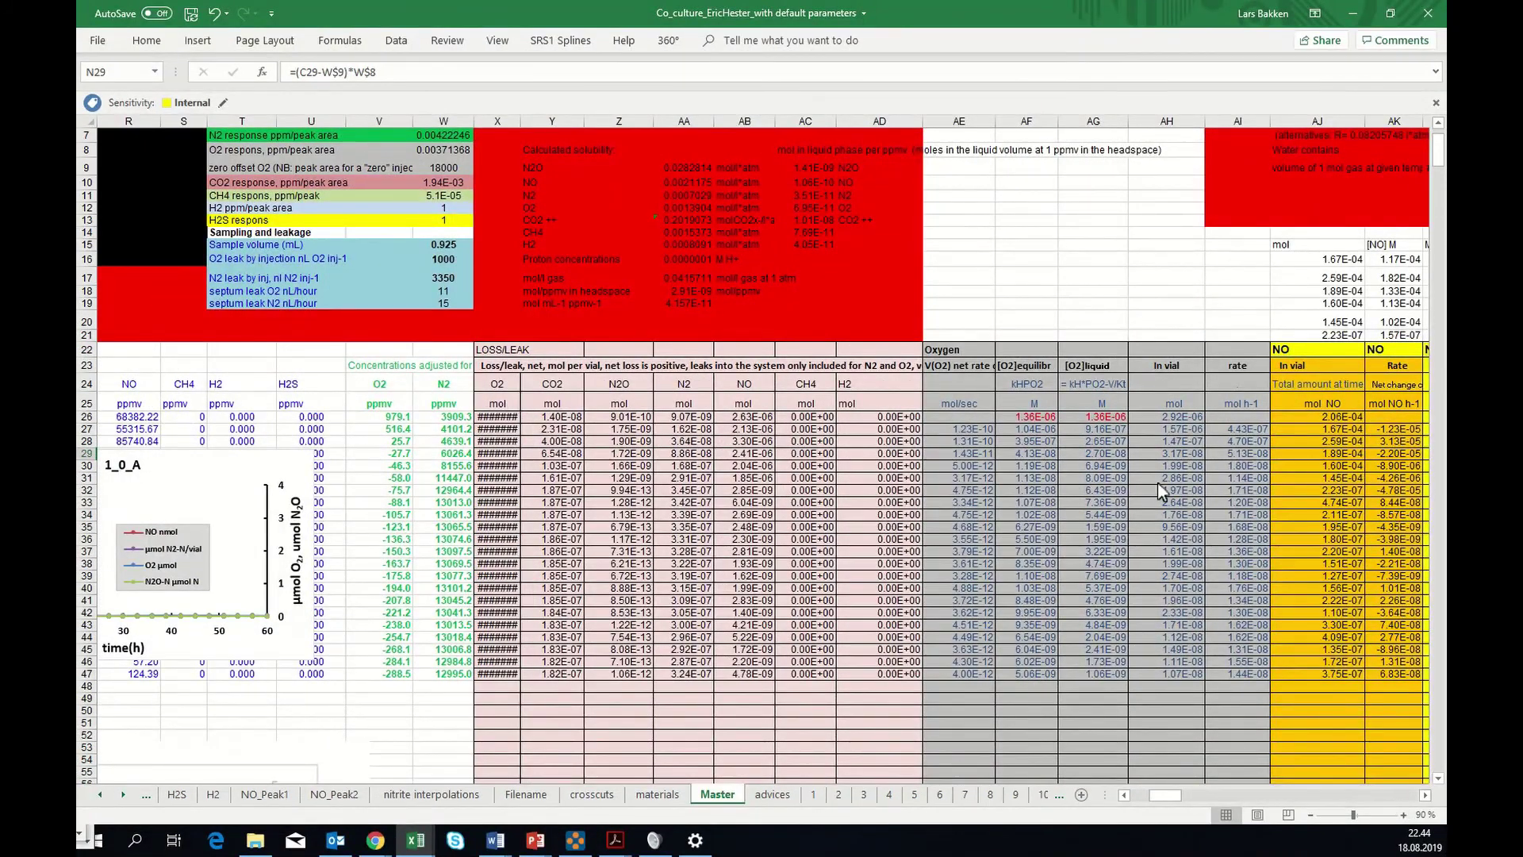
left_click(1093, 475)
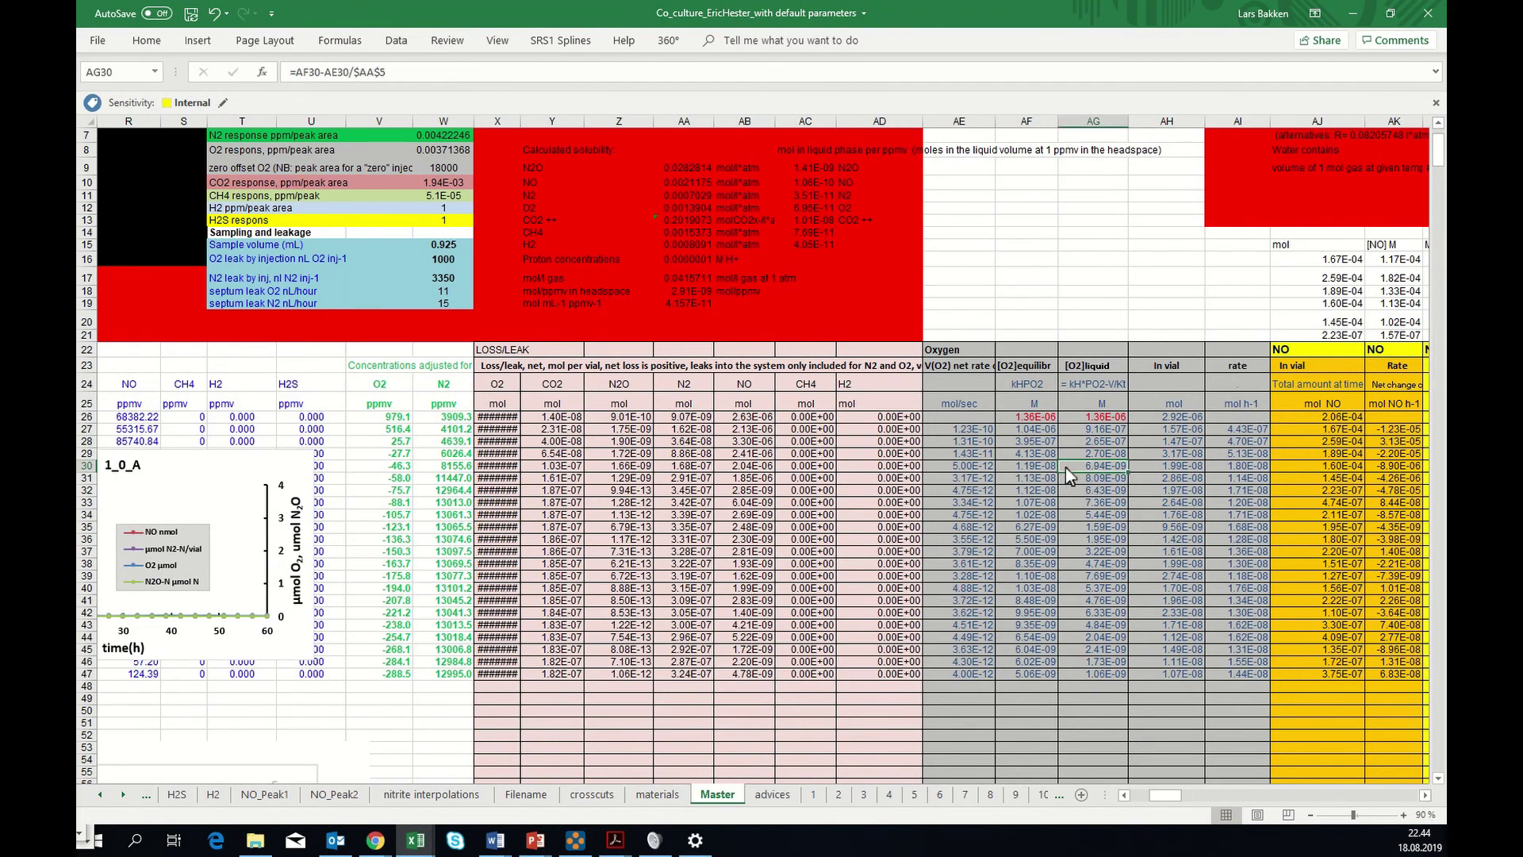
key("Left")
key("Left")
key("Left")
key("Left")
key("Left")
key("Left")
key("Left")
key("Left")
key("Left")
key("Left")
key("Left")
key("Left")
key("Left")
key("Left")
key("Left")
key("Left")
key("Left")
key("Left")
key("Left")
key("Left")
key("Left")
key("Left")
key("Left")
key("Right")
key("Right")
key("Right")
key("Right")
key("Right")
key("Right")
key("Right")
key("Right")
key("Up")
key("Right")
key("Right")
key("Right")
key("Right")
key("Right")
key("Right")
key("Right")
key("Right")
key("Right")
key("Right")
key("Right")
key("Right")
key("Right")
key("Right")
key("Right")
key("Right")
key("Right")
key("Right")
key("Right")
key("Right")
key("Right")
key("Left")
key("Left")
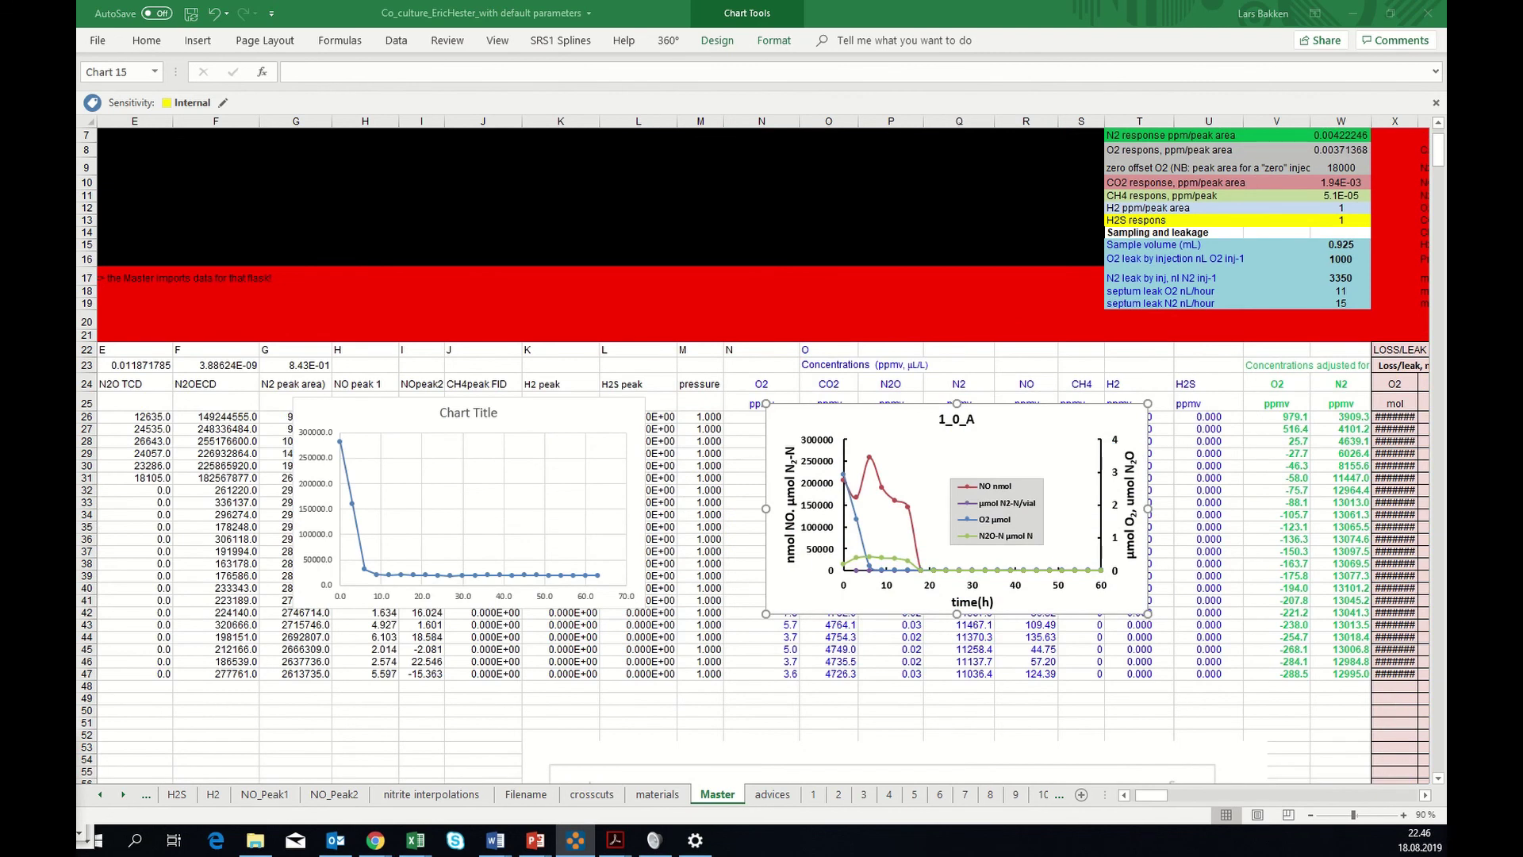
- Plot AW25:AY47 as a scatter chart with straight lines and markers, and move it above the simple plot columns
left_click(1158, 796)
left_click_drag(1160, 795, 1202, 795)
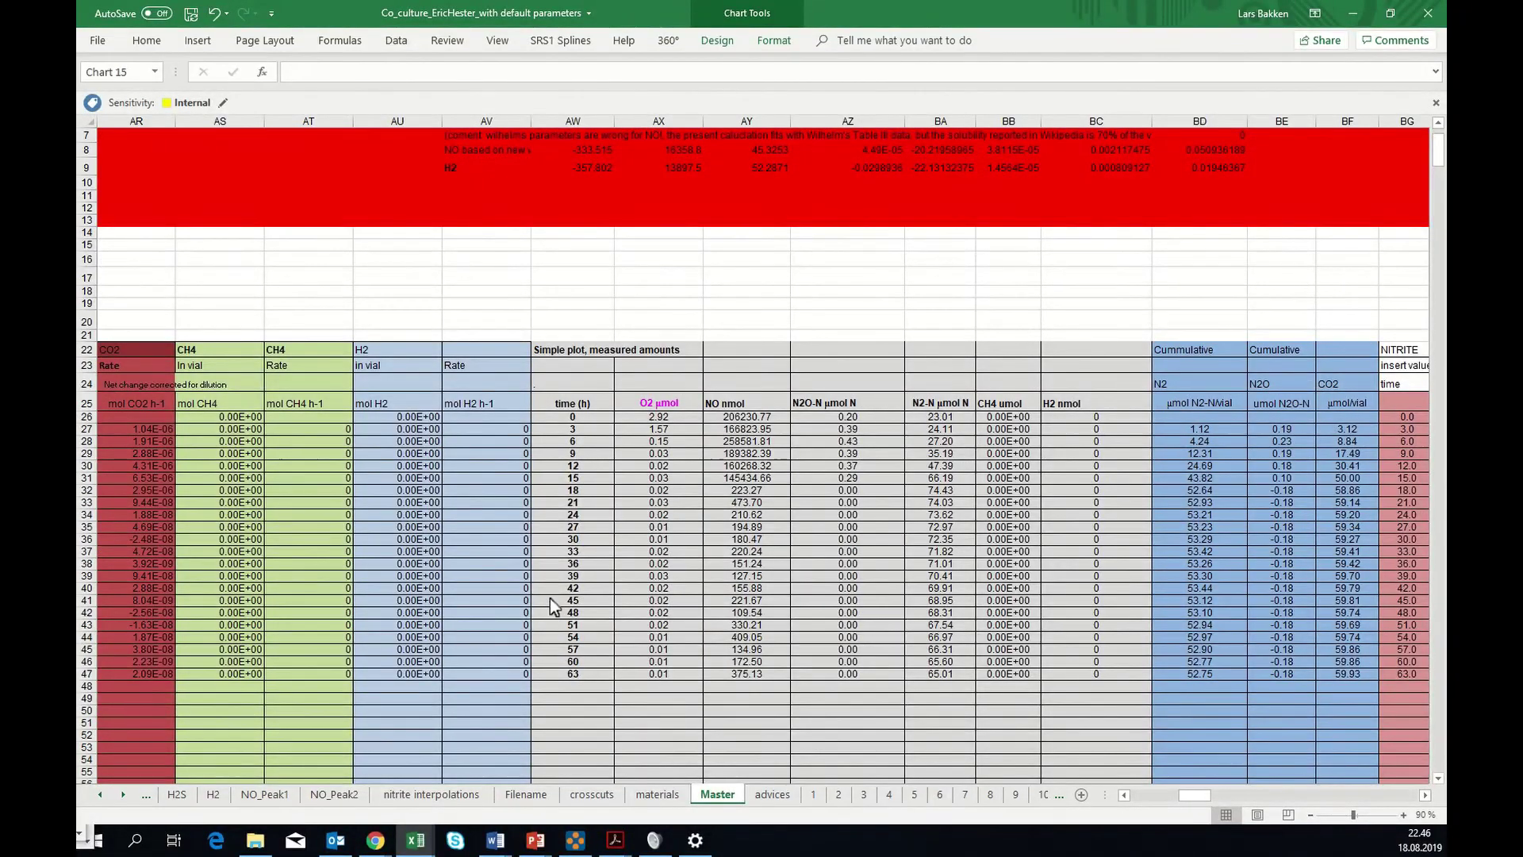
left_click(572, 406)
left_click_drag(573, 406, 726, 677)
left_click(181, 45)
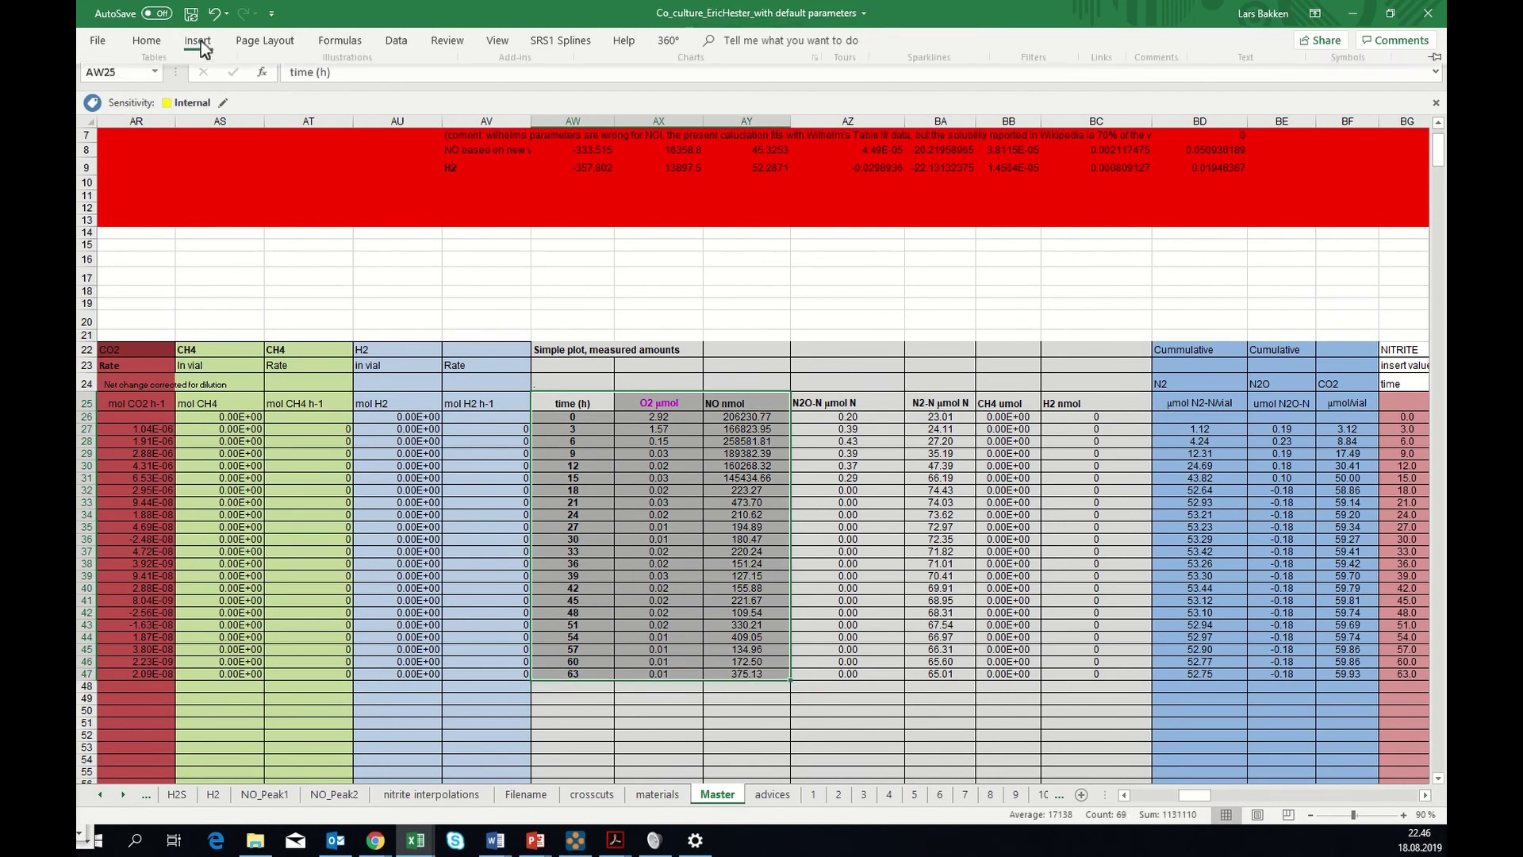
left_click(698, 108)
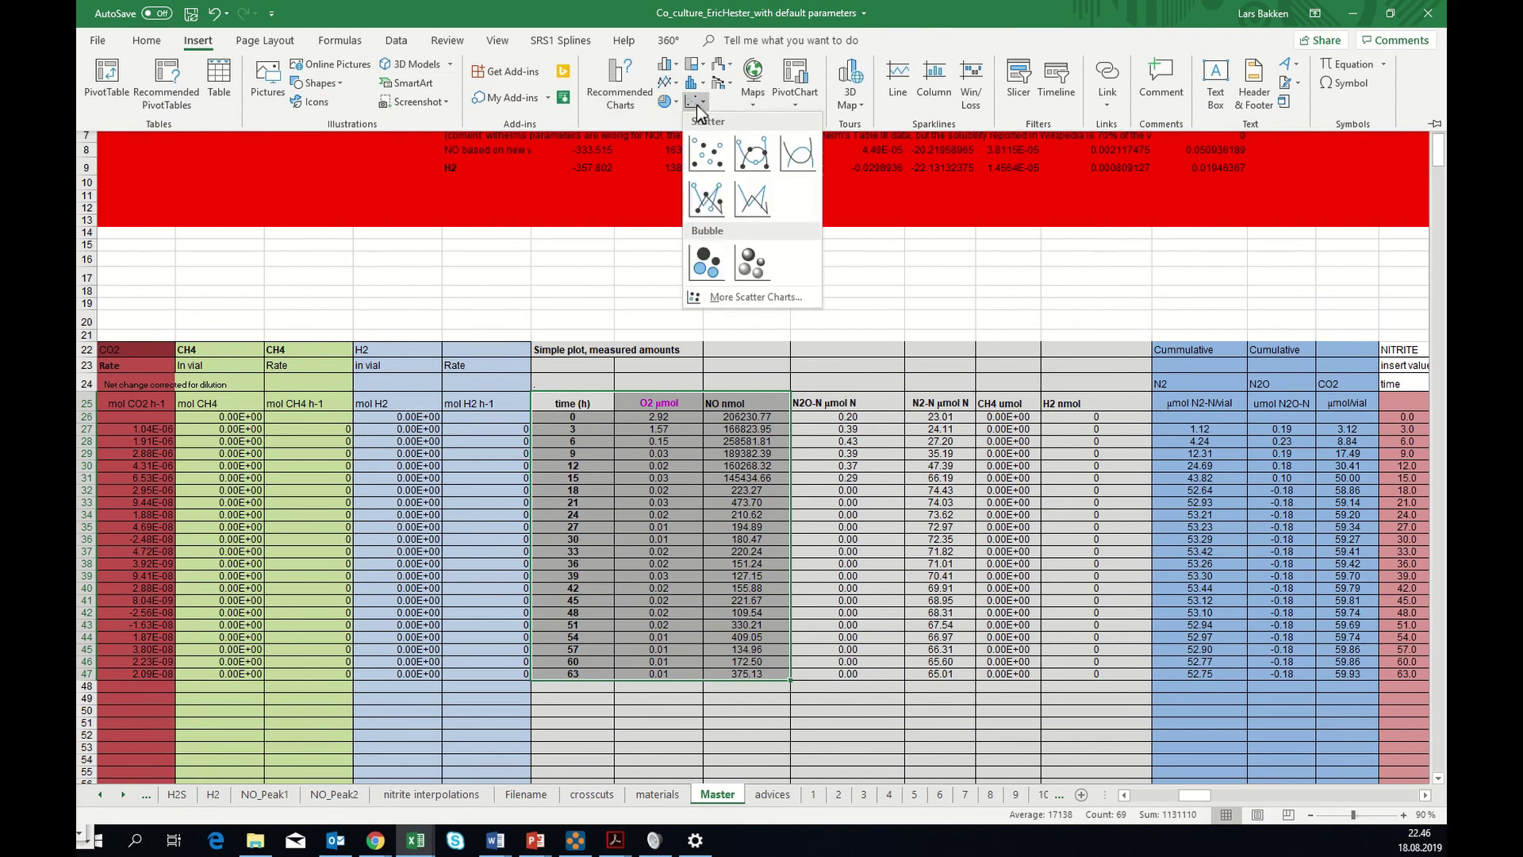
left_click(707, 207)
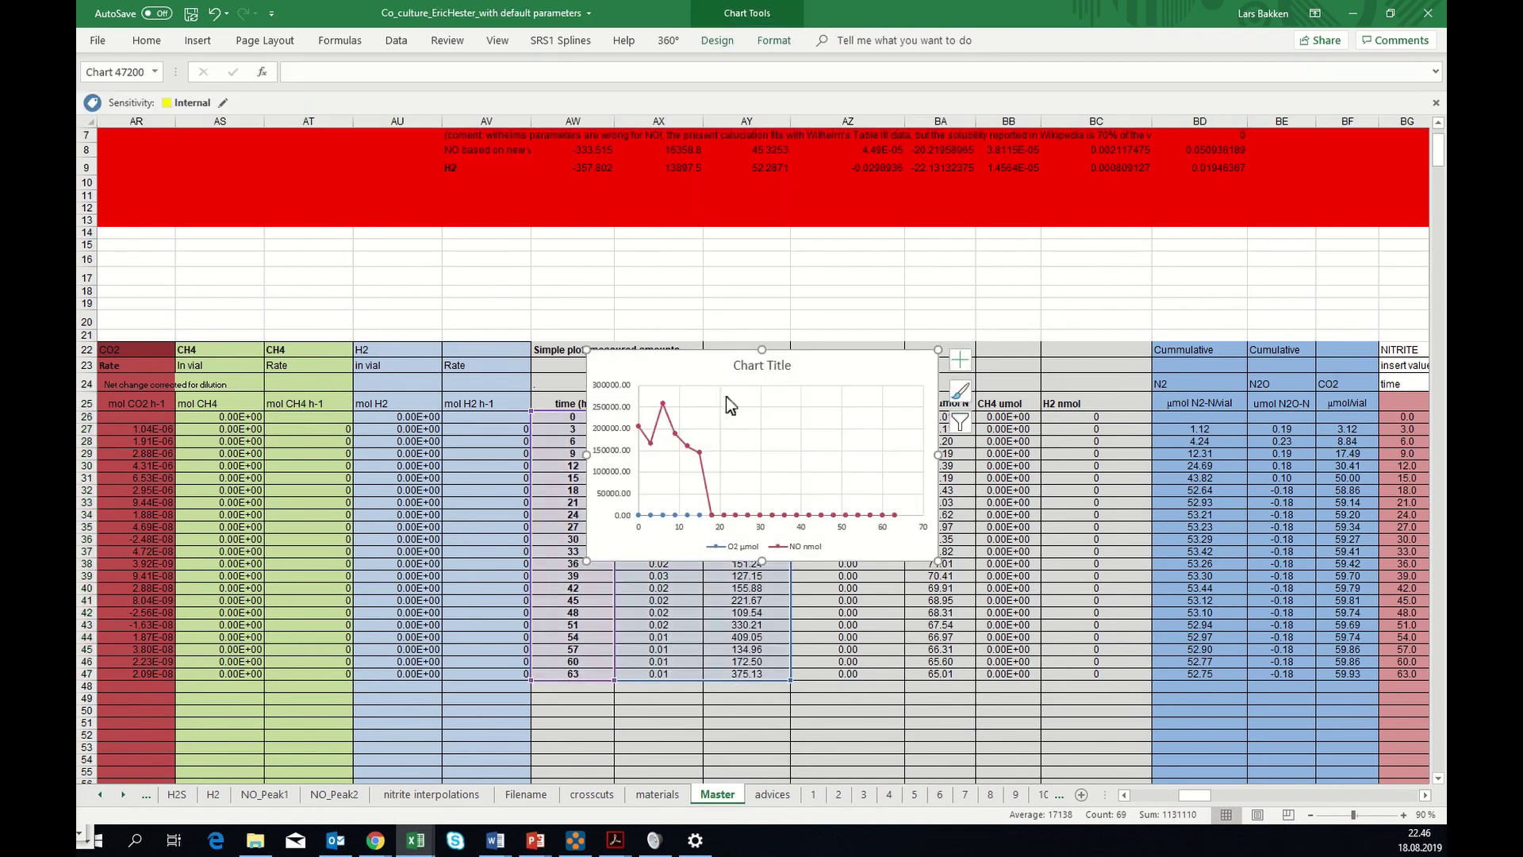
left_click_drag(676, 366, 730, 198)
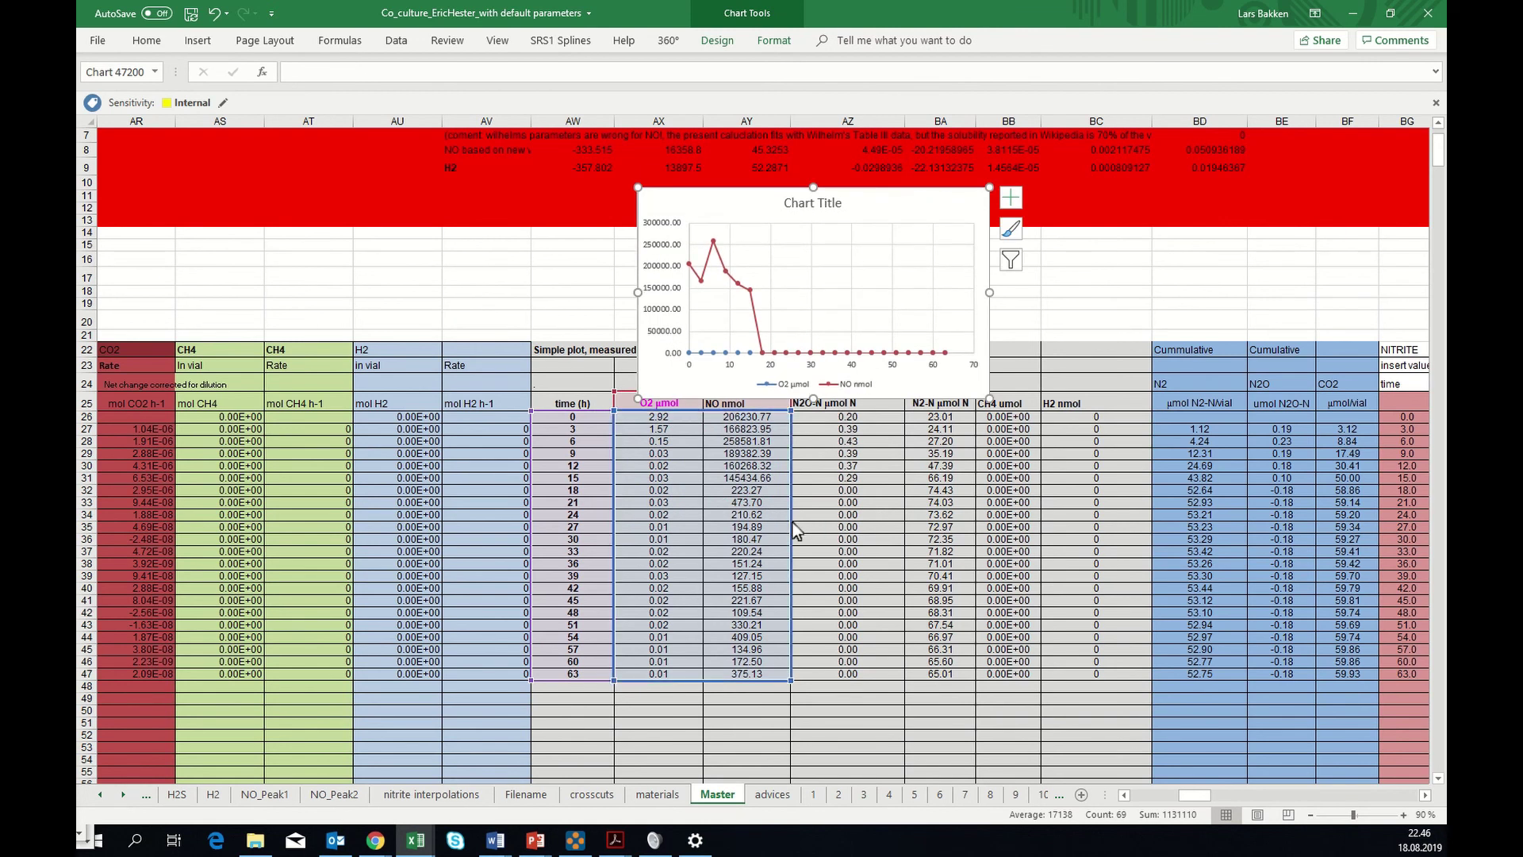
- Repoint the chart's NO series to the cumulative N2 values in BD26:BD47, with its name taken from BD25
mouse_move(795, 531)
left_mouse_down()
mouse_move(1063, 542)
mouse_move(1207, 528)
mouse_move(772, 516)
left_mouse_up()
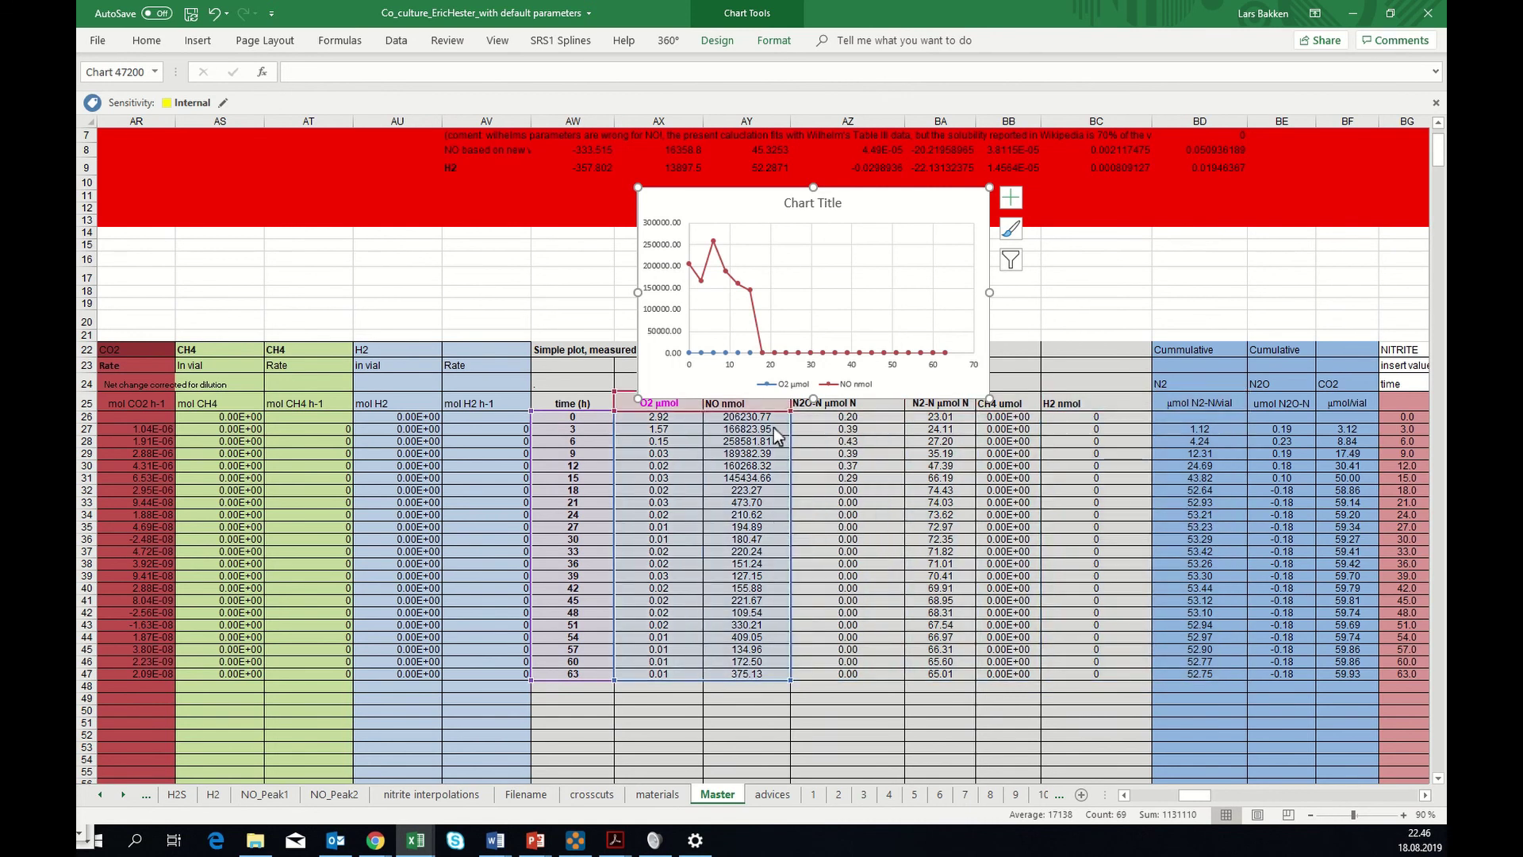
left_click(726, 352)
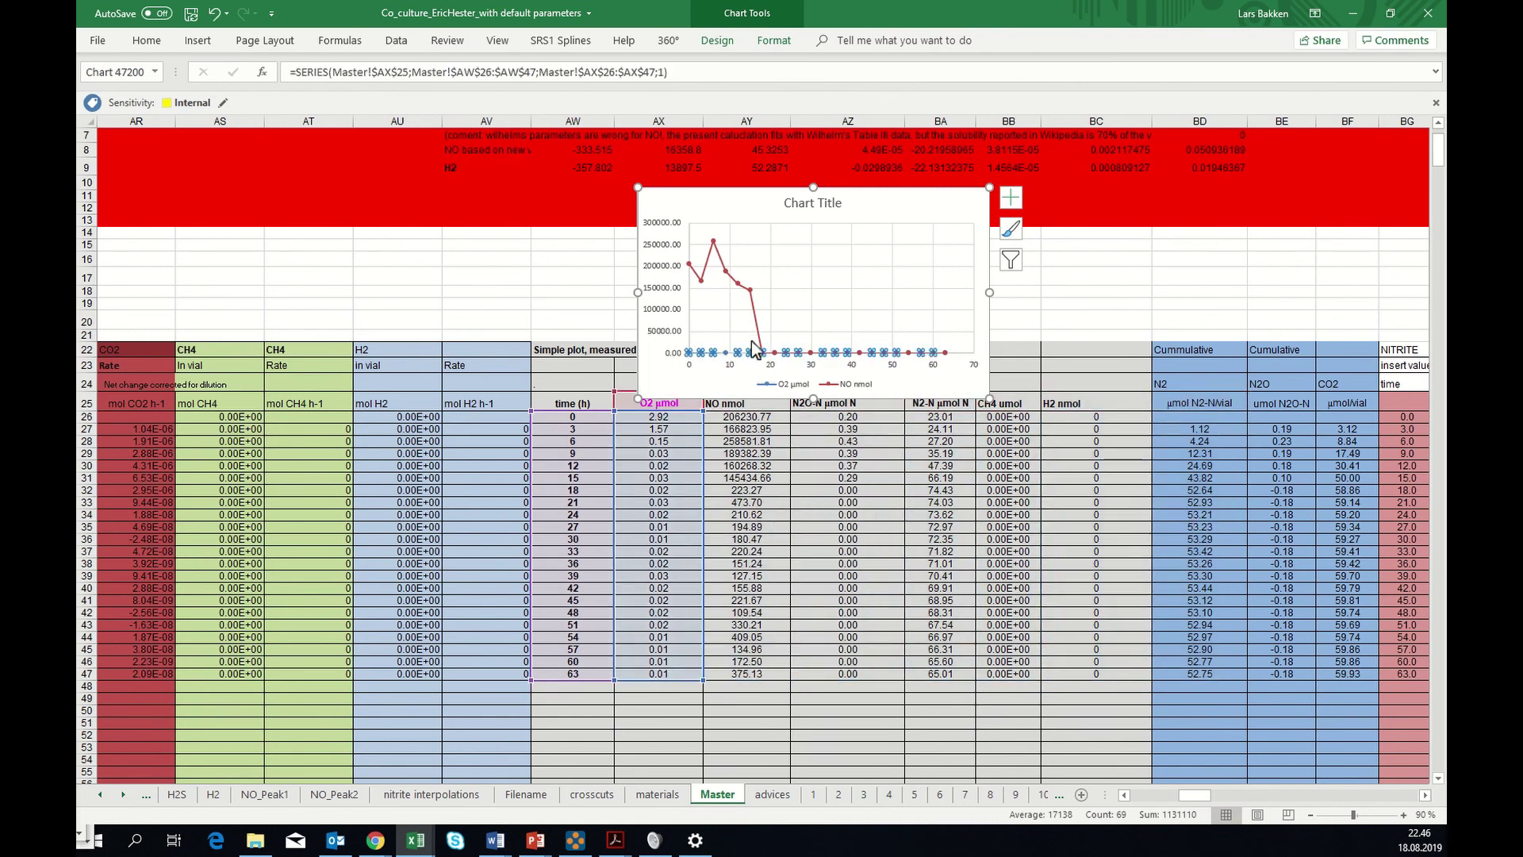
left_click(754, 317)
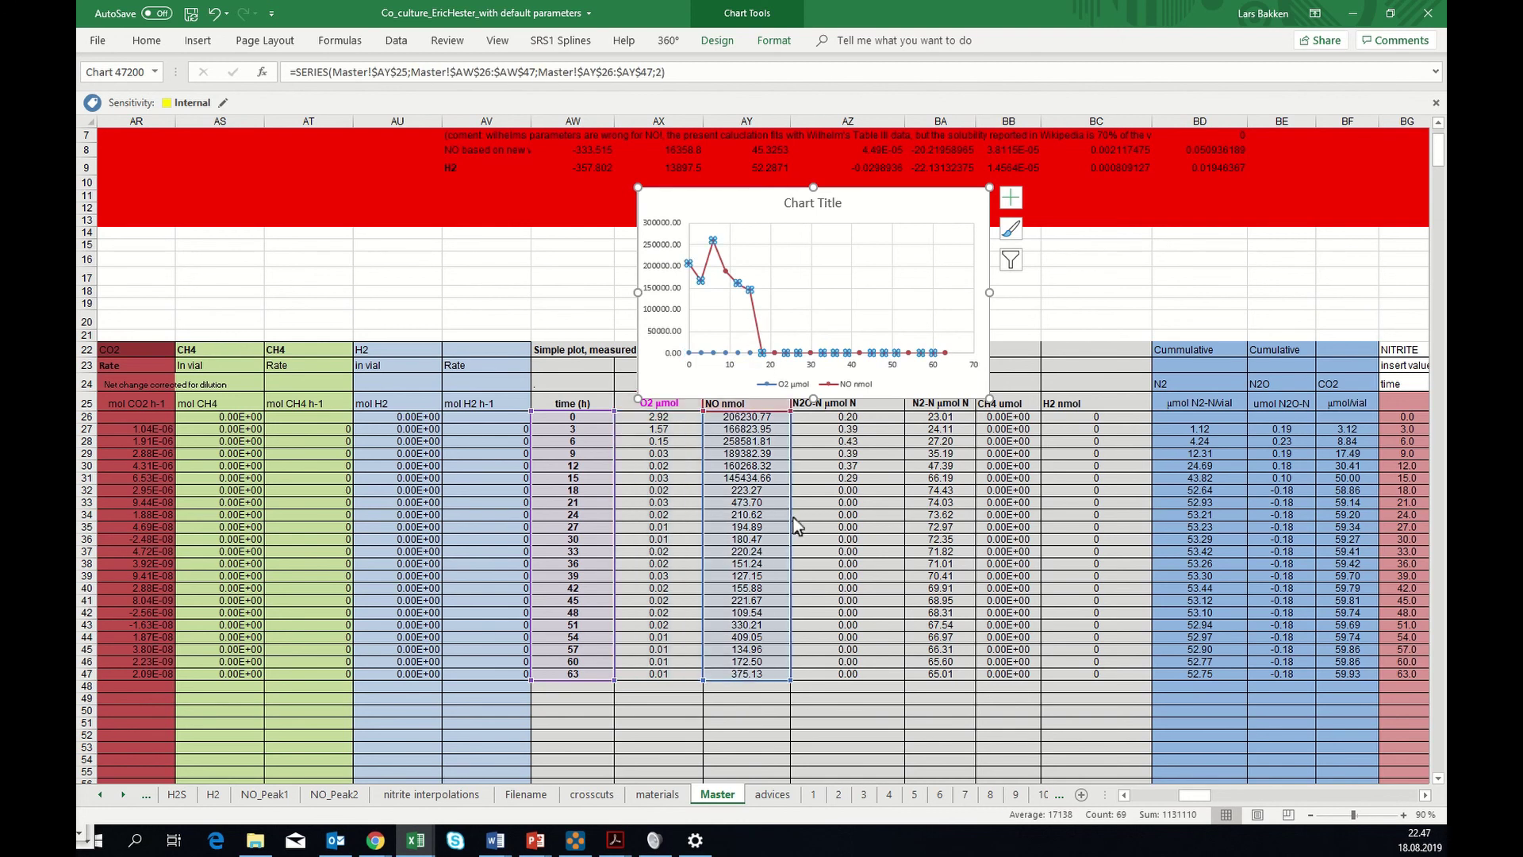
left_click_drag(795, 524, 1182, 511)
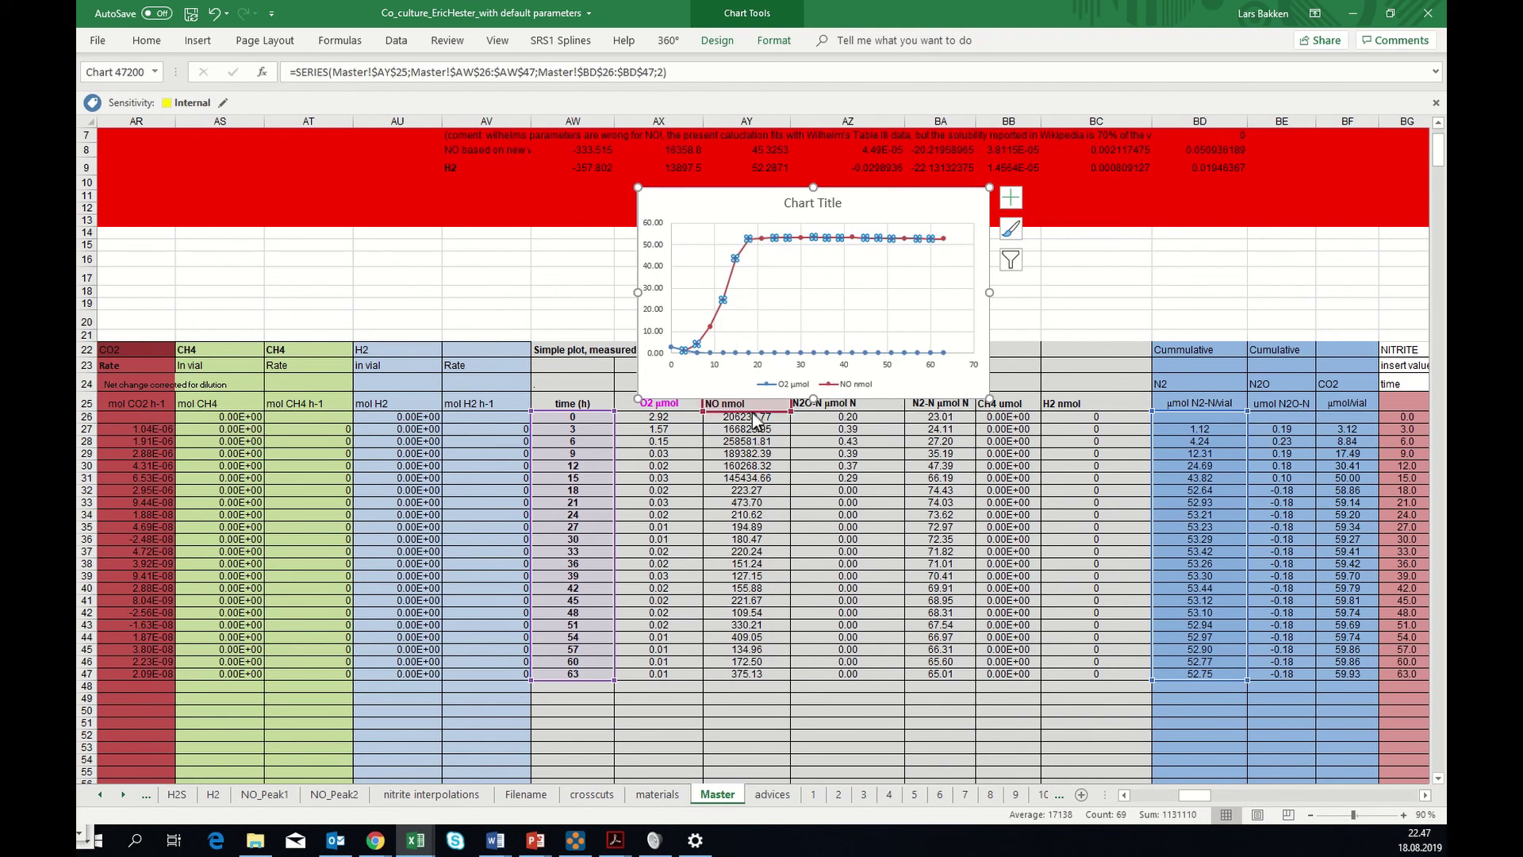
left_click_drag(755, 418, 1193, 408)
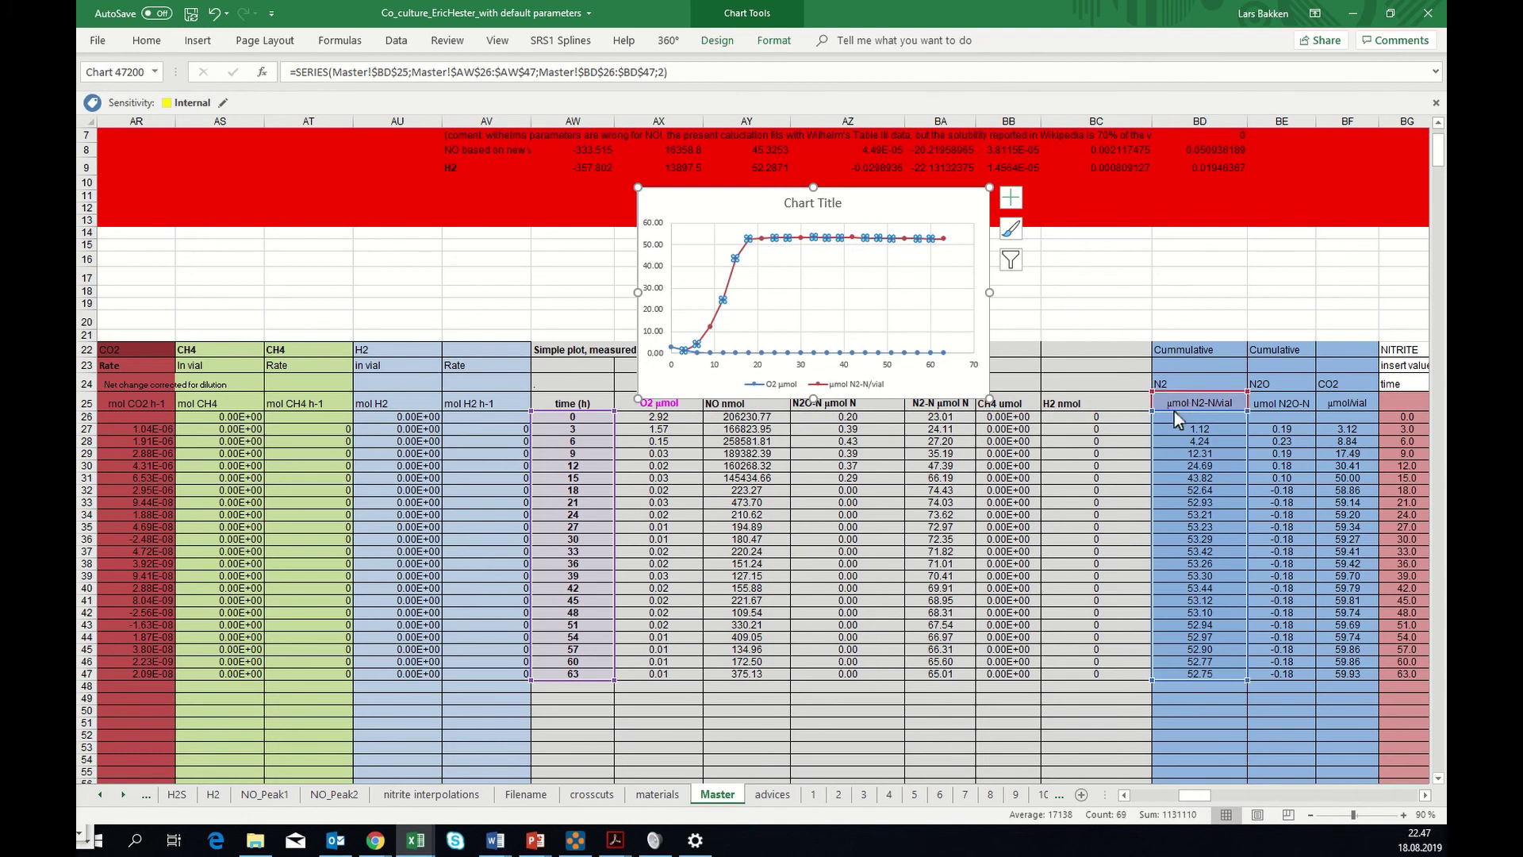
- Copy the O2 and cumulative N2 chart, paste it at M5 and move it over the black header area around columns K to O
left_click(750, 211)
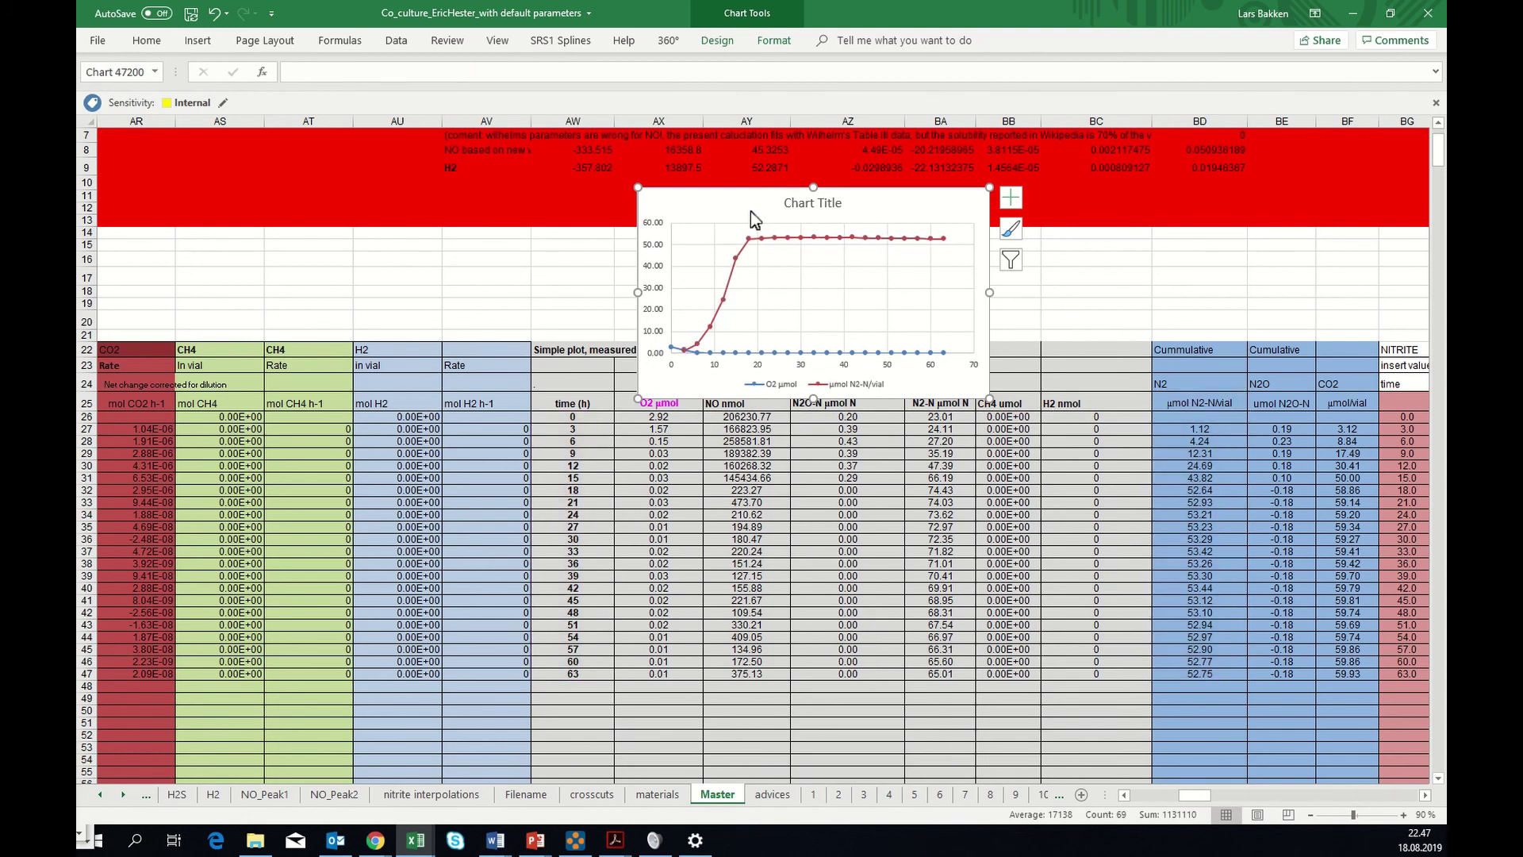
right_click(750, 211)
left_click(790, 247)
left_click(1147, 795)
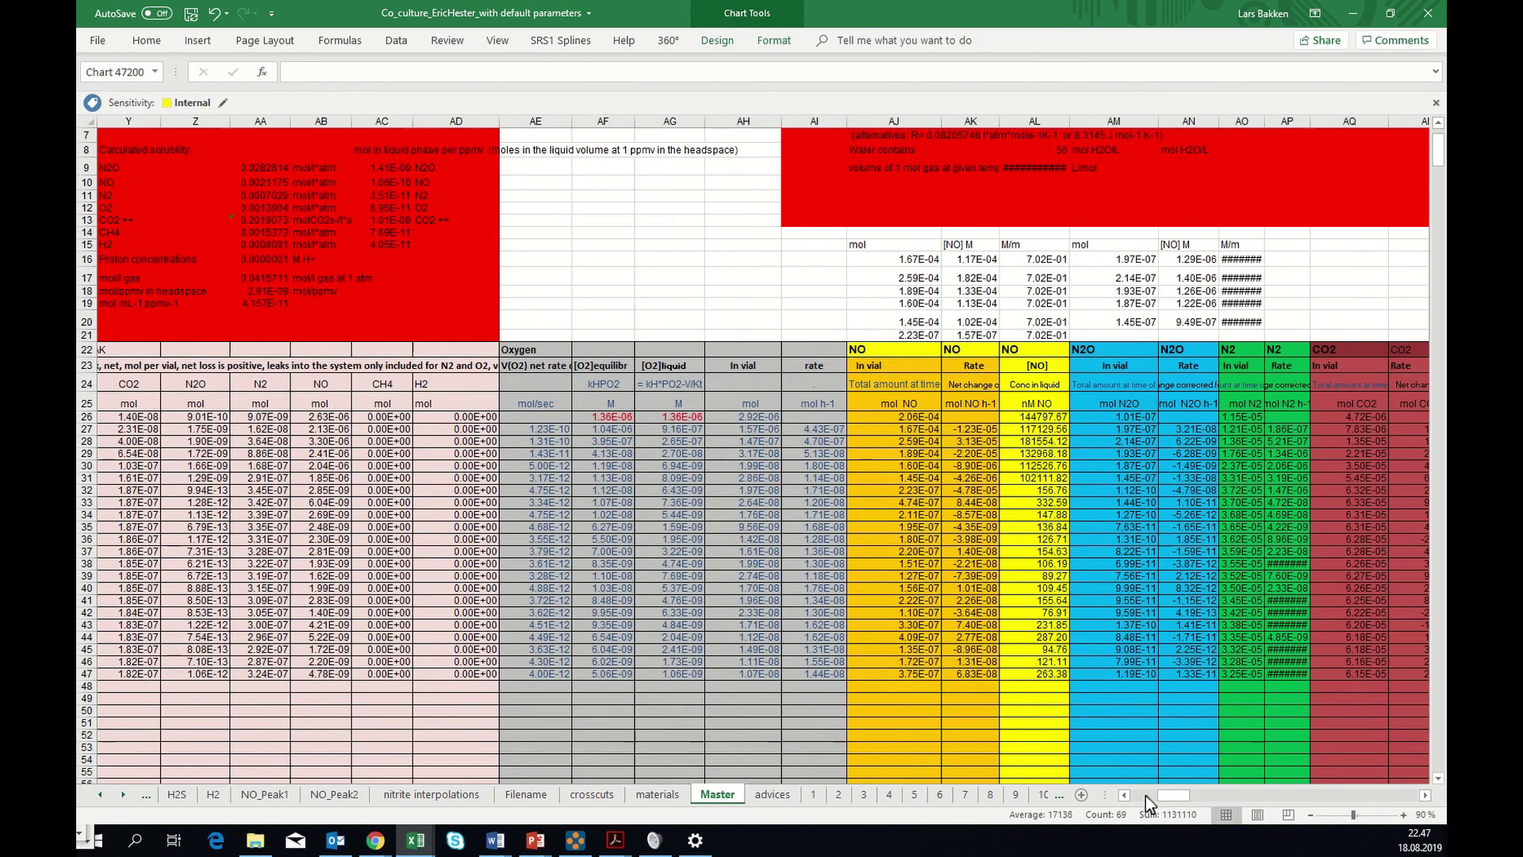
scroll(1157, 741, "up", 2)
left_click(702, 207)
right_click(701, 207)
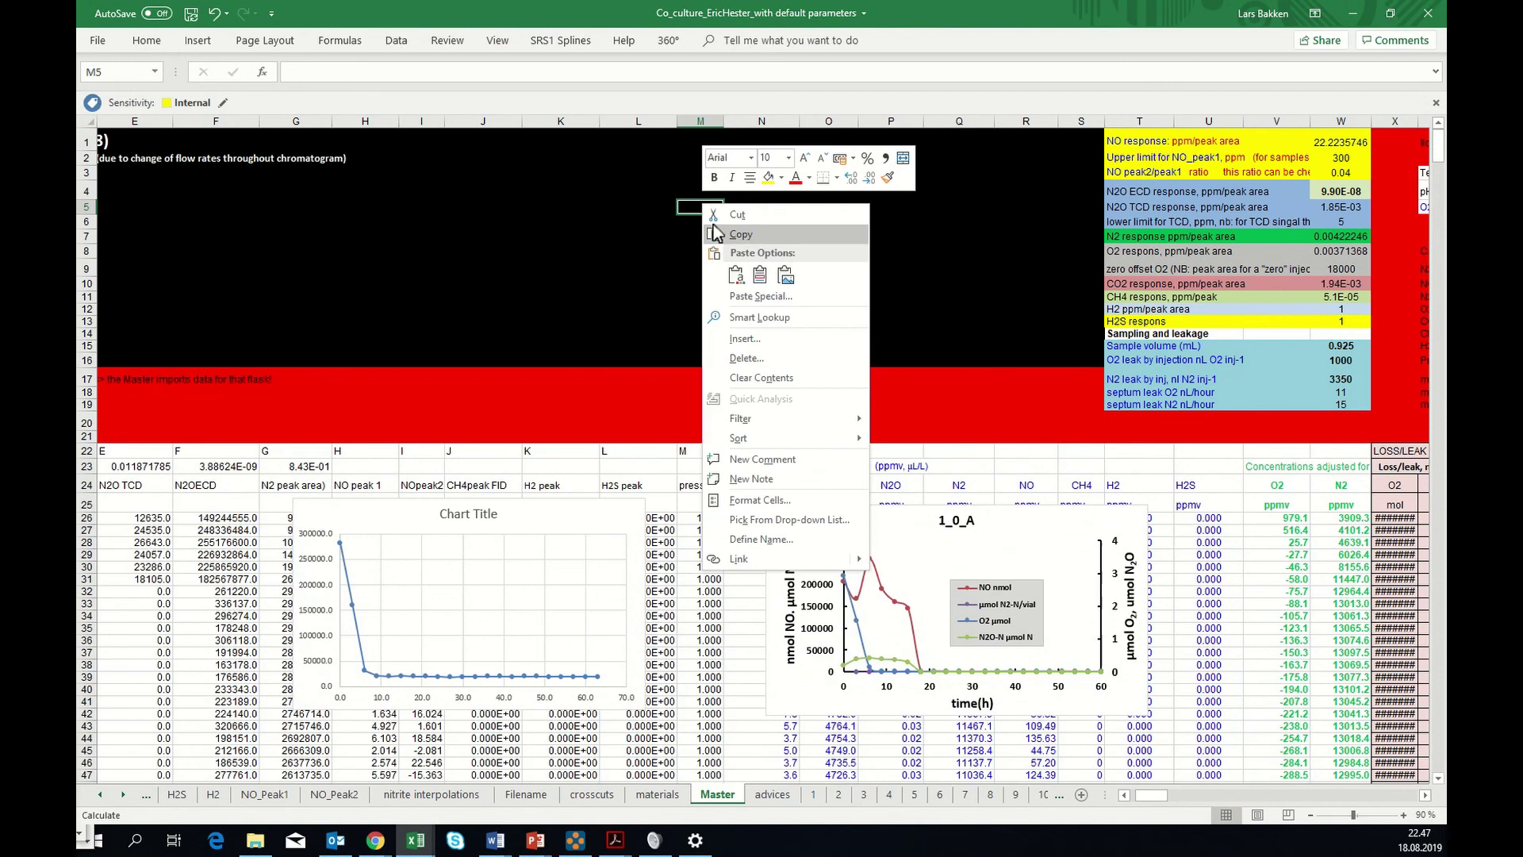
left_click(741, 281)
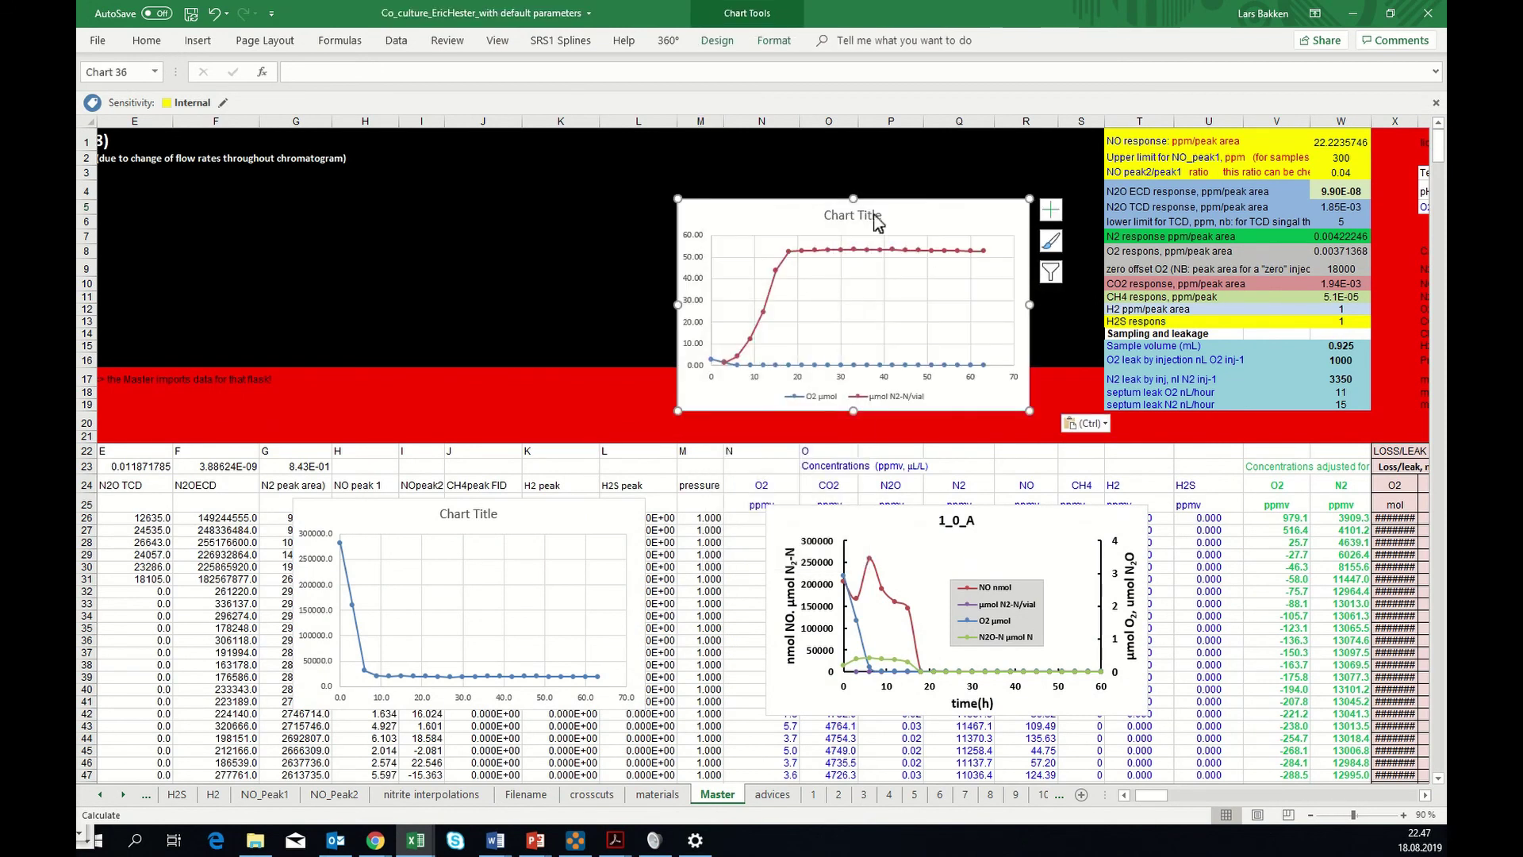
left_click_drag(770, 205, 644, 173)
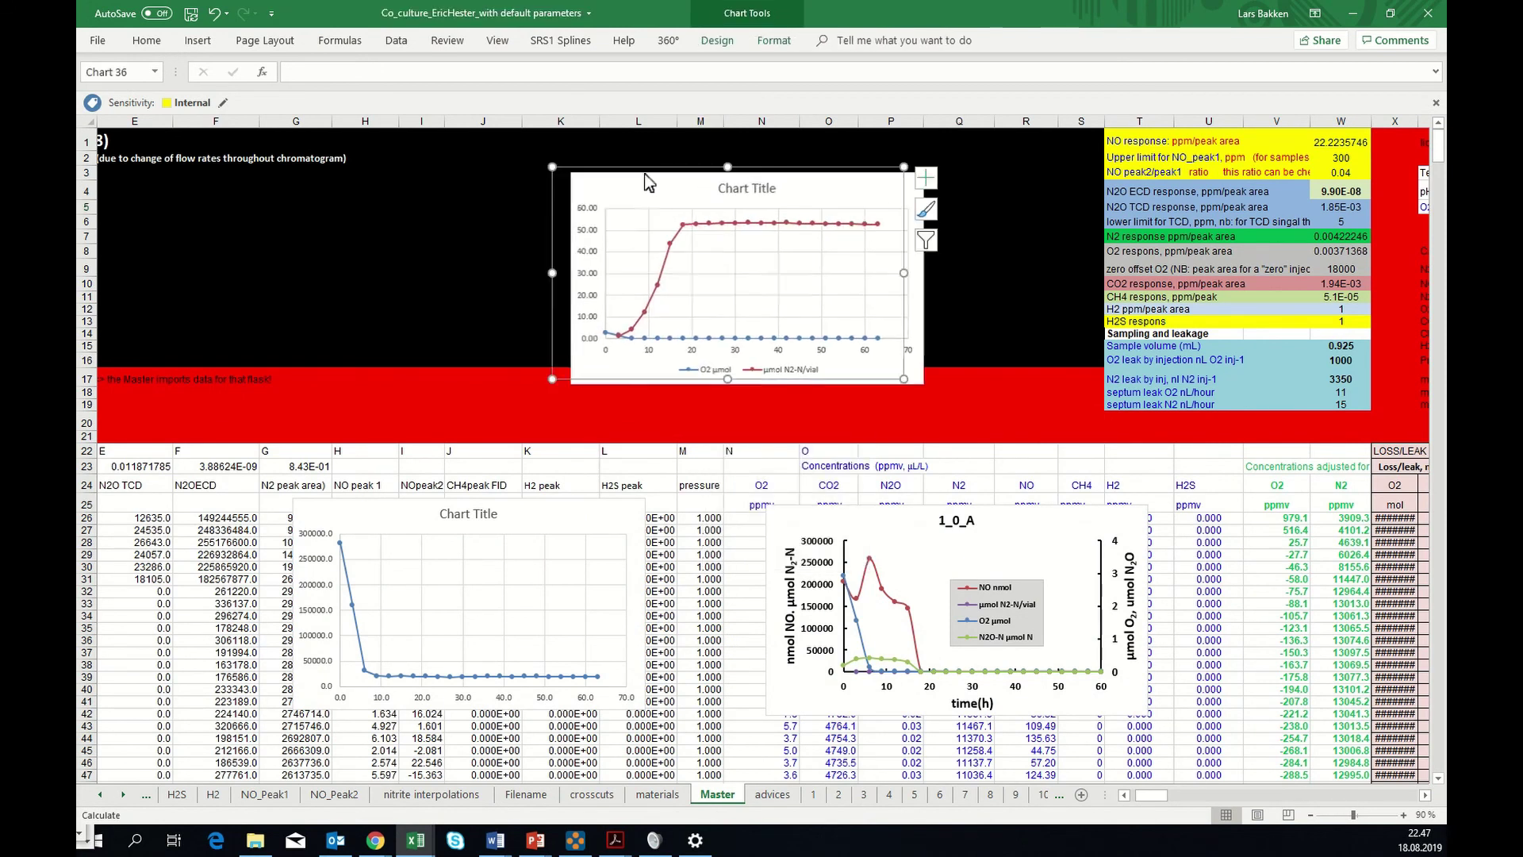
- Test the sample volume's effect on the cumulative N2 curve by setting W15 to 0, and undo the change
left_click(793, 219)
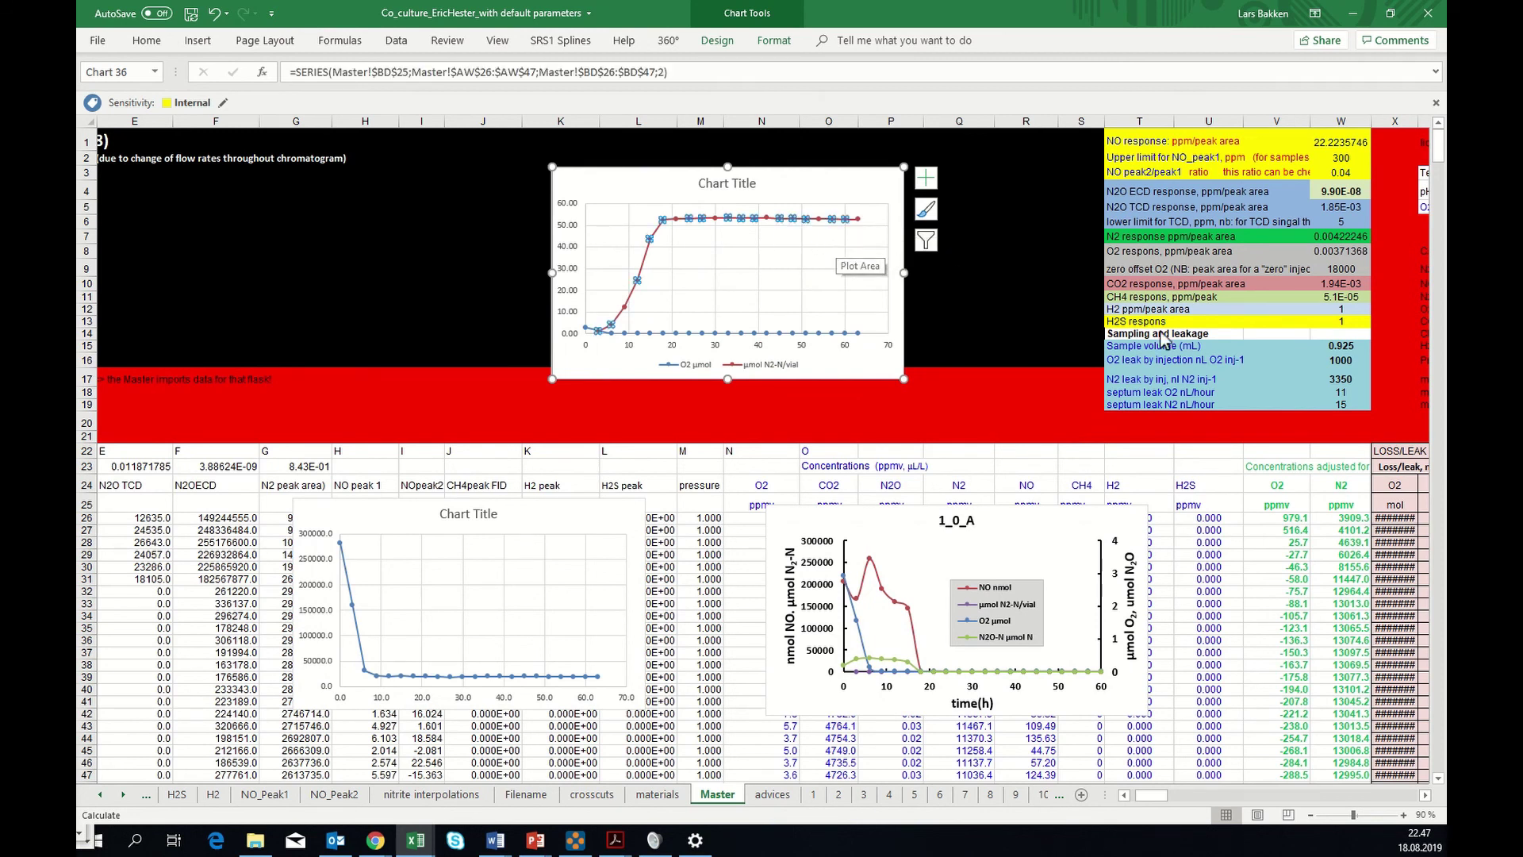
left_click(1341, 346)
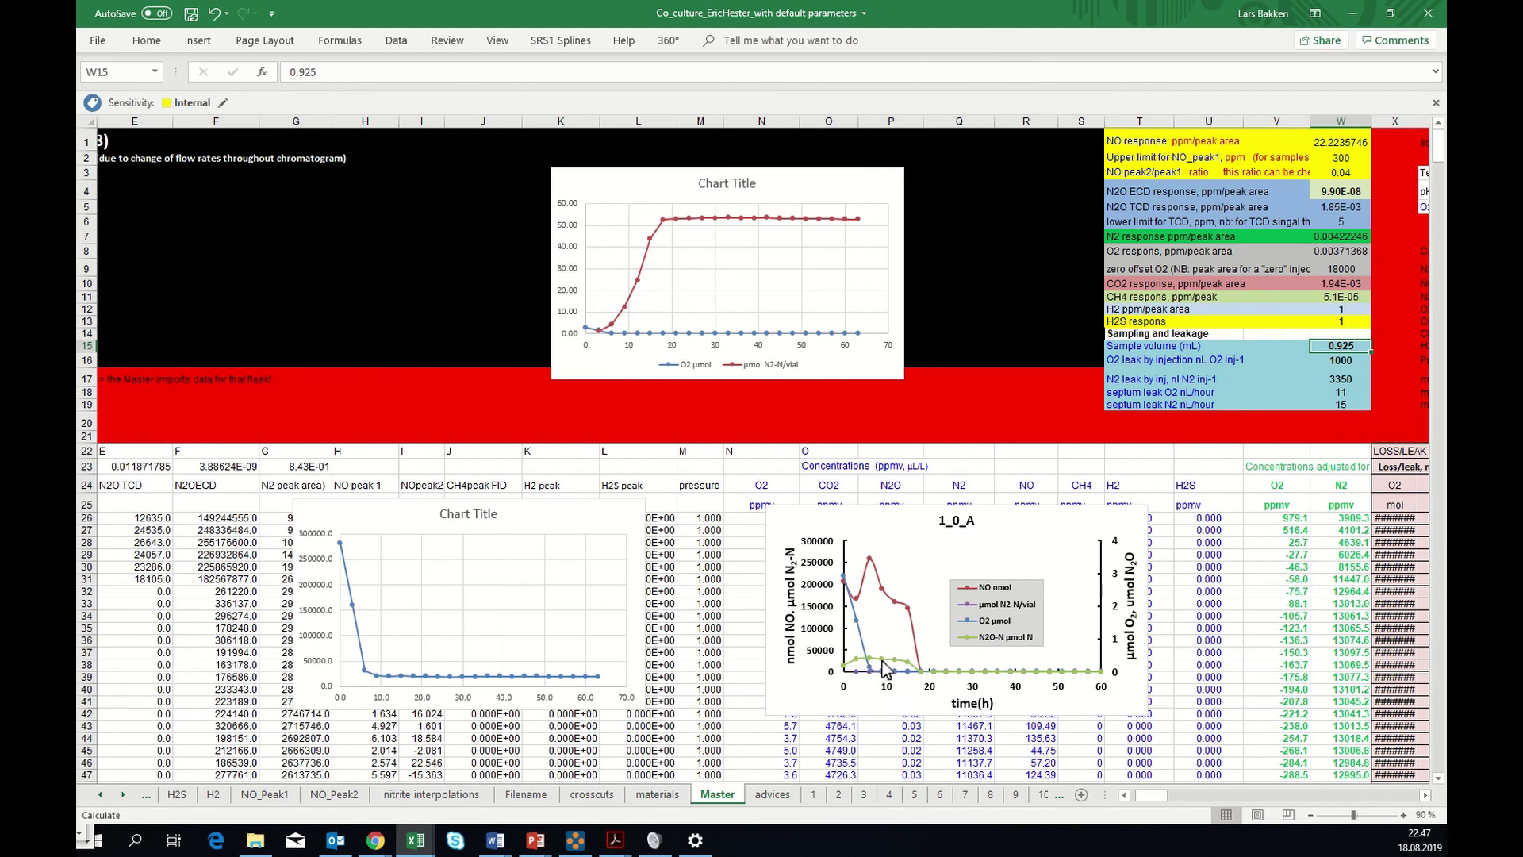
mouse_move(881, 661)
mouse_move(668, 225)
type("0")
key("Return")
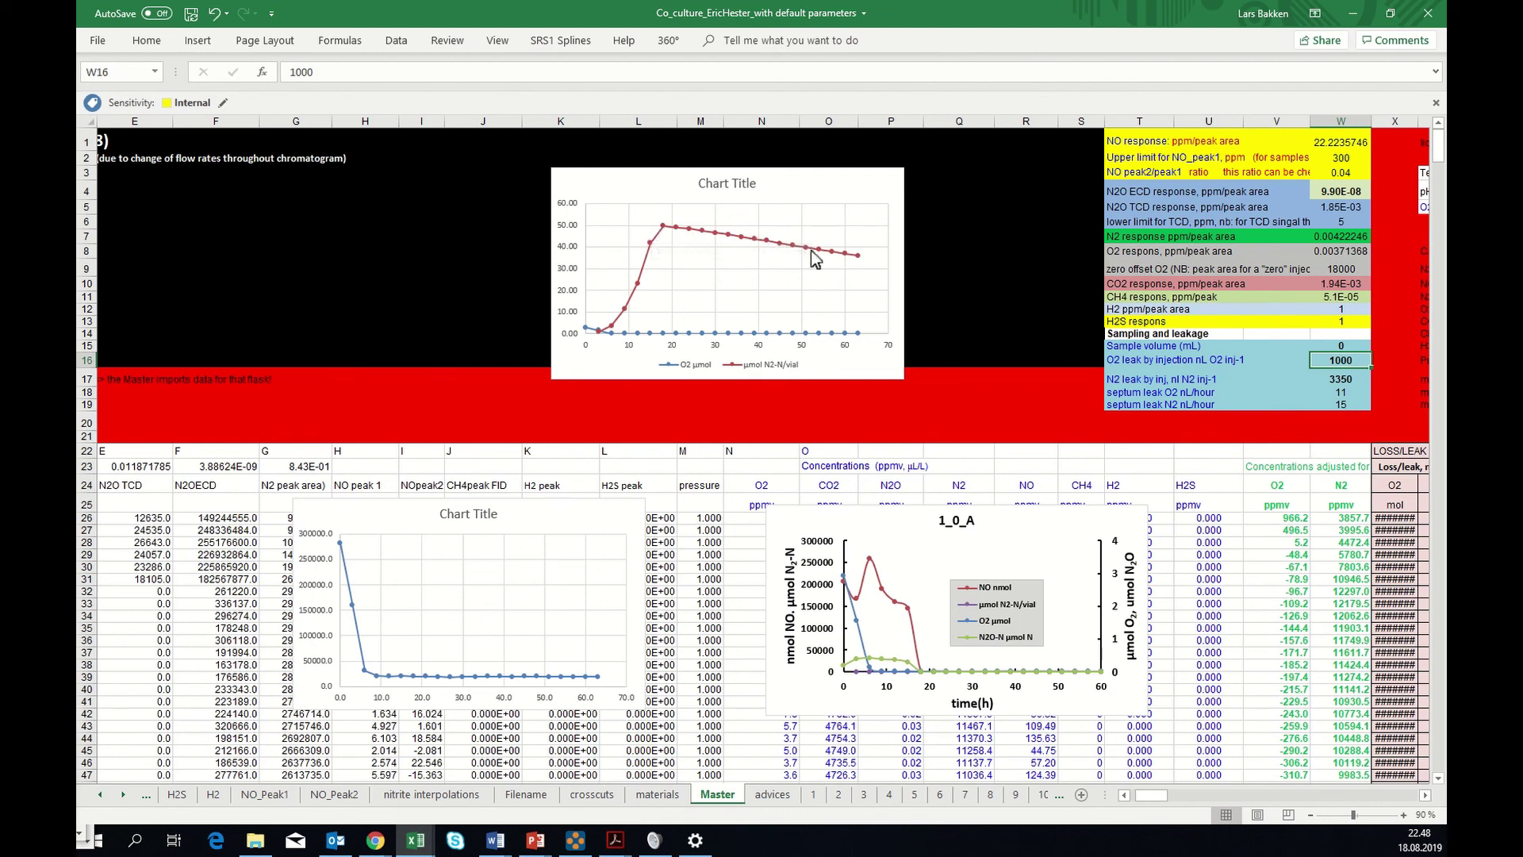
left_click(1338, 349)
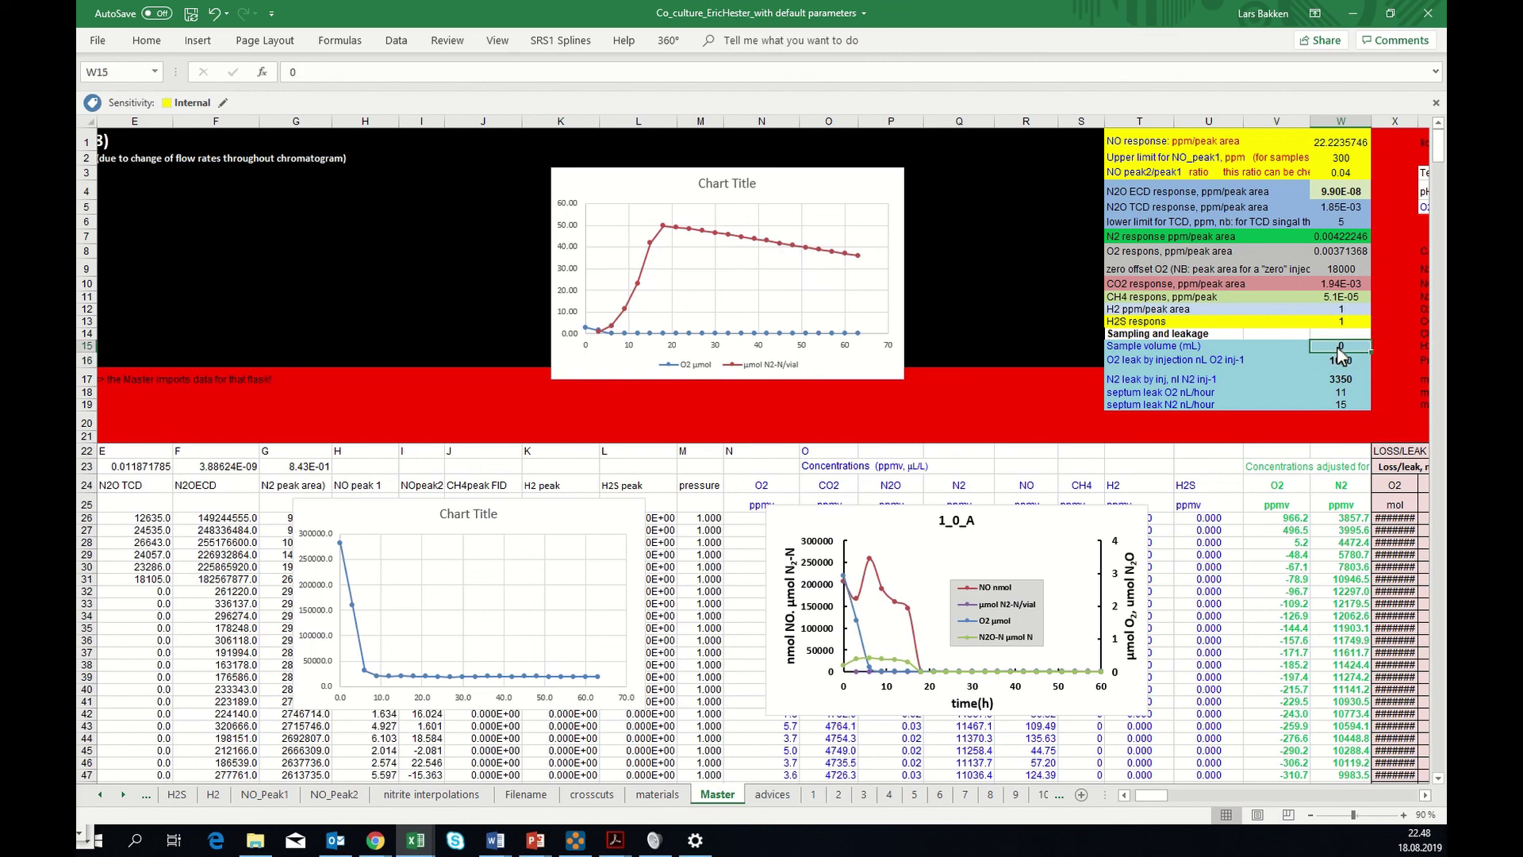
left_click(214, 14)
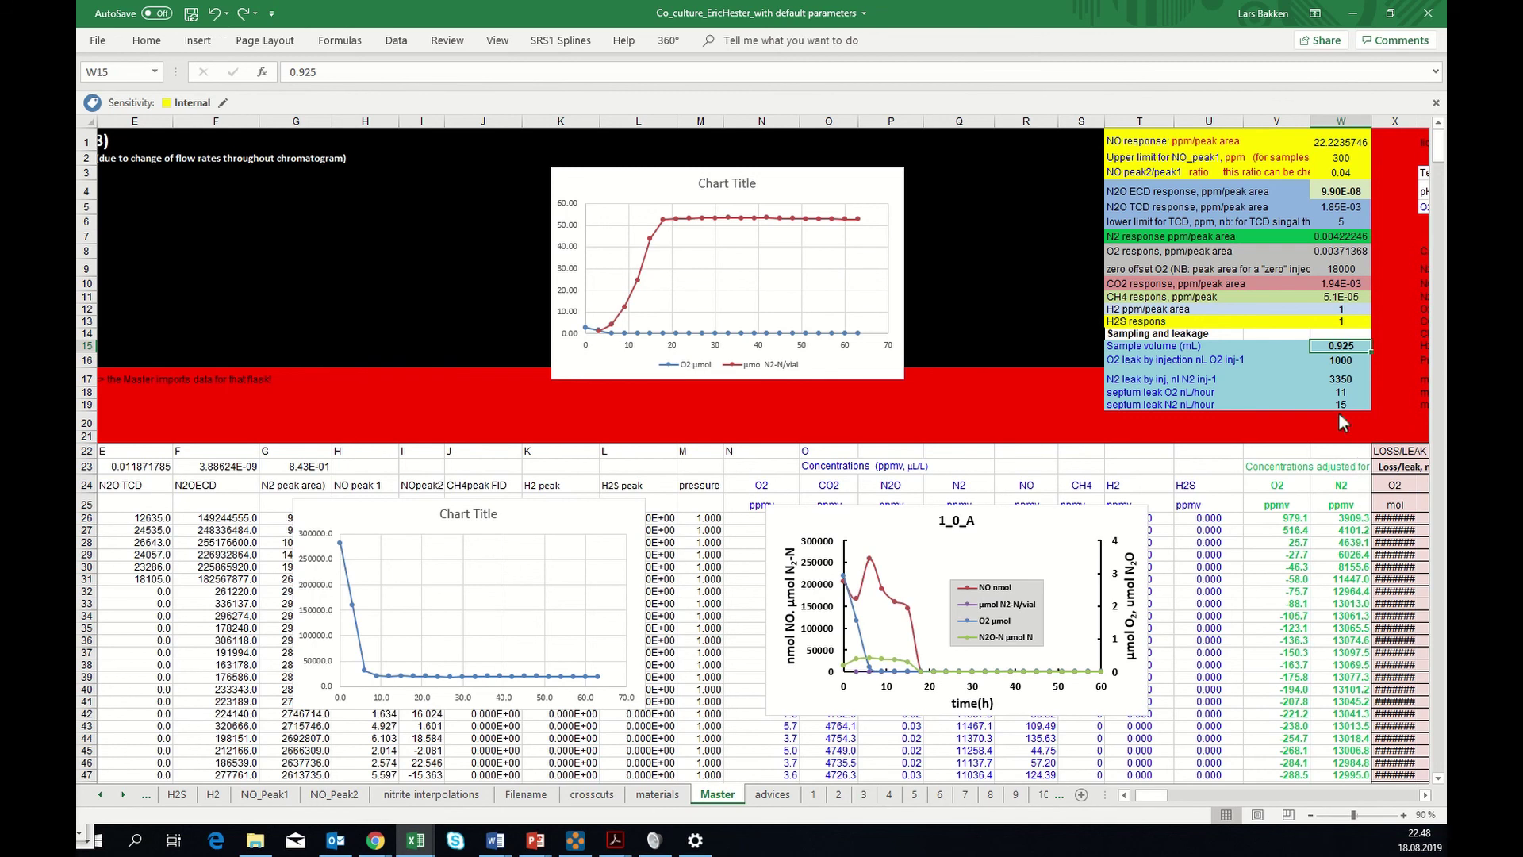
- Test the N2 leak by injection's effect on the curve by setting W17 to 0, and undo the change
left_click(1337, 380)
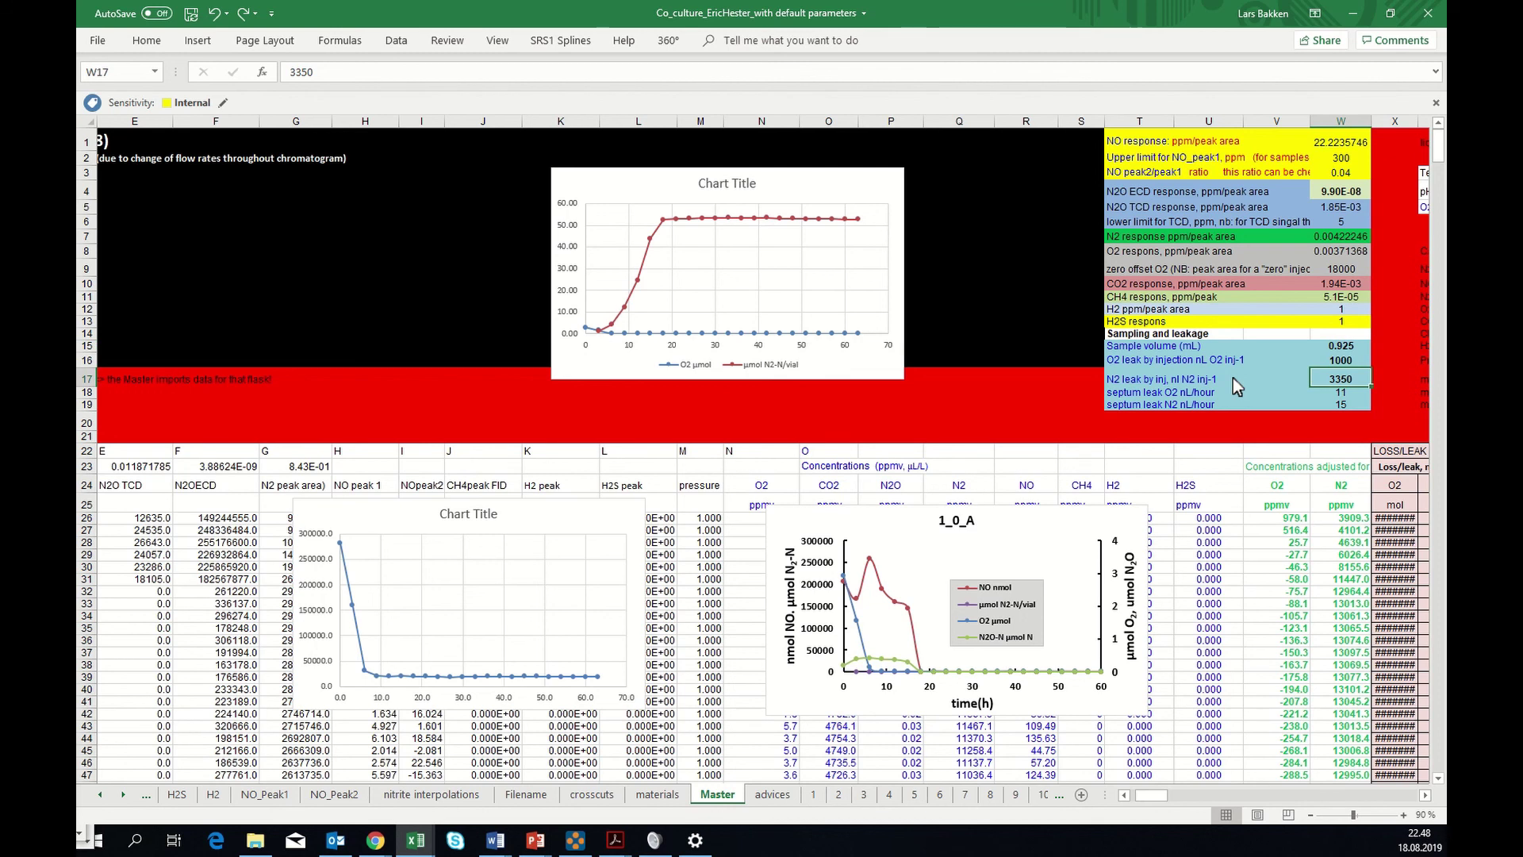
type("0")
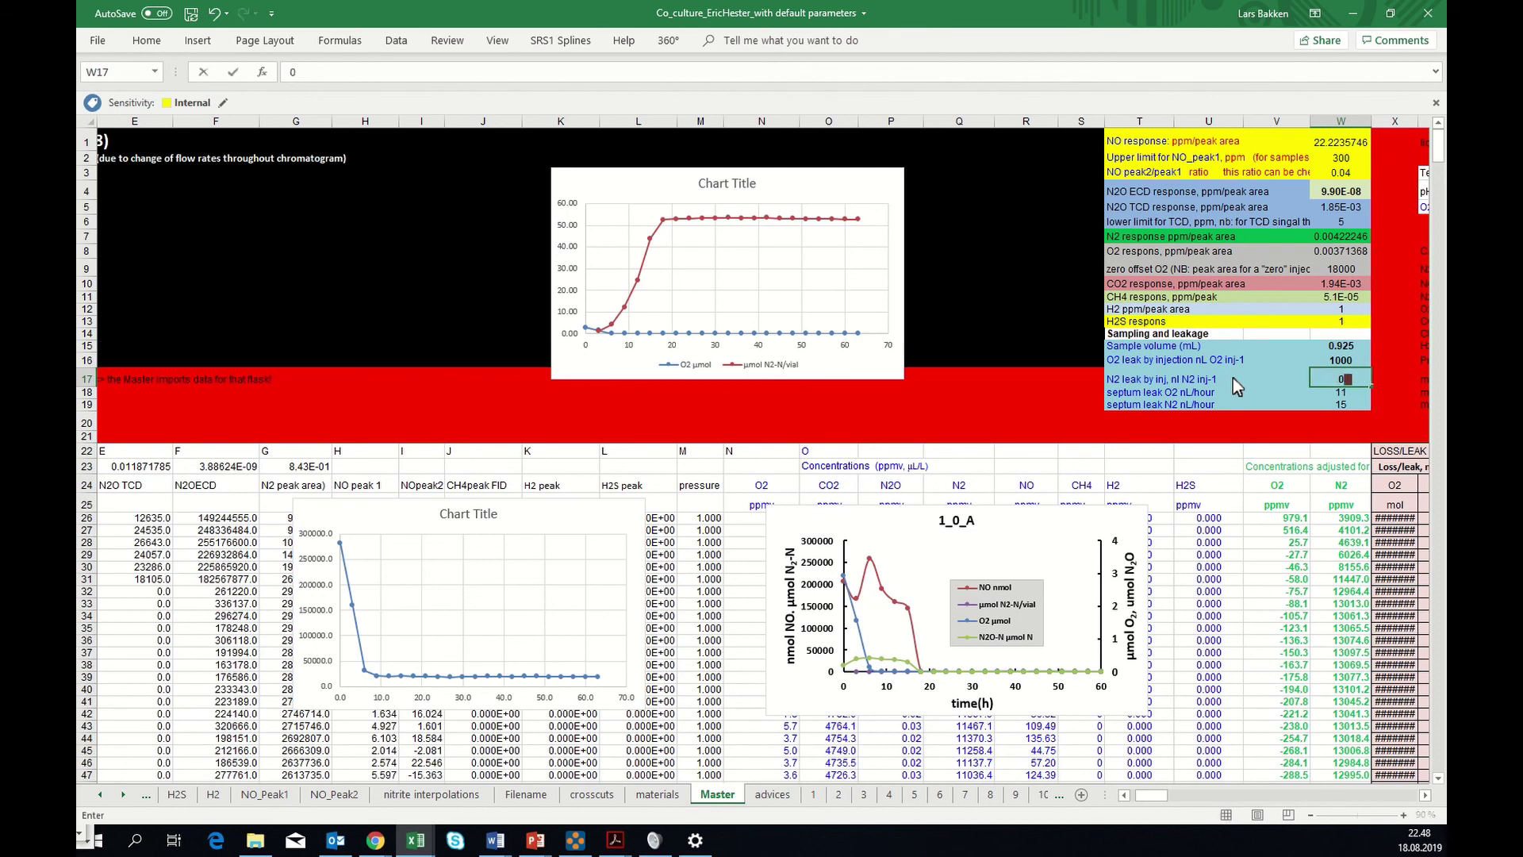
key("Return")
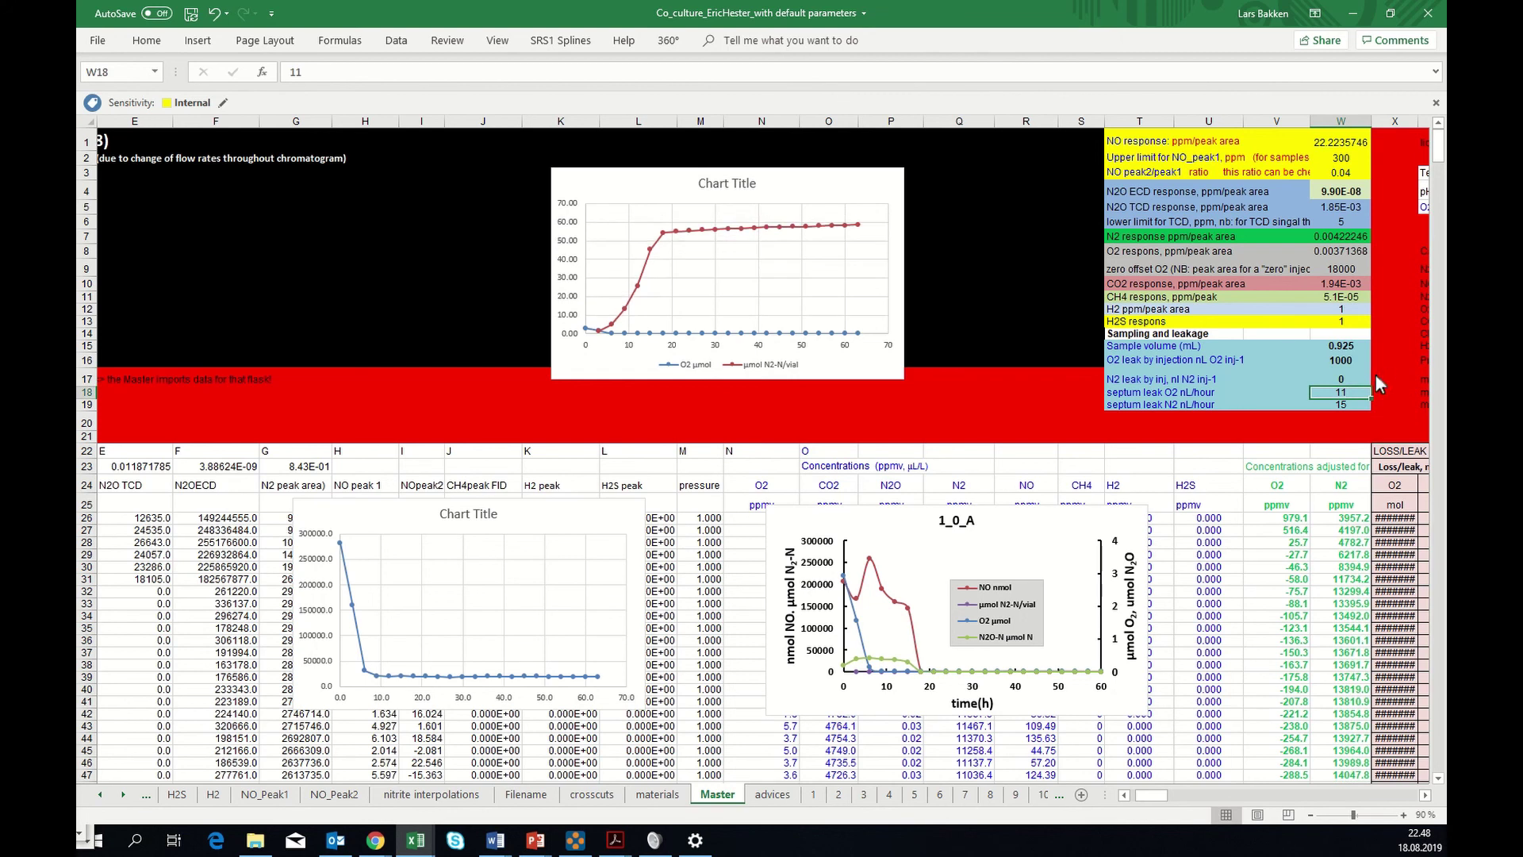
left_click(1330, 381)
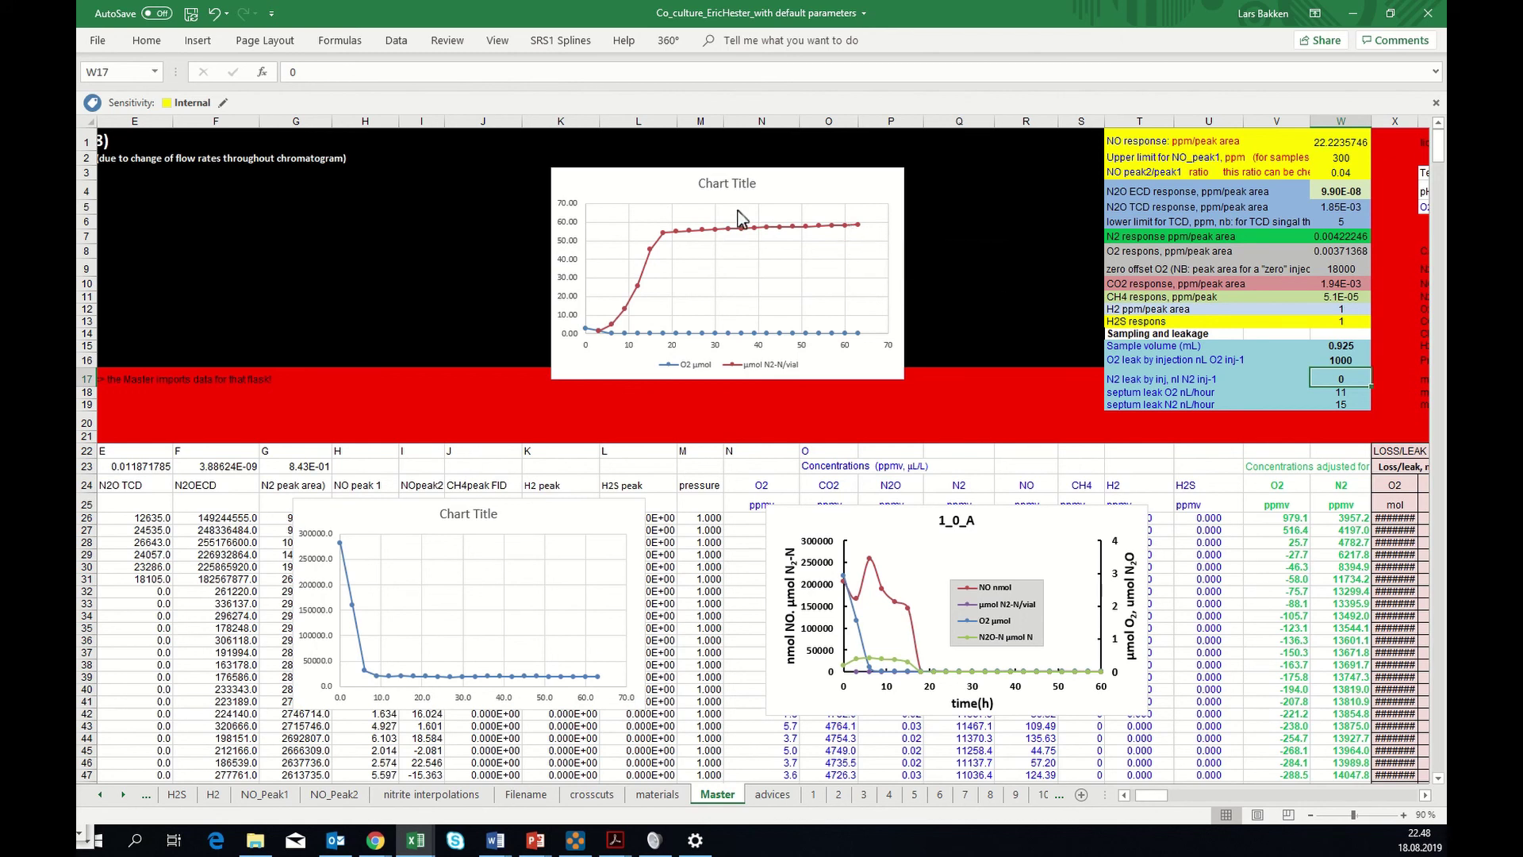
left_click(214, 14)
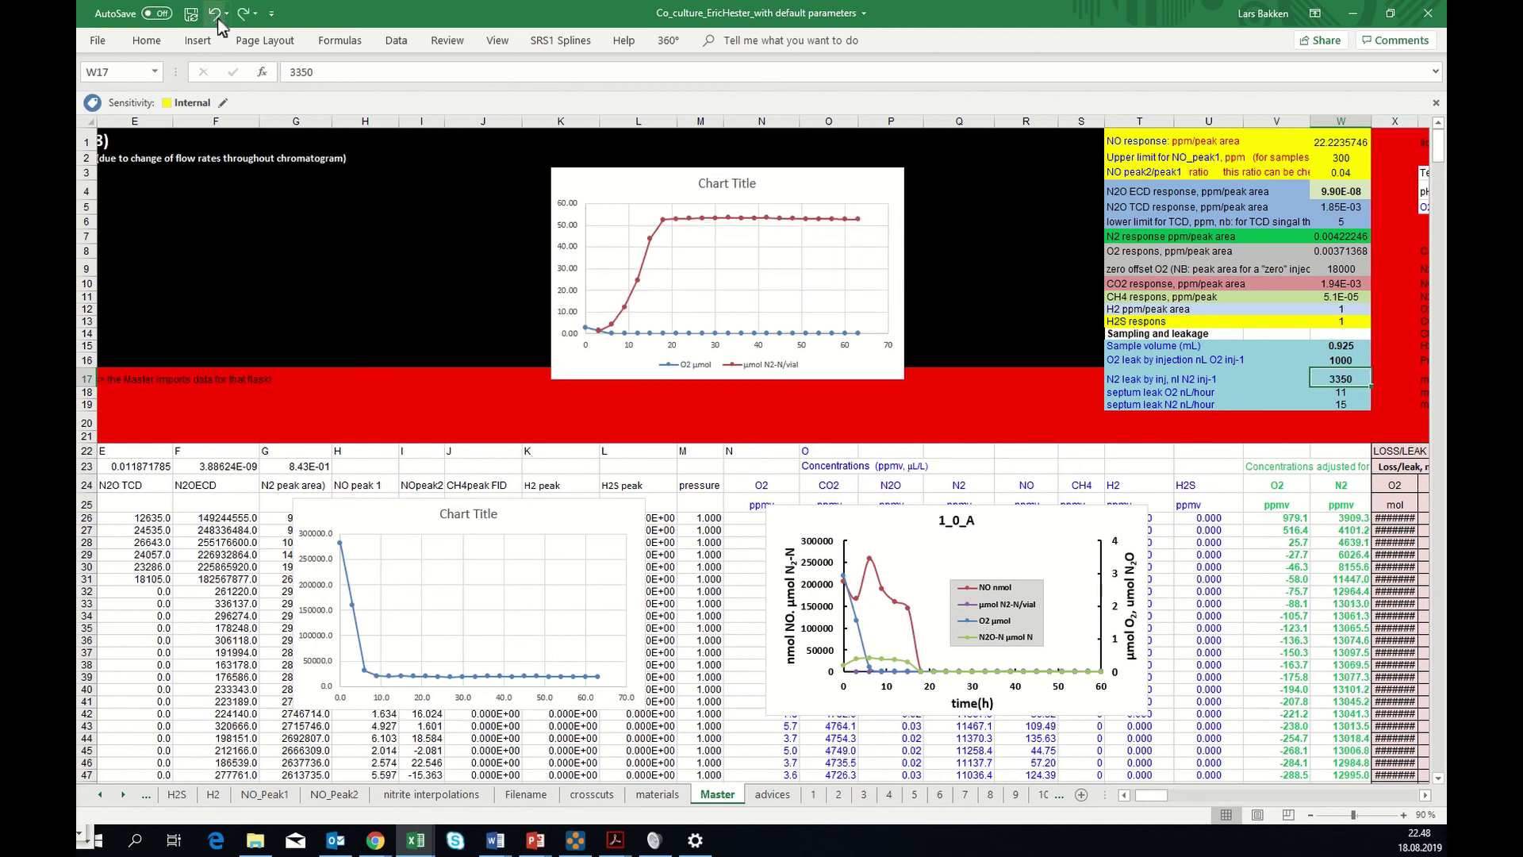
left_click(1339, 347)
left_click(1344, 379)
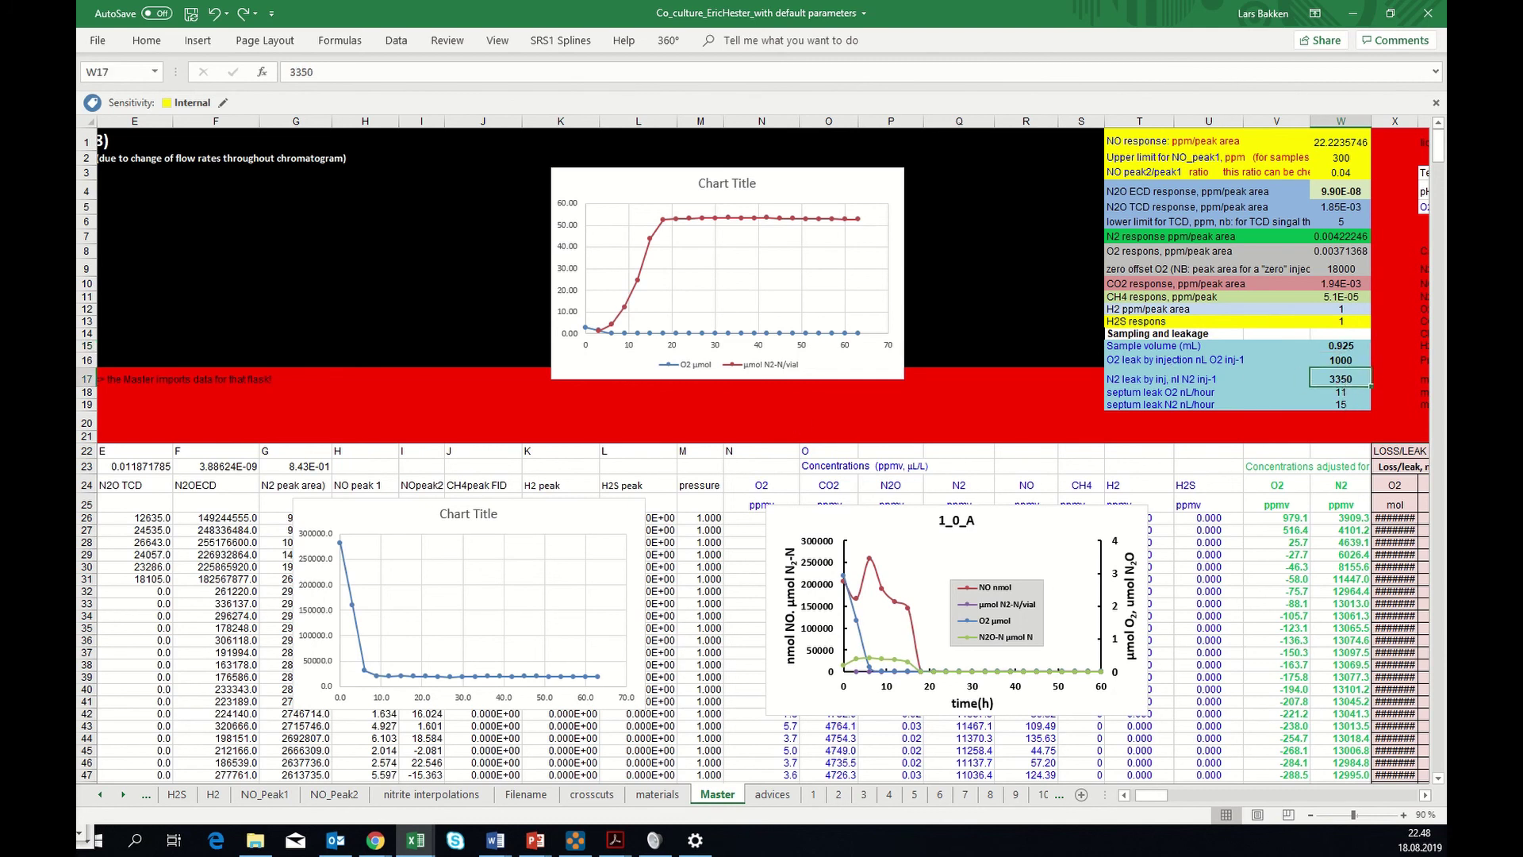